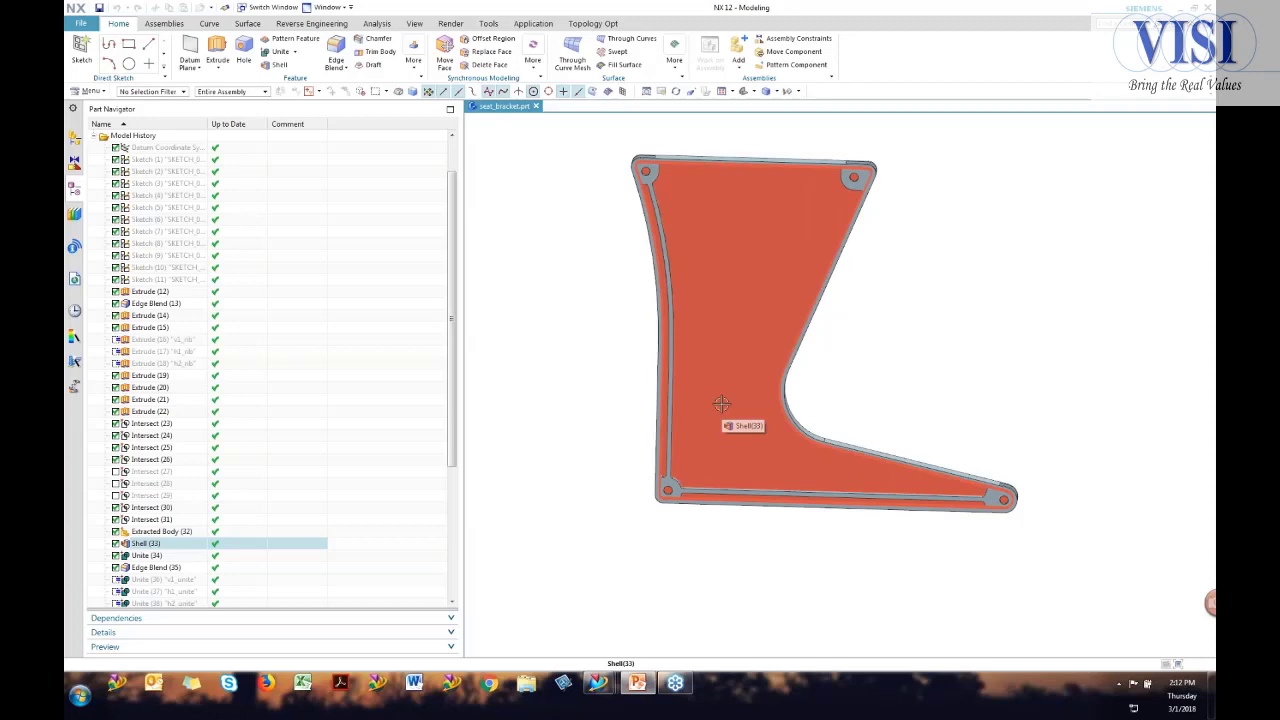
Examine the shelled seat bracket's ribs, bosses and side walls from several angles.
middle_drag(937, 291, 878, 265)
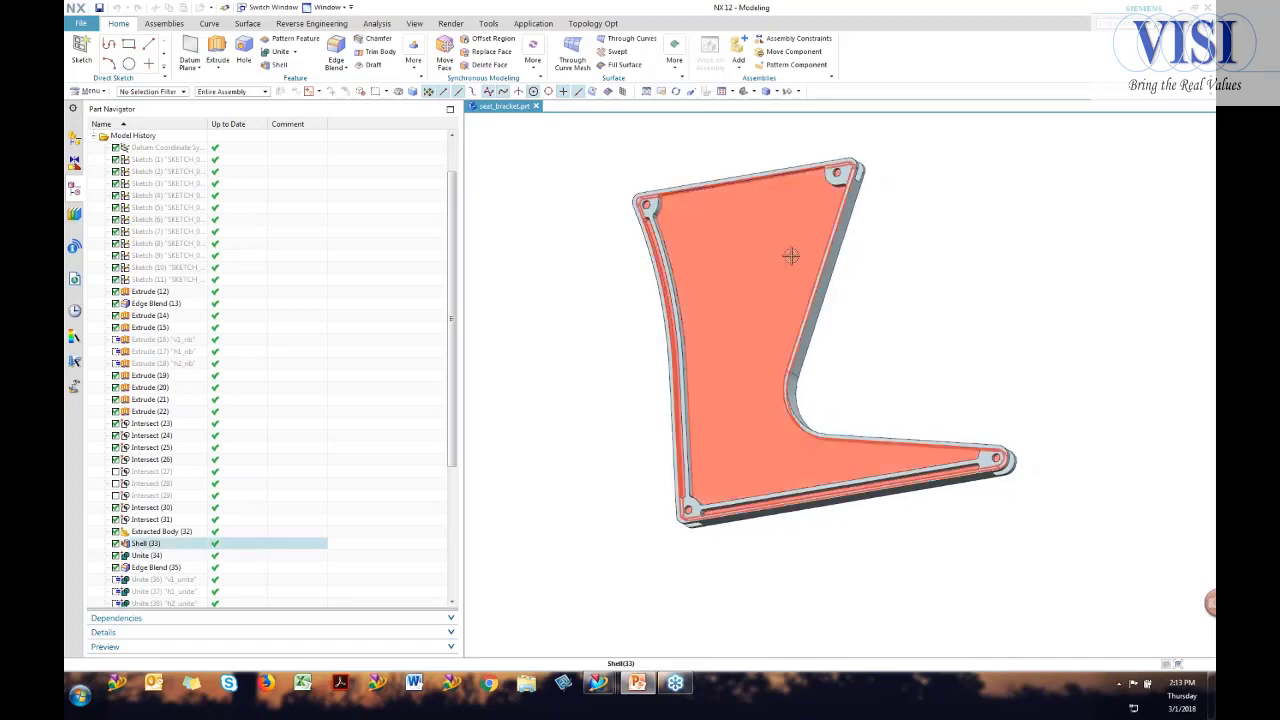
click(537, 237)
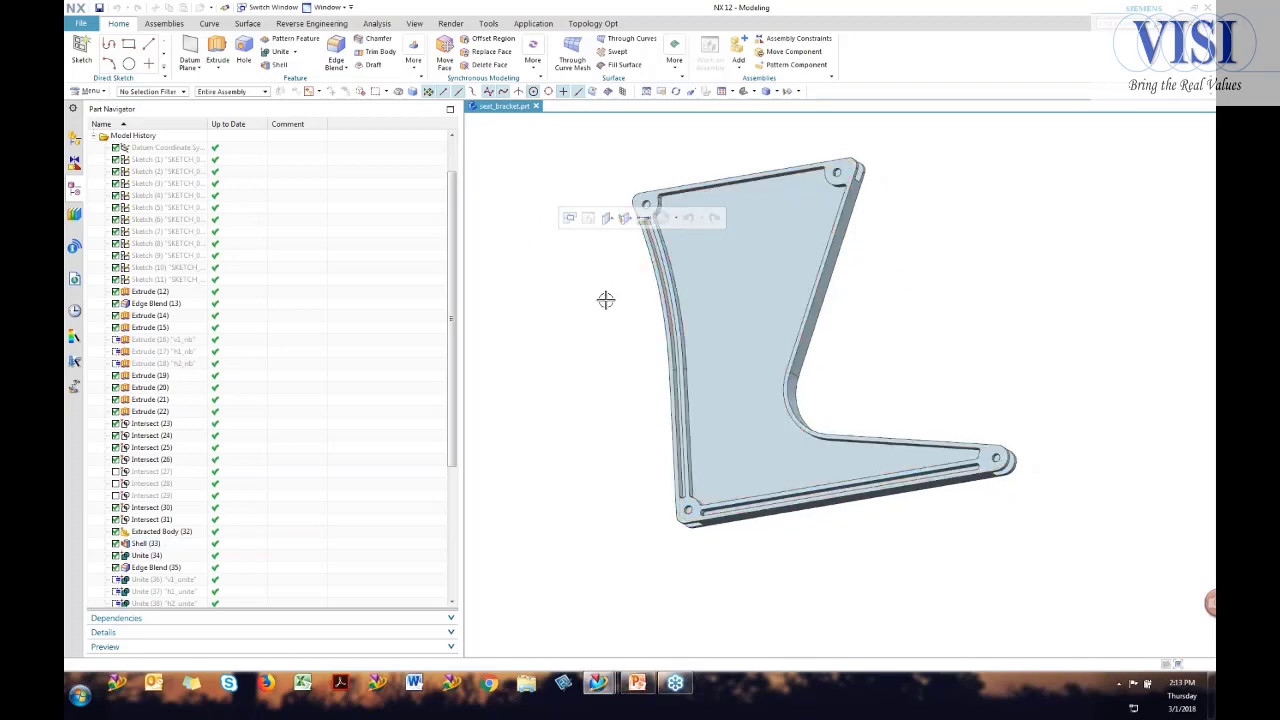
scroll(606, 300, up, 3)
scroll(590, 240, down, 2)
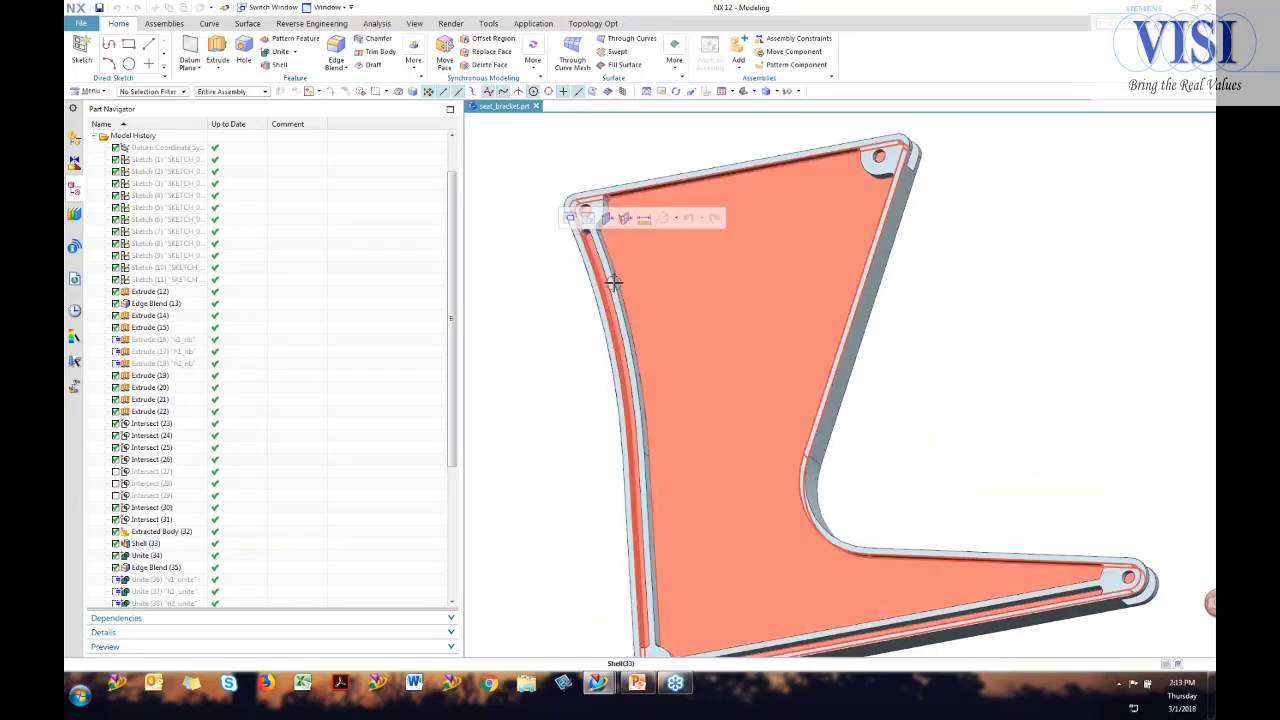
middle_drag(922, 298, 942, 290)
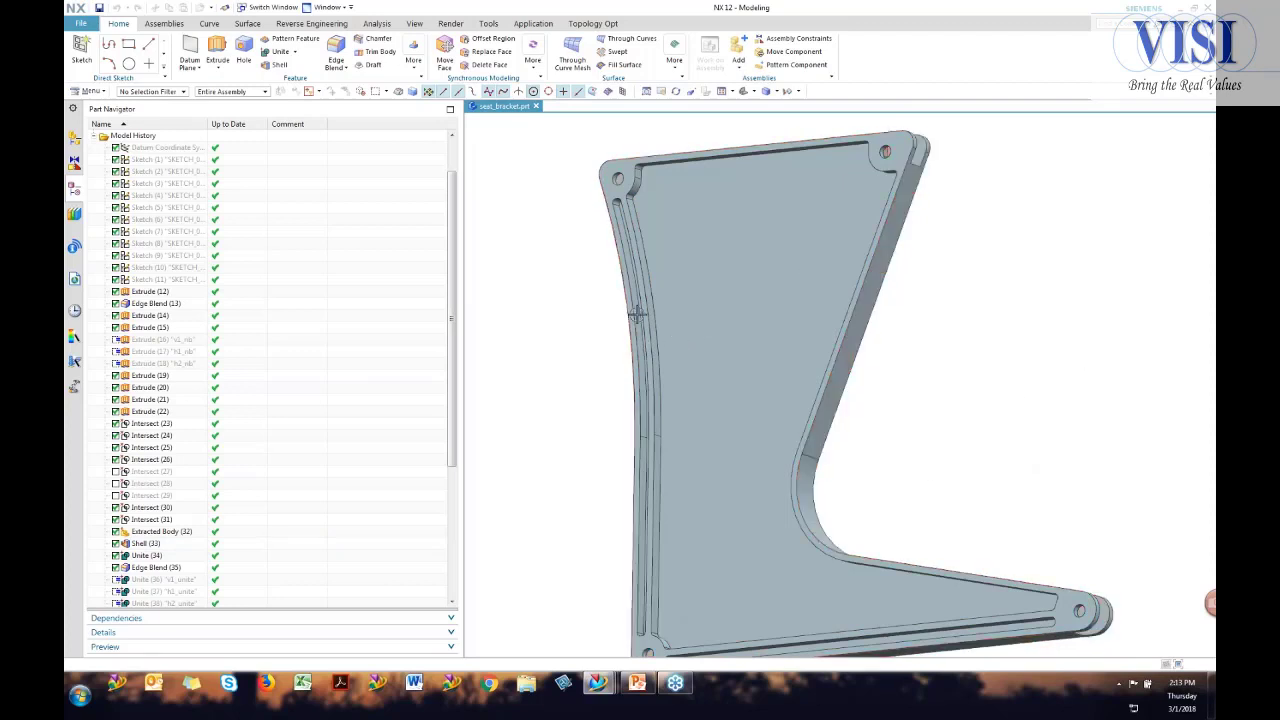
middle_drag(838, 398, 908, 376)
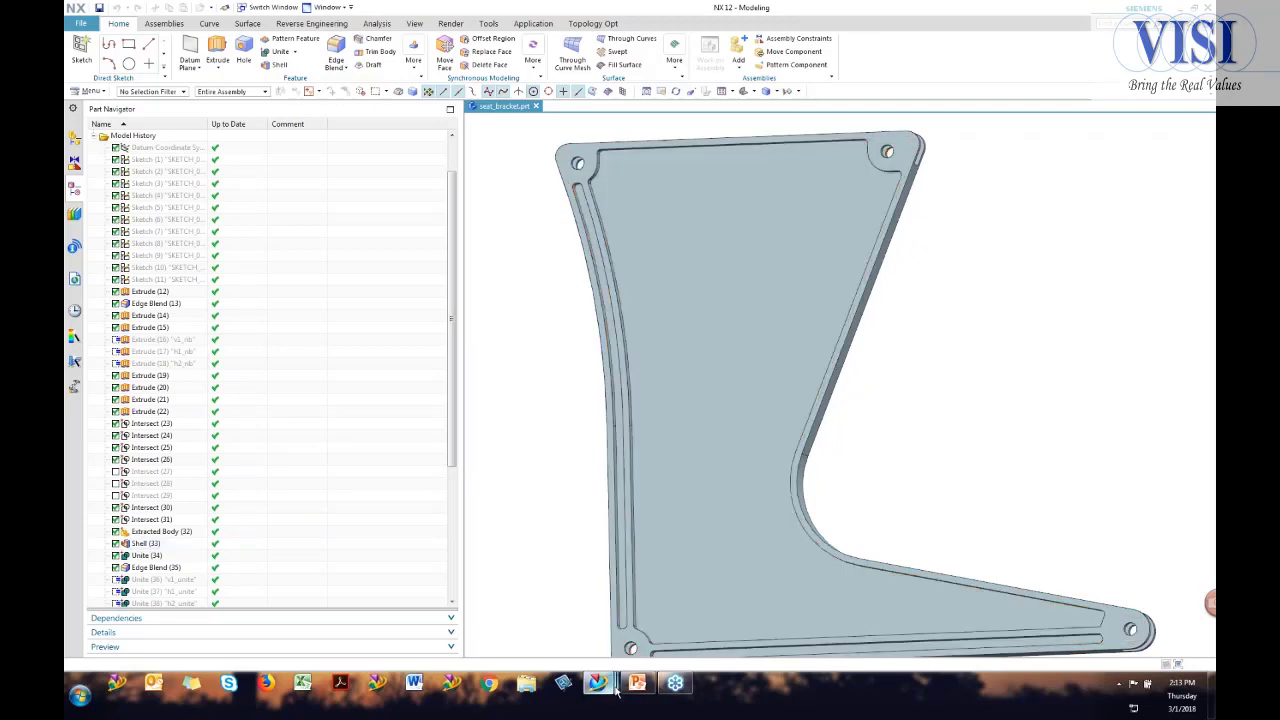
Switch to the window holding the seat bracket optimization part and open that part in the Pre/Post application.
mouse_move(598, 686)
mouse_move(630, 635)
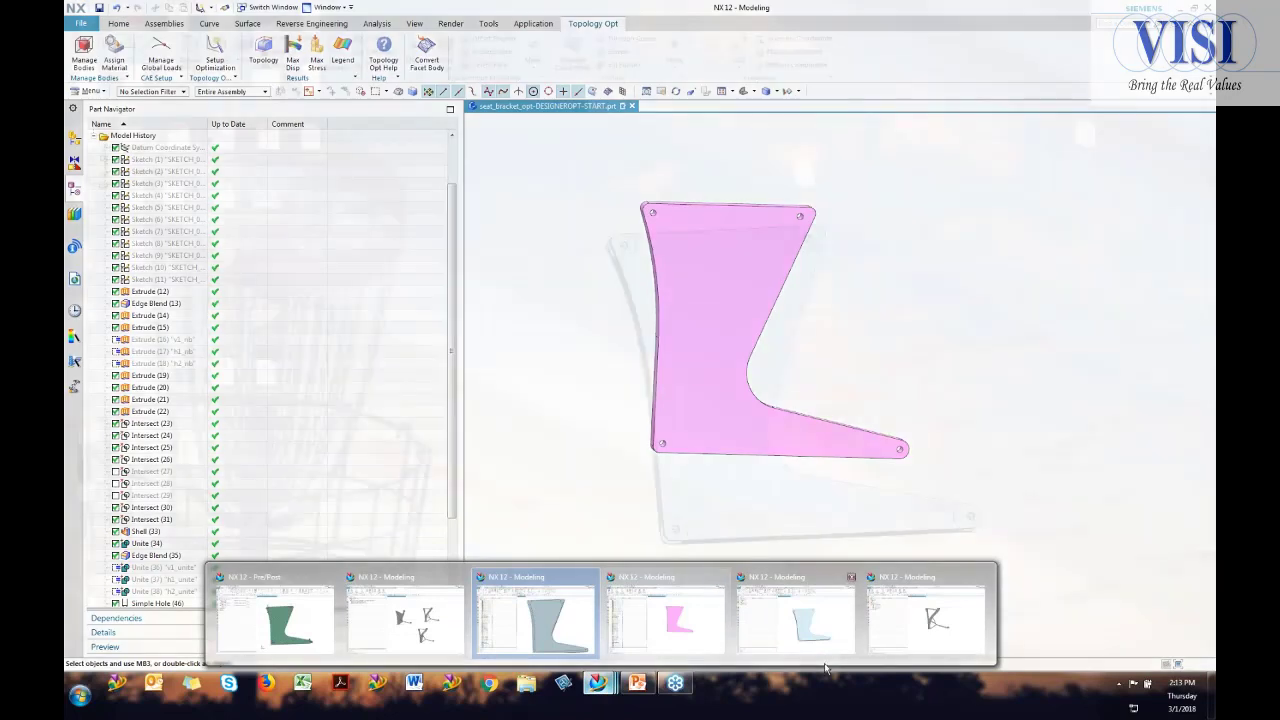
click(776, 615)
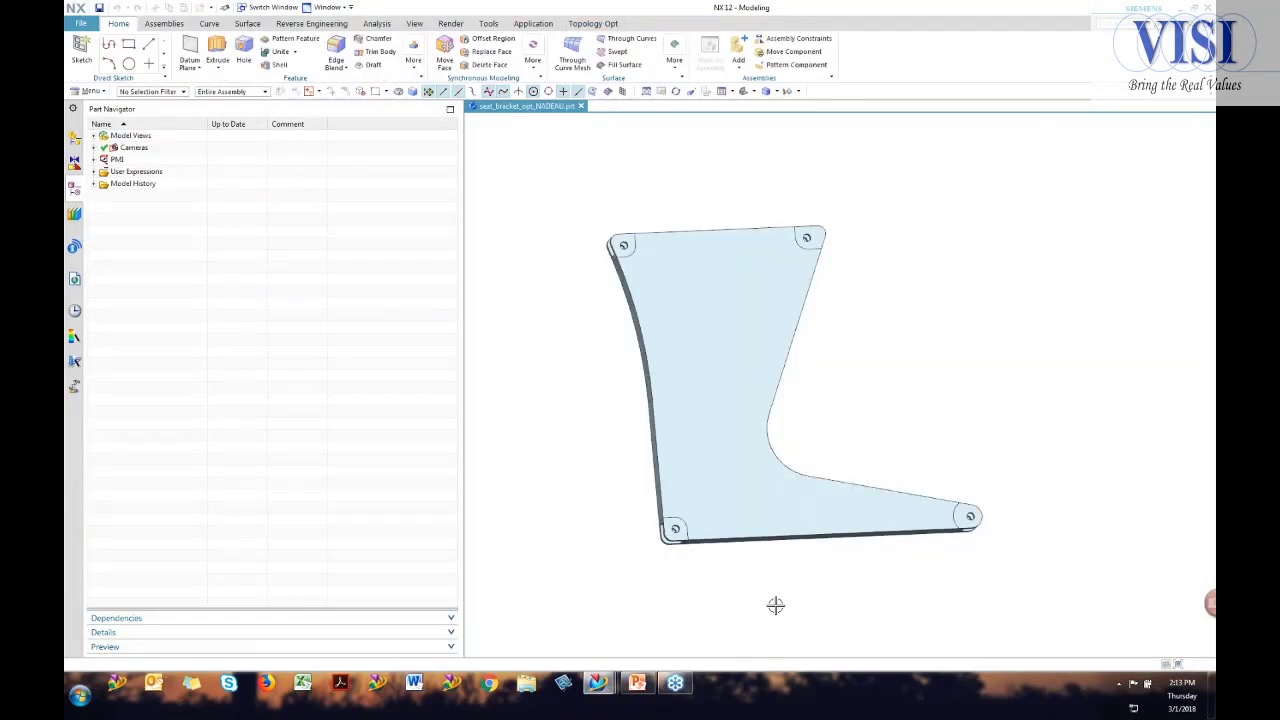
middle_drag(877, 349, 849, 398)
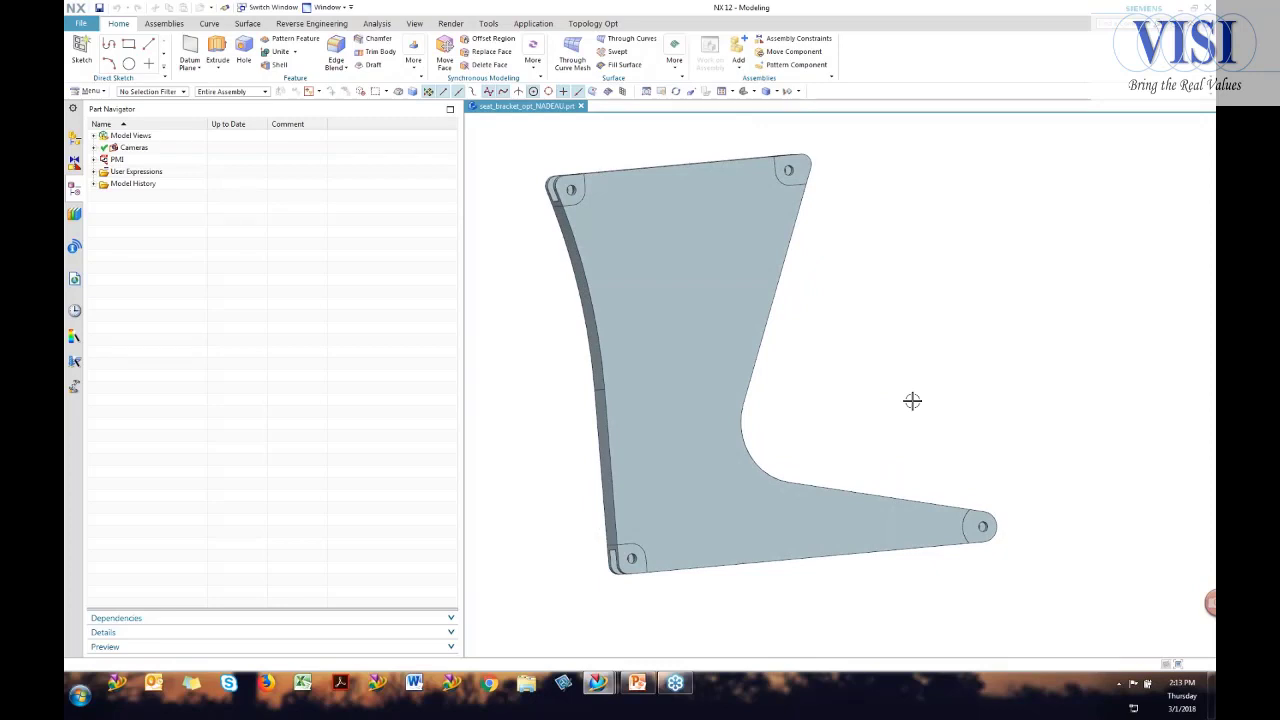
click(533, 27)
click(549, 45)
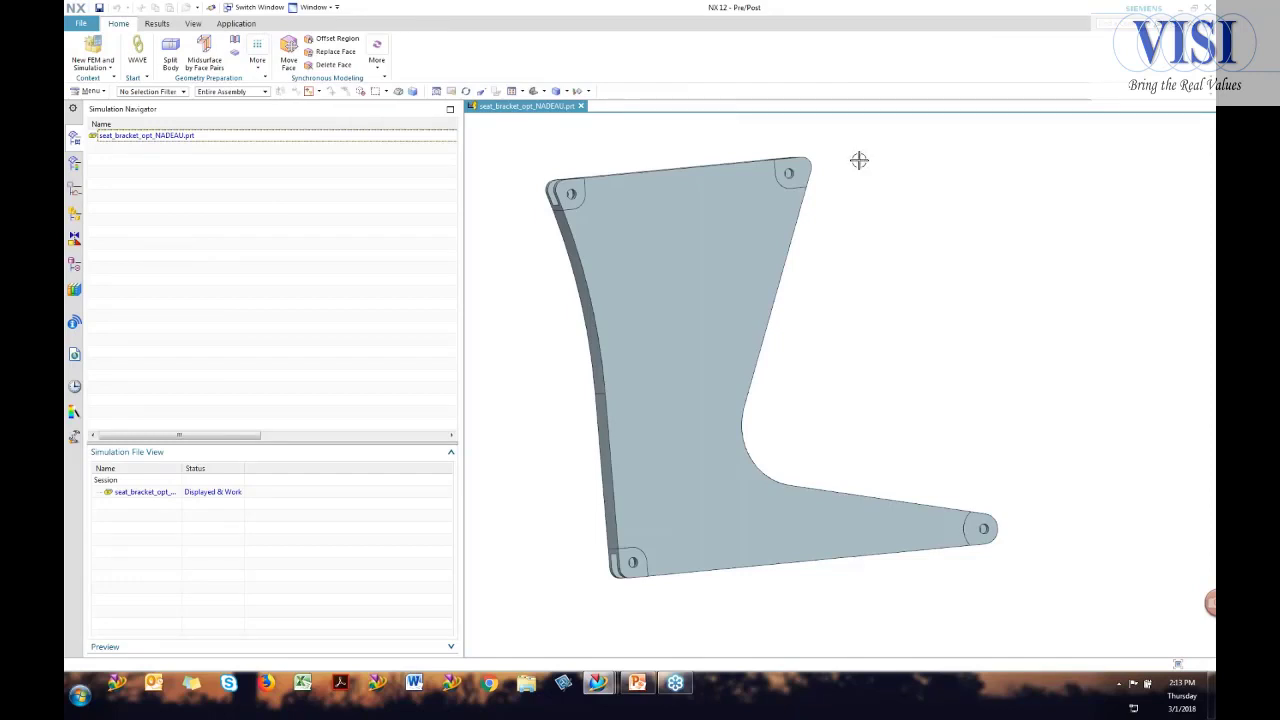
Create a FEM and simulation with an idealized part, using NX Nastran Structural and a SOL 101 Linear Statics - Global Constraints solution.
click(92, 50)
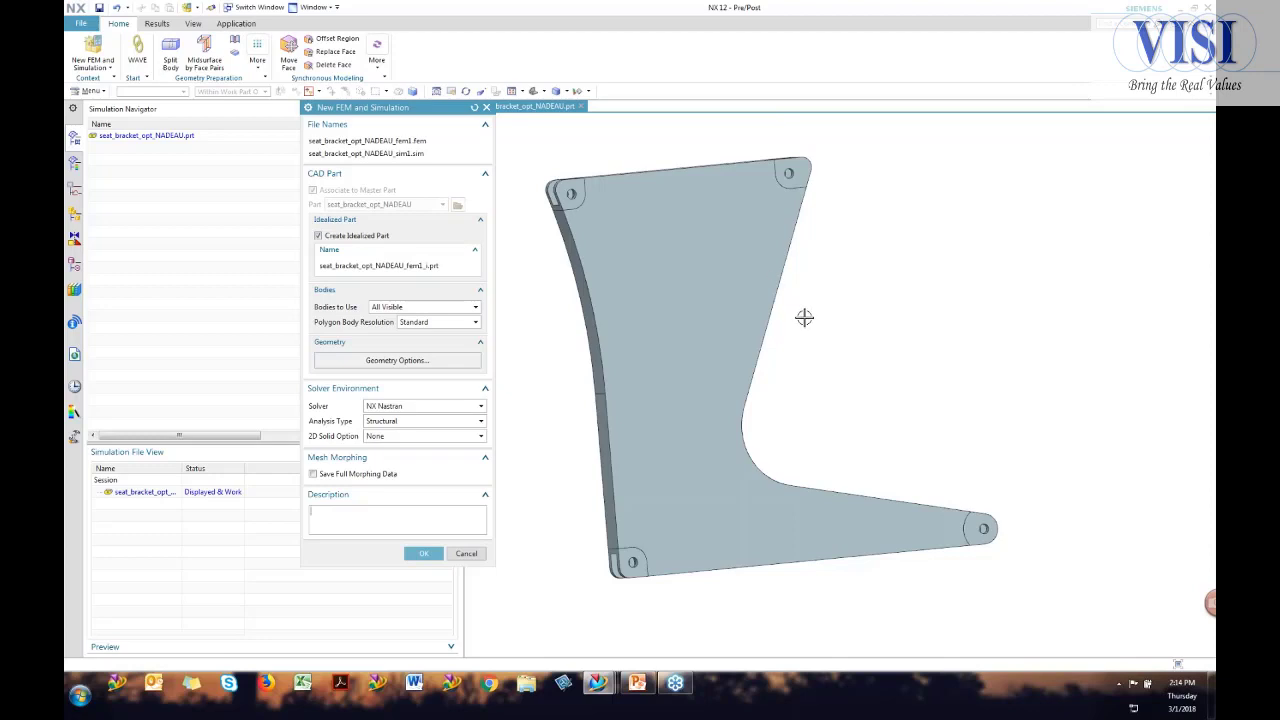
click(423, 553)
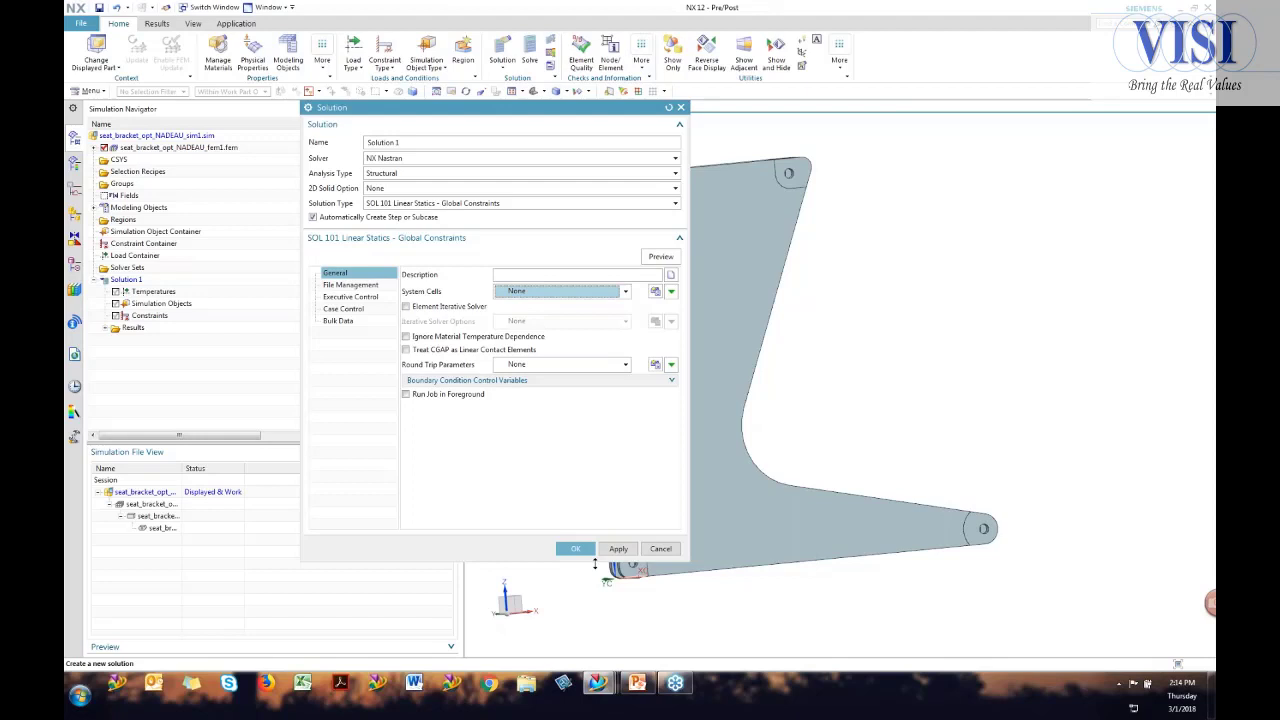
click(576, 549)
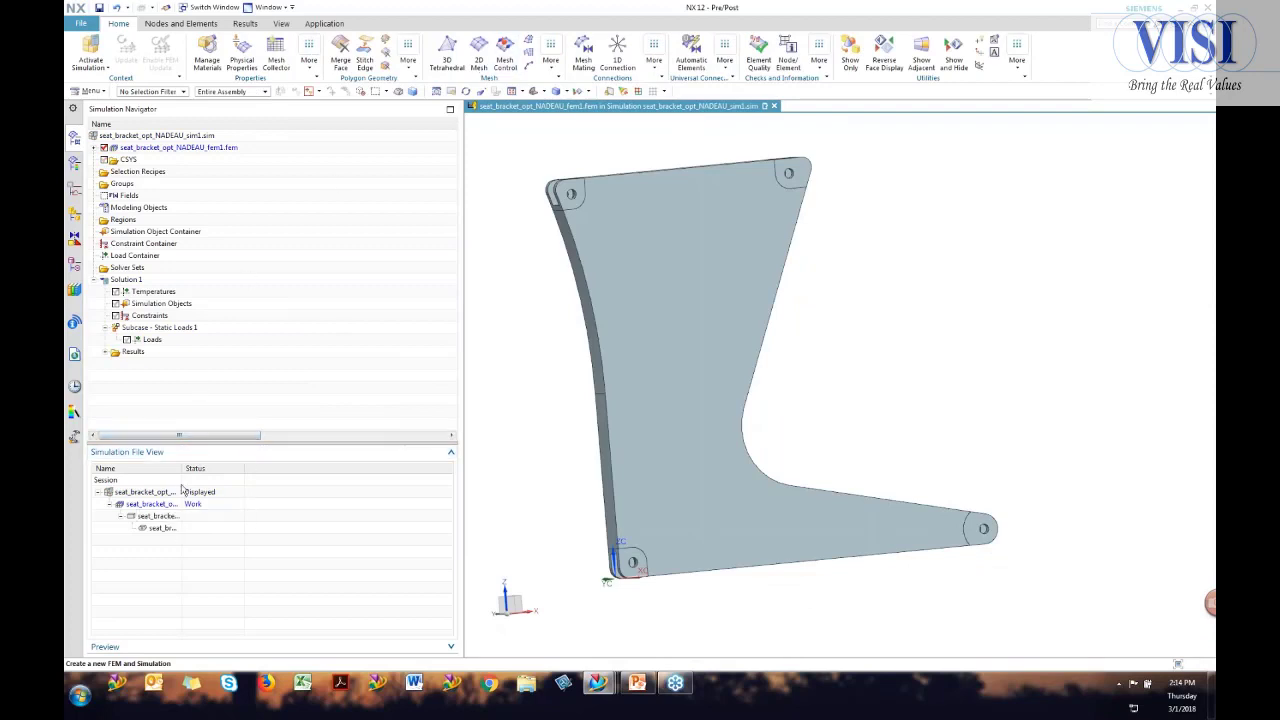
drag(182, 467, 252, 467)
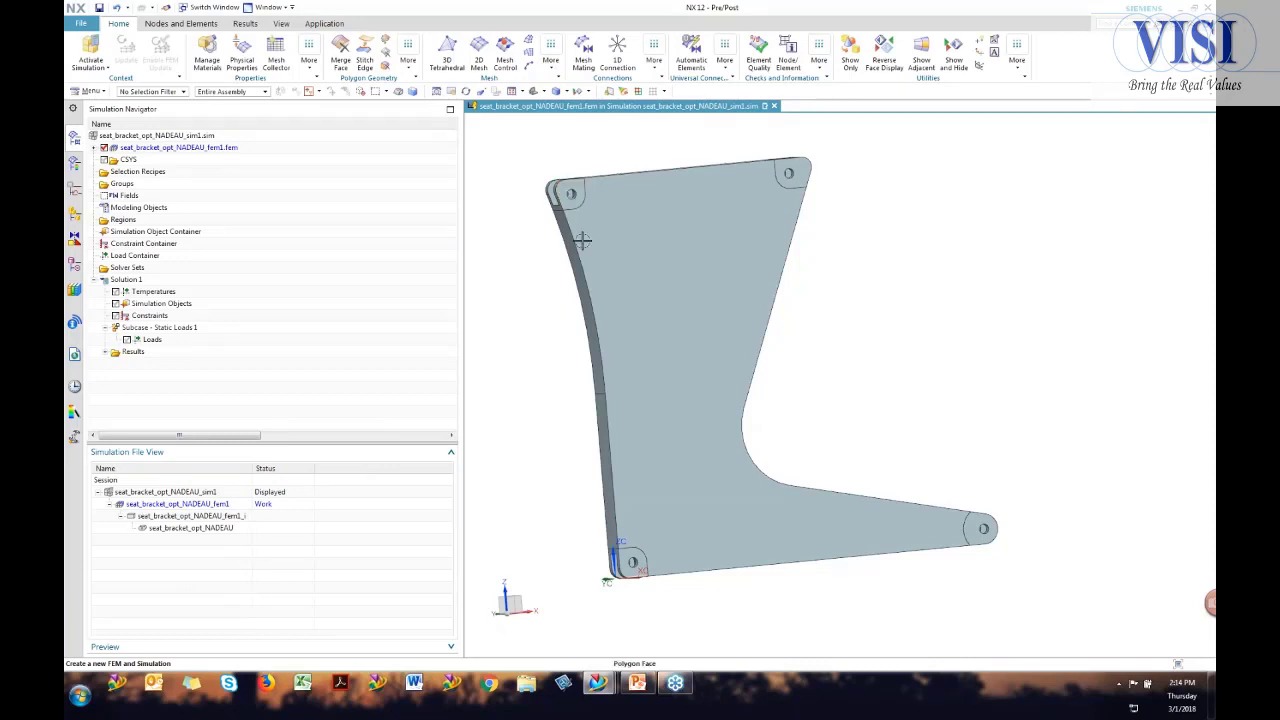
Create automatic mesh mating conditions between all the bracket's bodies, with the face search set to All Pairs.
scroll(583, 200, up, 4)
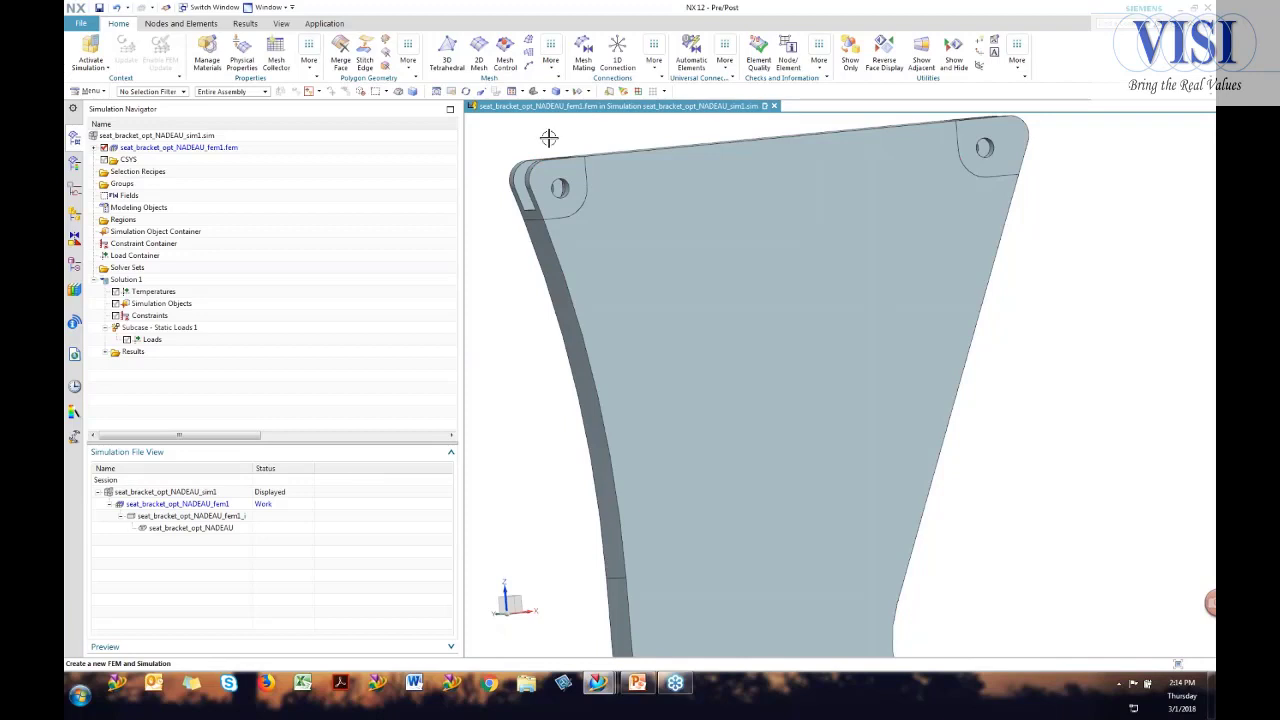
scroll(549, 137, down, 1)
scroll(543, 148, down, 3)
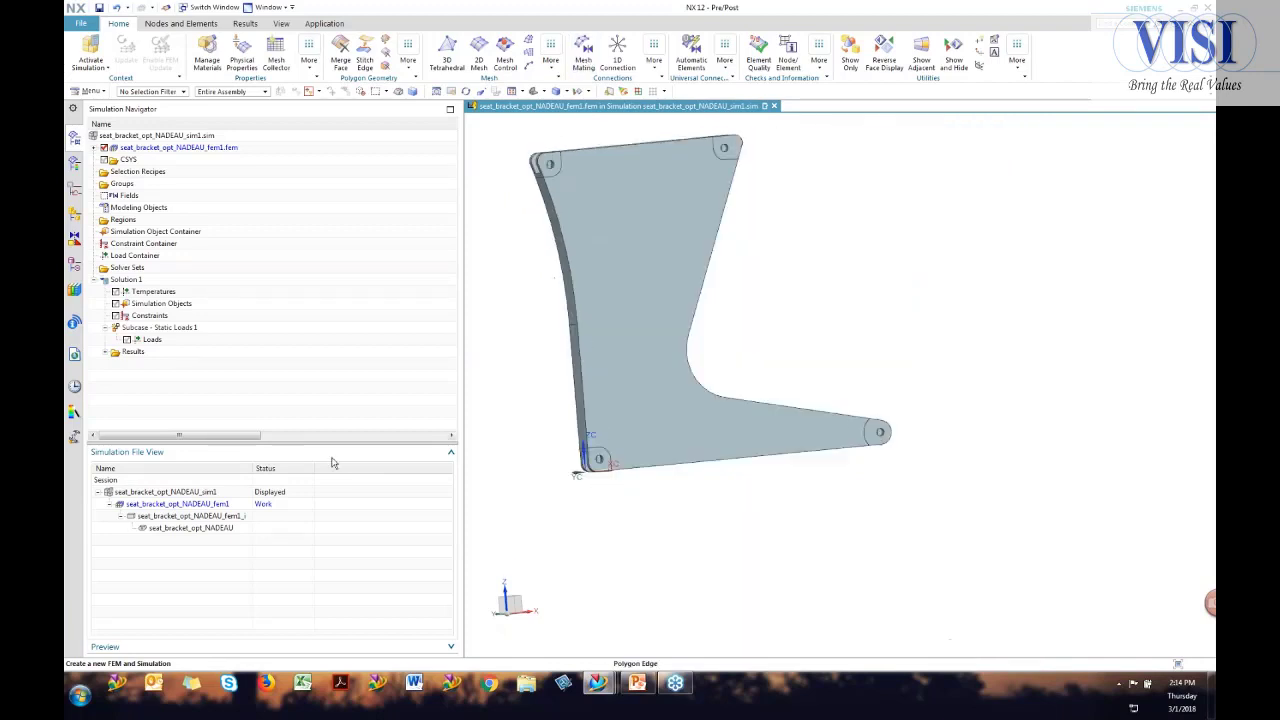
click(583, 60)
drag(509, 119, 971, 506)
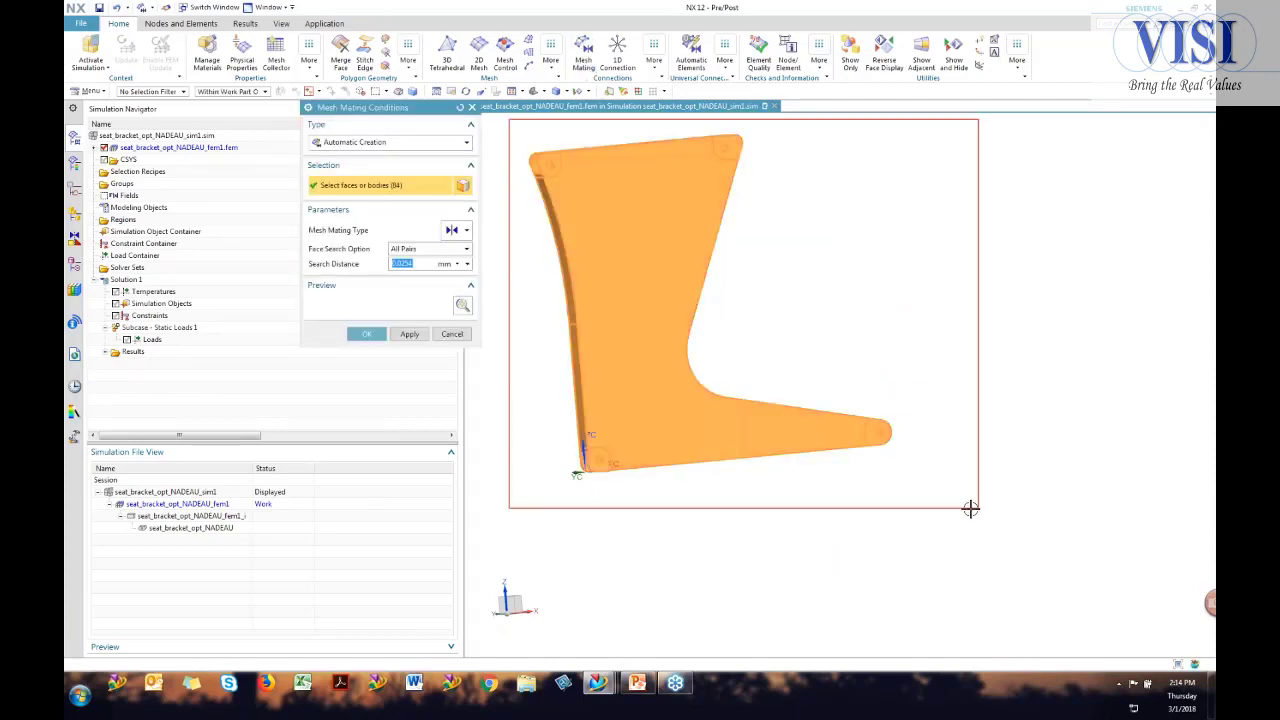
click(367, 334)
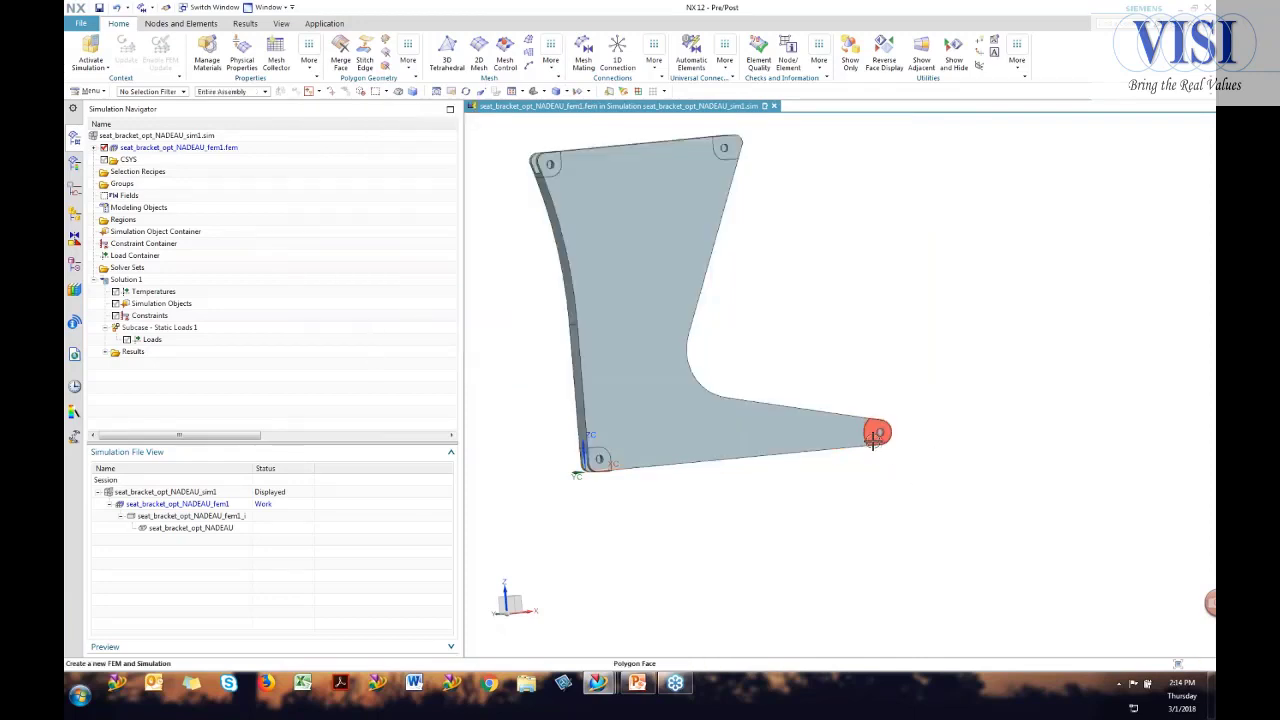
scroll(874, 440, up, 6)
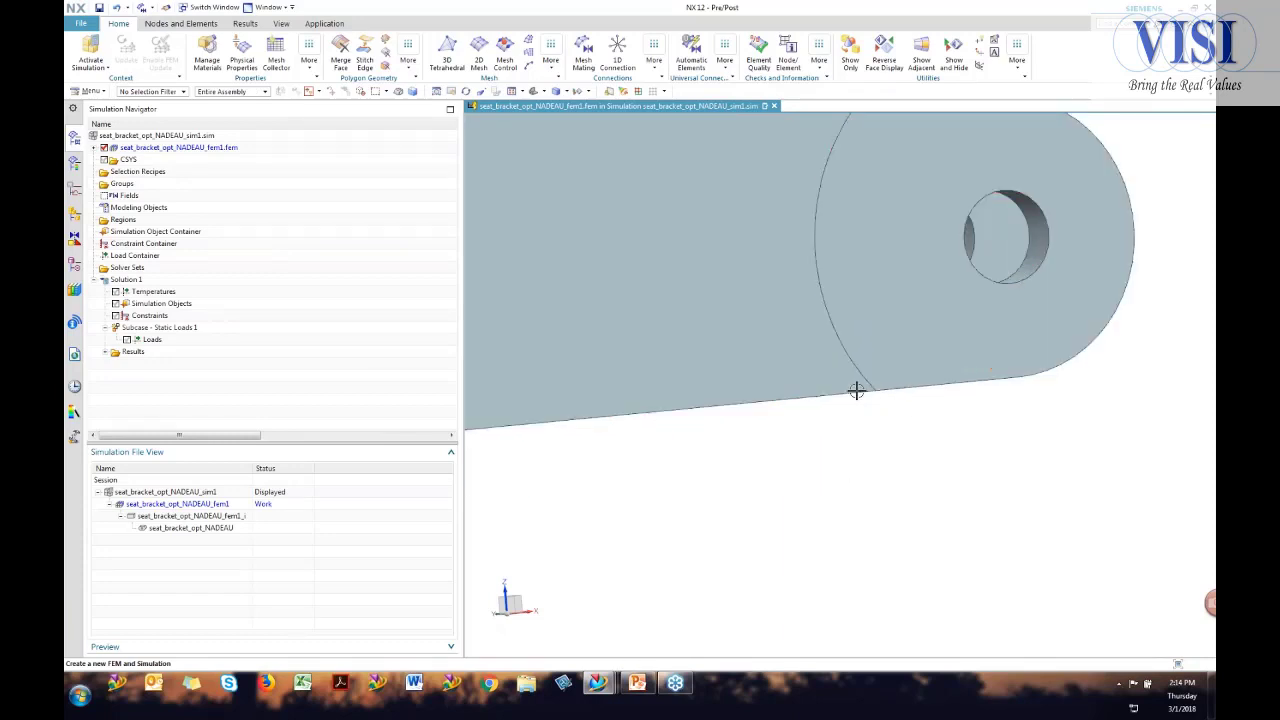
scroll(850, 486, down, 8)
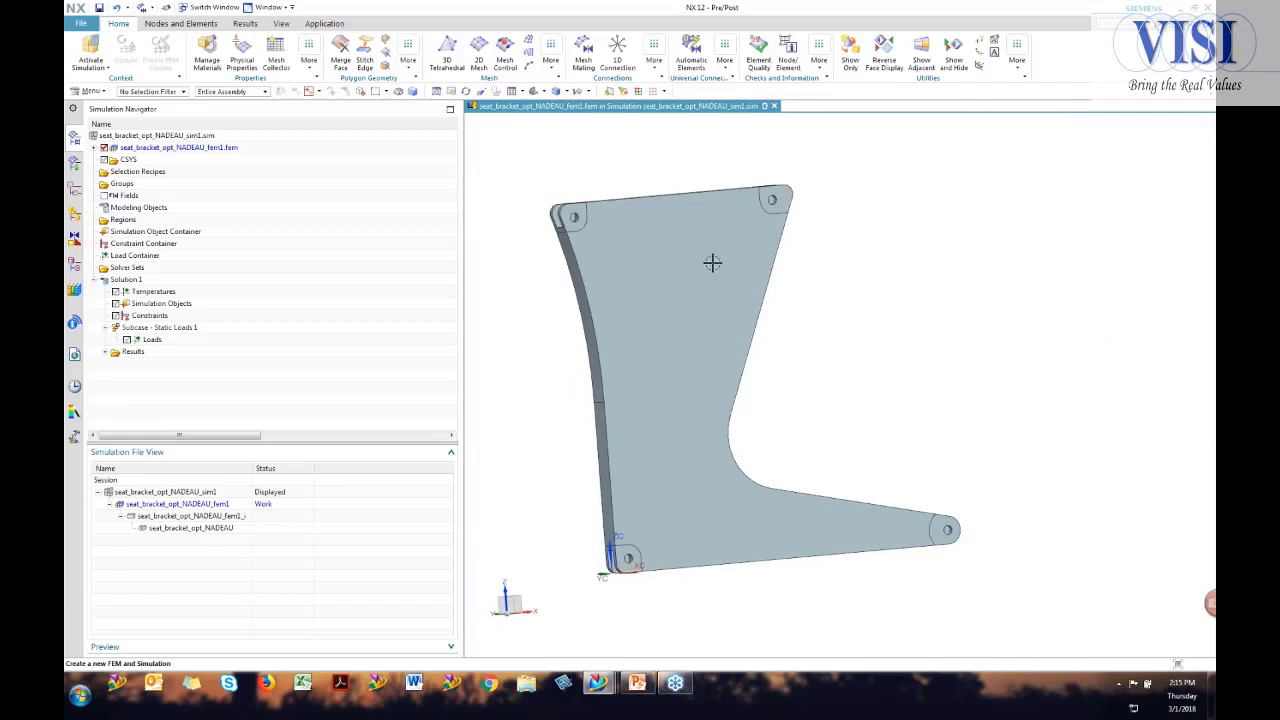
Create a 3D solid mesh collector named bracket with a PSOLID property that uses Aluminum_6061.
click(275, 52)
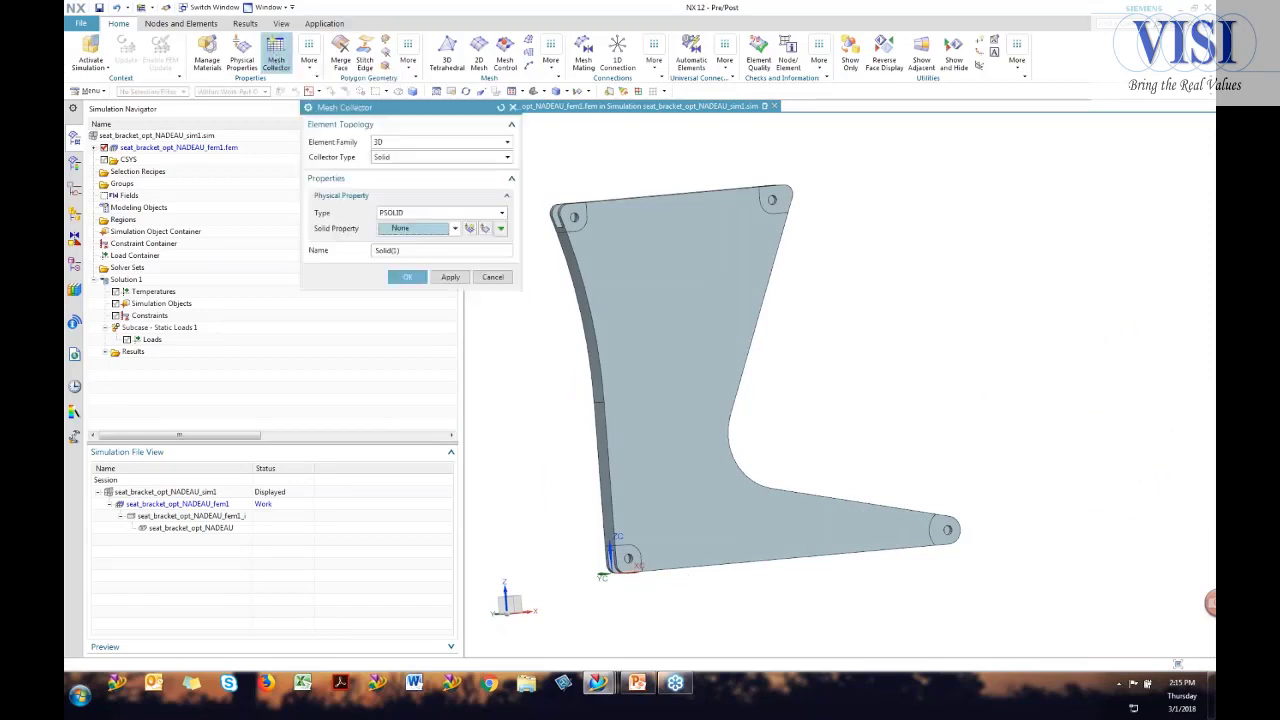
drag(402, 250, 337, 248)
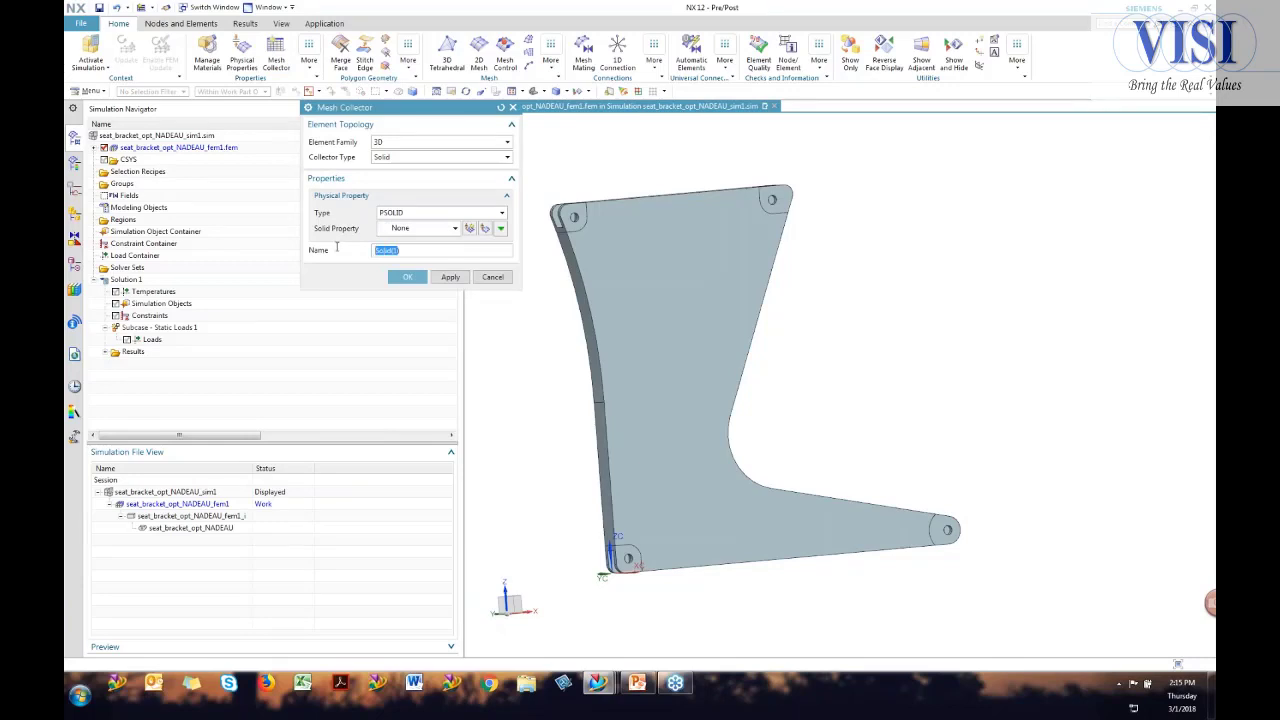
key(BackSpace)
click(467, 232)
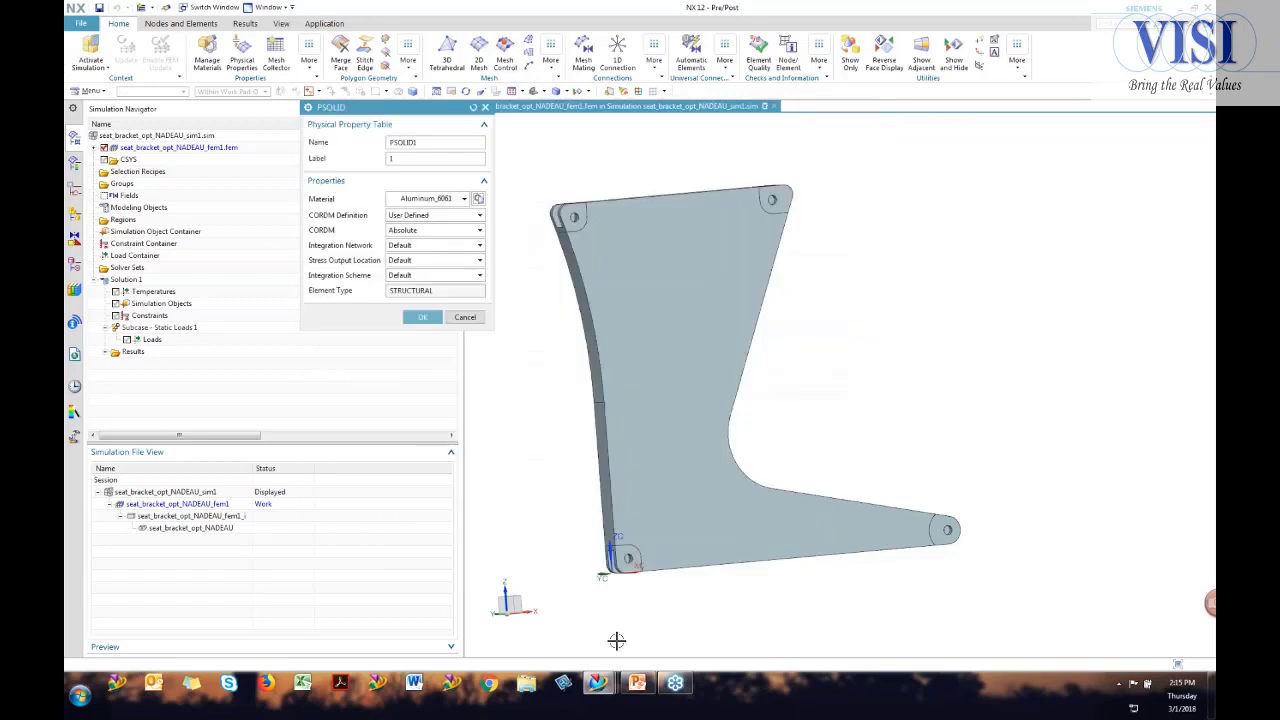
click(420, 314)
click(414, 284)
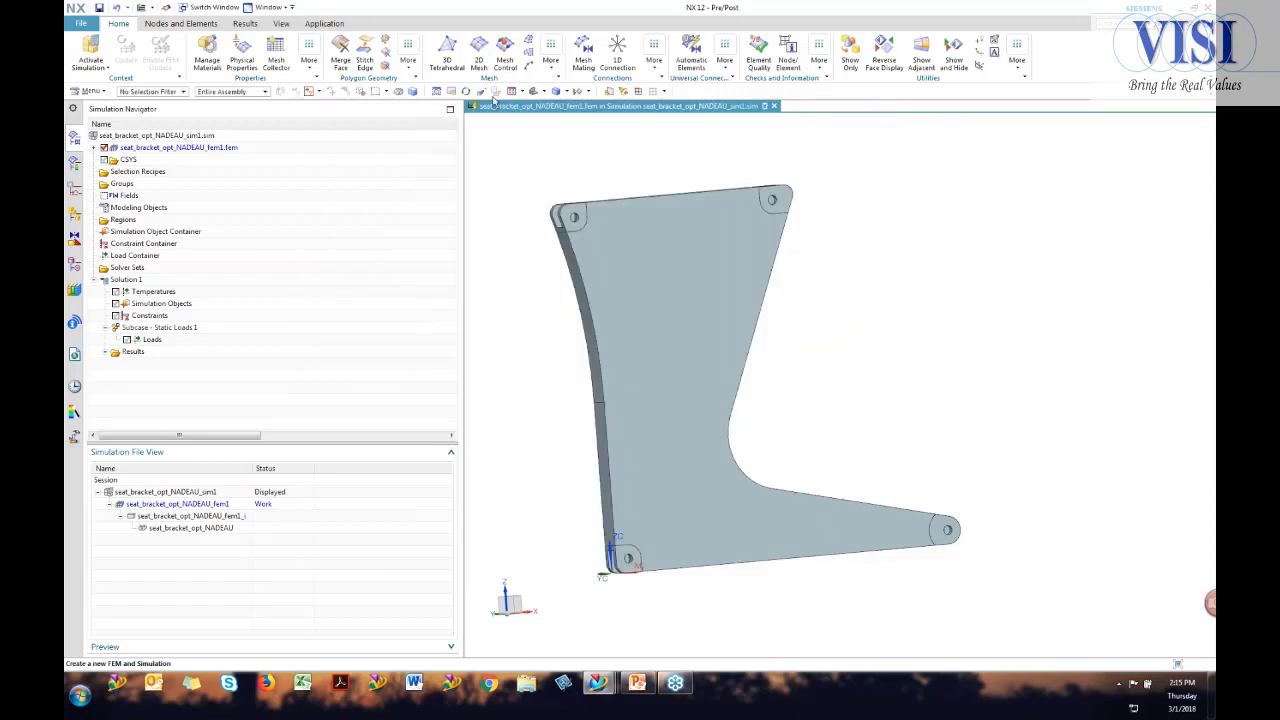
Mesh all five bracket bodies with 5 mm CTETRA(10) tetrahedral elements in the bracket mesh collector.
click(452, 50)
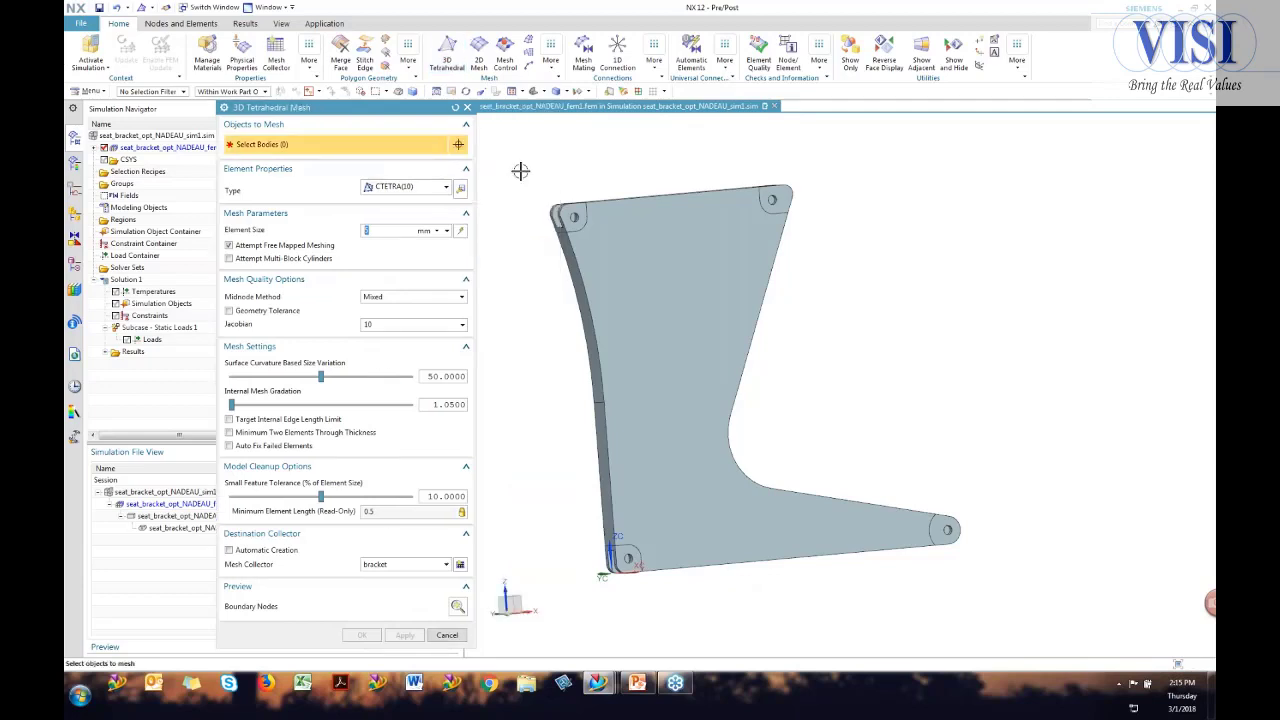
drag(521, 171, 1000, 607)
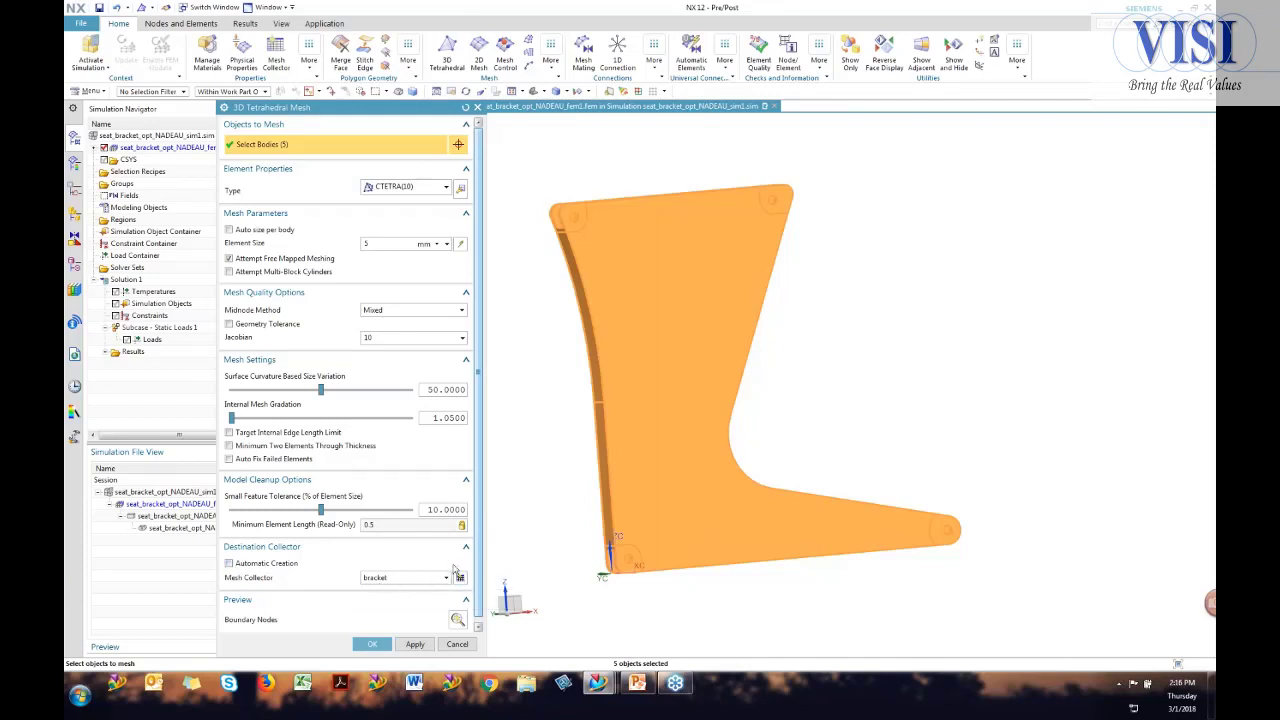
click(376, 644)
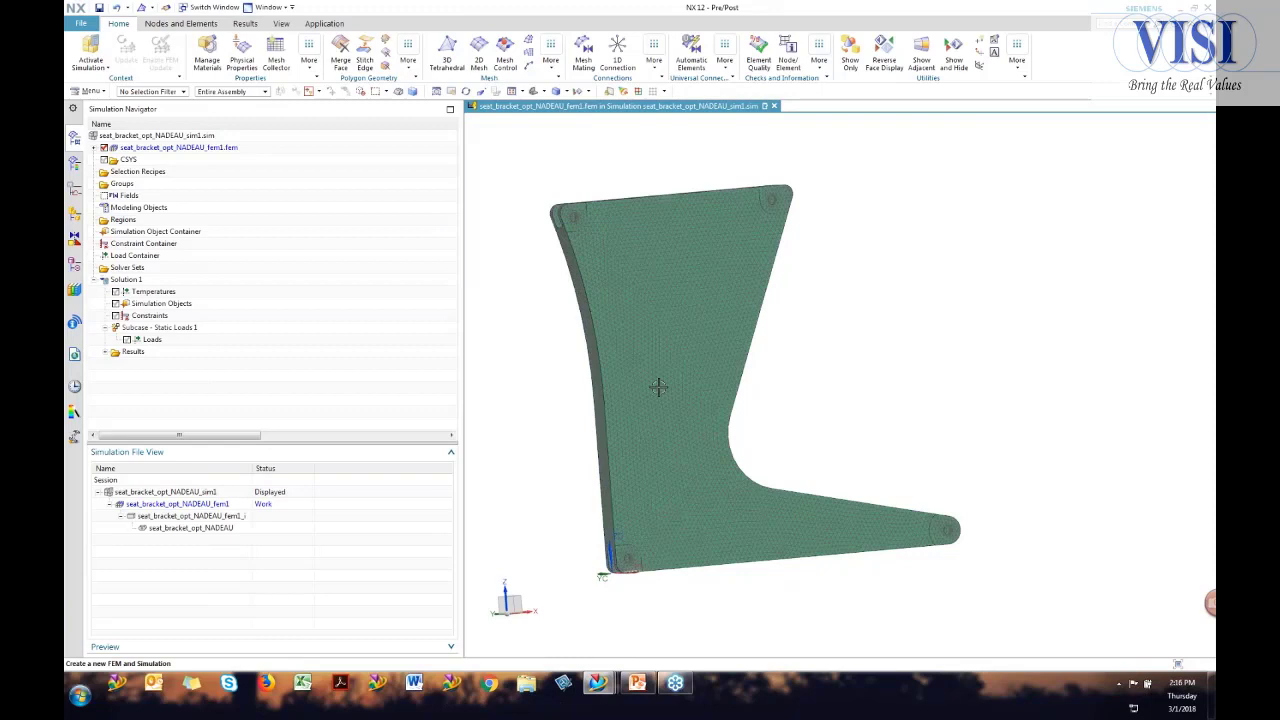
Find the main body's mesh, 3d_mesh(5), in the bracket collector and set its display color to cyan.
click(94, 148)
click(105, 207)
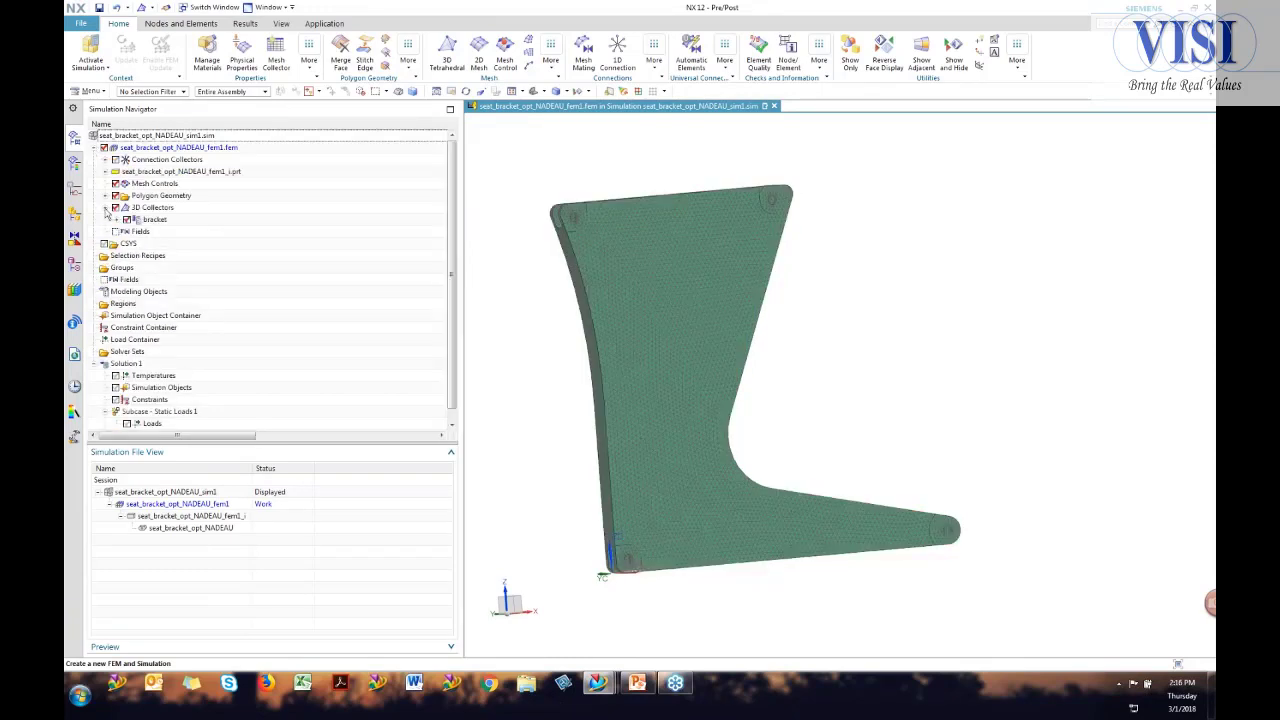
click(116, 220)
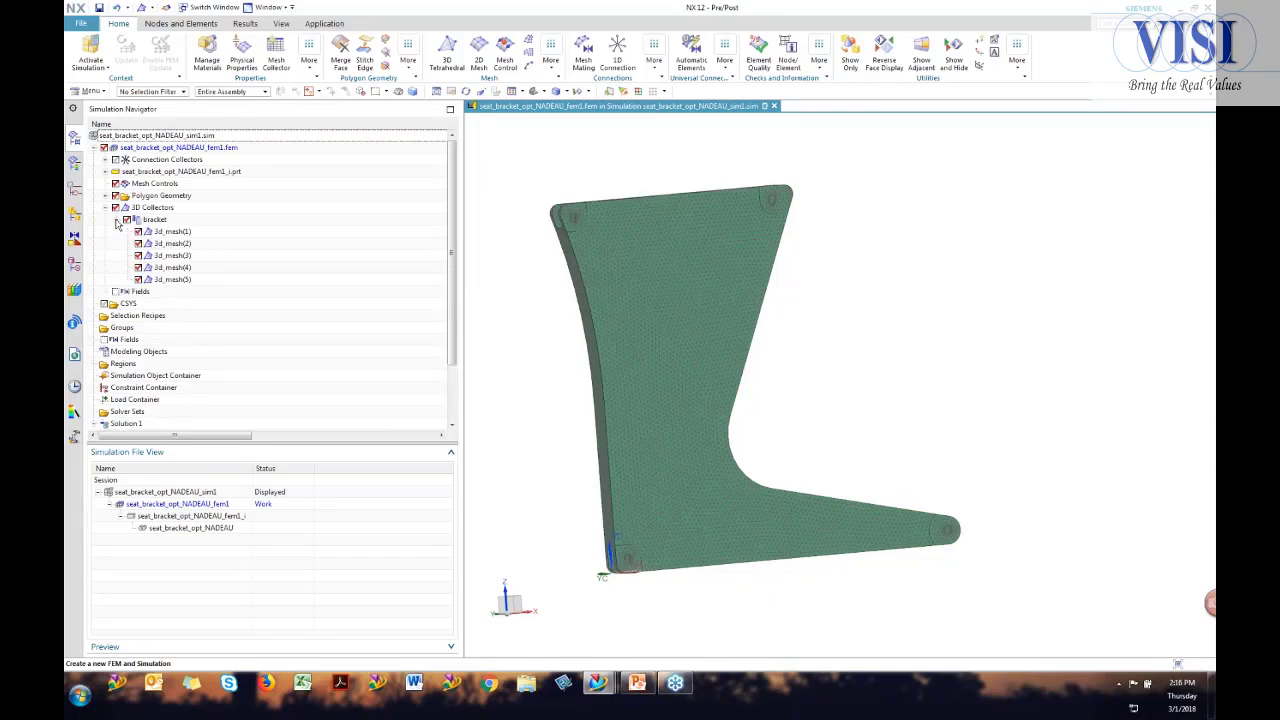
double_click(170, 268)
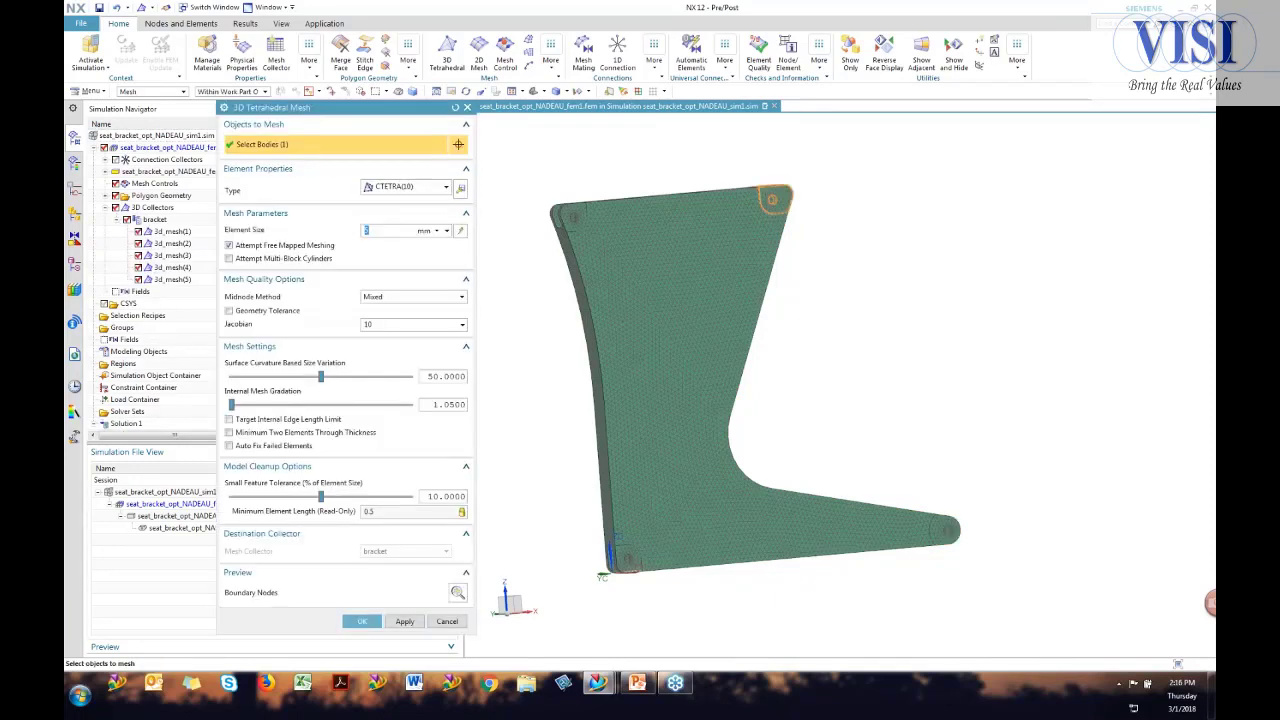
key(Escape)
right_click(178, 281)
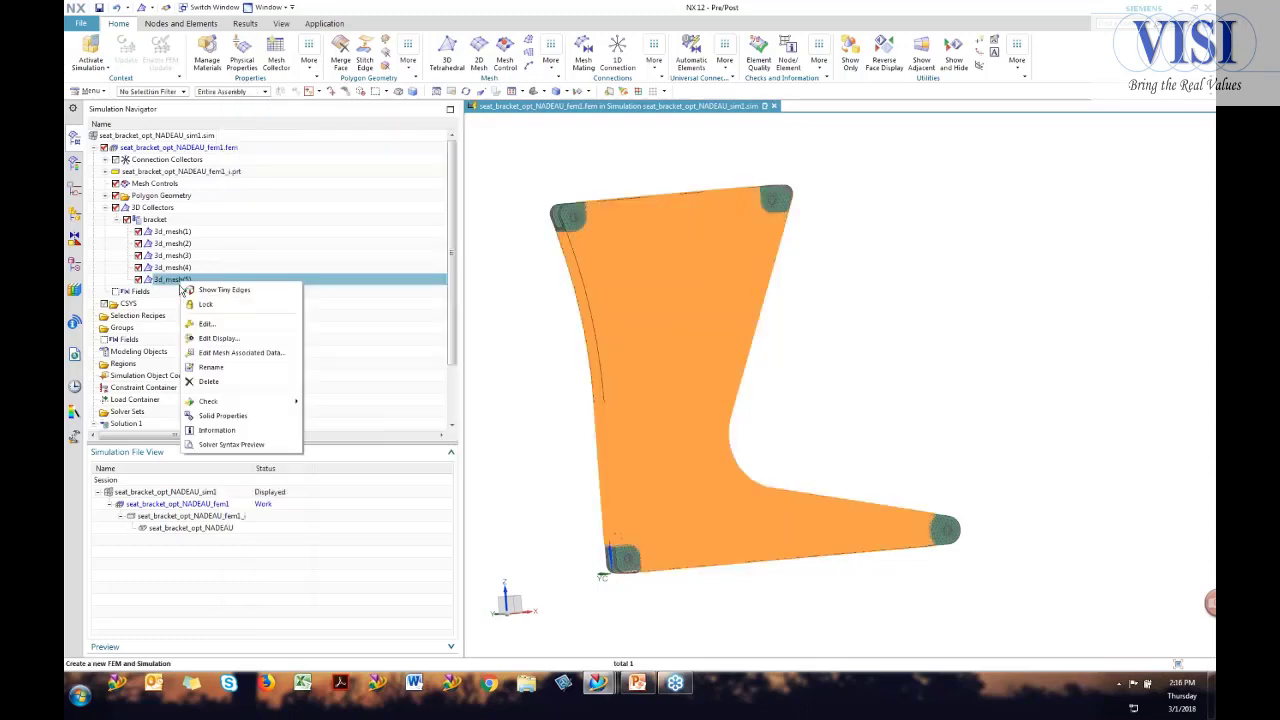
click(218, 338)
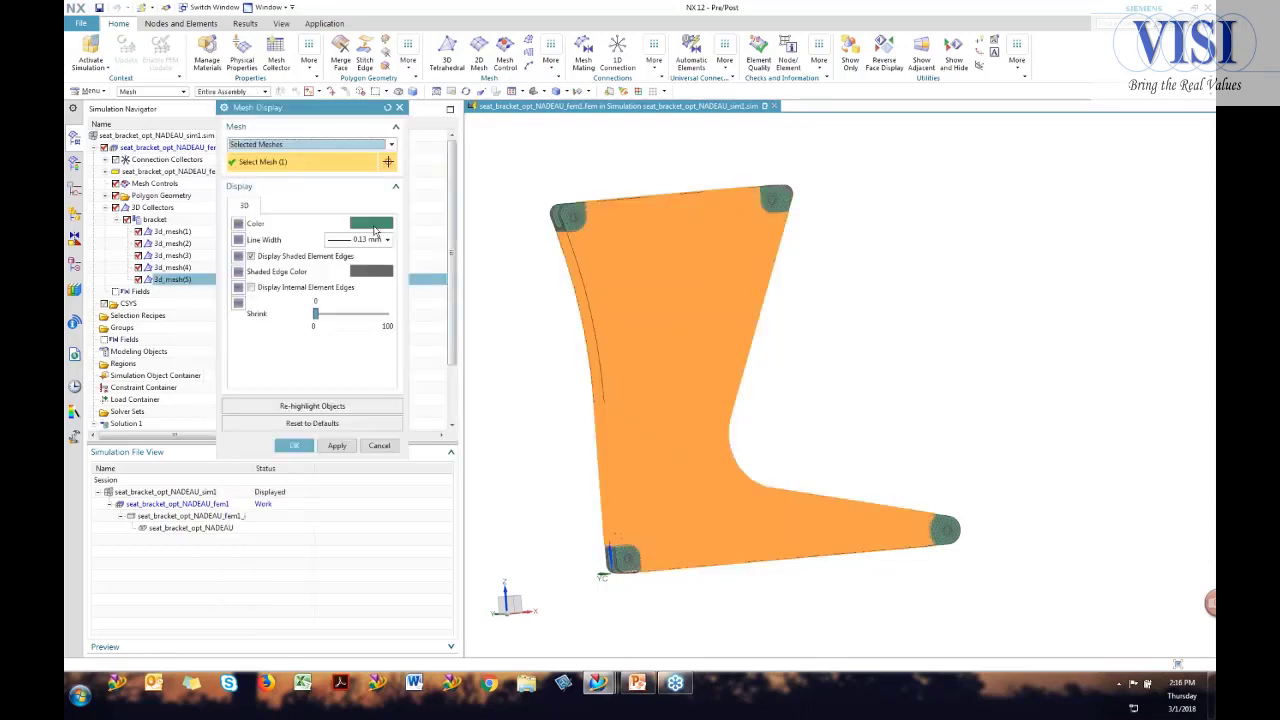
click(371, 222)
click(331, 148)
click(327, 281)
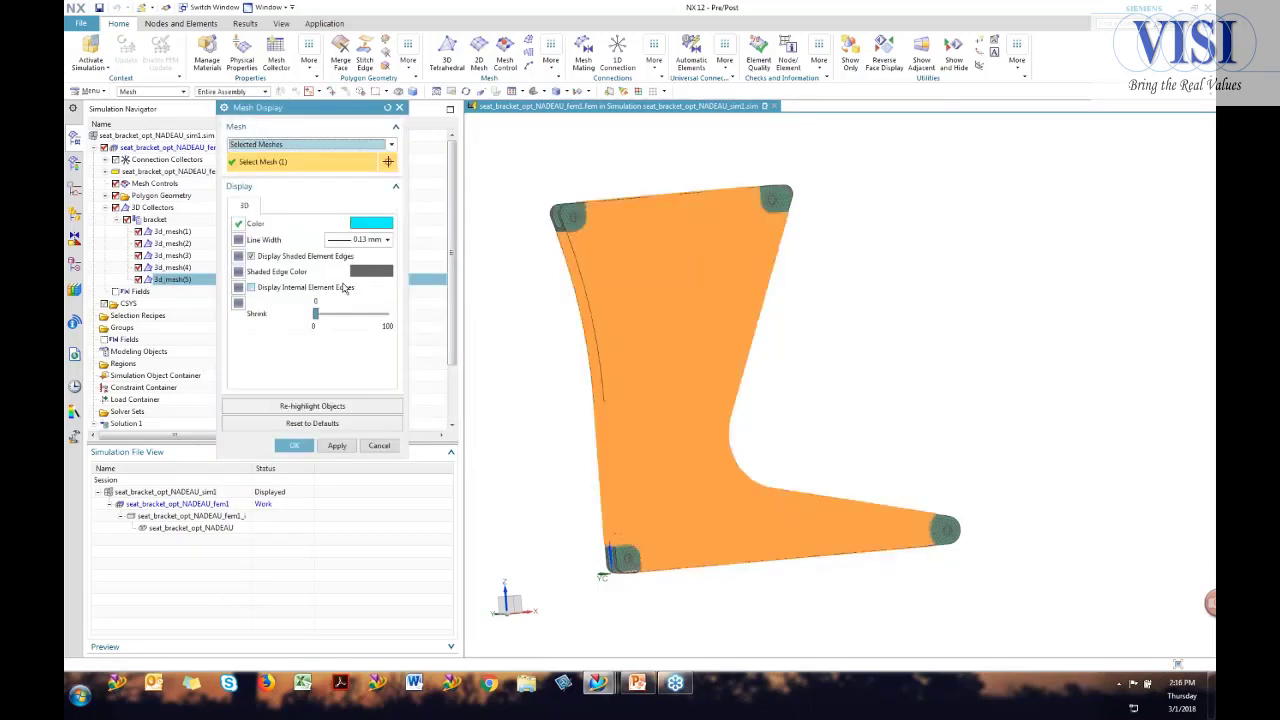
click(295, 446)
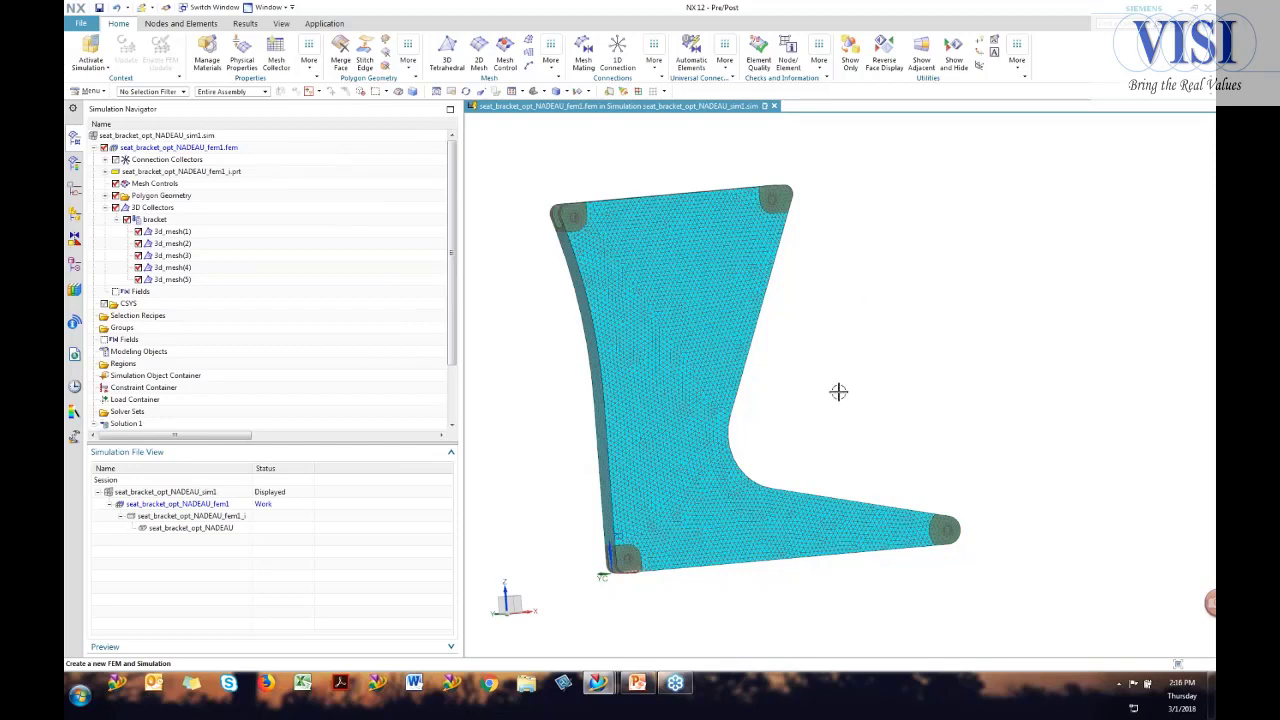
Check all five bracket meshes for duplicate nodes at a 0.001 mm tolerance and list the nodes.
click(818, 62)
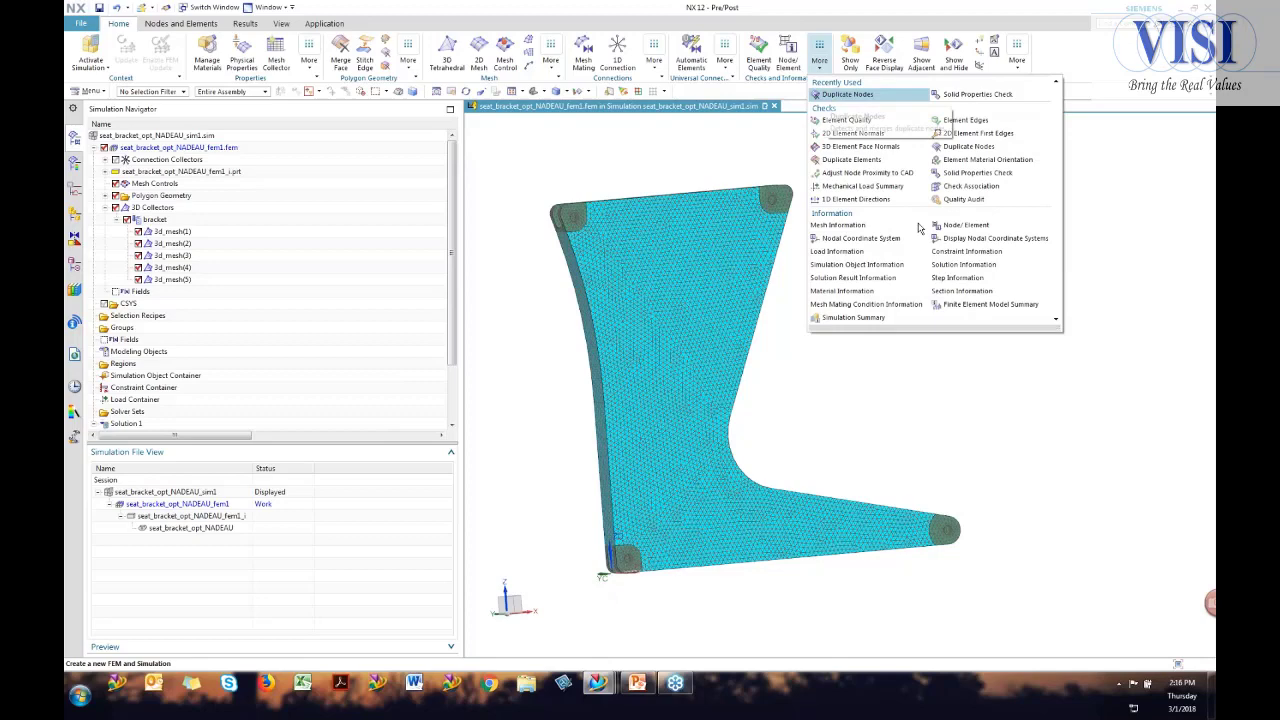
click(968, 147)
drag(508, 165, 1082, 609)
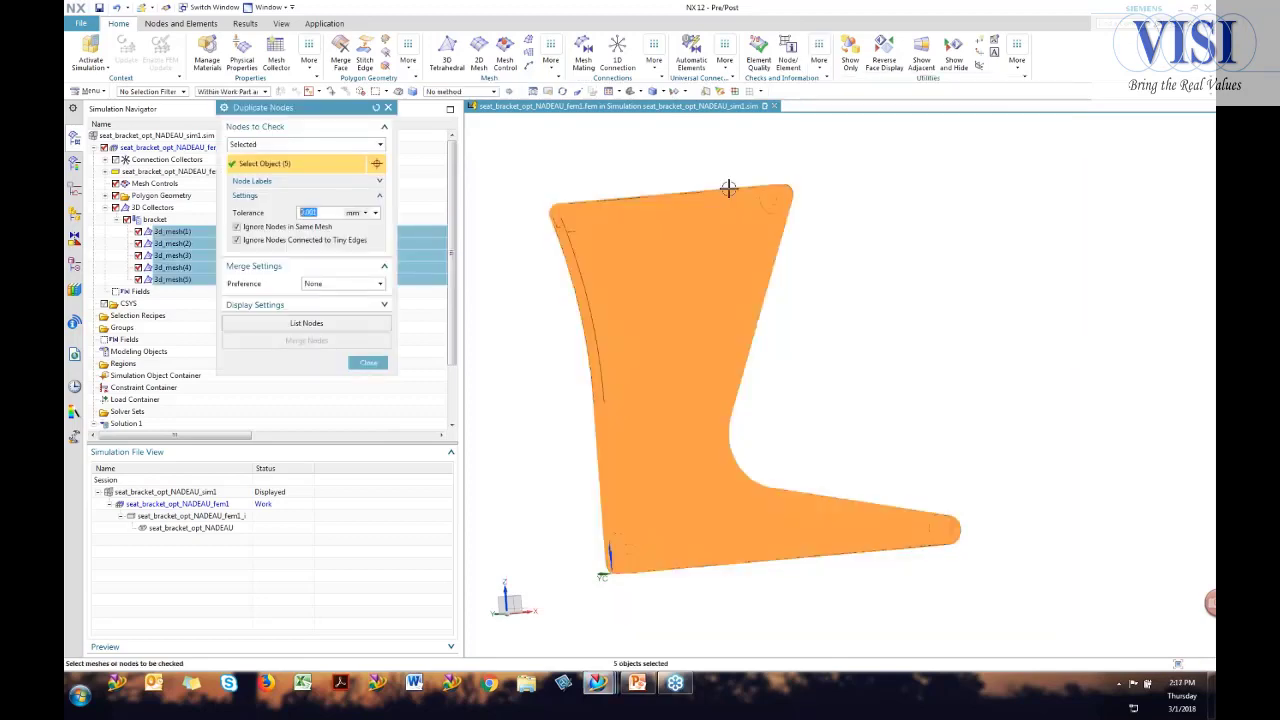
click(334, 329)
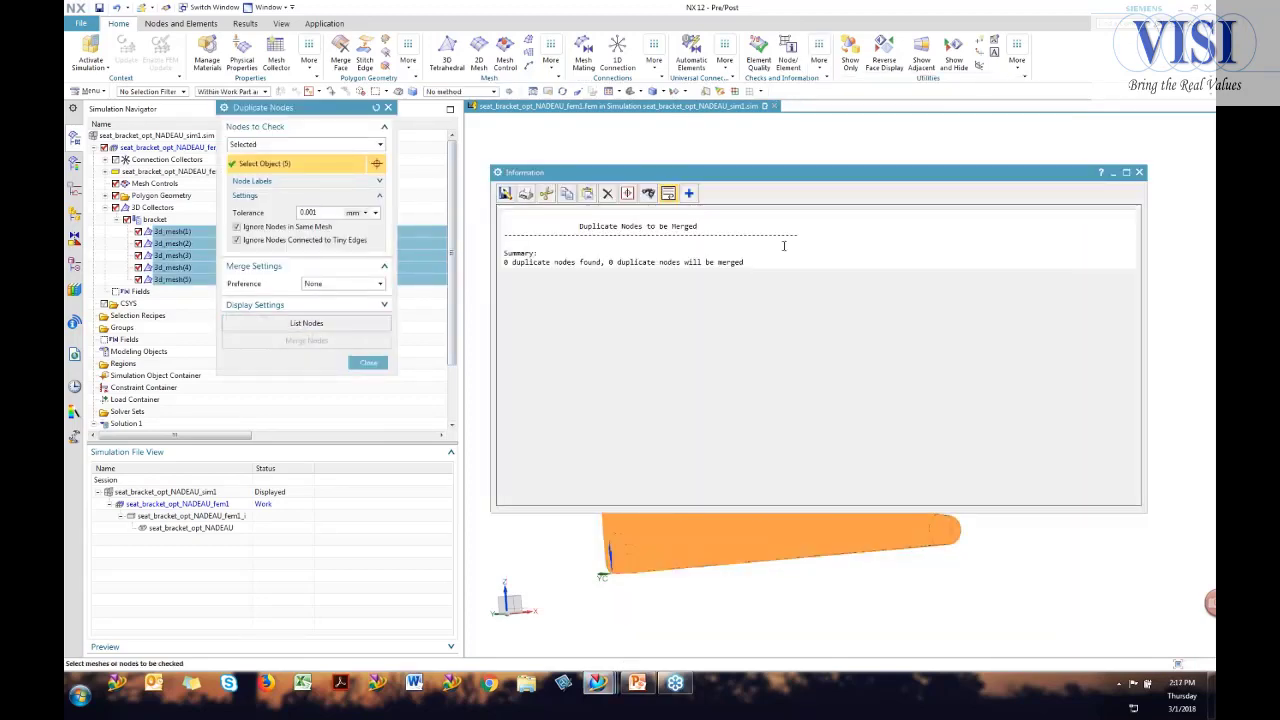
click(1139, 173)
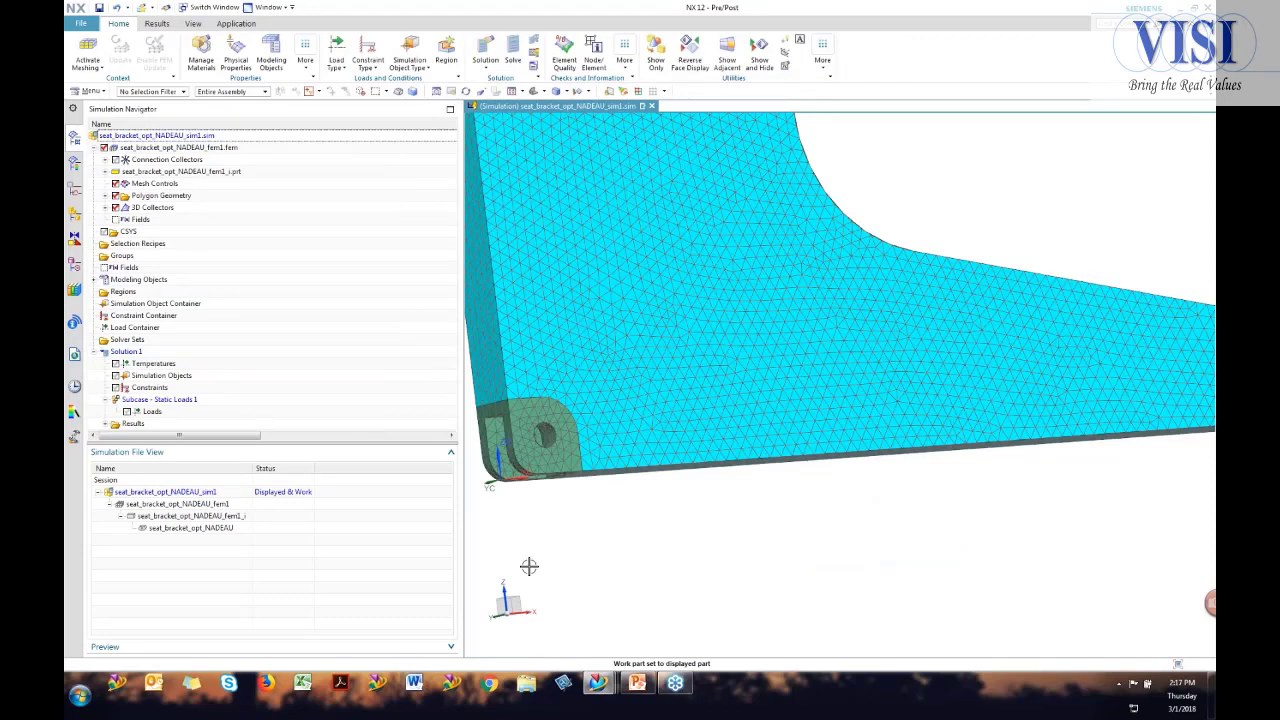
Create a fixed translation constraint on the four hole faces of the bracket's two lower lugs.
click(358, 55)
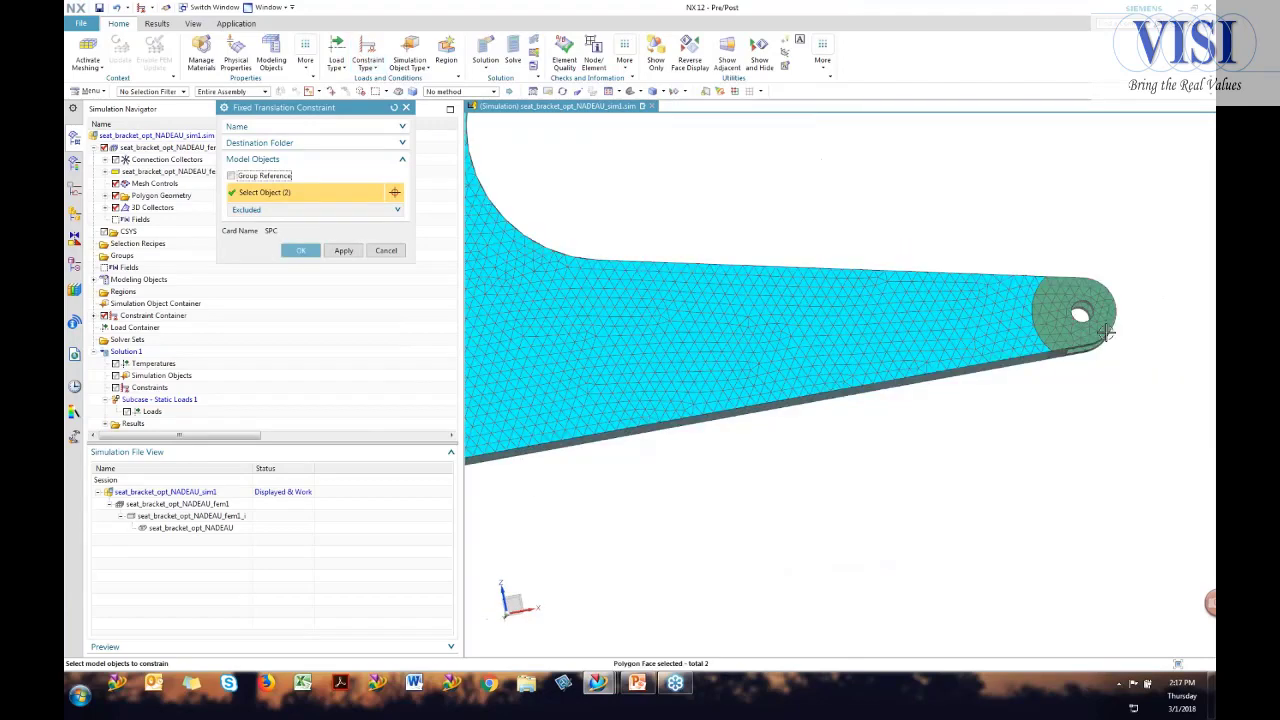
scroll(957, 360, up, 3)
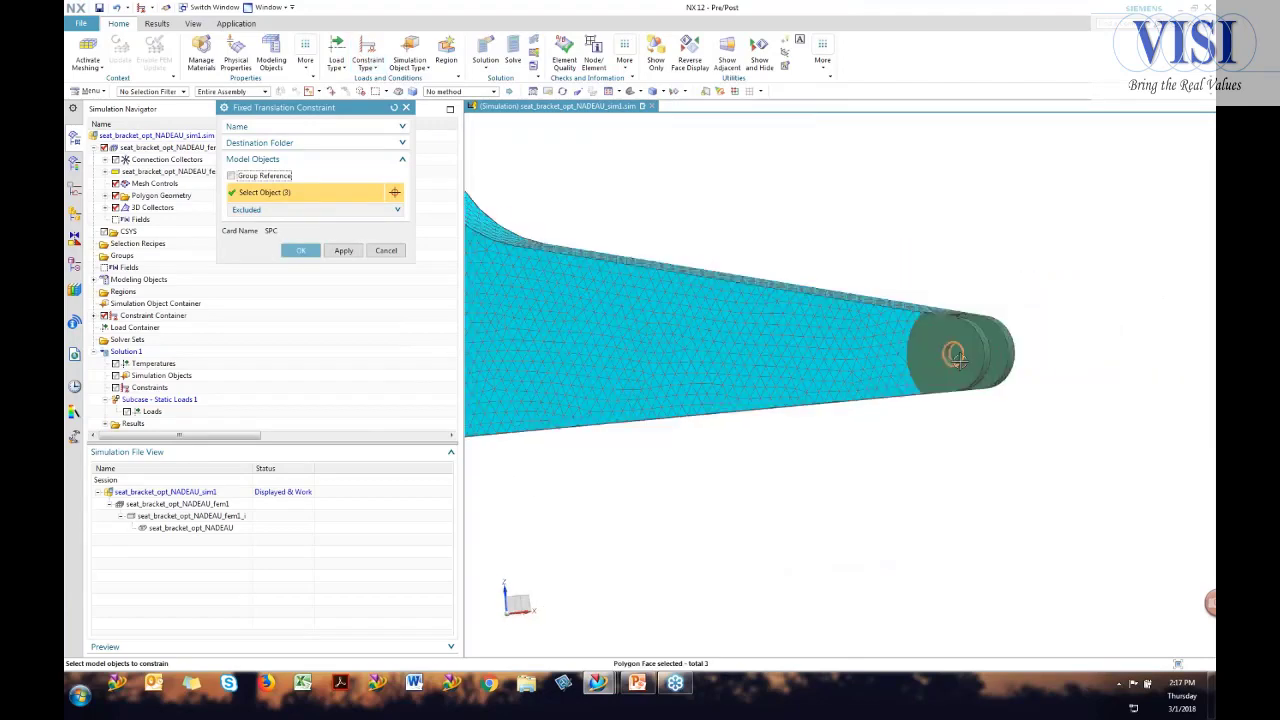
middle_drag(957, 360, 918, 362)
click(918, 362)
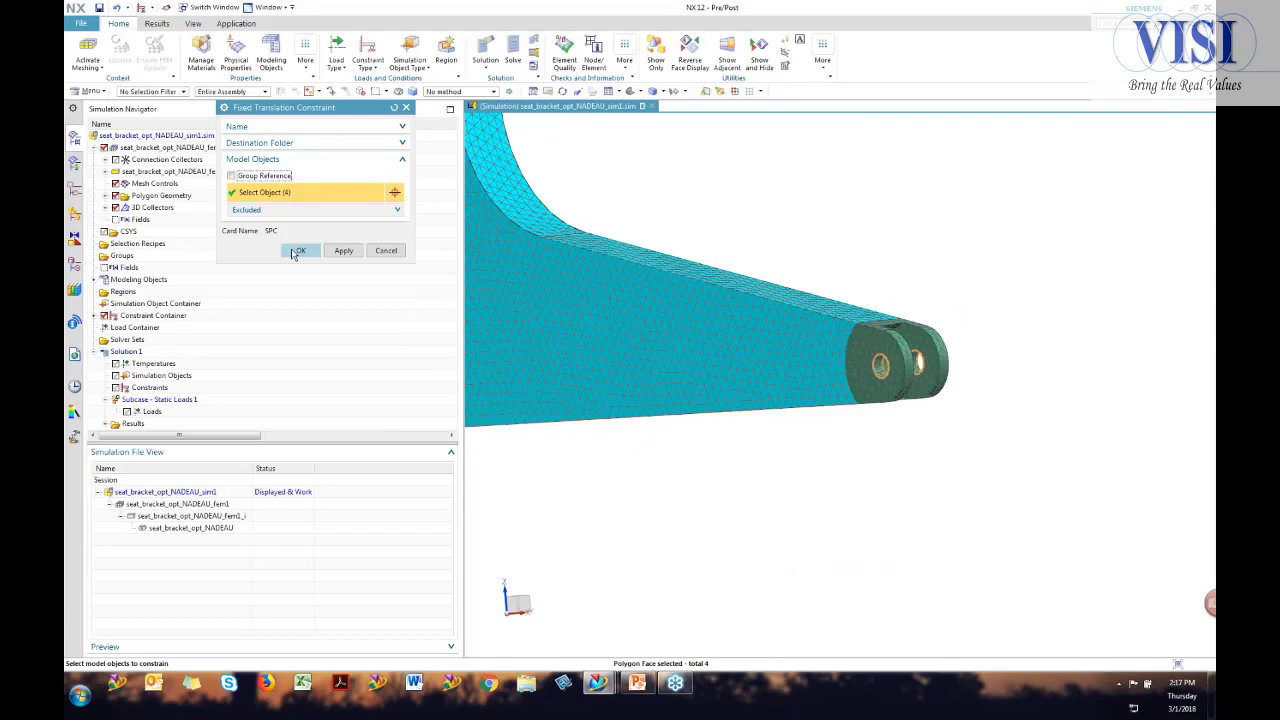
middle_drag(568, 325, 648, 330)
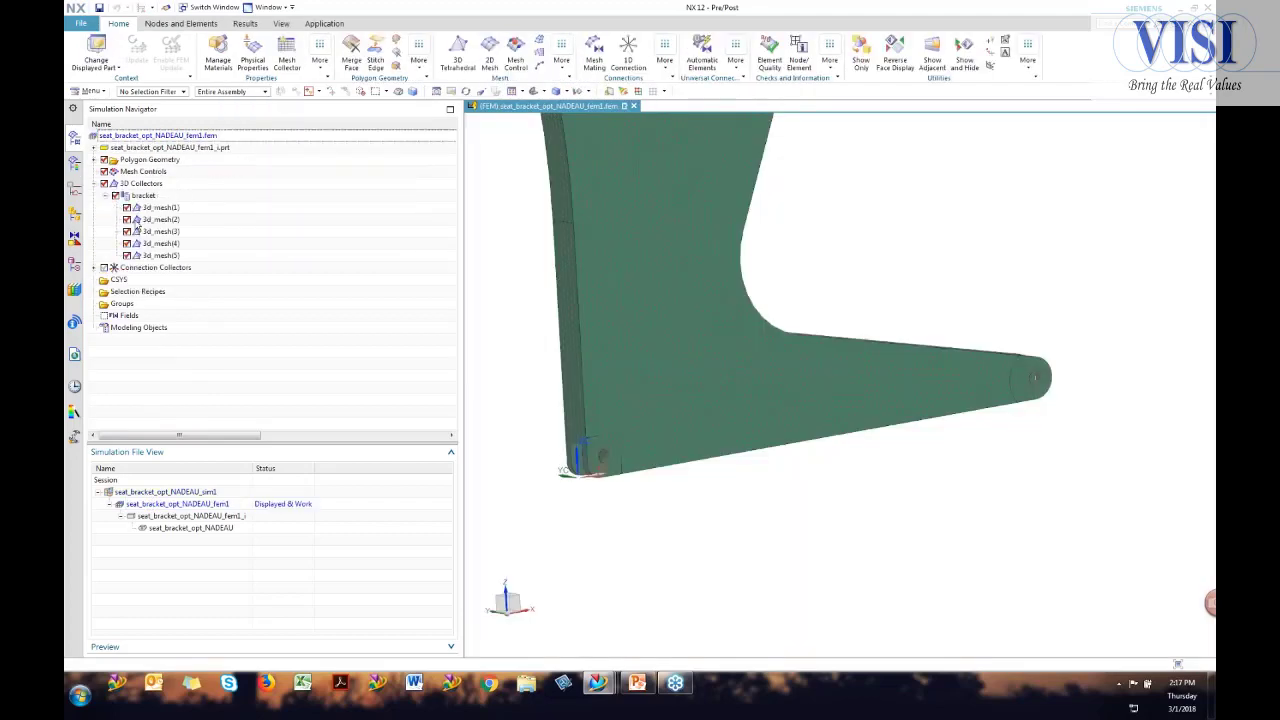
Set the display color of the four lug meshes, 3d_mesh(1) through 3d_mesh(4), to red in the FEM file.
click(158, 207)
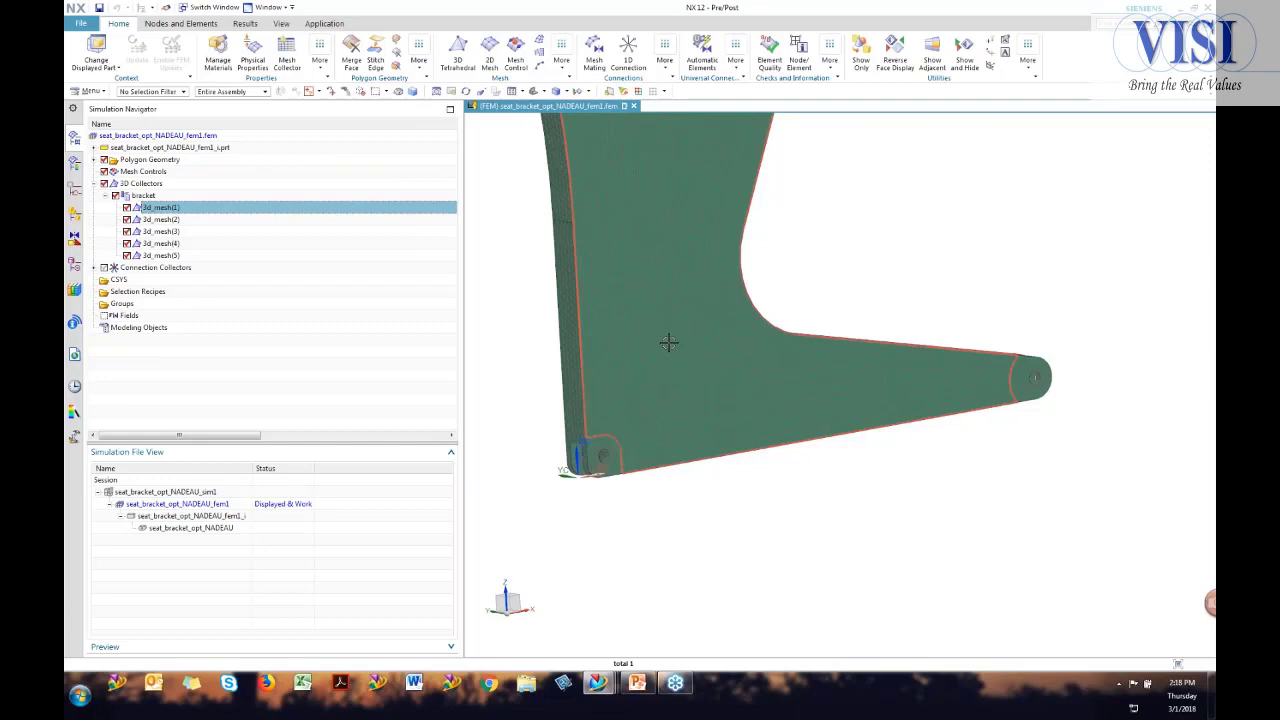
shift+click(177, 243)
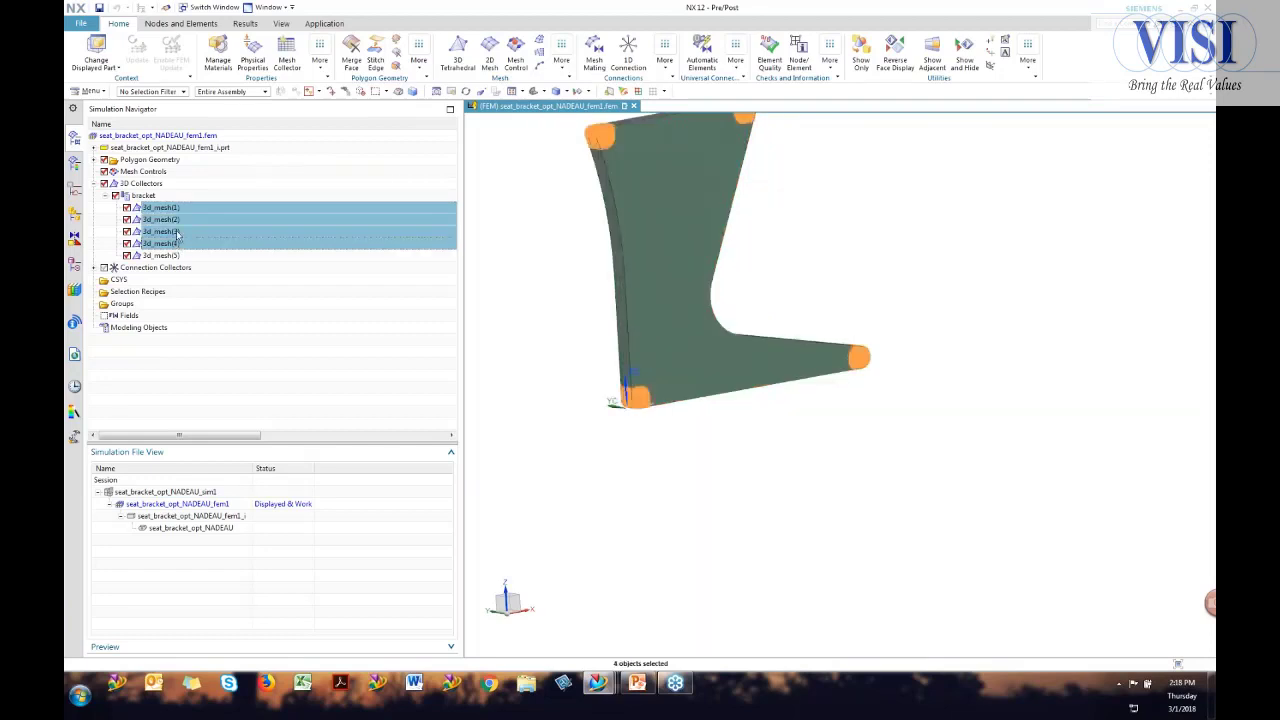
right_click(177, 232)
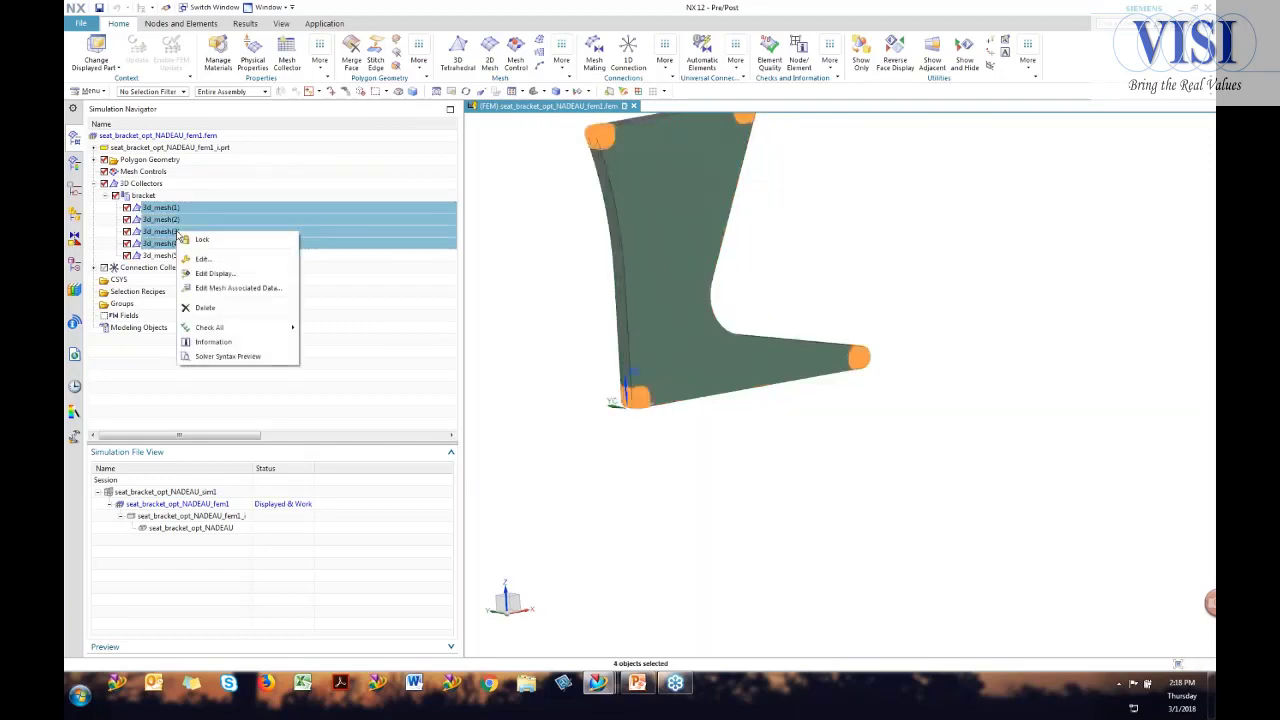
click(214, 274)
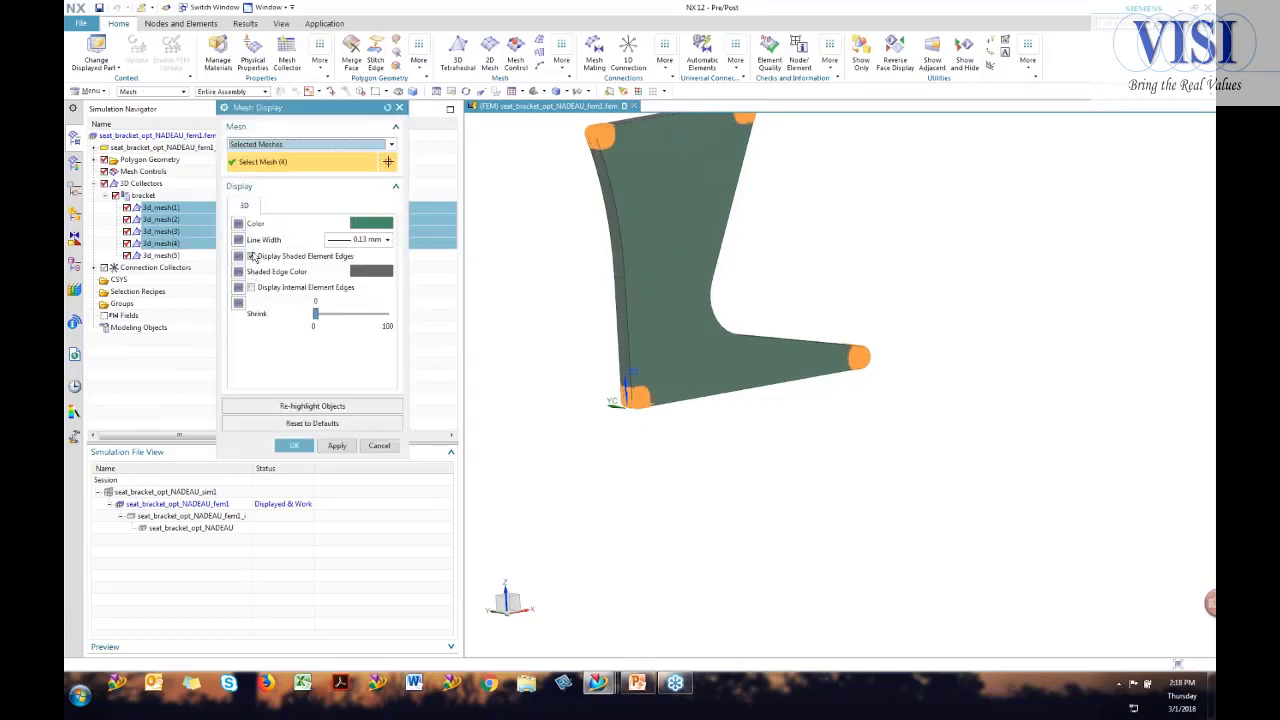
click(376, 224)
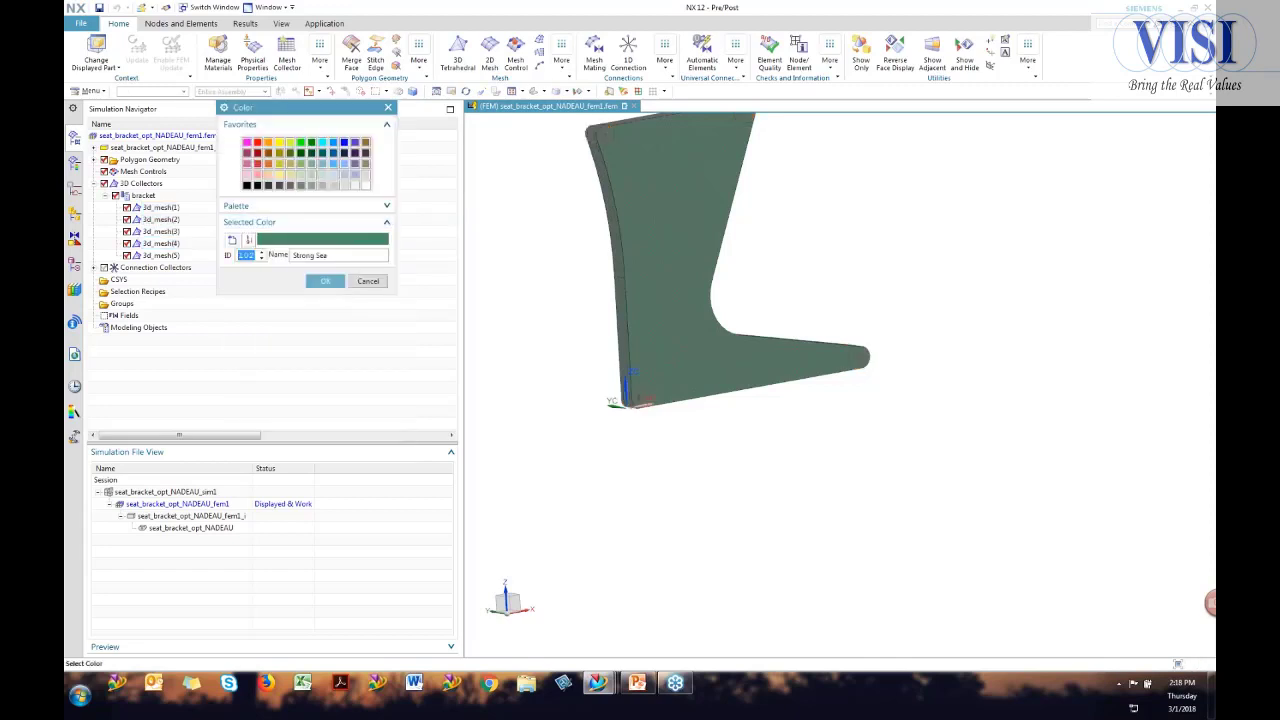
click(258, 143)
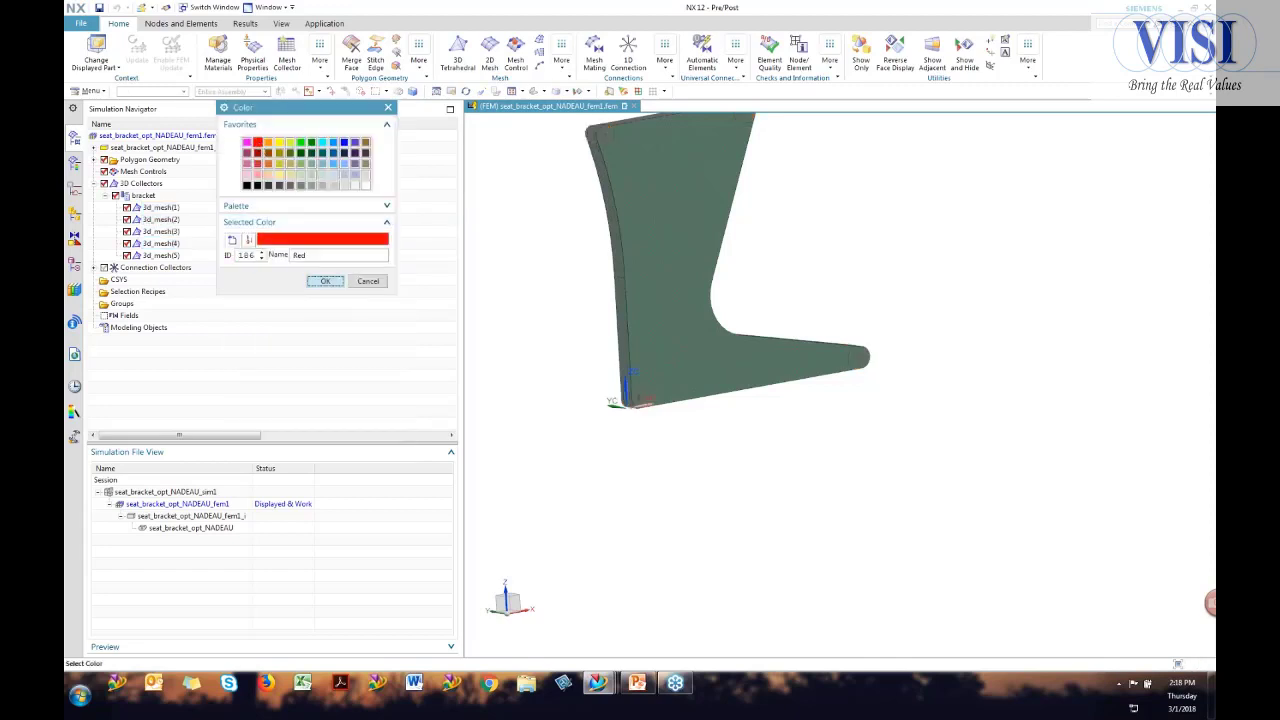
click(325, 281)
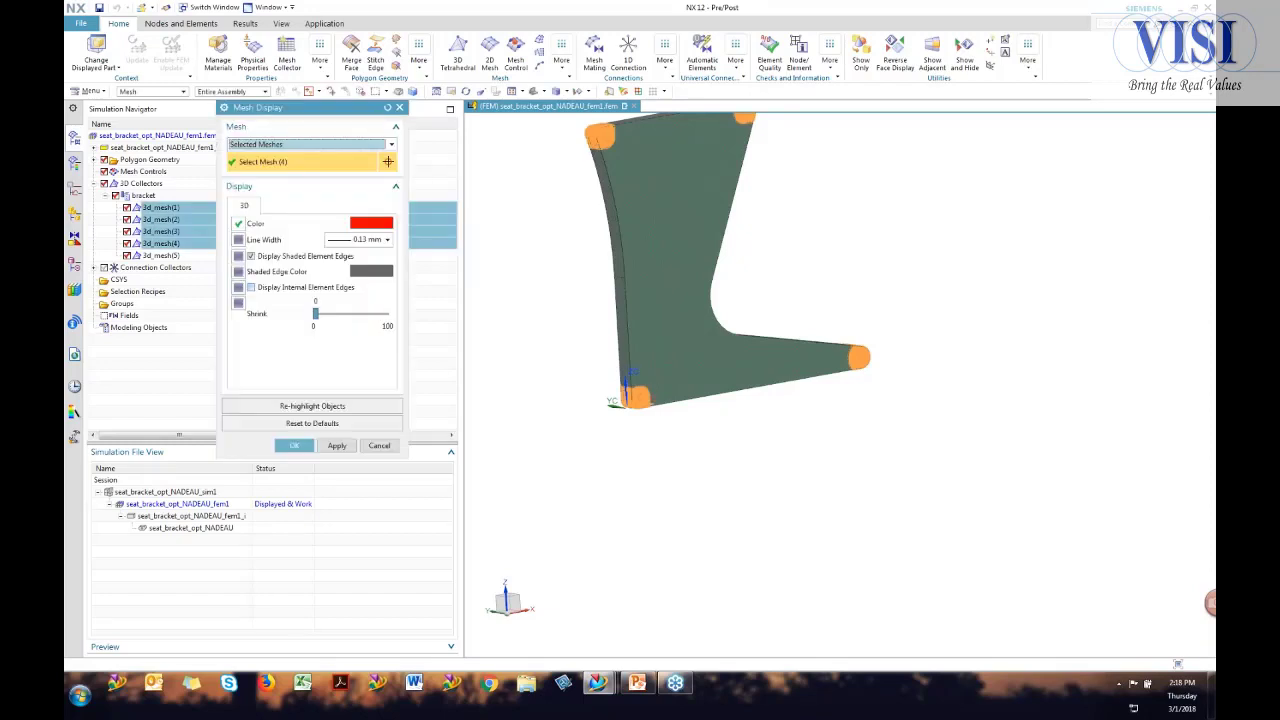
click(293, 443)
Set the display color of the main body's mesh, 3d_mesh(5), to cyan in the FEM file.
scroll(562, 310, up, 2)
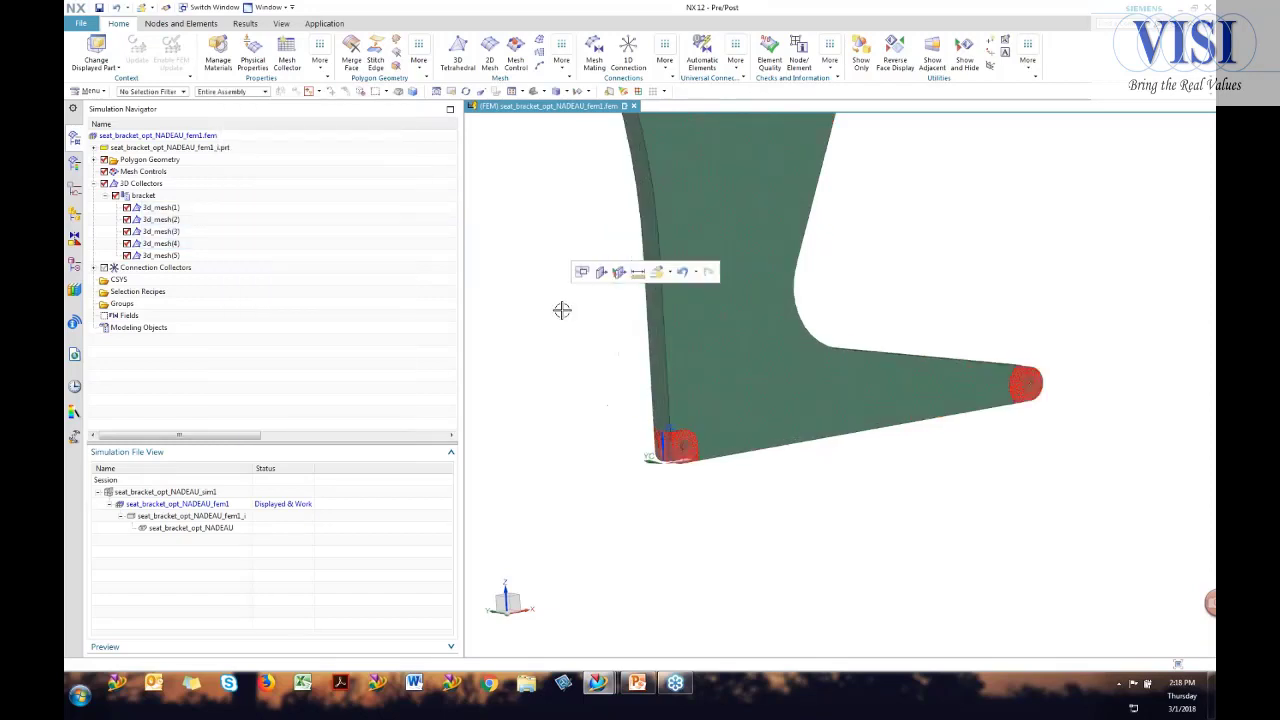
middle_drag(562, 310, 520, 311)
right_click(164, 256)
click(208, 313)
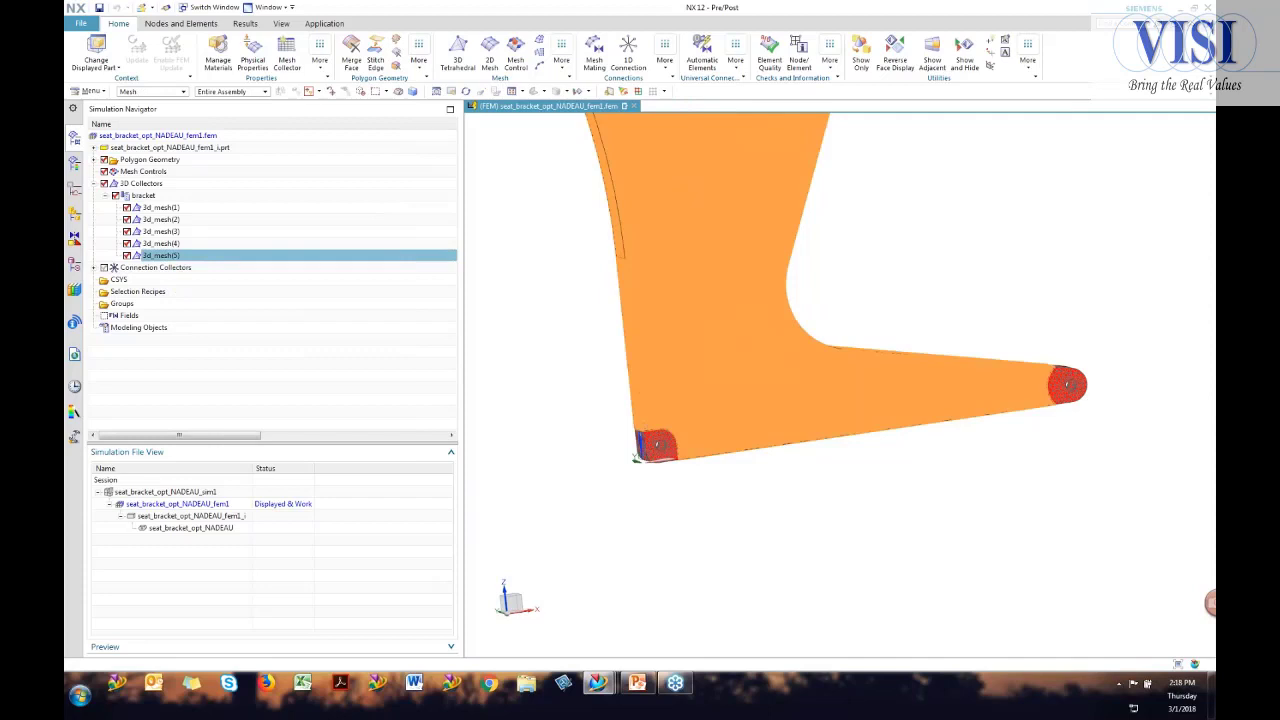
click(322, 142)
click(325, 281)
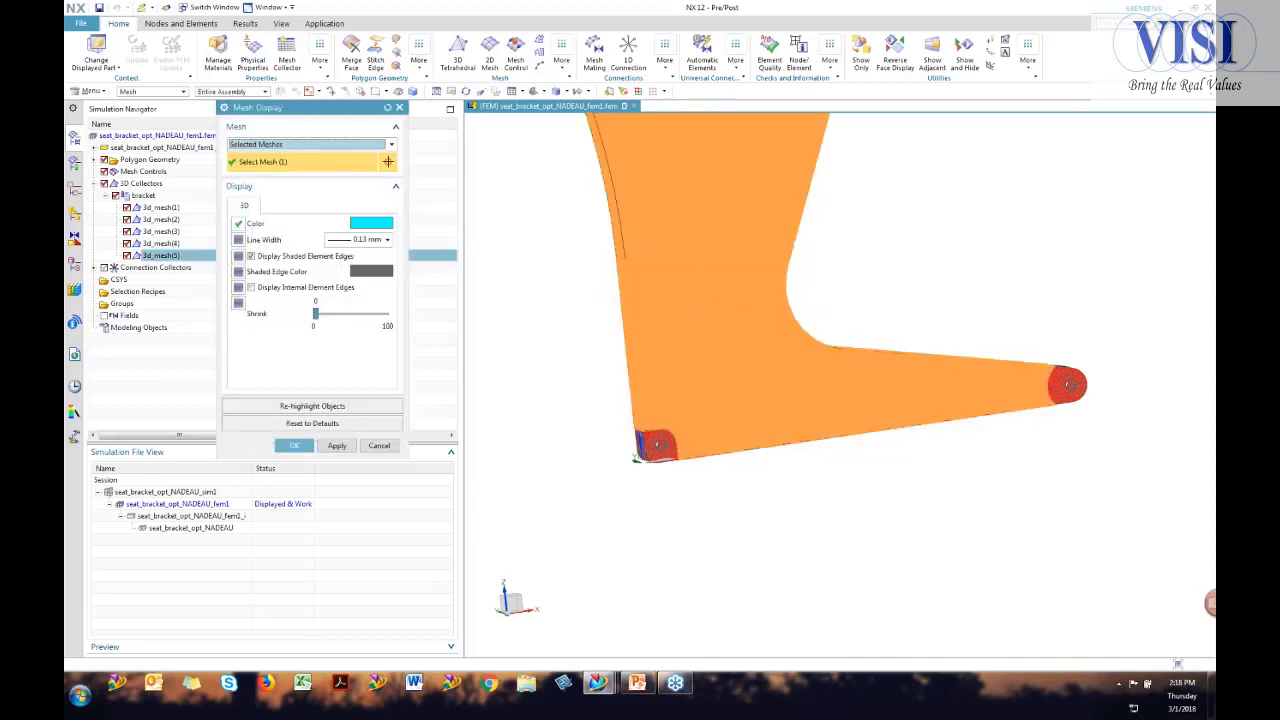
click(294, 445)
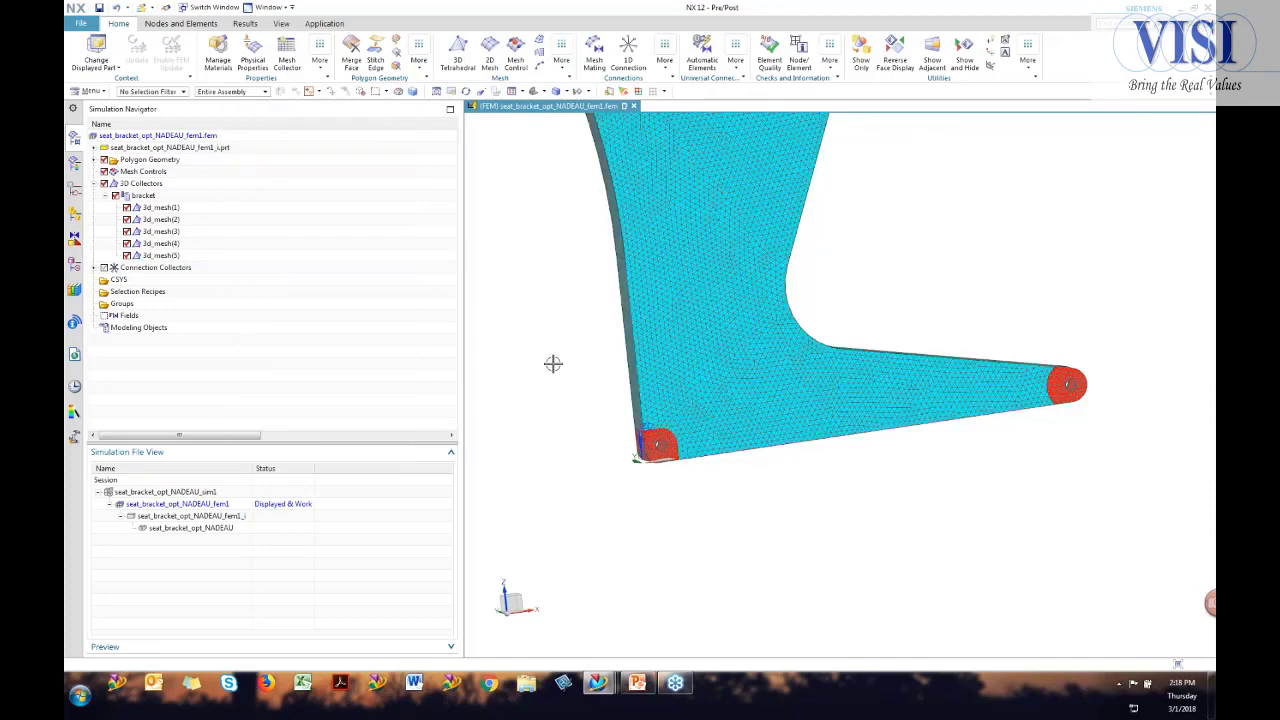
Collapse the 3D collectors and make the bracket's simulation file the displayed work part.
scroll(555, 360, down, 3)
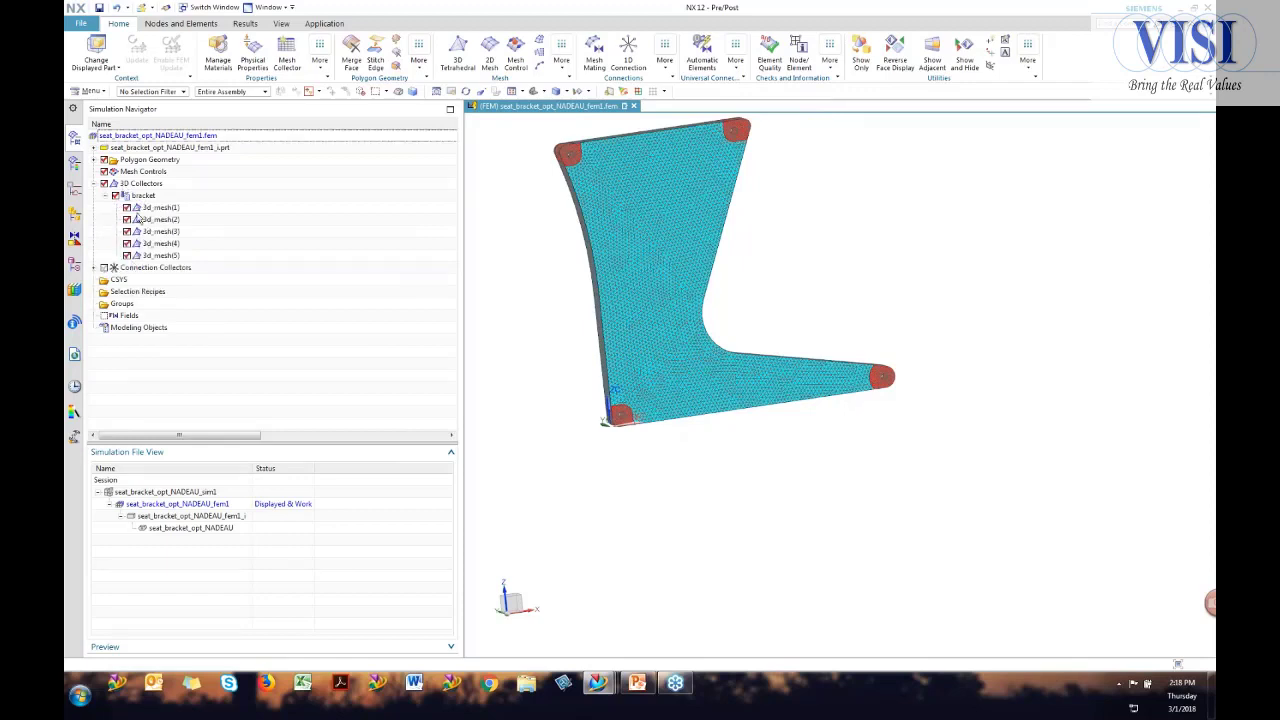
click(142, 208)
right_click(155, 208)
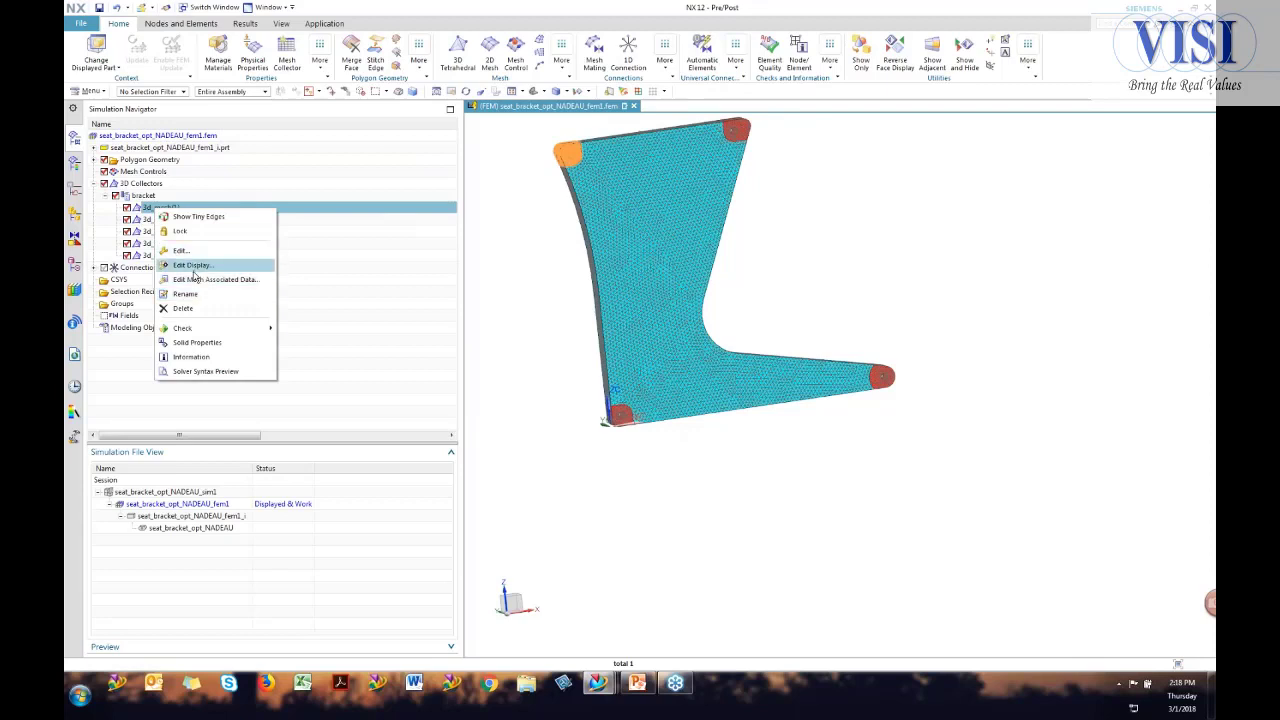
click(105, 196)
click(94, 184)
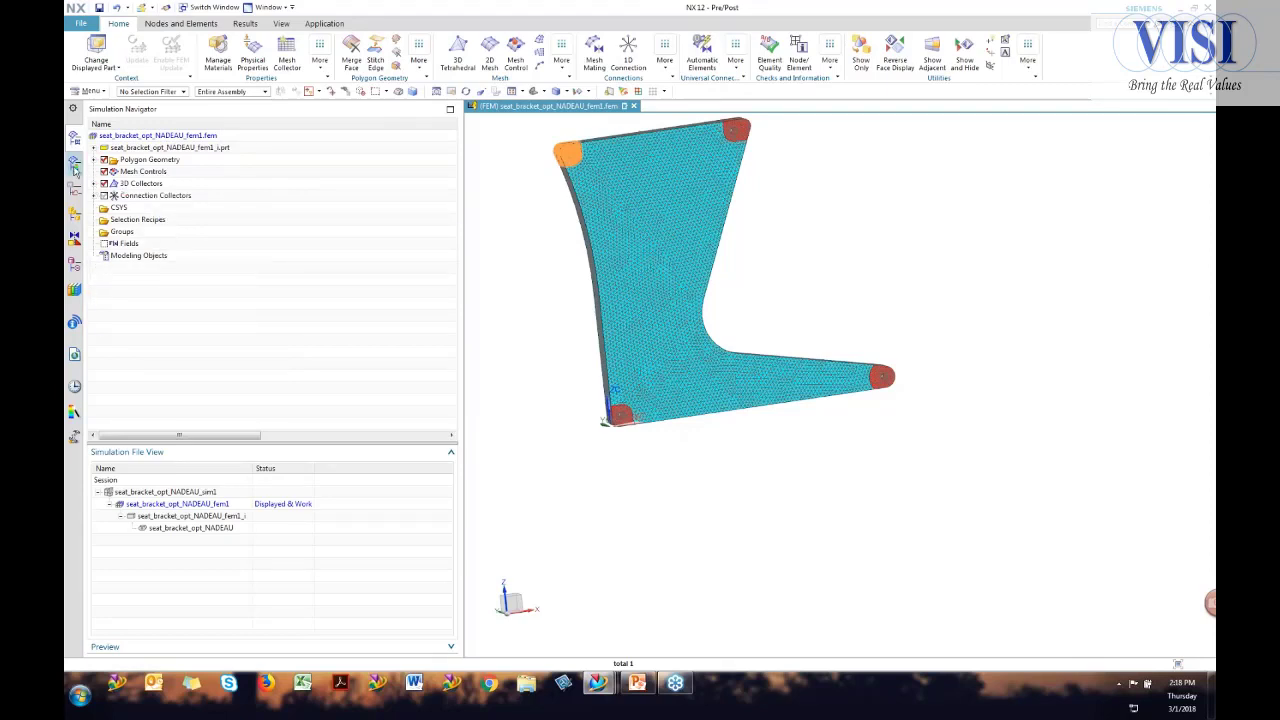
click(75, 169)
click(75, 139)
double_click(187, 492)
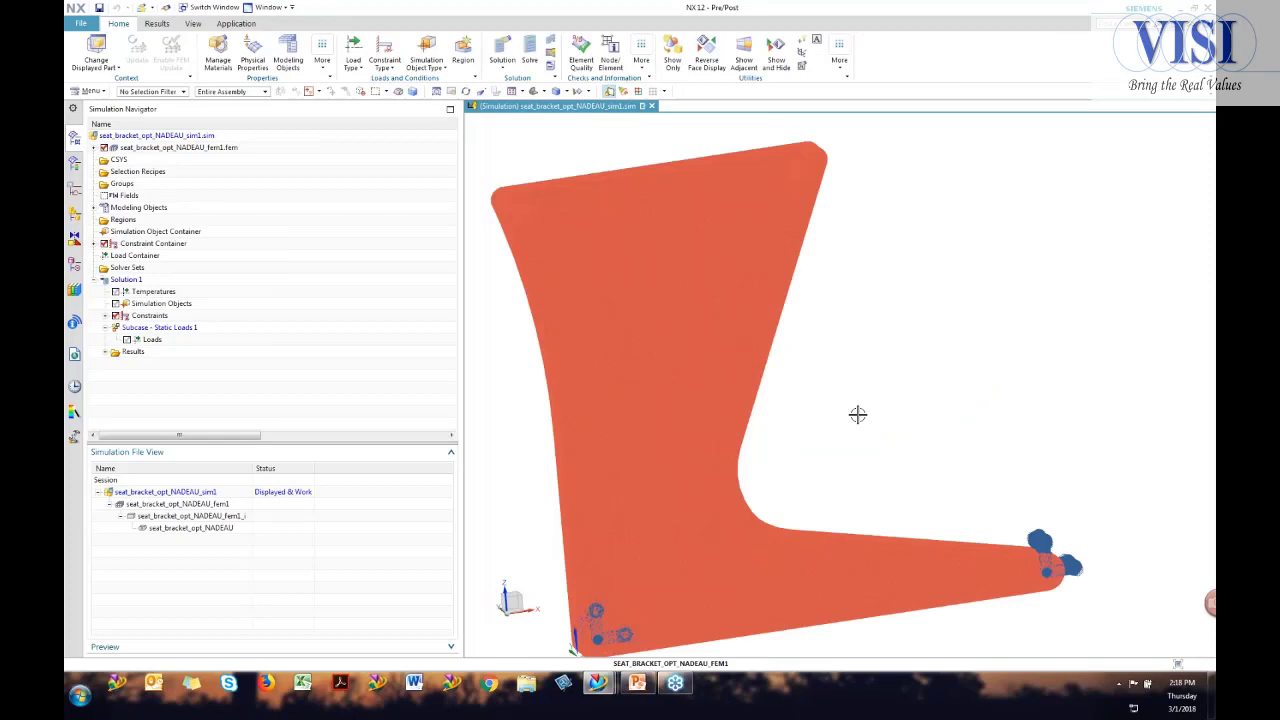
Start a magnitude-and-direction force load on the four hole faces of the bracket's two upper lugs.
middle_drag(858, 414, 598, 164)
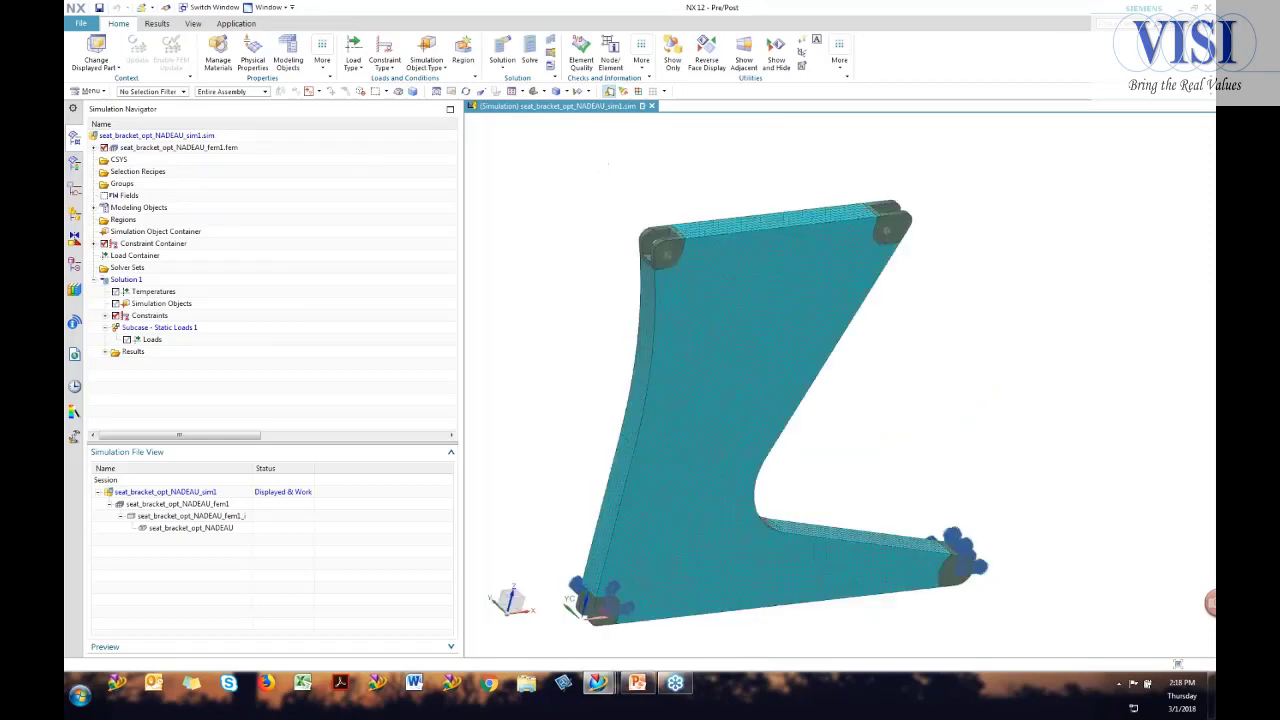
mouse_move(598, 325)
middle_down()
mouse_move(603, 339)
mouse_move(585, 335)
middle_up()
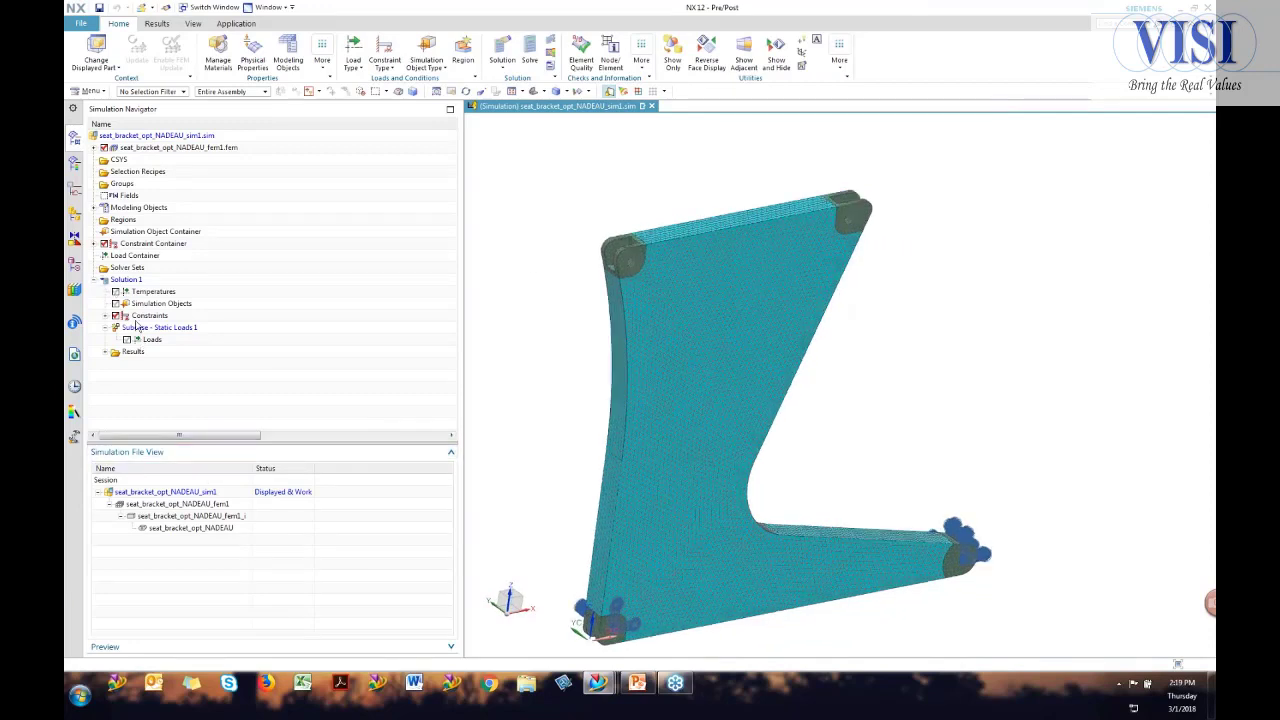
click(125, 257)
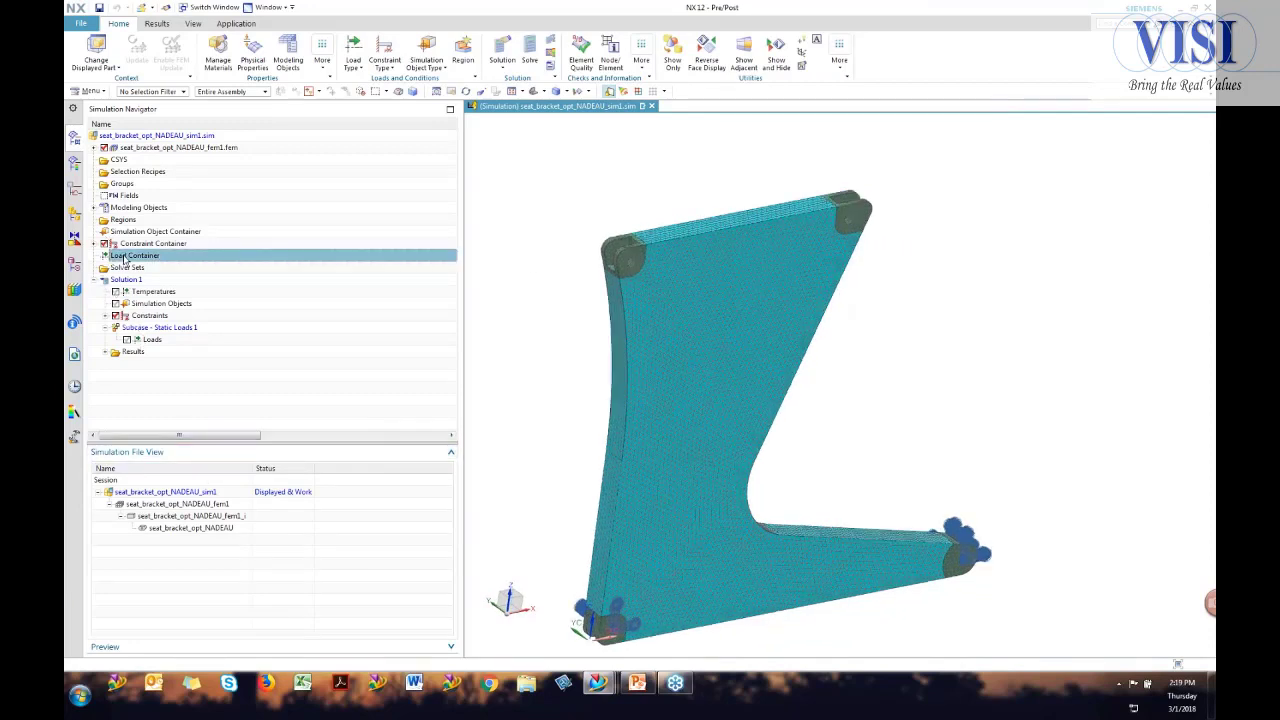
right_click(125, 257)
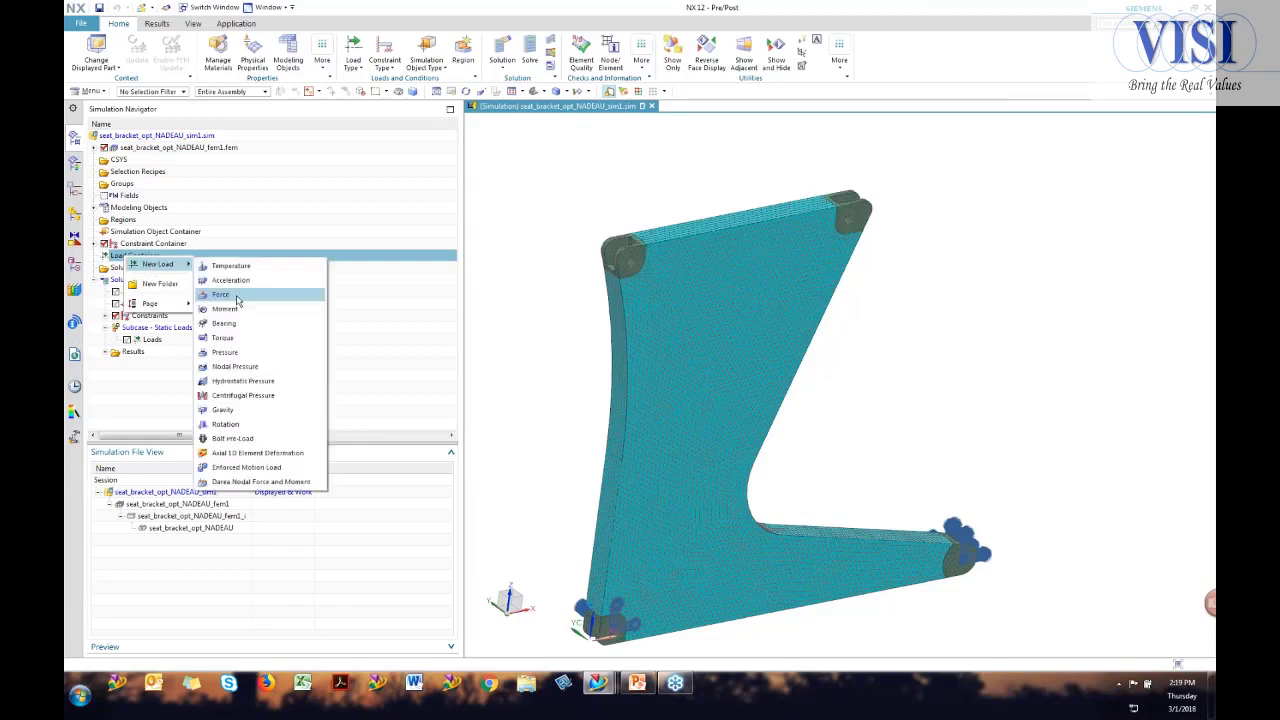
click(140, 263)
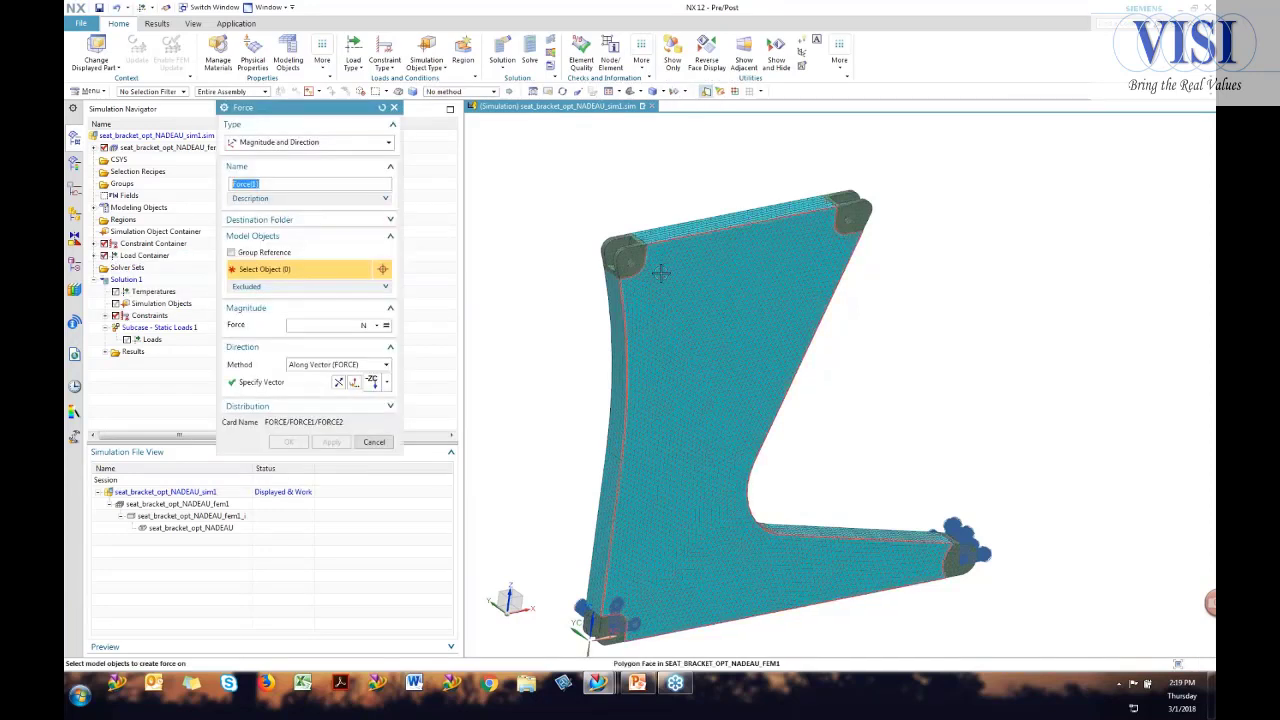
middle_drag(661, 273, 509, 600)
click(580, 317)
click(490, 262)
click(871, 178)
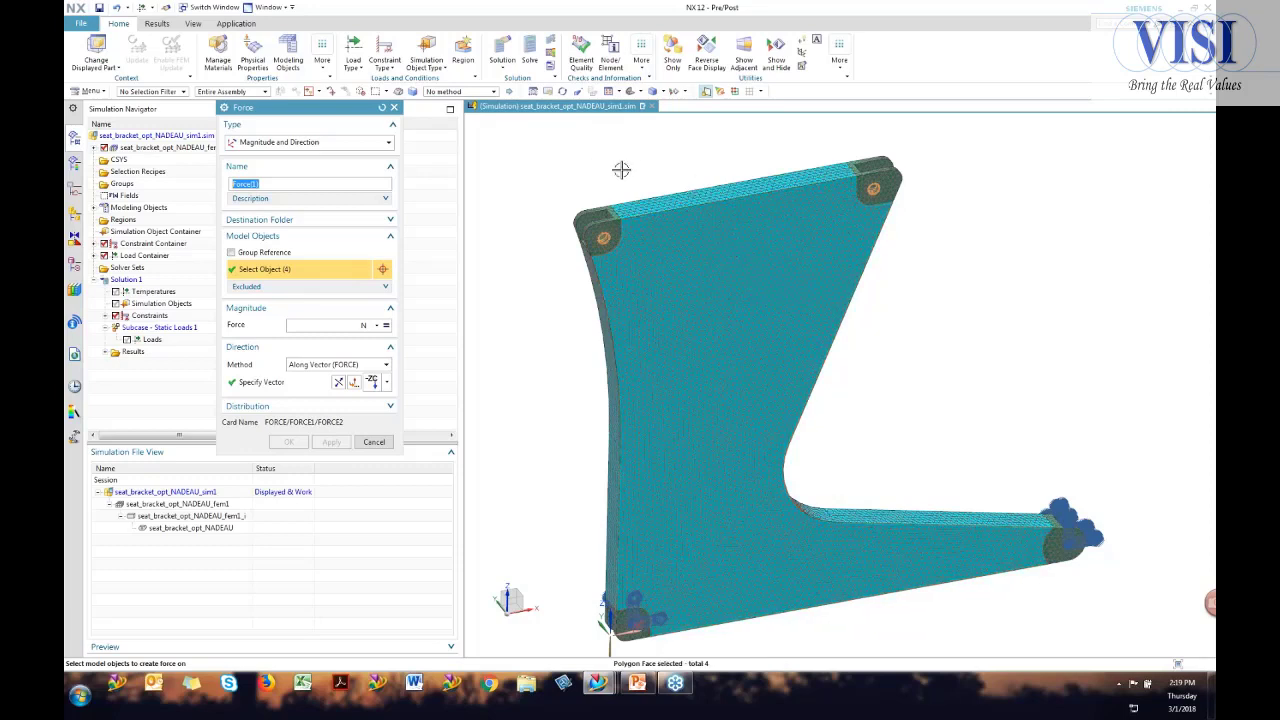
Set the force direction to -XC and its magnitude to 5000 N, and apply the load.
click(386, 382)
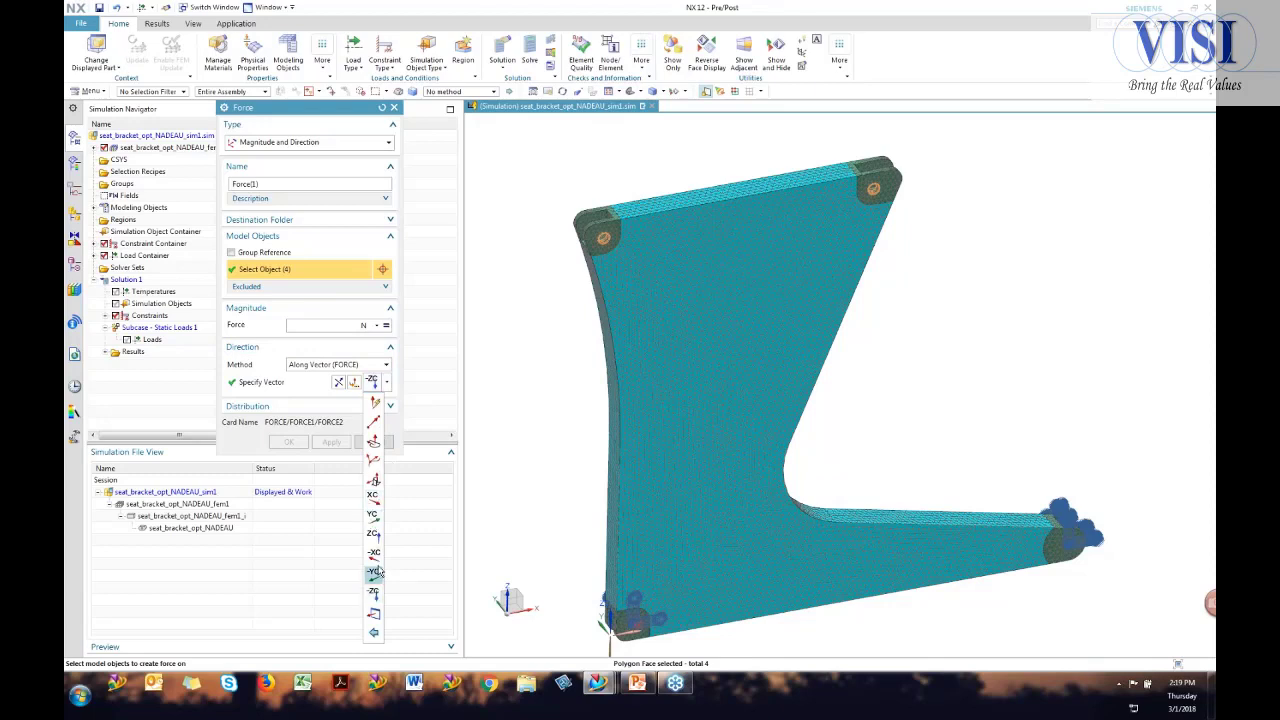
click(373, 553)
click(303, 326)
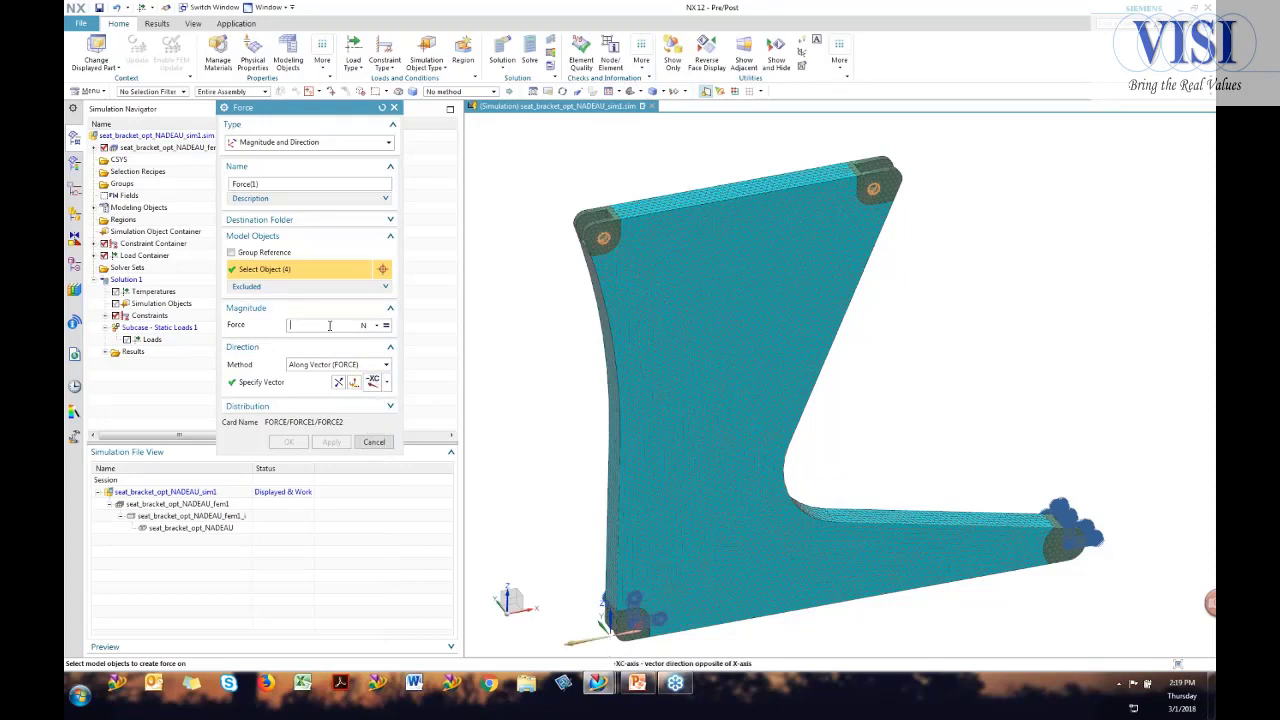
text(5)
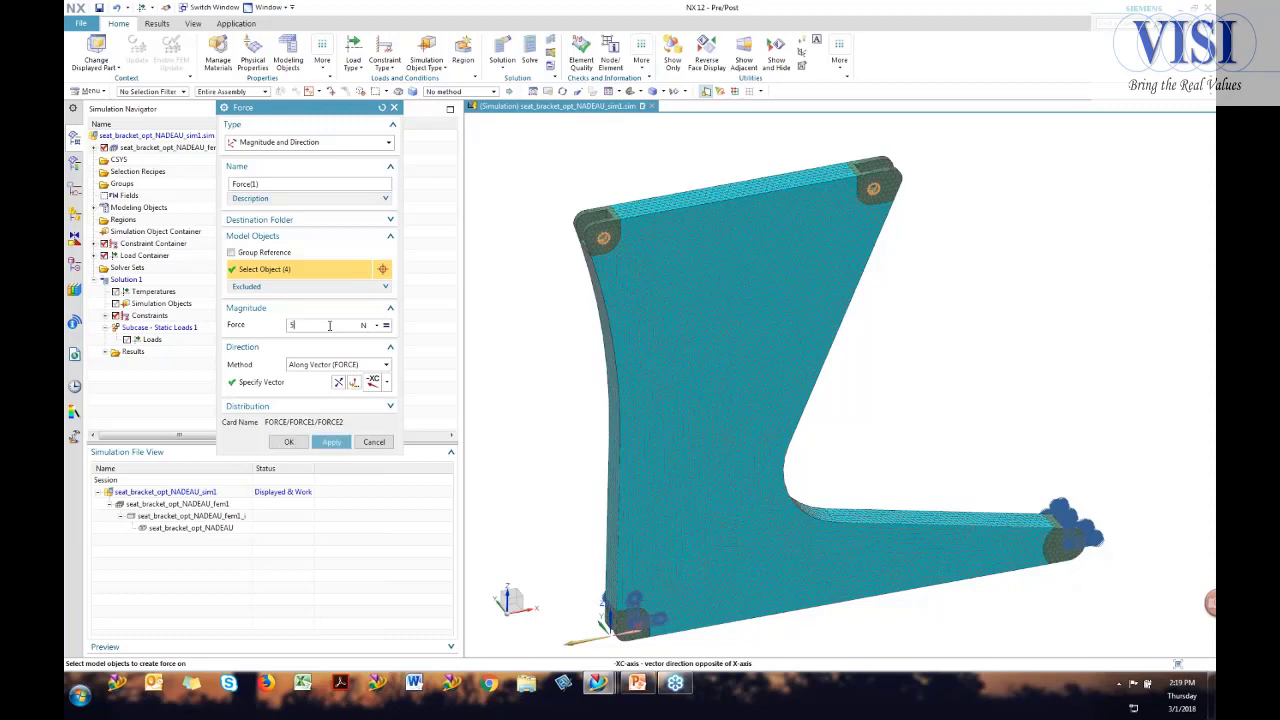
text(,000)
key(BackSpace)
key(BackSpace)
key(BackSpace)
key(BackSpace)
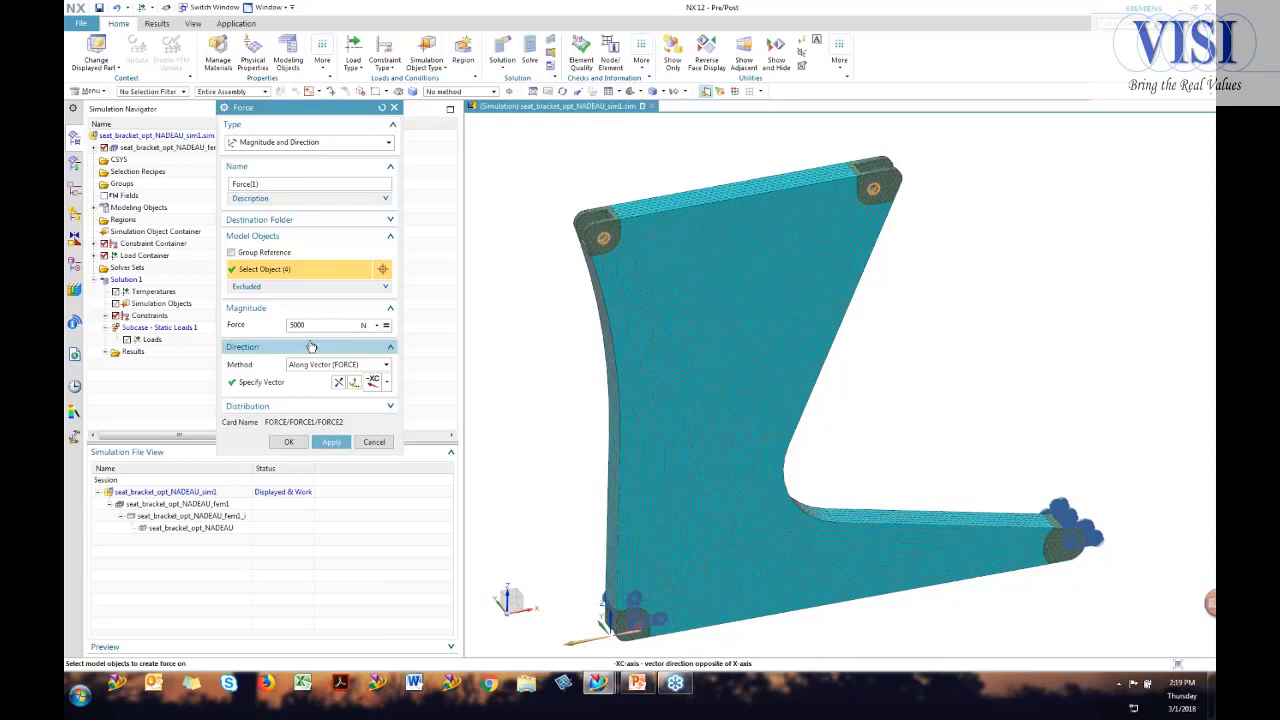
click(331, 442)
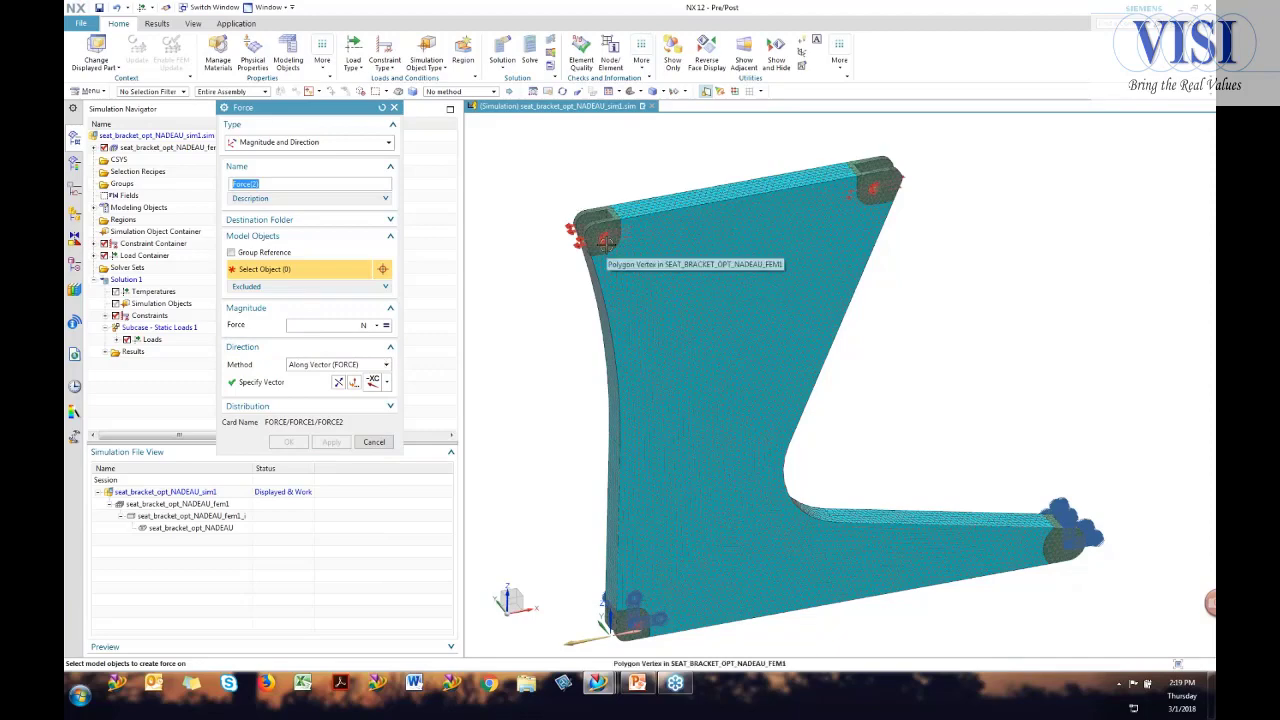
Select the four hole faces of the two upper lugs for a second force load and set its direction to -ZC.
middle_drag(597, 248, 511, 278)
click(1065, 178)
click(551, 325)
scroll(810, 385, down, 3)
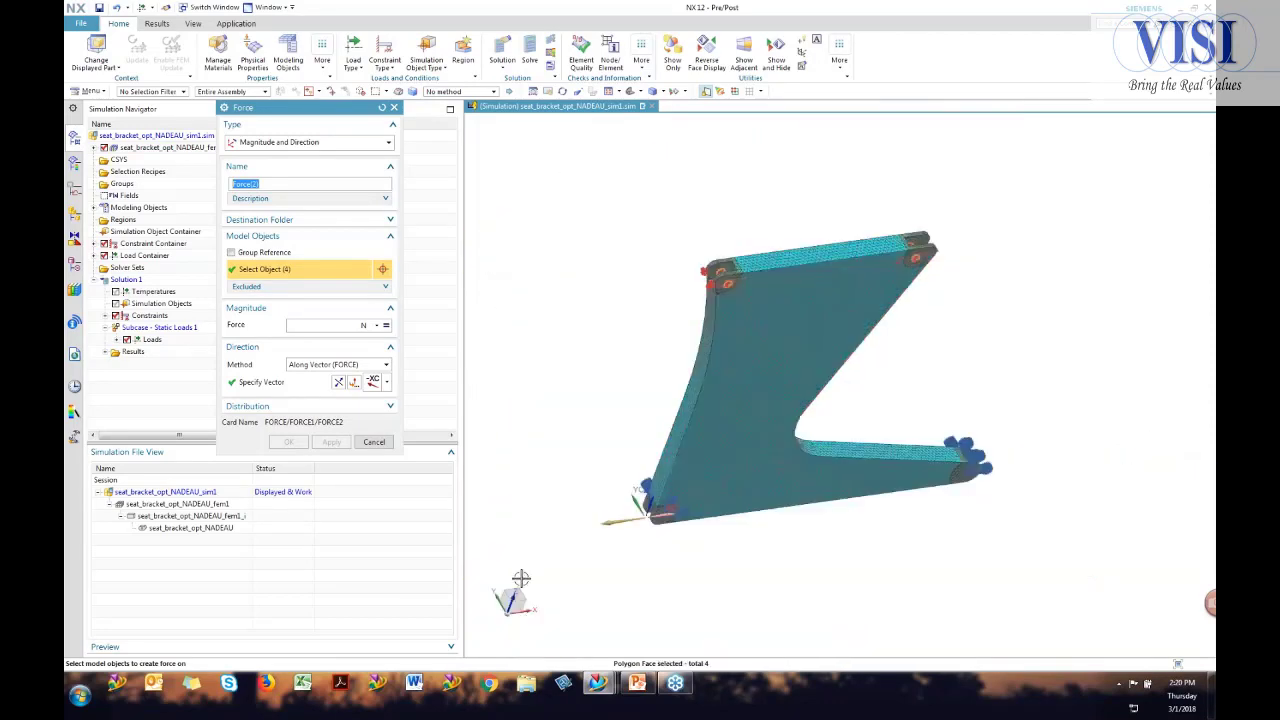
click(386, 382)
click(373, 591)
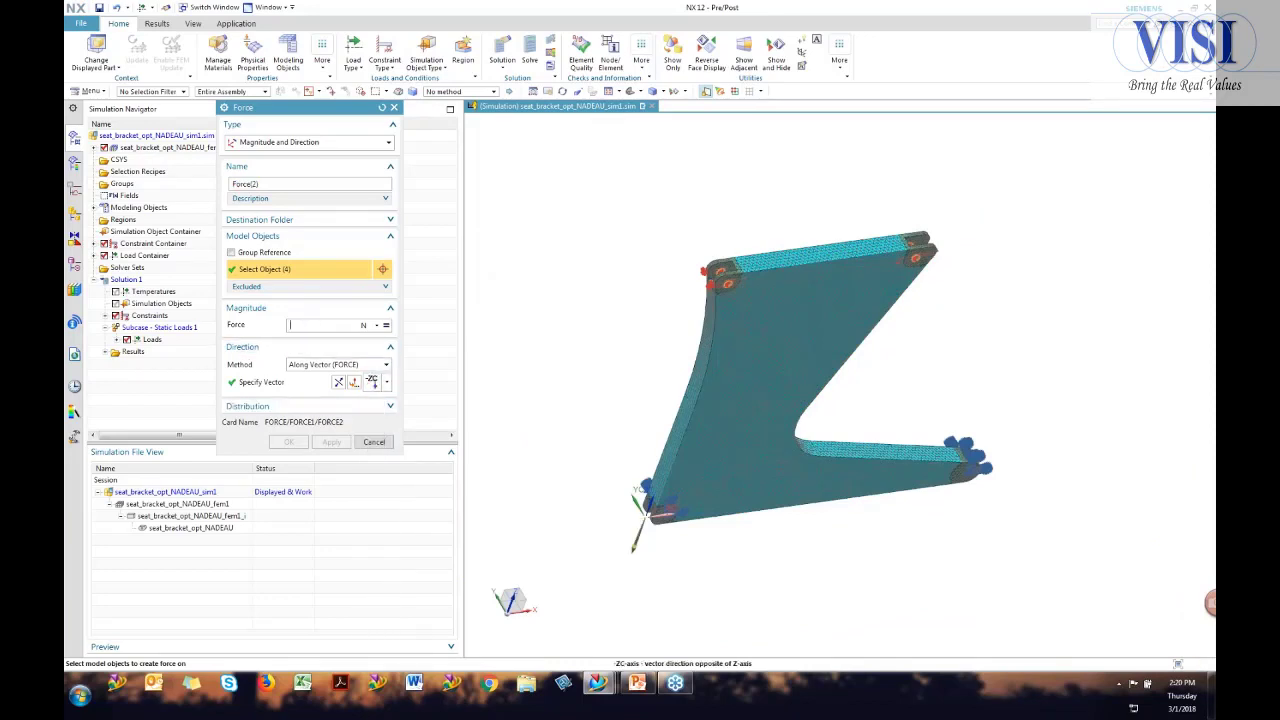
text(1000)
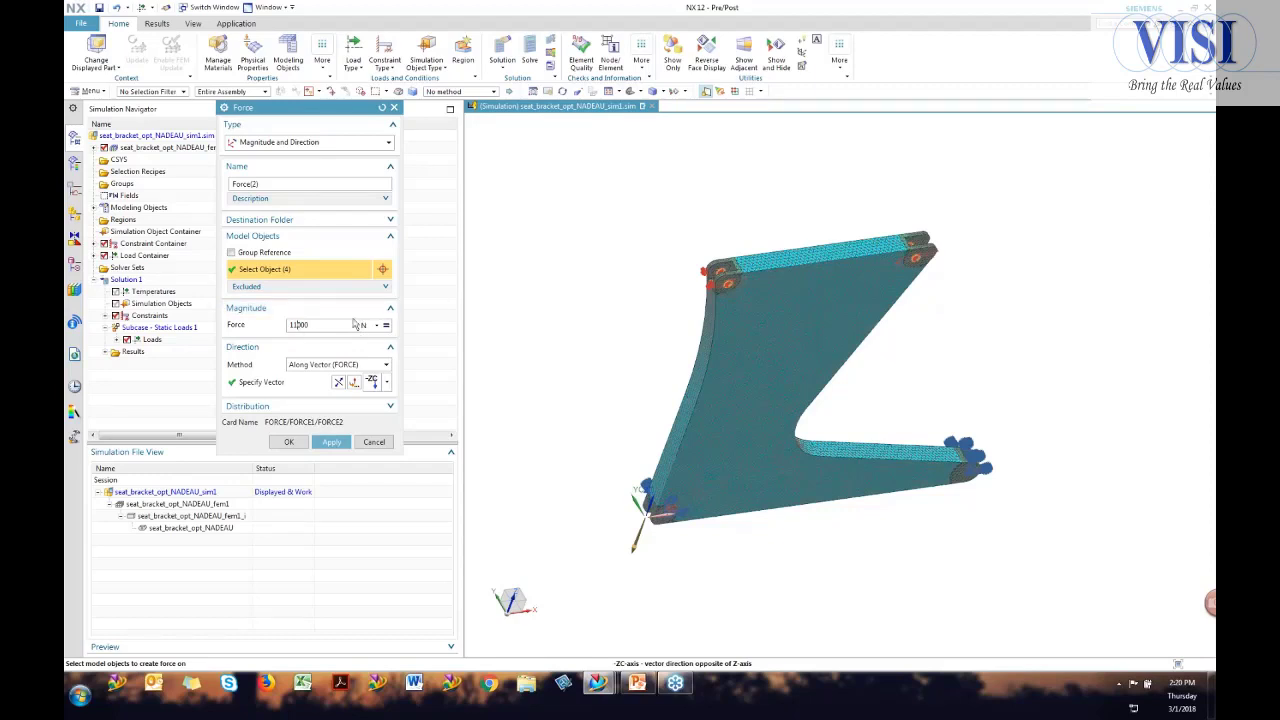
click(378, 327)
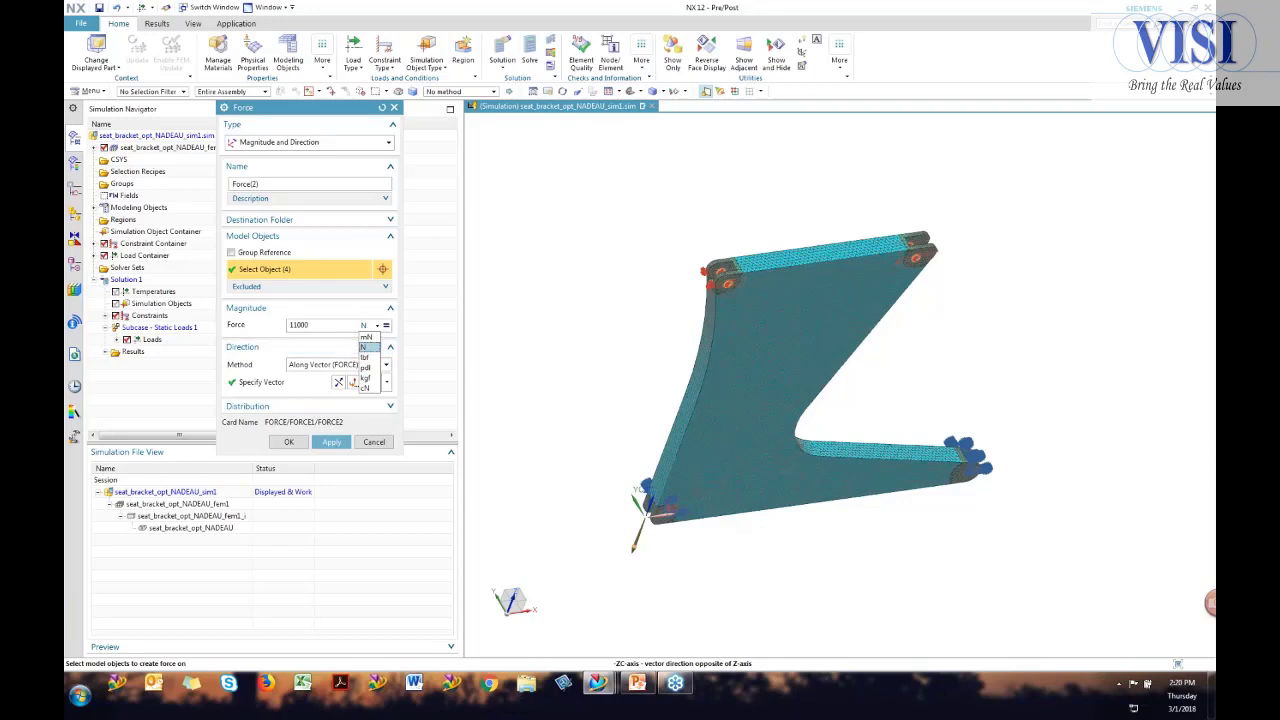
click(364, 347)
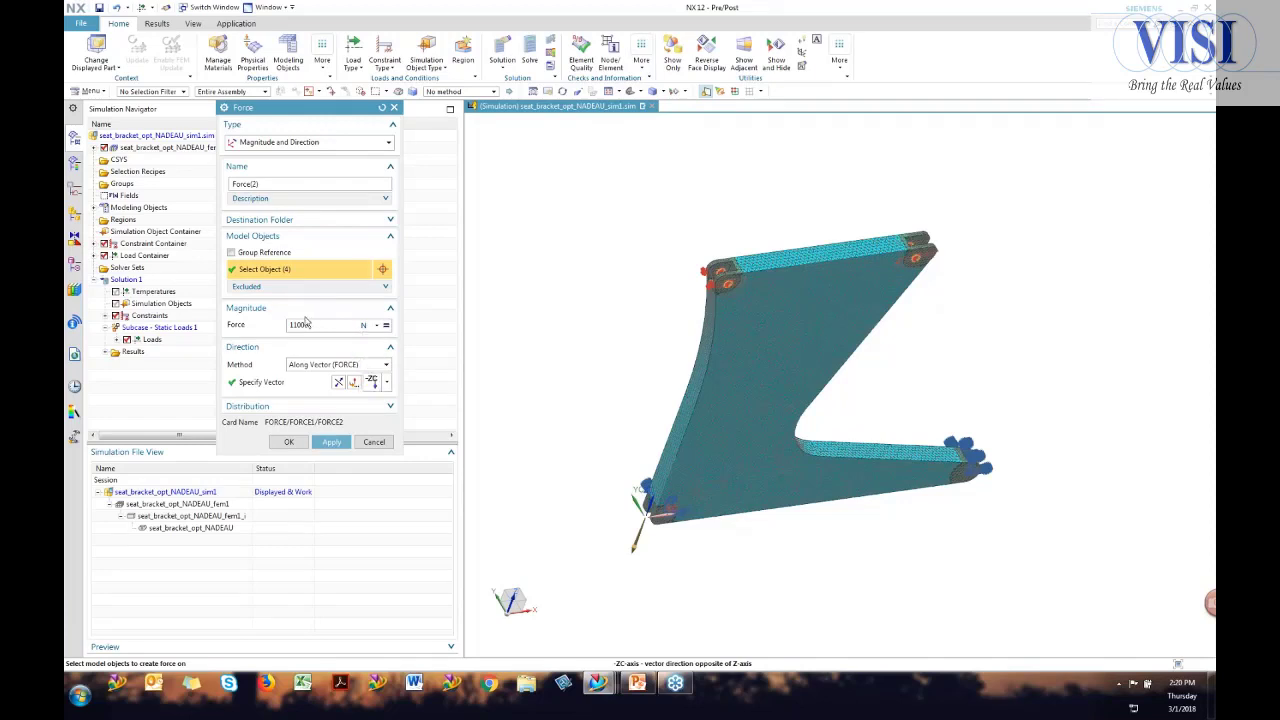
Set the second force's magnitude to 2400 lbf, apply the load and finish force creation.
text(2400)
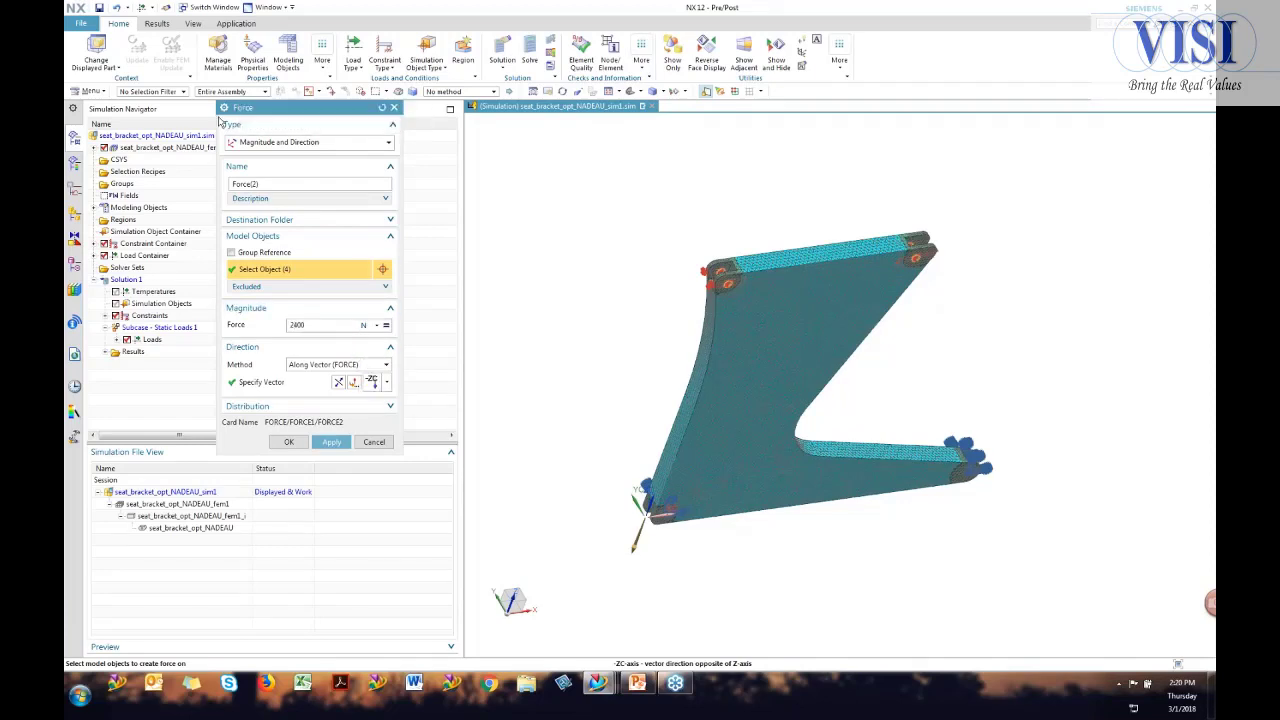
click(375, 326)
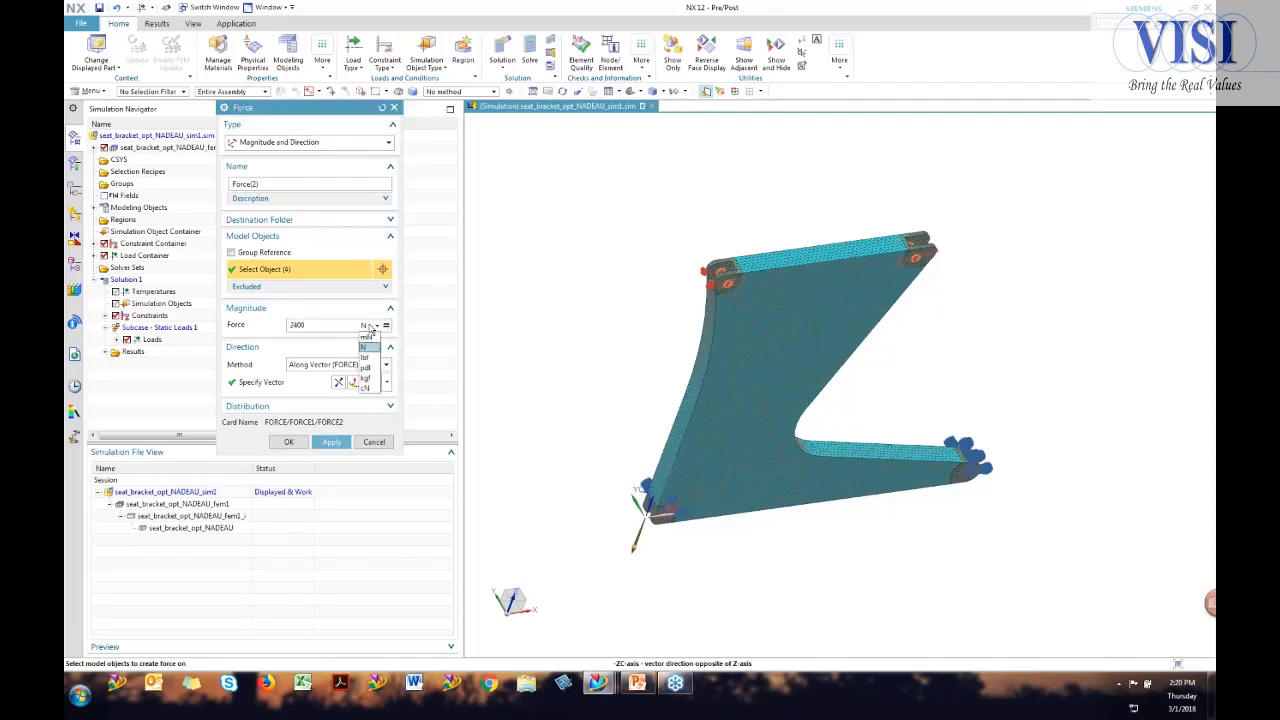
click(366, 360)
click(331, 441)
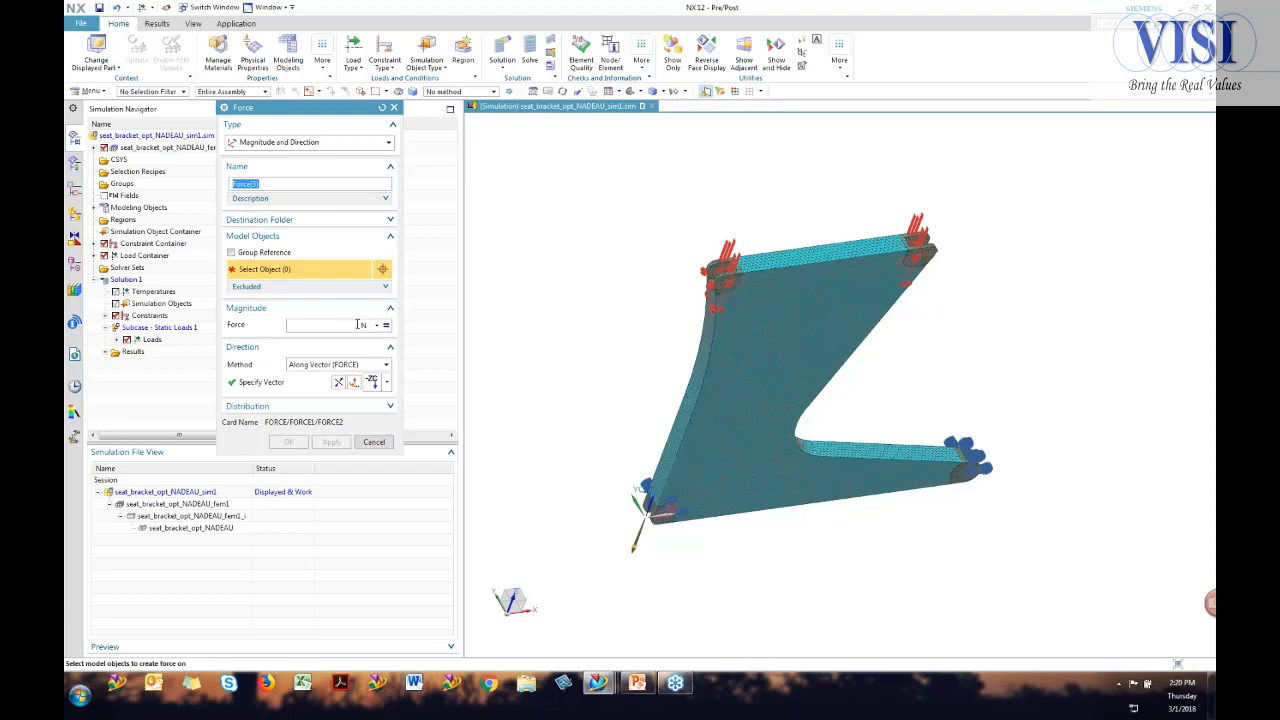
click(379, 445)
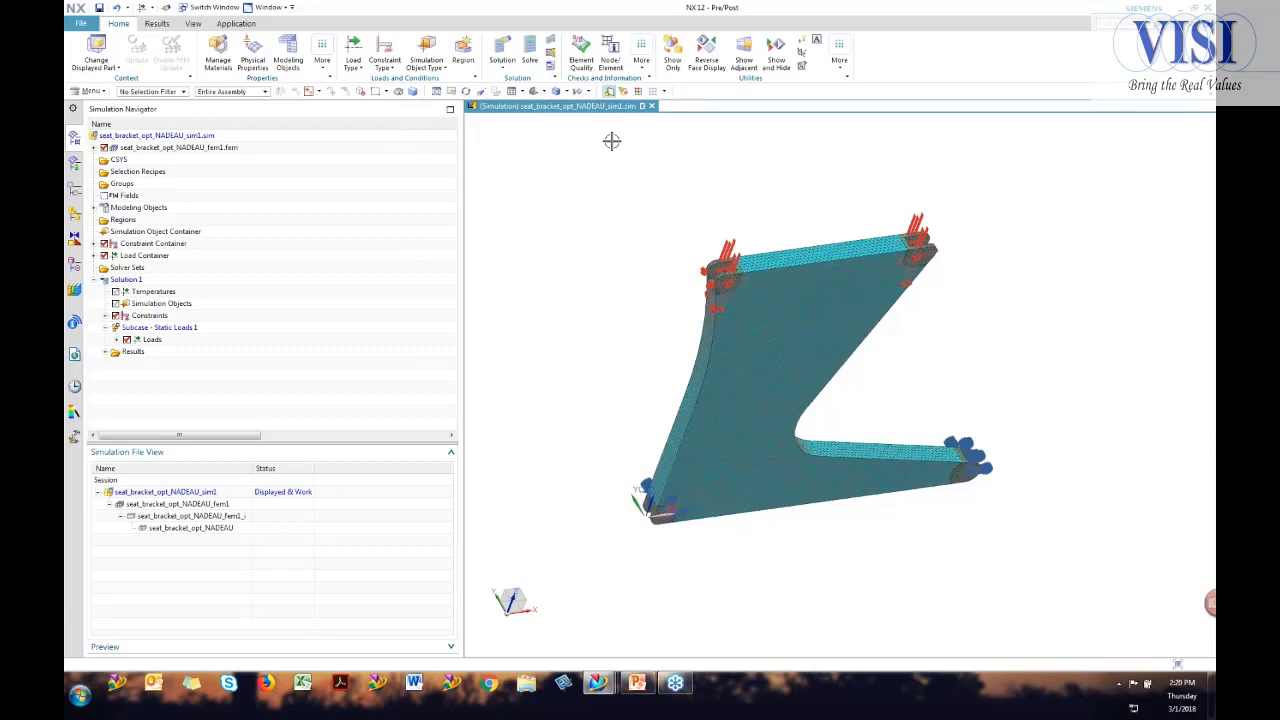
Expand the loads and constraints of Solution 1 to review the bracket's simulation setup.
middle_drag(701, 194, 662, 160)
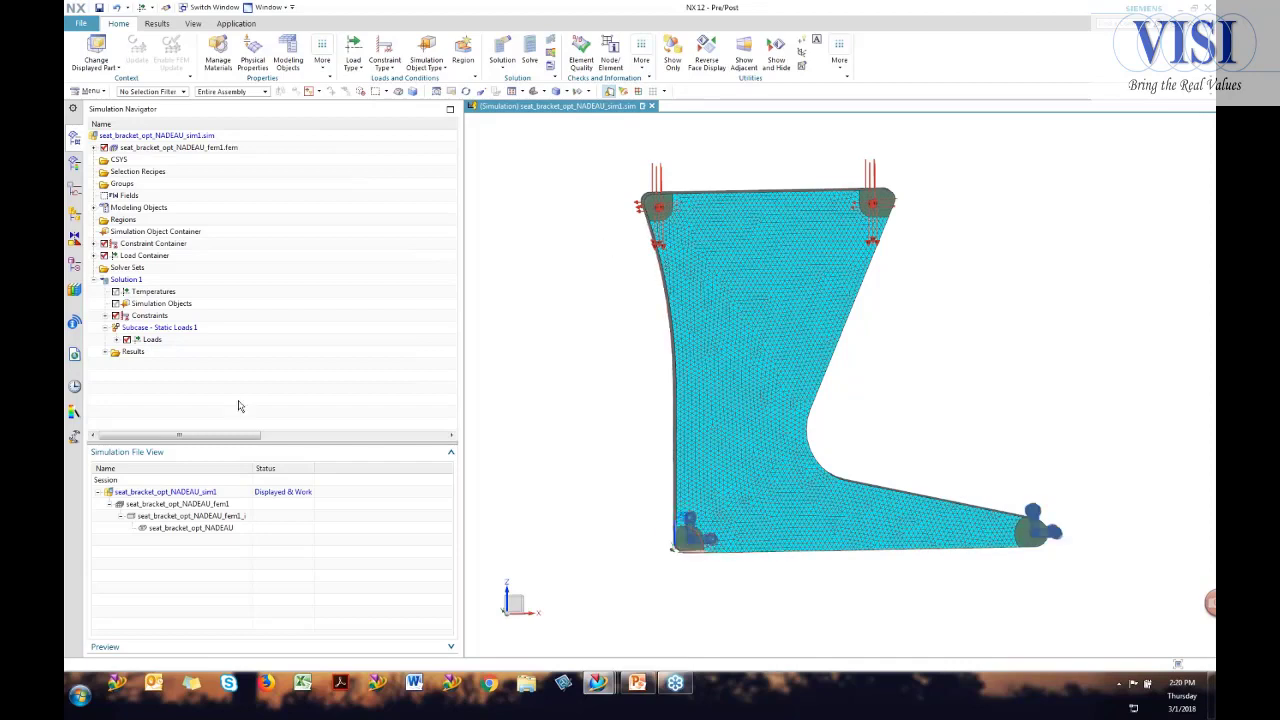
click(116, 339)
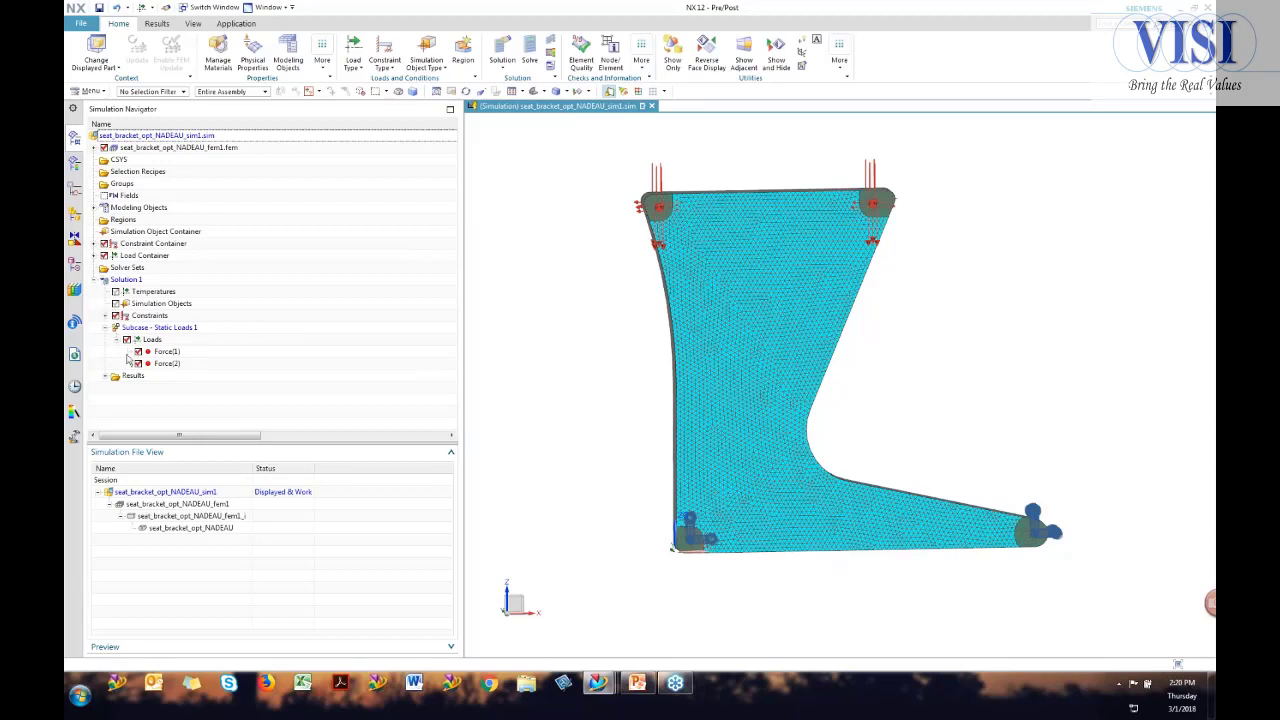
click(106, 316)
Solve Solution 1 with the default solving options and dismiss the solver's information report.
click(127, 282)
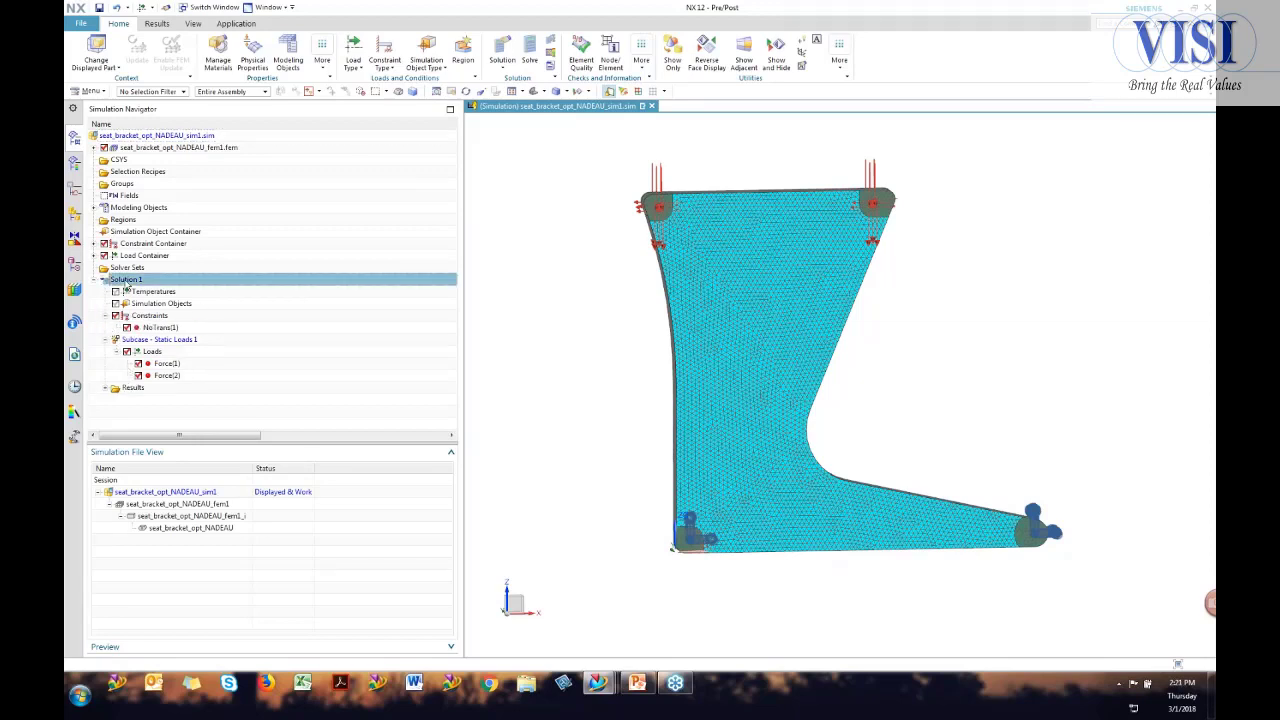
right_click(127, 287)
click(160, 531)
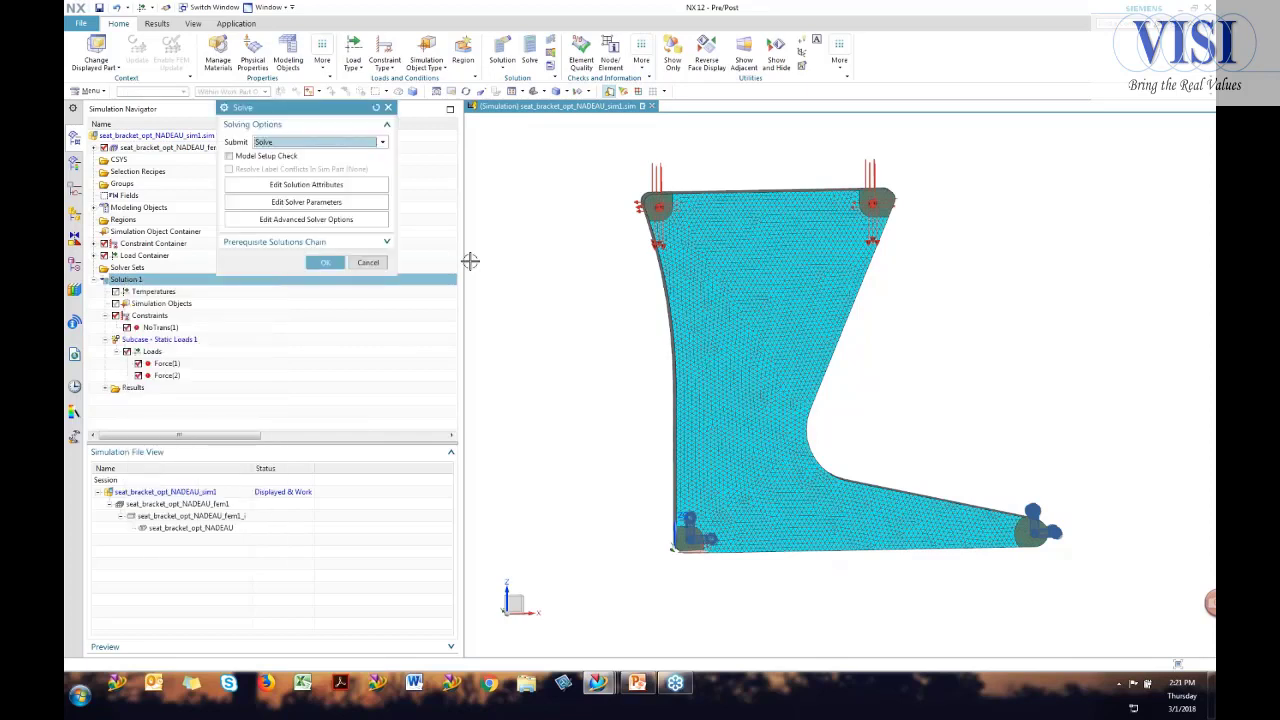
click(321, 263)
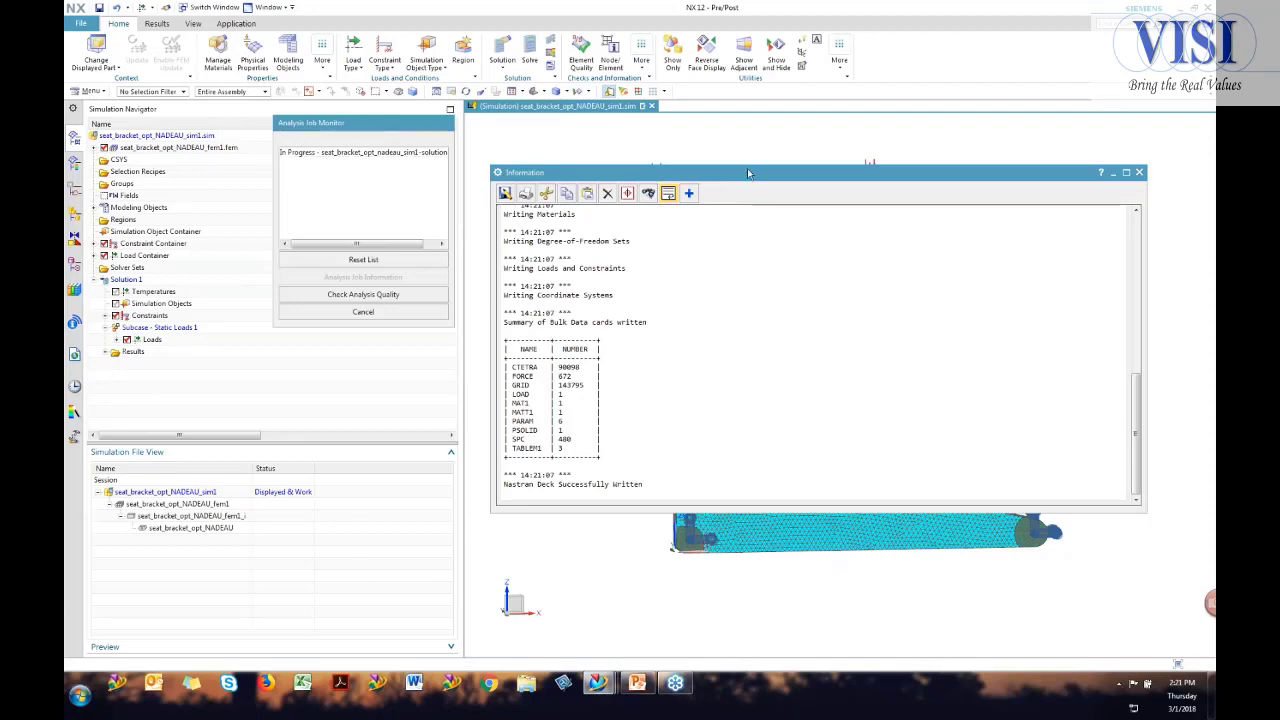
drag(732, 181, 372, 318)
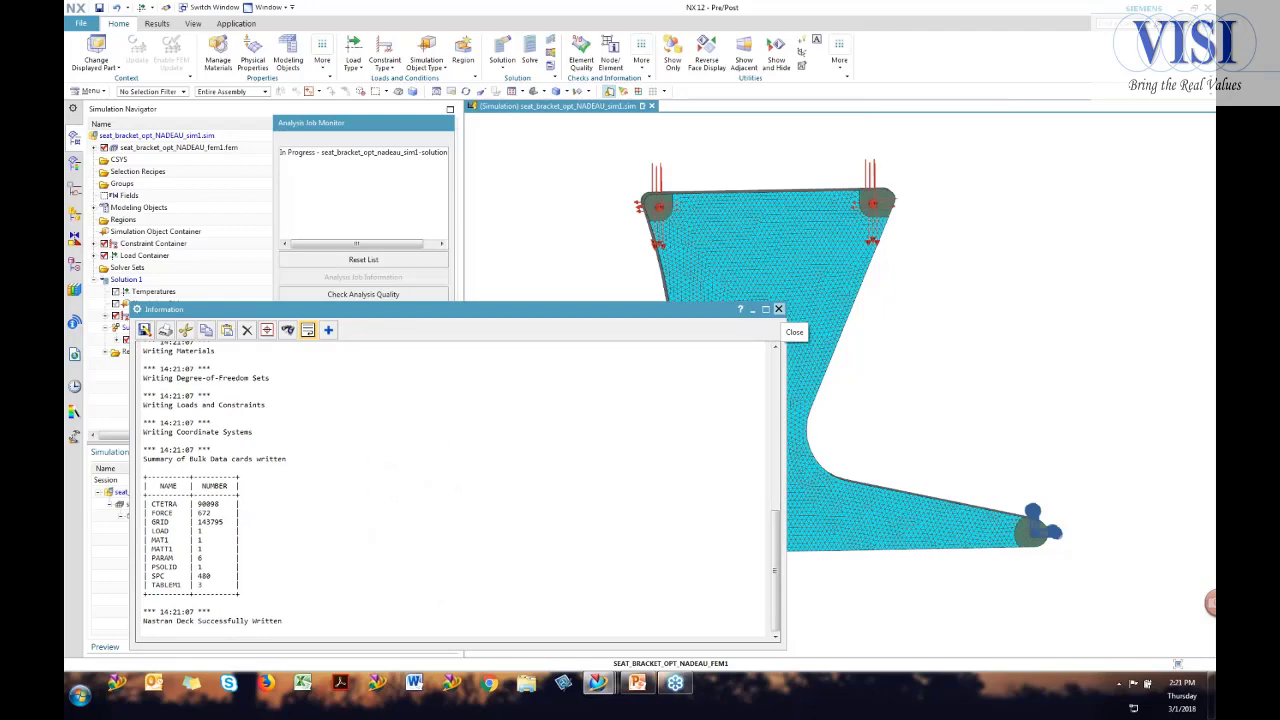
click(779, 309)
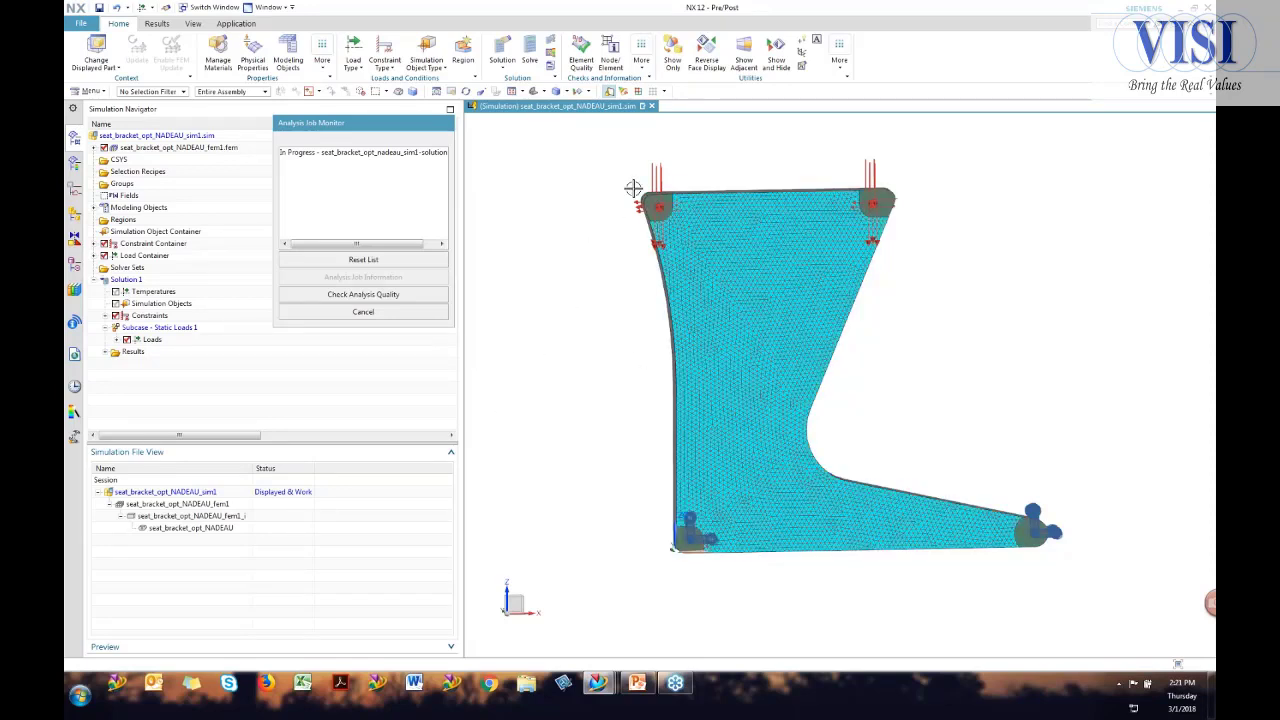
Run a Solid Properties Check on all elements of the bracket and read the total mass in the report.
click(641, 60)
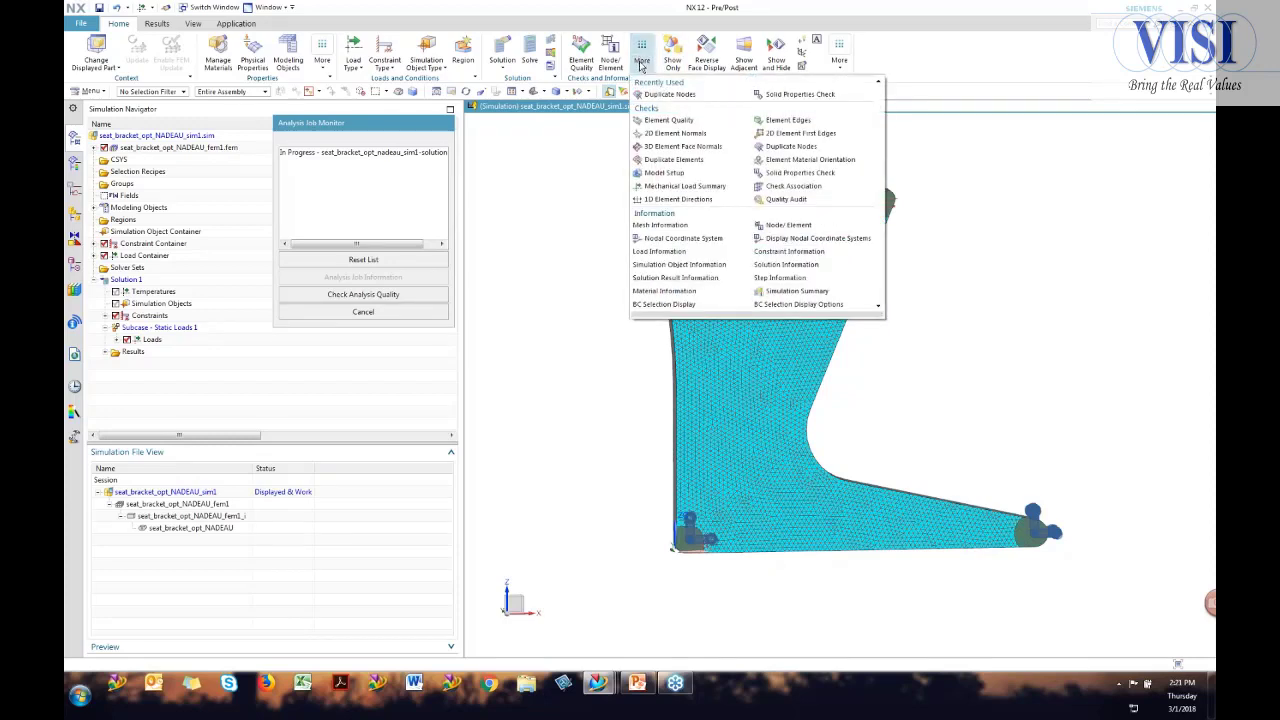
click(791, 96)
drag(555, 145, 1153, 612)
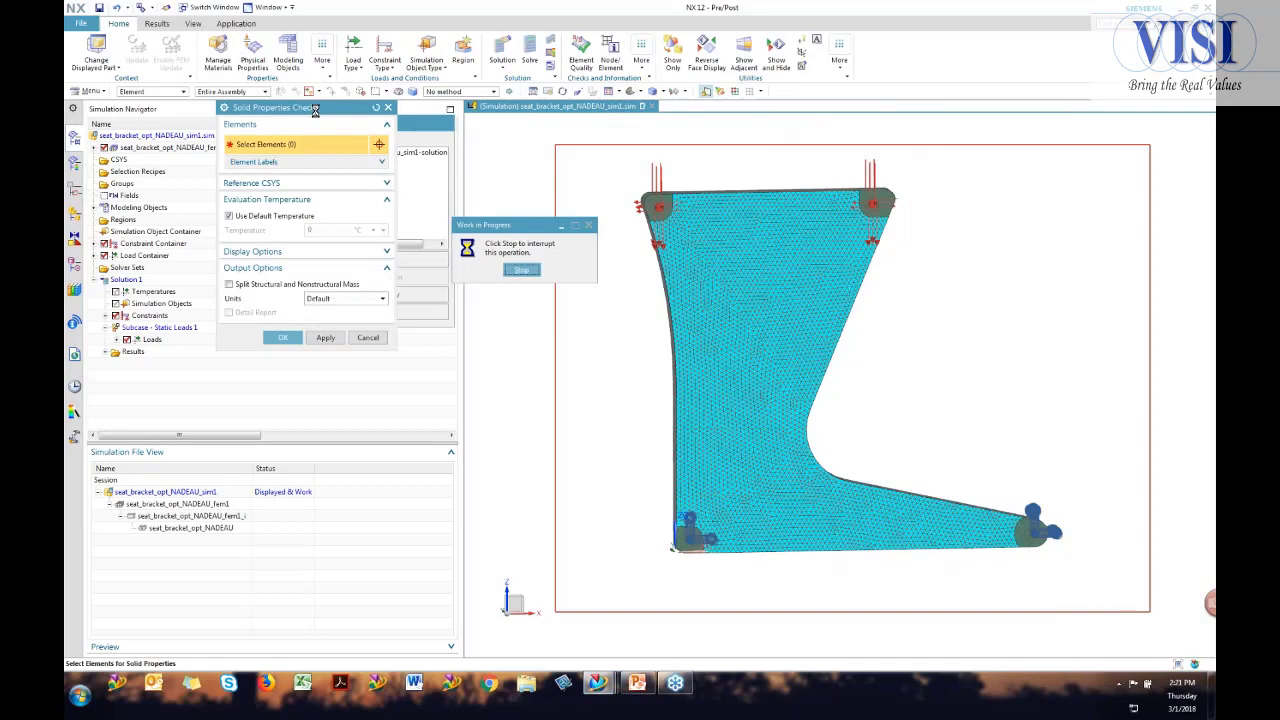
click(283, 337)
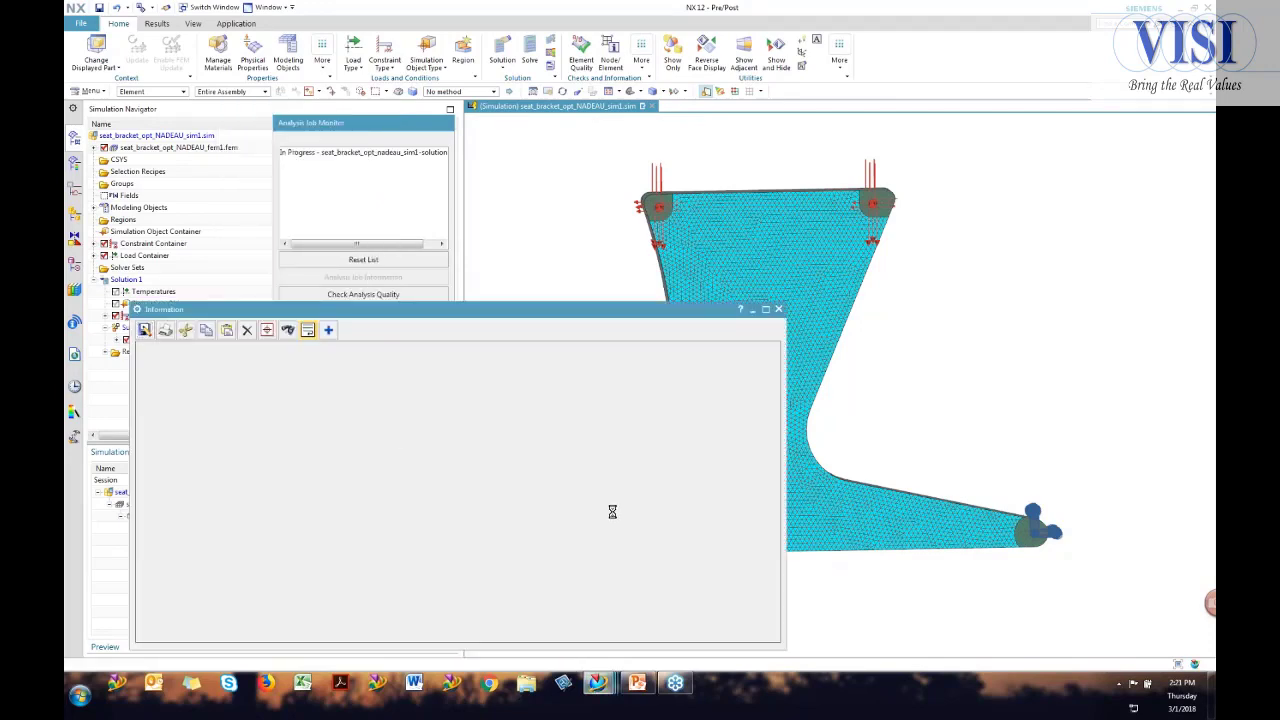
drag(379, 315, 745, 239)
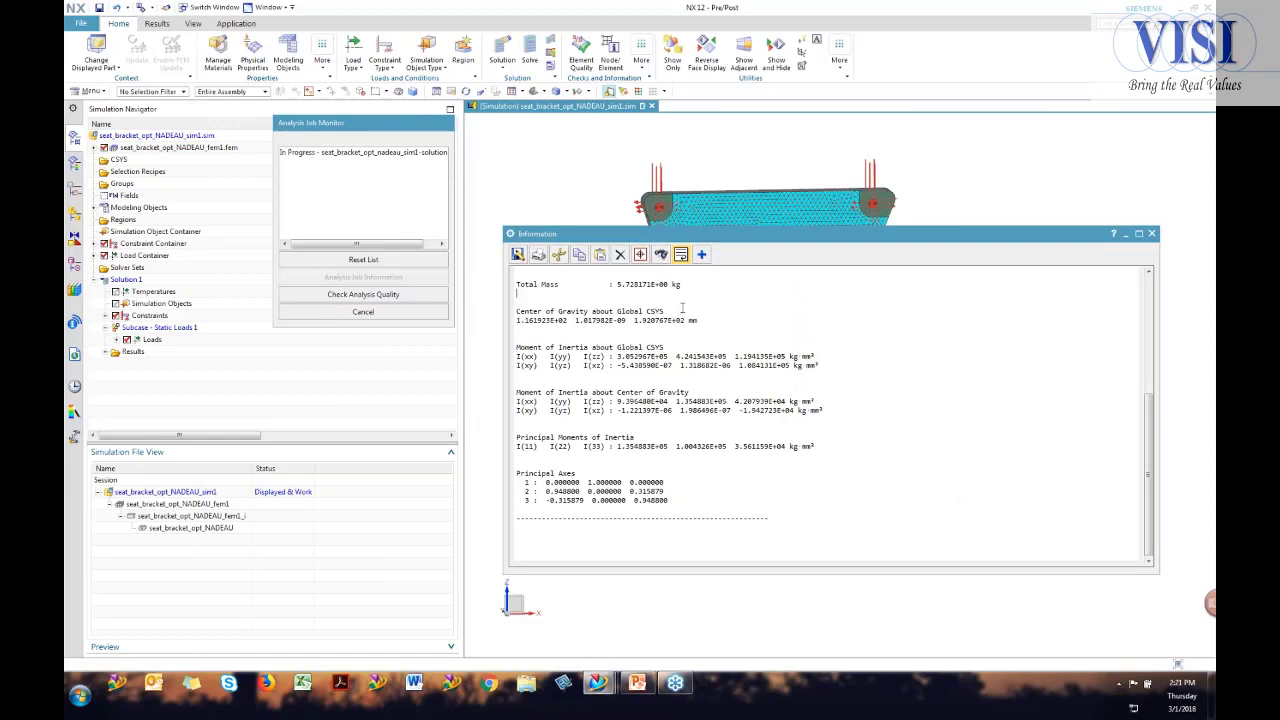
scroll(617, 335, up, 2)
drag(617, 320, 696, 326)
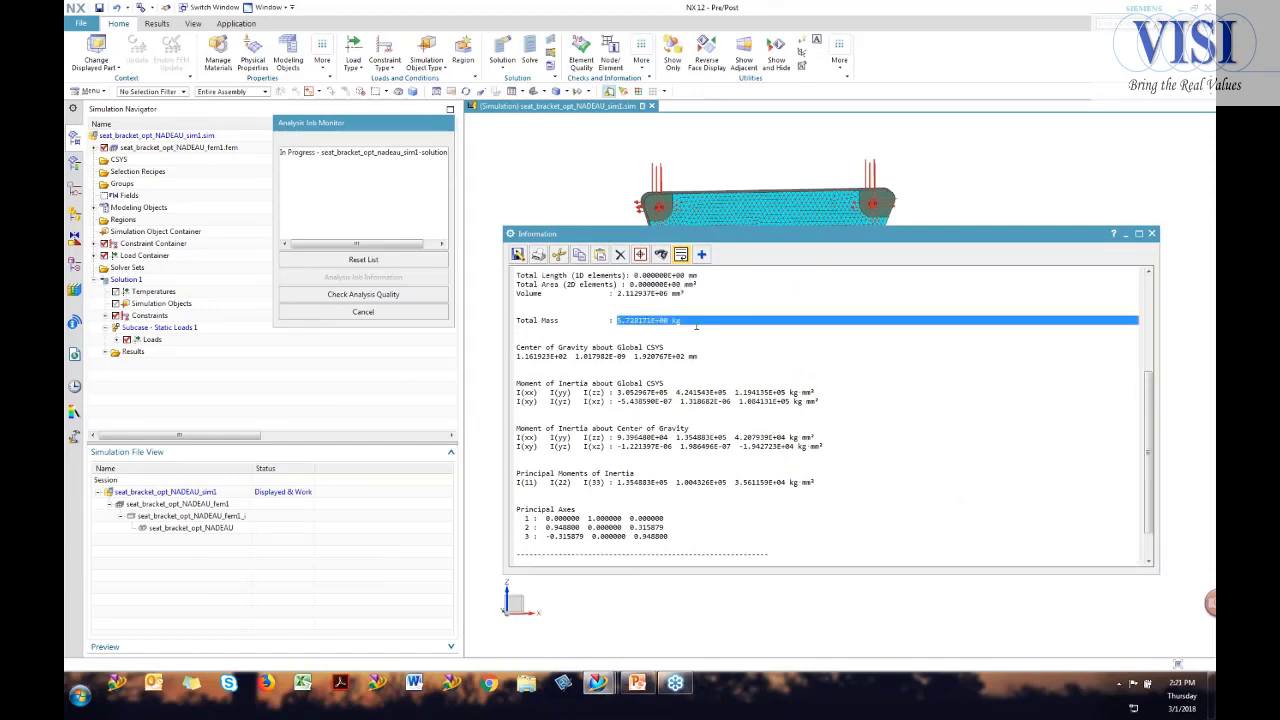
click(753, 338)
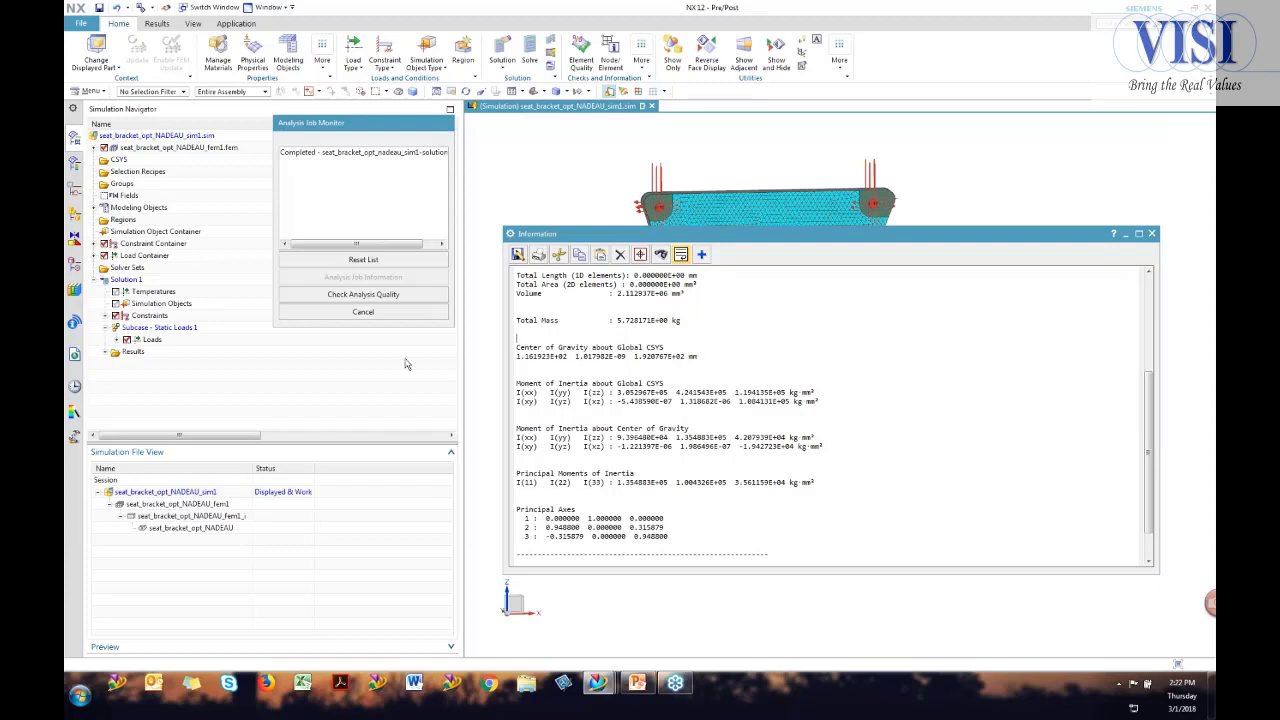
Close the analysis job monitor and the mass report, and open Solution 1's structural results for post-processing.
click(391, 312)
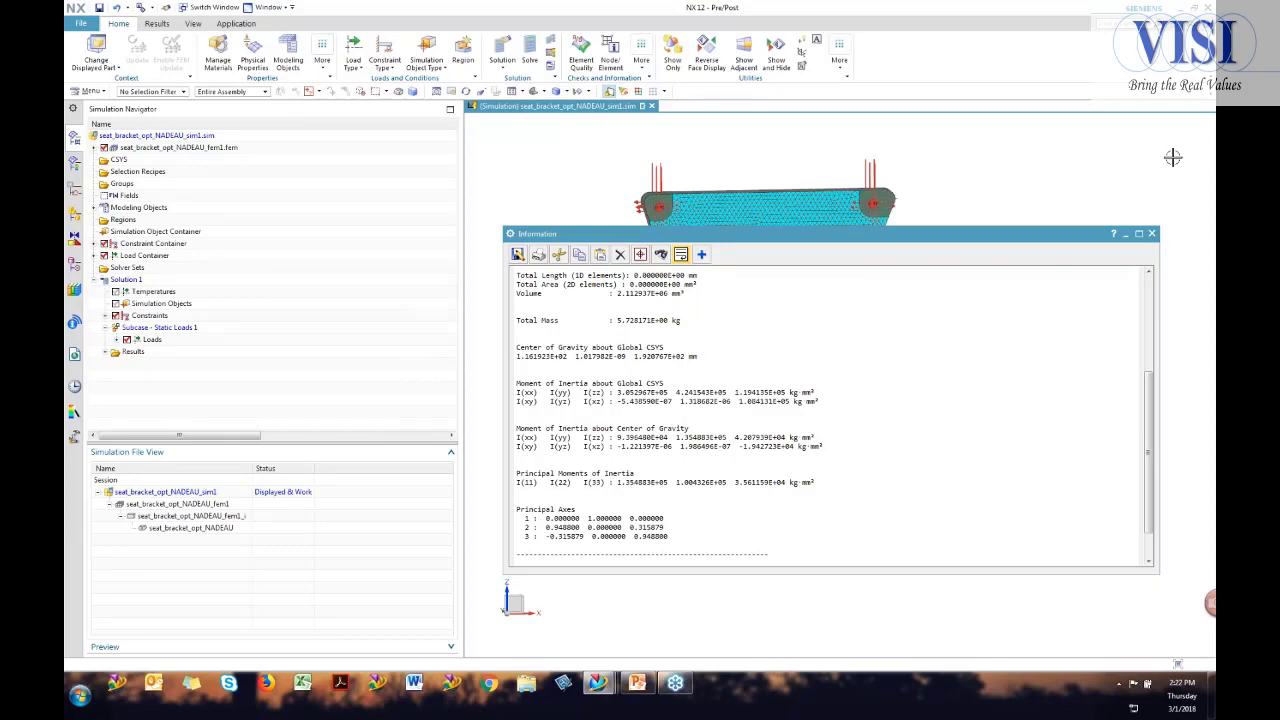
click(1151, 233)
click(105, 352)
double_click(130, 364)
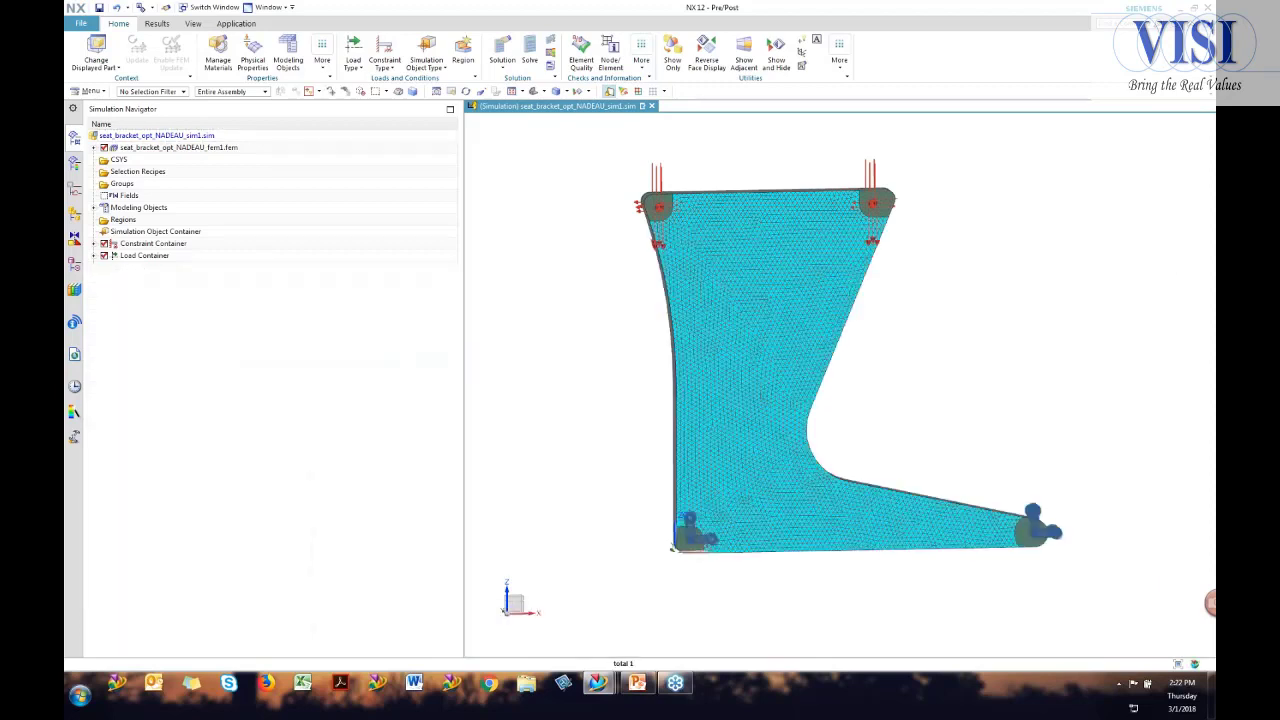
Display the X component of nodal displacement as a contour plot on the deformed bracket.
click(106, 160)
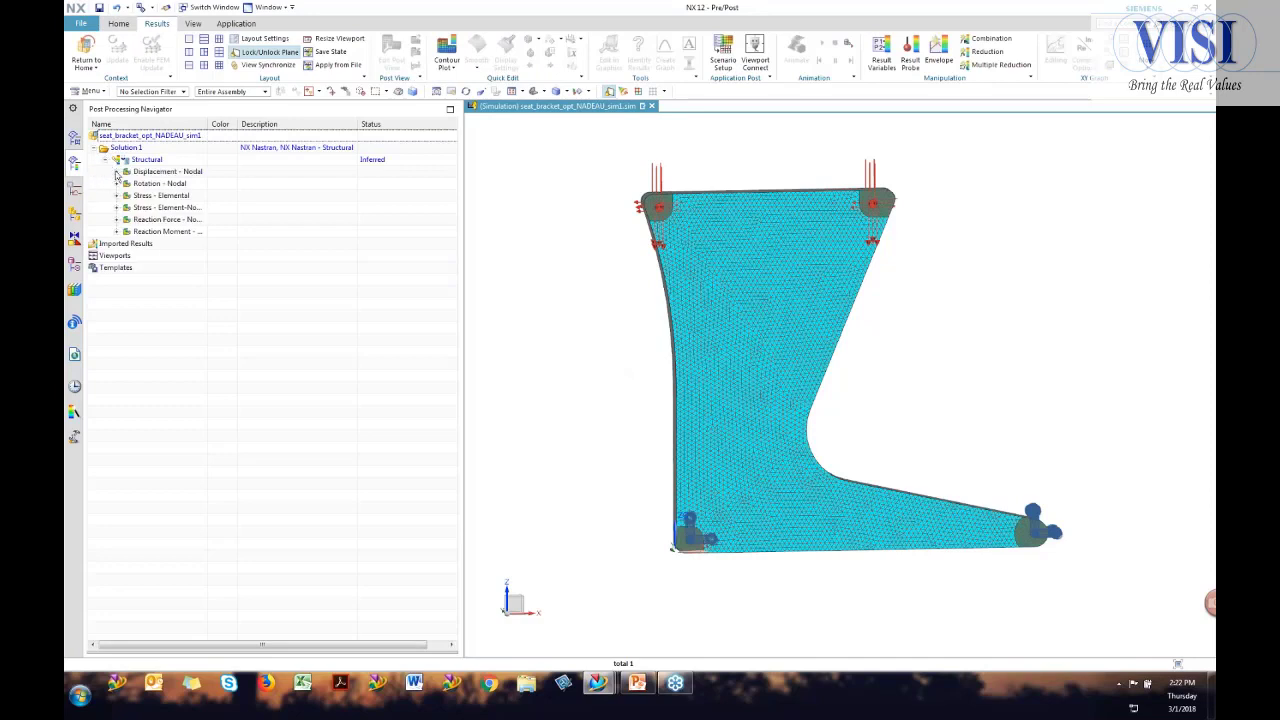
click(116, 172)
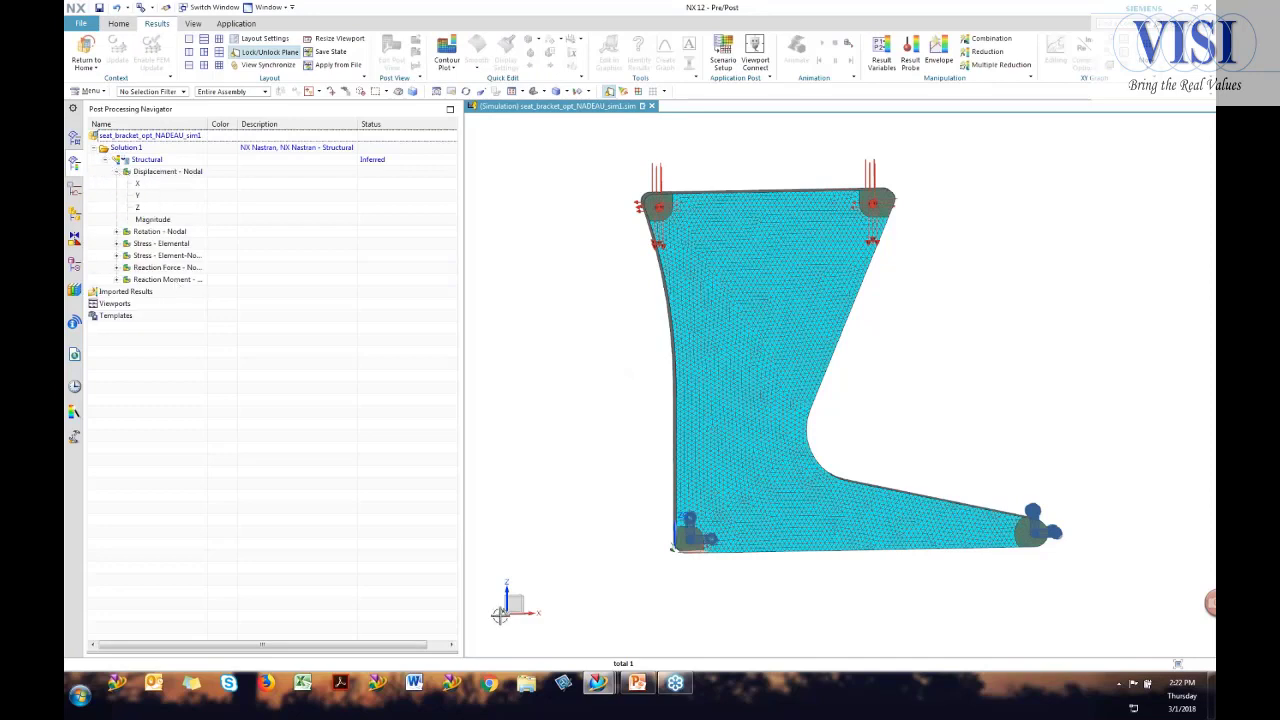
double_click(150, 184)
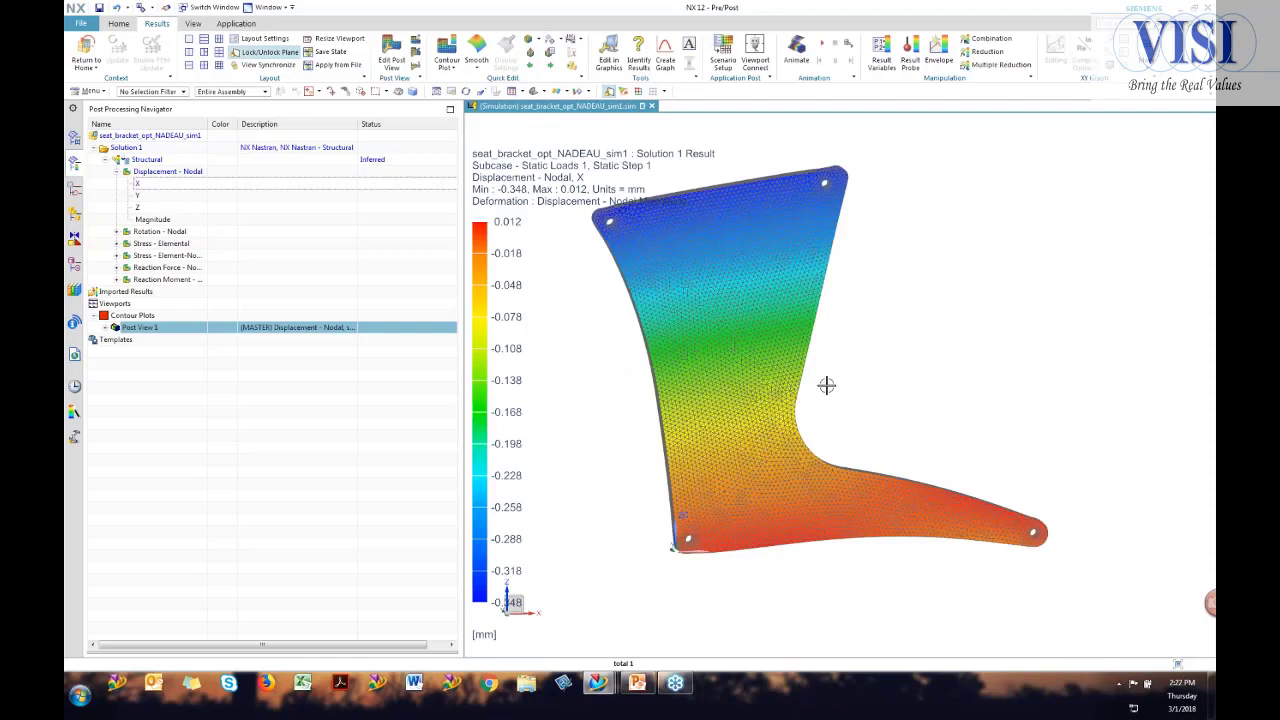
ctrl+middle_drag(802, 404, 843, 421)
shift+middle_drag(821, 364, 908, 422)
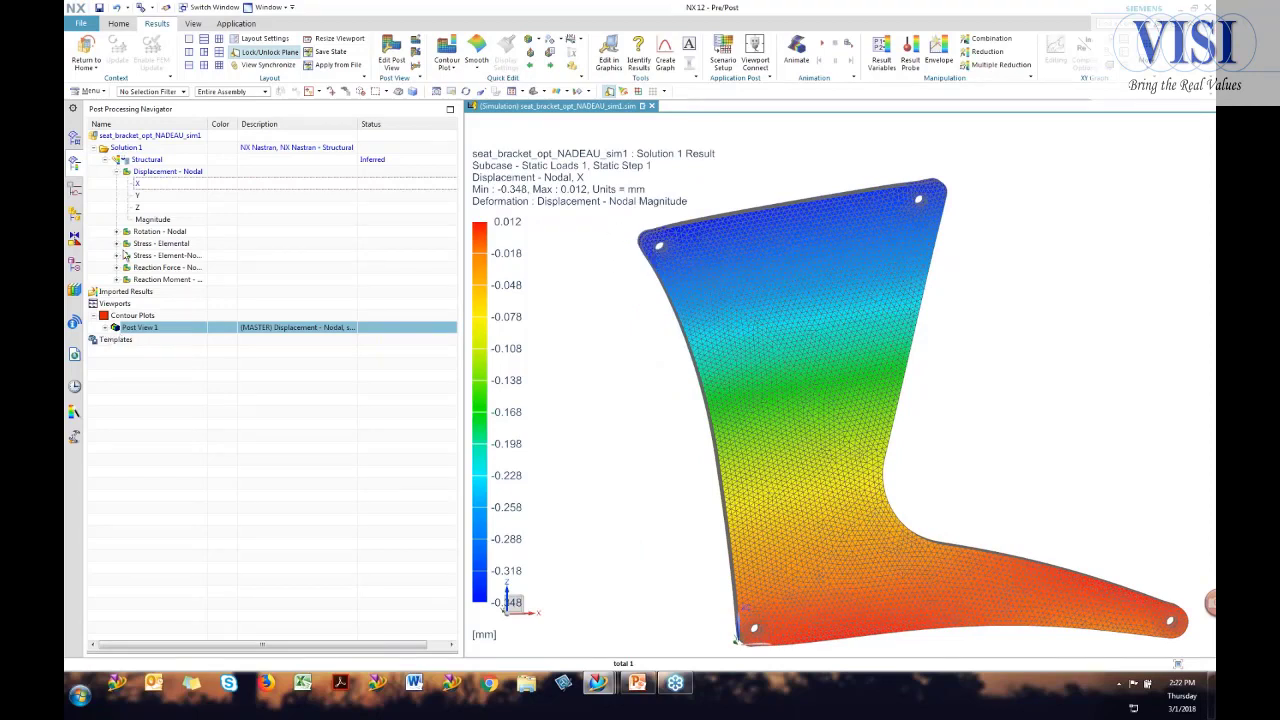
Hide 3d_mesh(1) through 3d_mesh(4) in Post View 1, leaving only the main body's 3d_mesh(5) displayed.
click(105, 328)
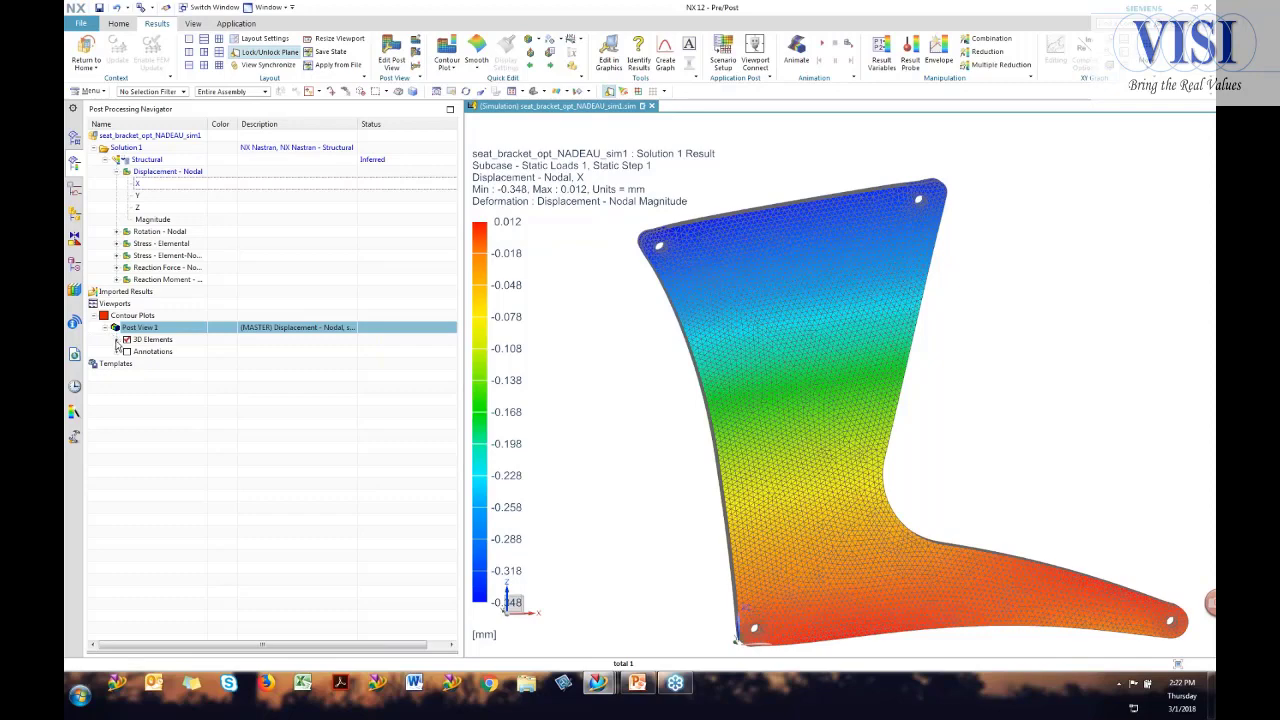
click(116, 340)
click(138, 399)
click(138, 399)
click(138, 387)
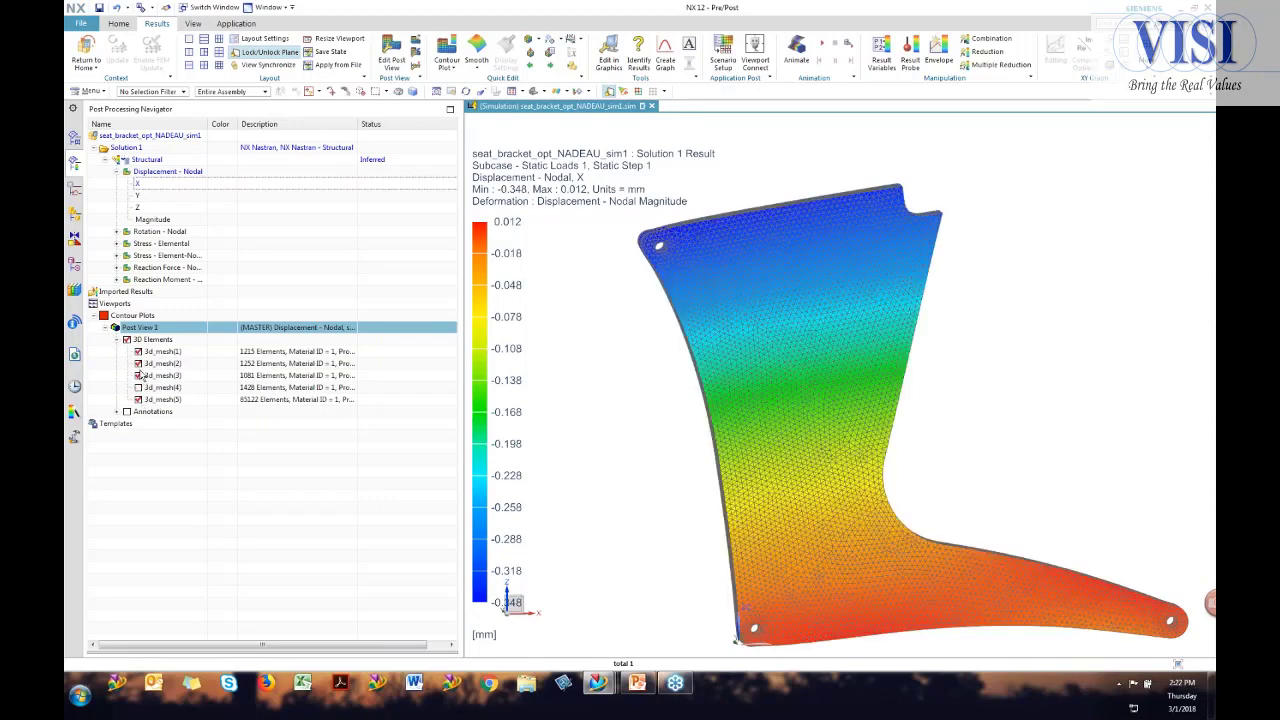
click(138, 375)
click(138, 363)
click(138, 351)
click(138, 352)
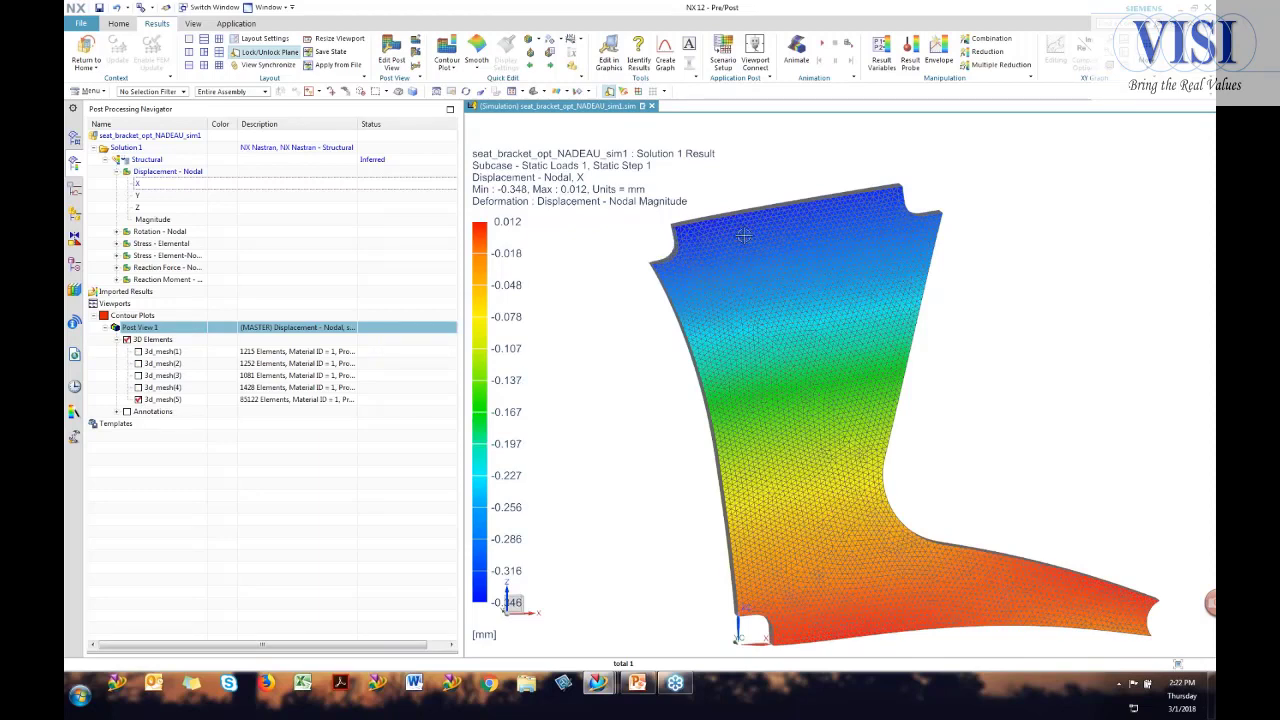
Turn on the post view's annotations and examine the minimum X displacement location at the main body's upper lug cutout.
click(127, 412)
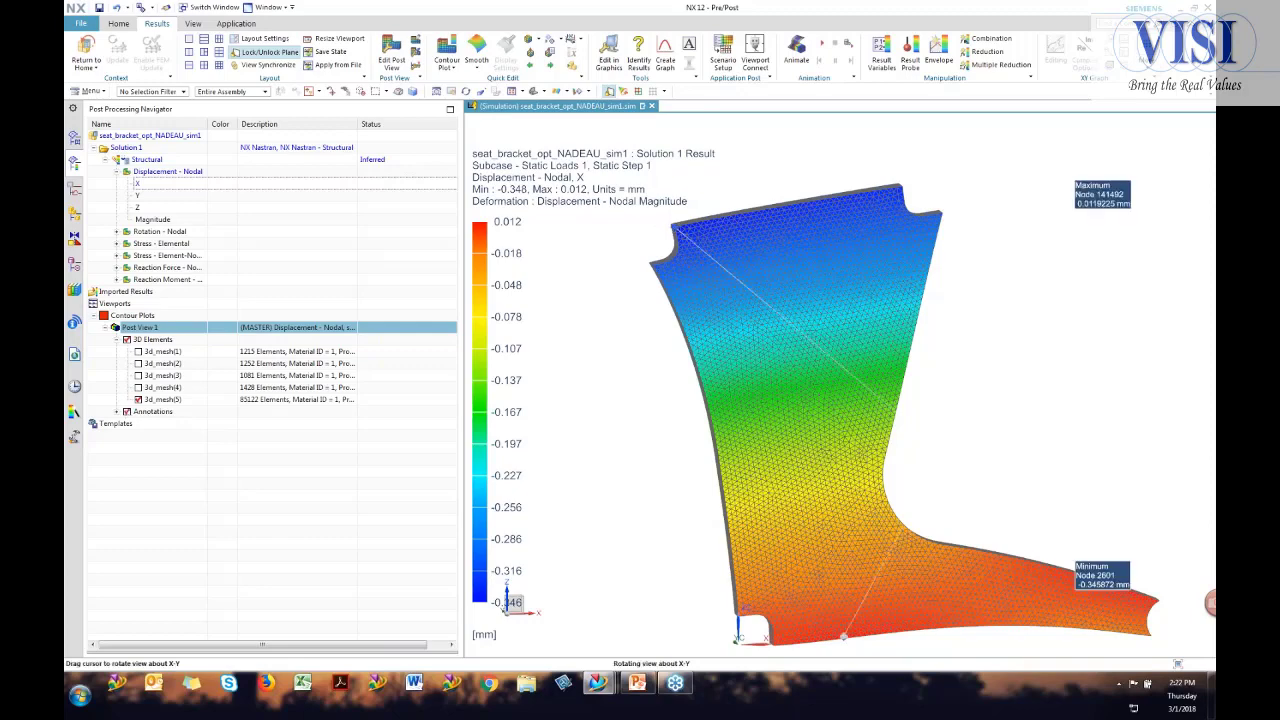
drag(506, 601, 1092, 584)
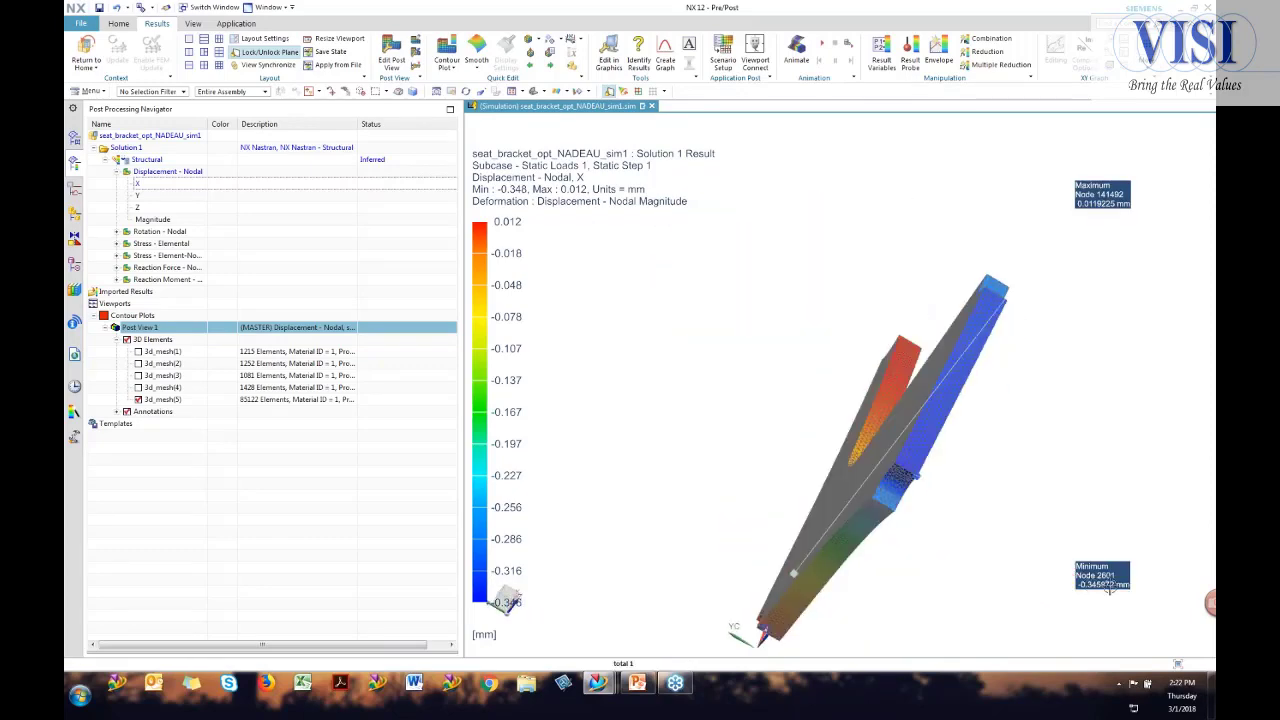
drag(917, 430, 714, 418)
scroll(755, 375, down, 3)
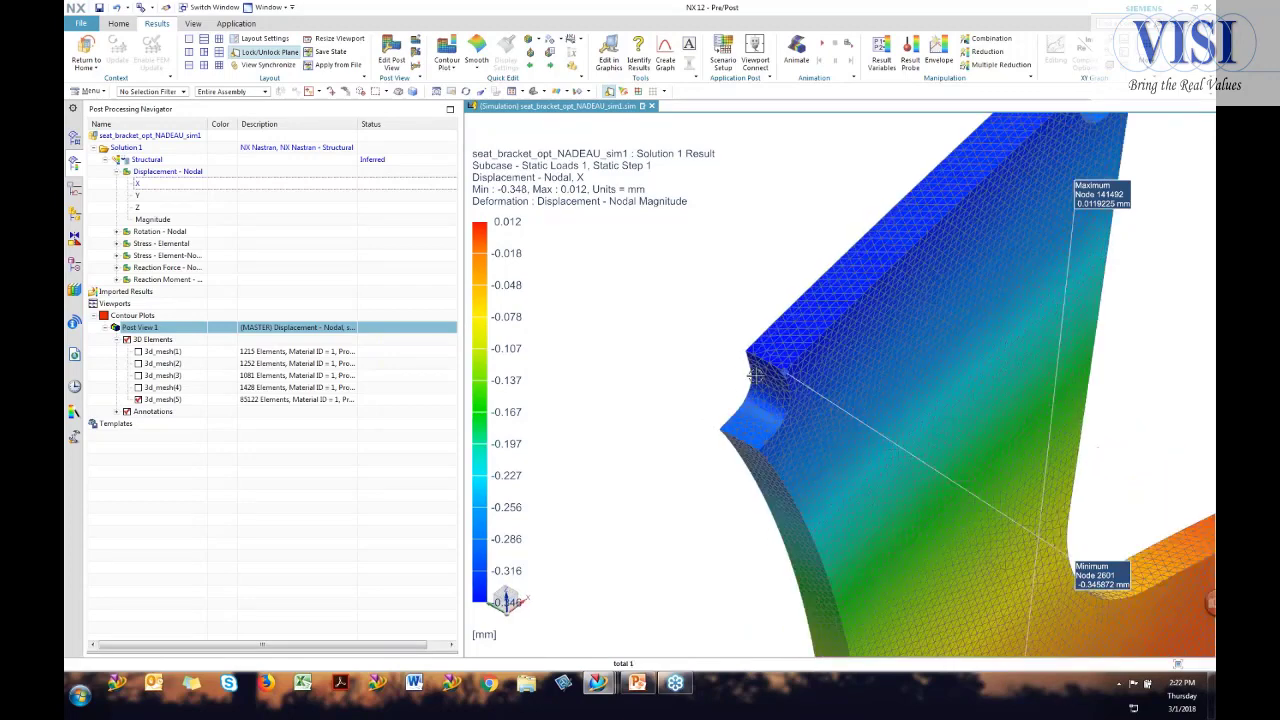
scroll(755, 375, down, 3)
drag(795, 401, 867, 374)
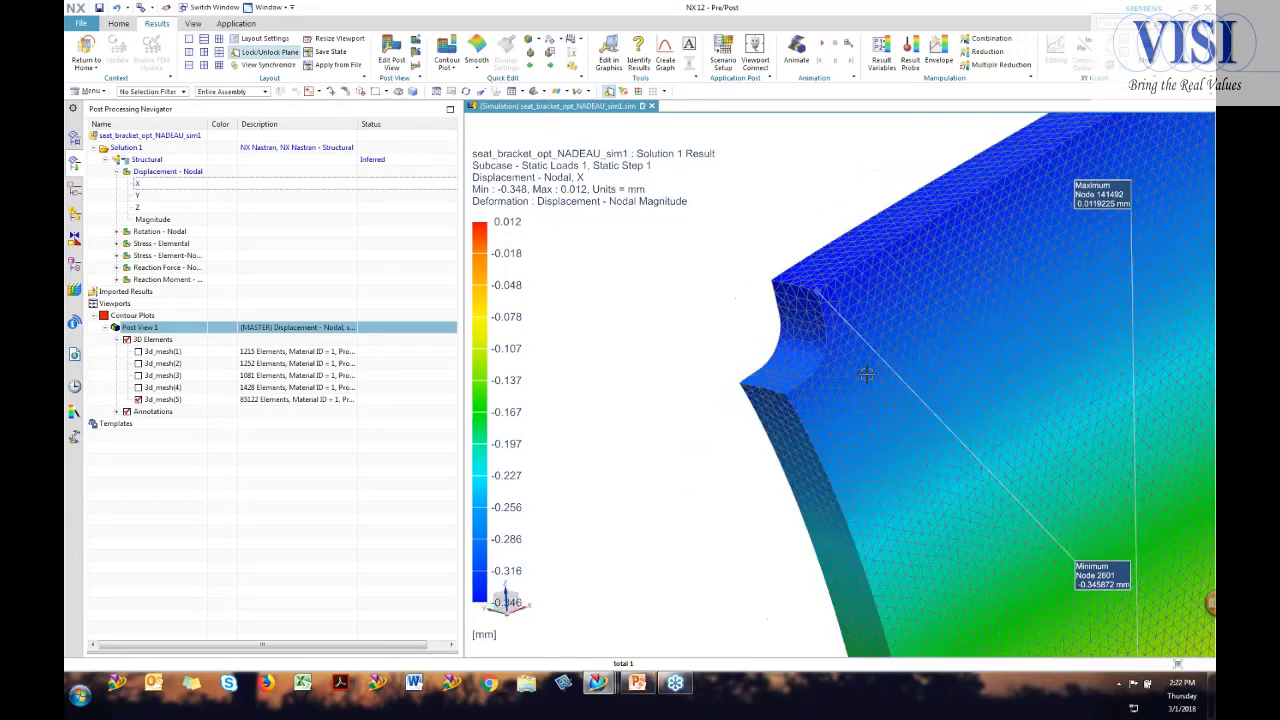
Turn off the annotations and redisplay 3d_mesh(1) through 3d_mesh(4) in Post View 1.
scroll(867, 374, up, 2)
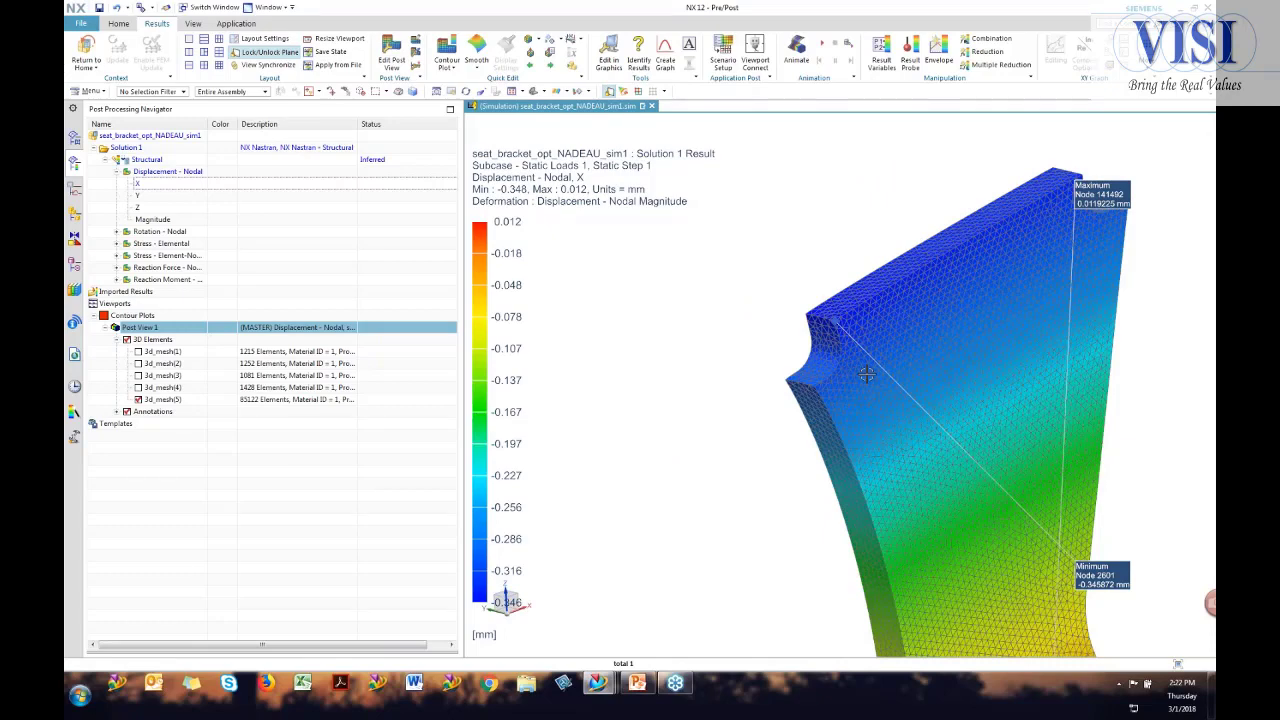
middle_drag(868, 374, 856, 381)
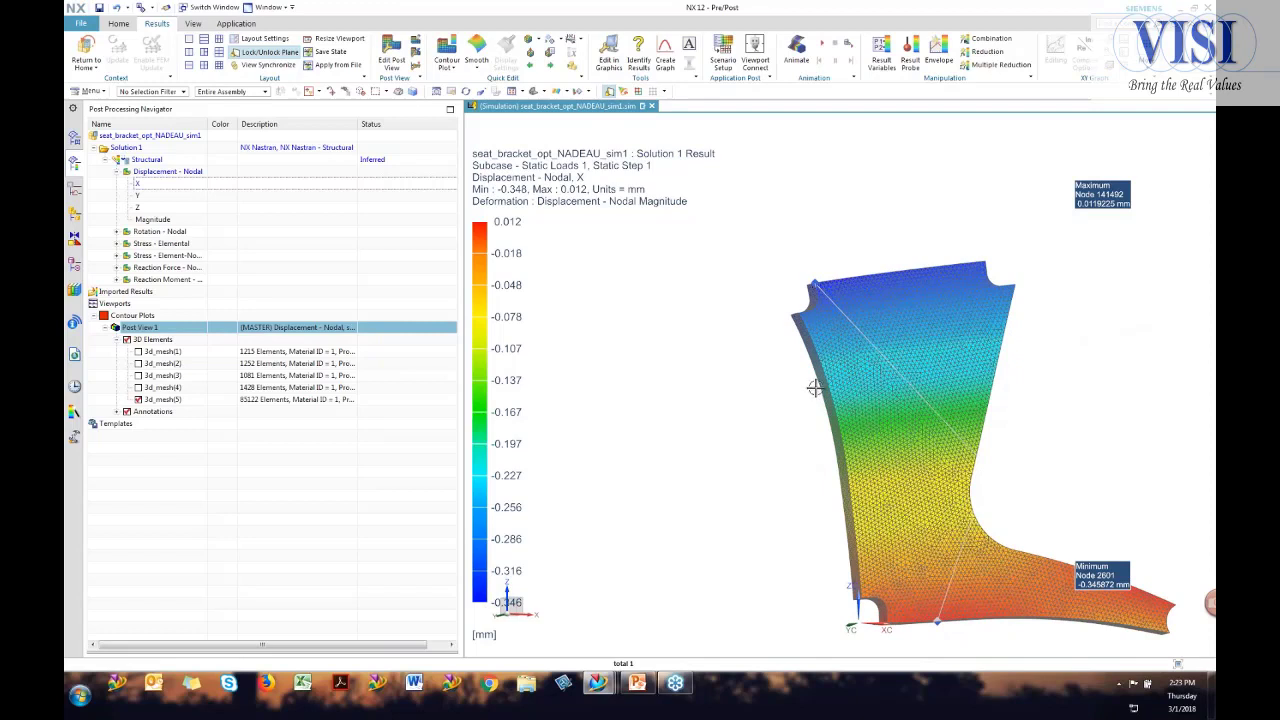
shift+middle_drag(814, 388, 701, 366)
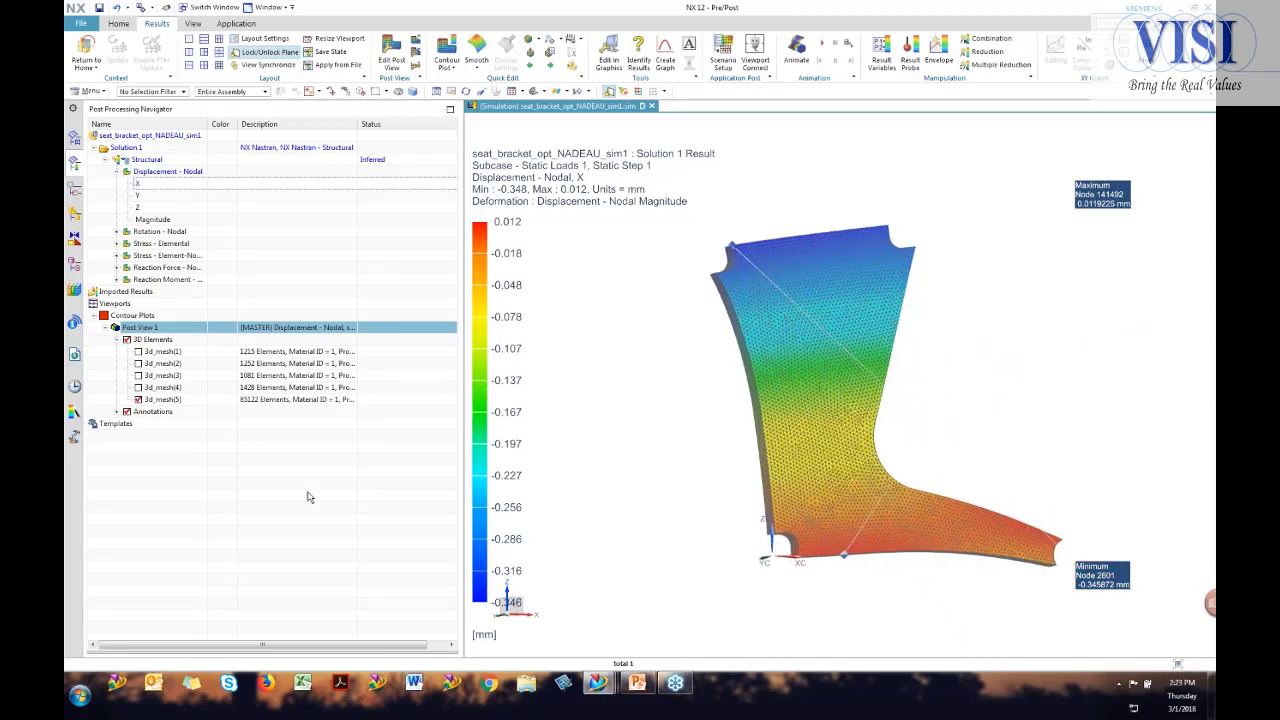
click(126, 411)
click(138, 375)
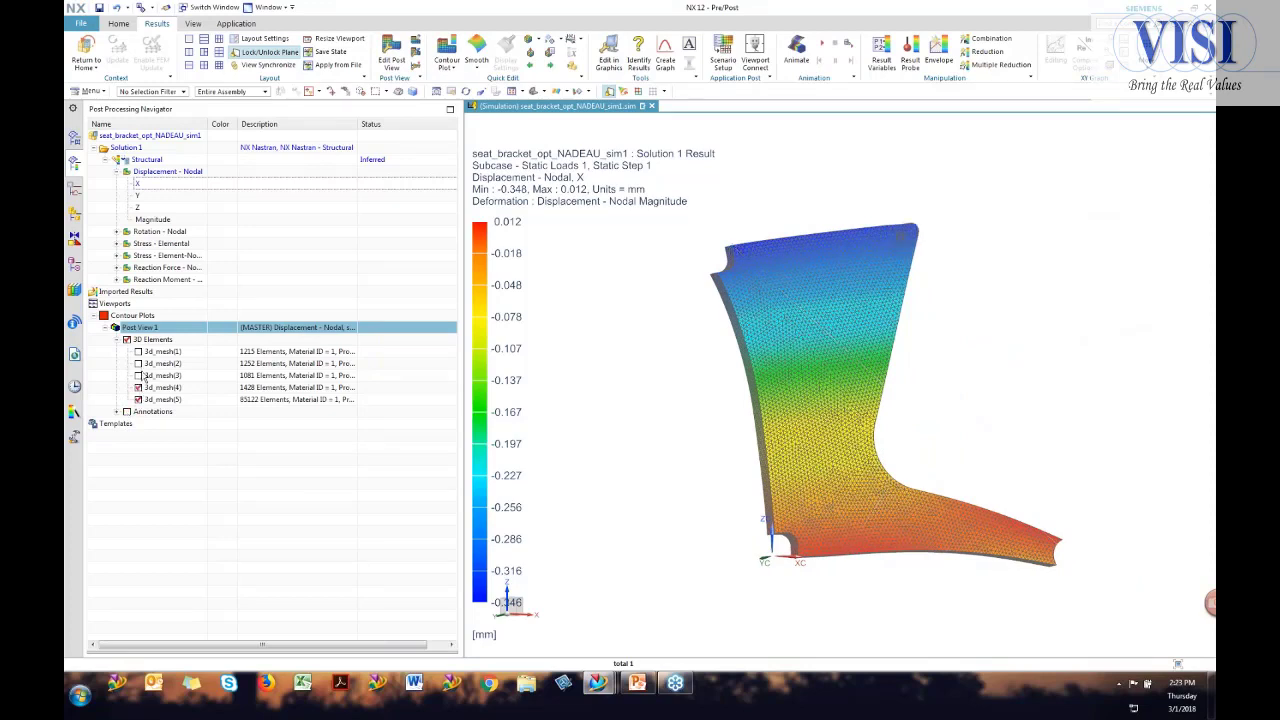
click(138, 387)
click(138, 363)
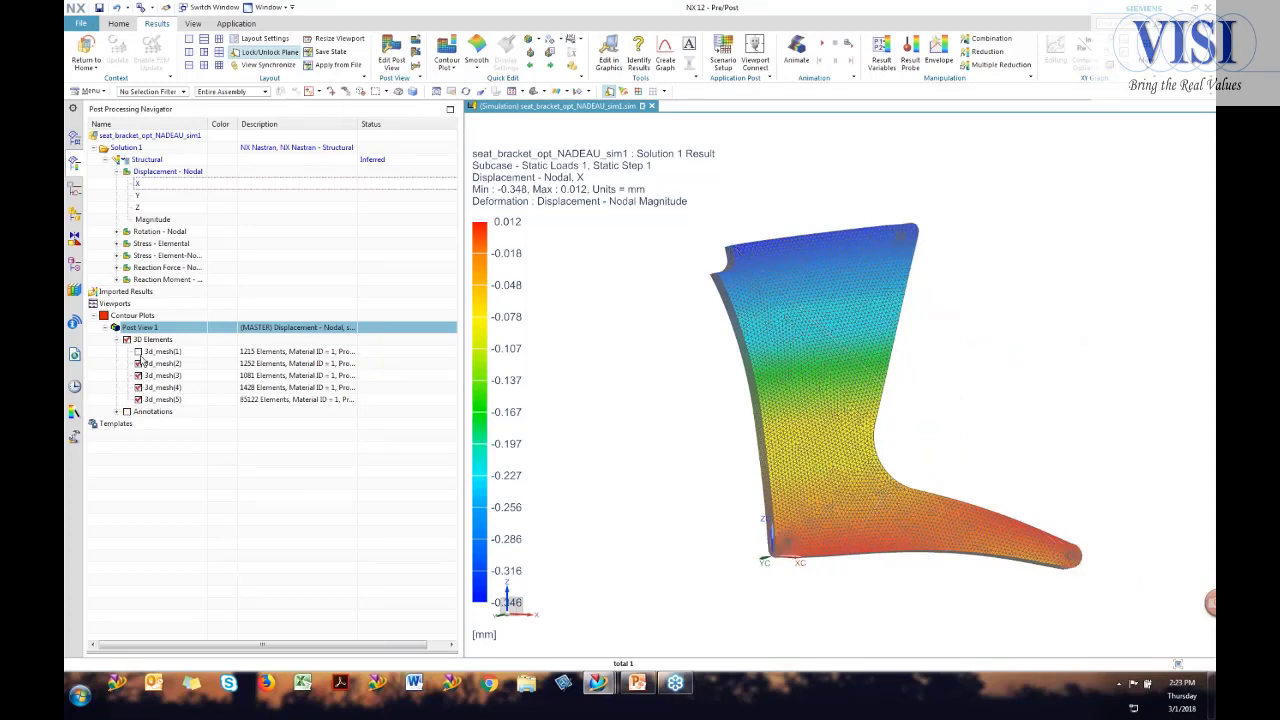
click(138, 352)
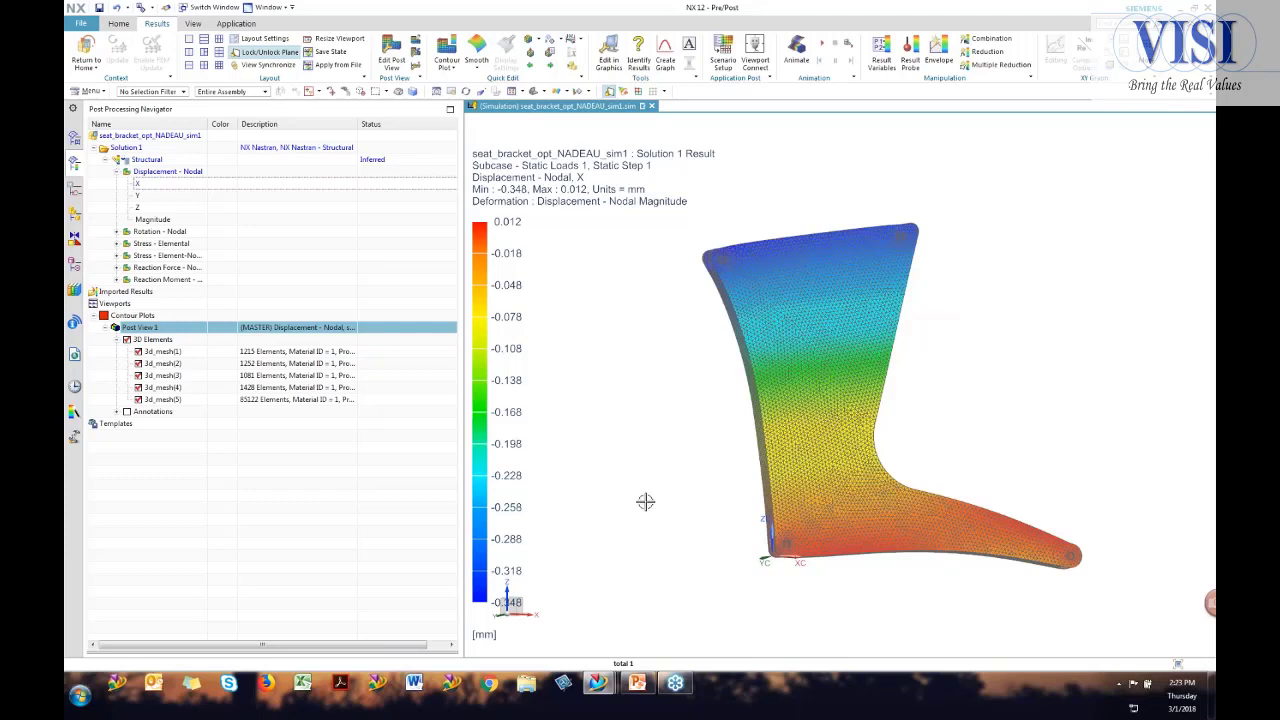
click(105, 328)
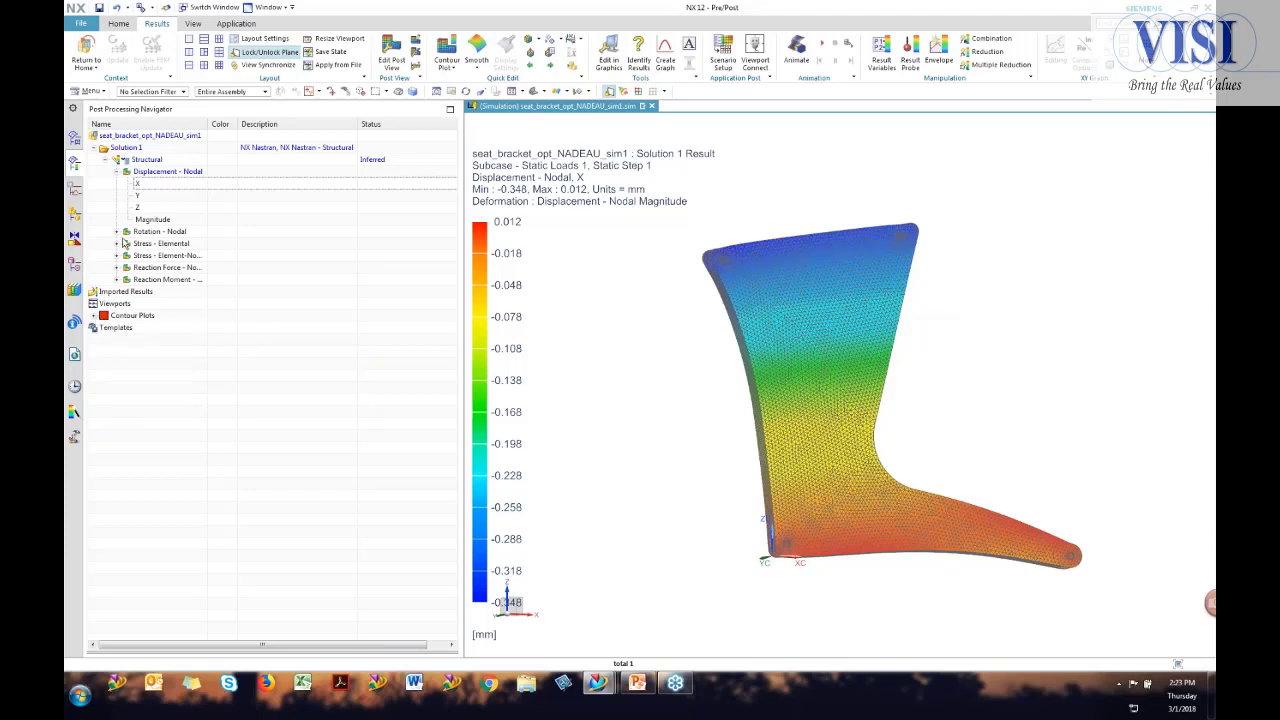
Create a new NX Nastran structural solution of type SOL 200 Topology Optimization with a default Nastopt - Statics step.
click(75, 141)
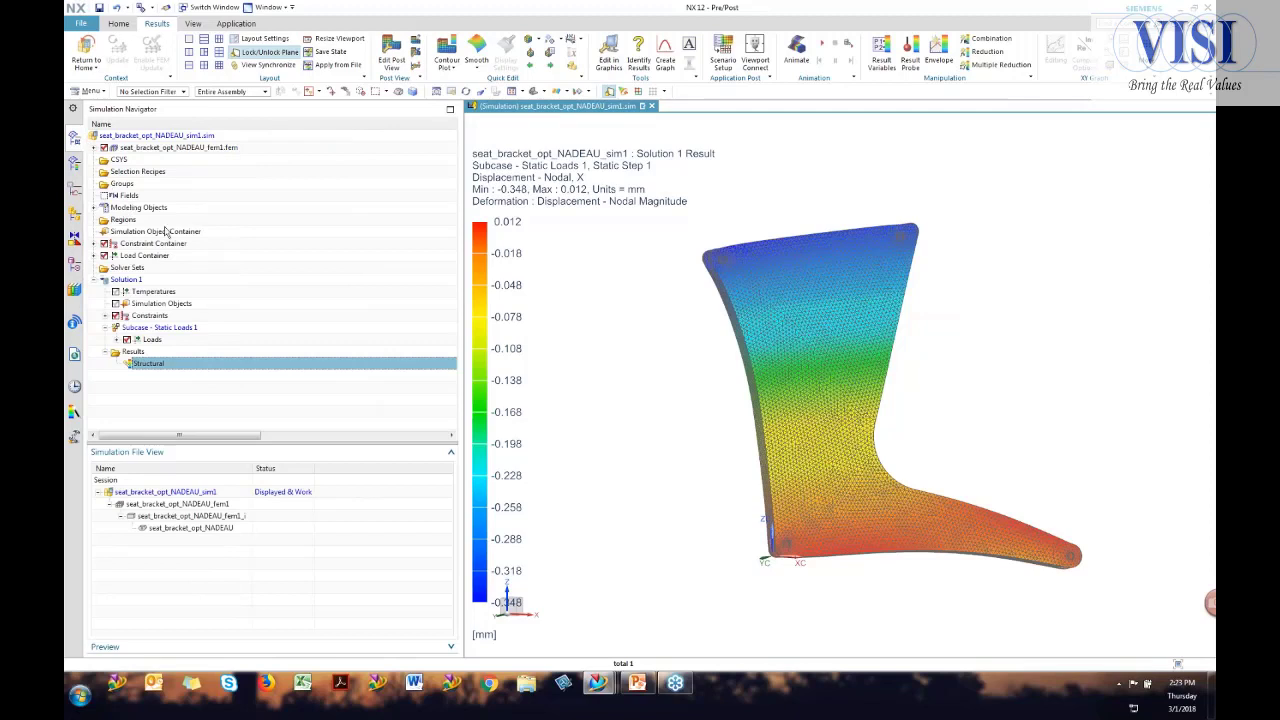
click(93, 279)
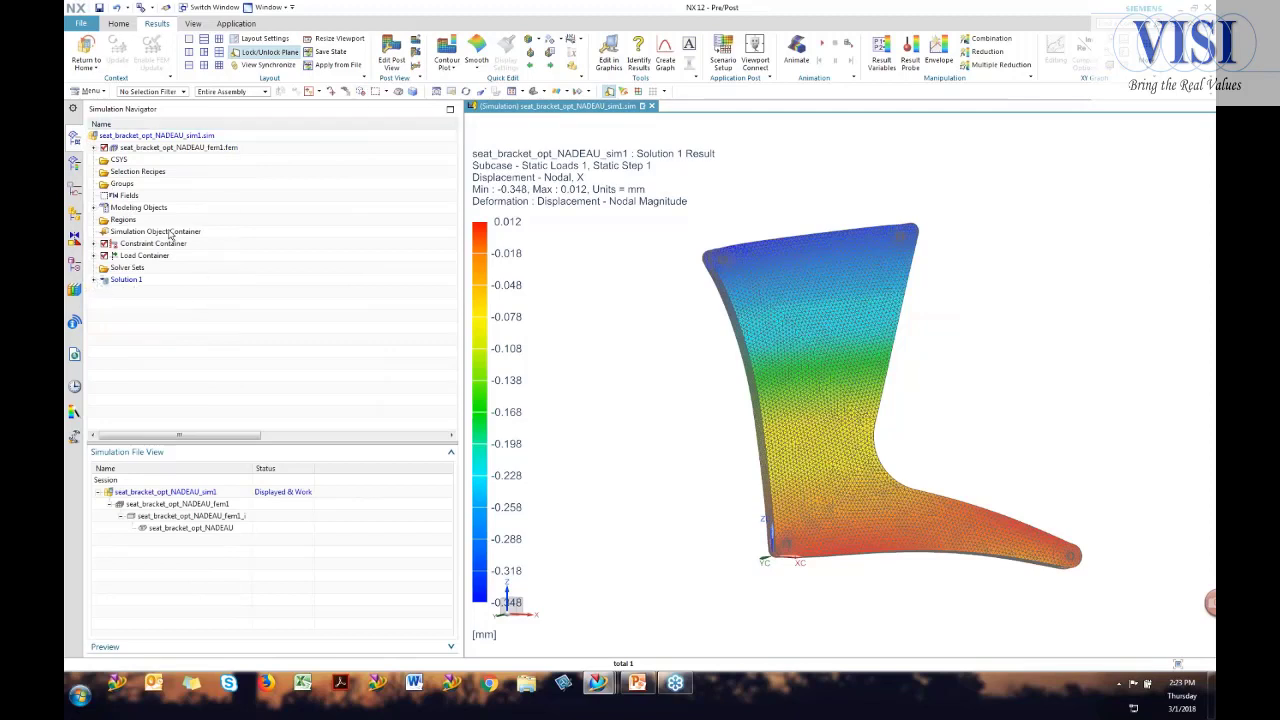
click(127, 280)
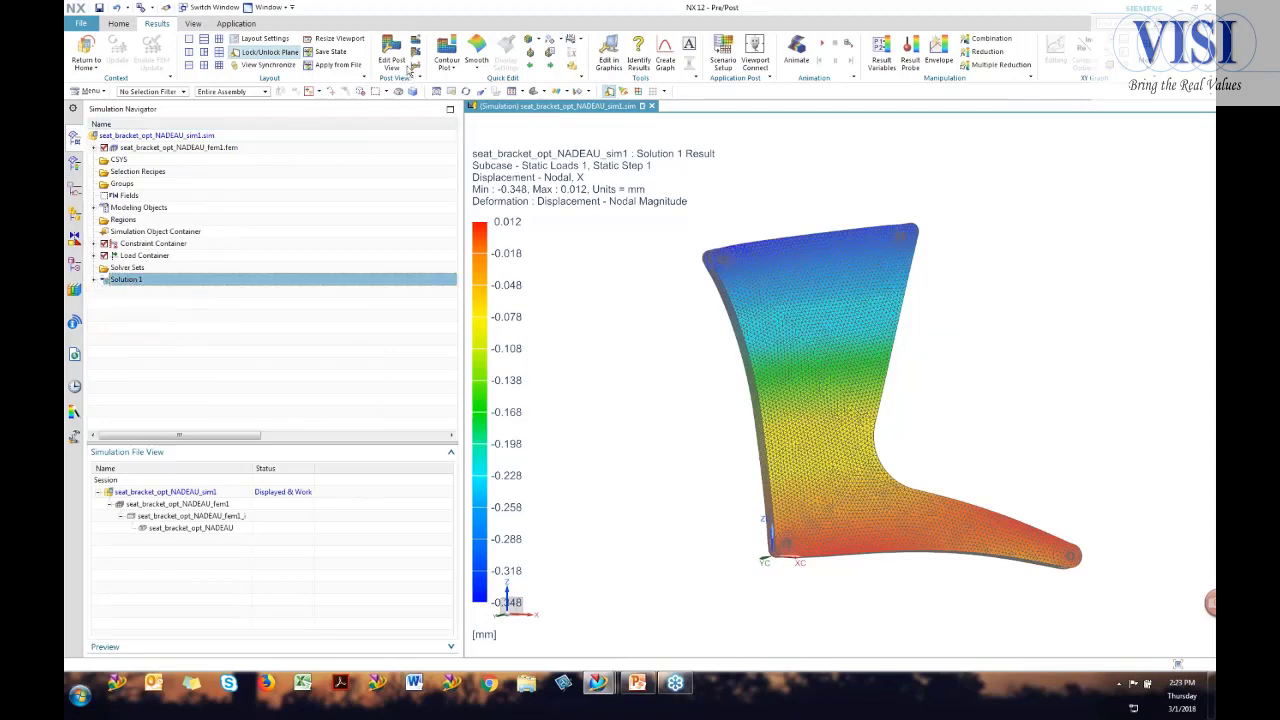
click(118, 23)
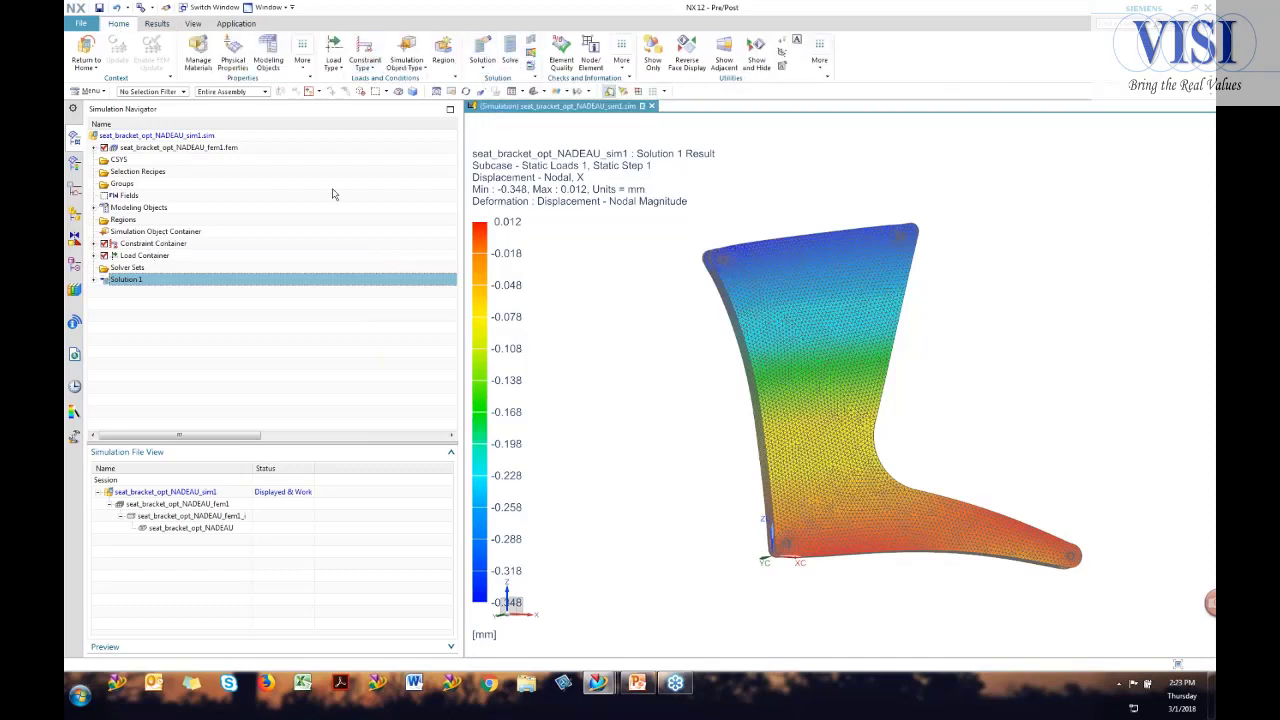
click(481, 62)
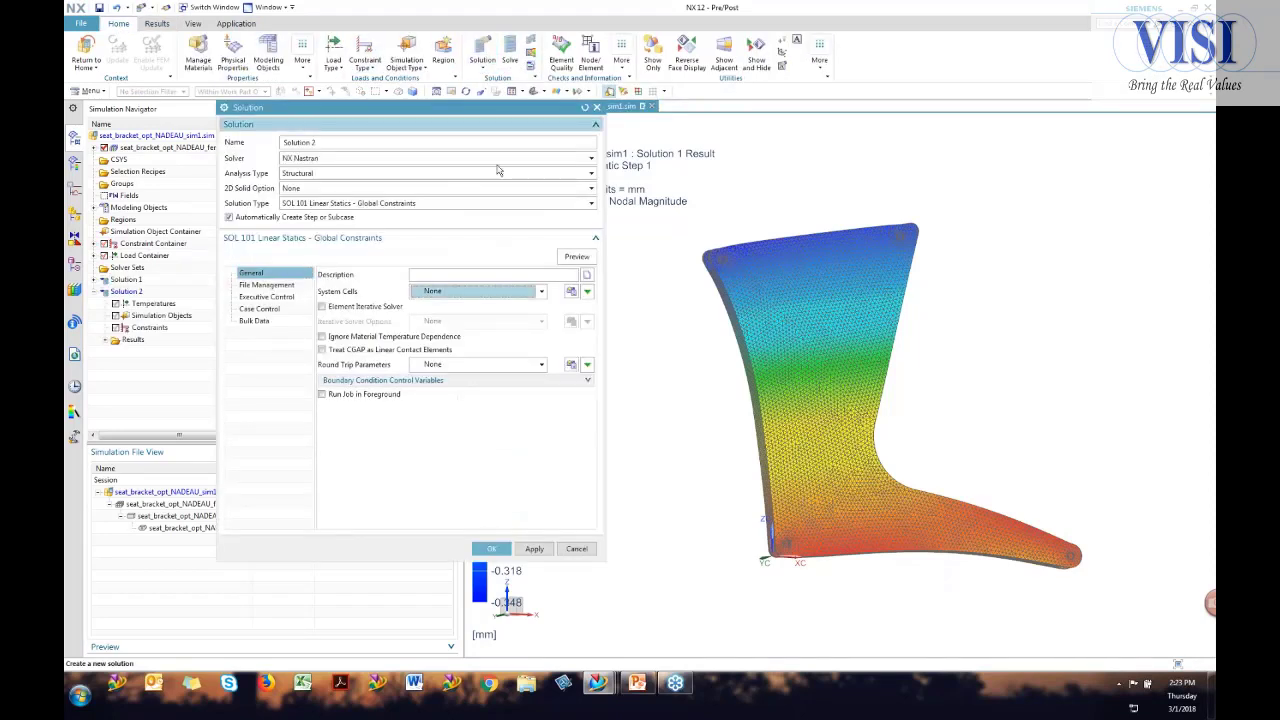
click(590, 203)
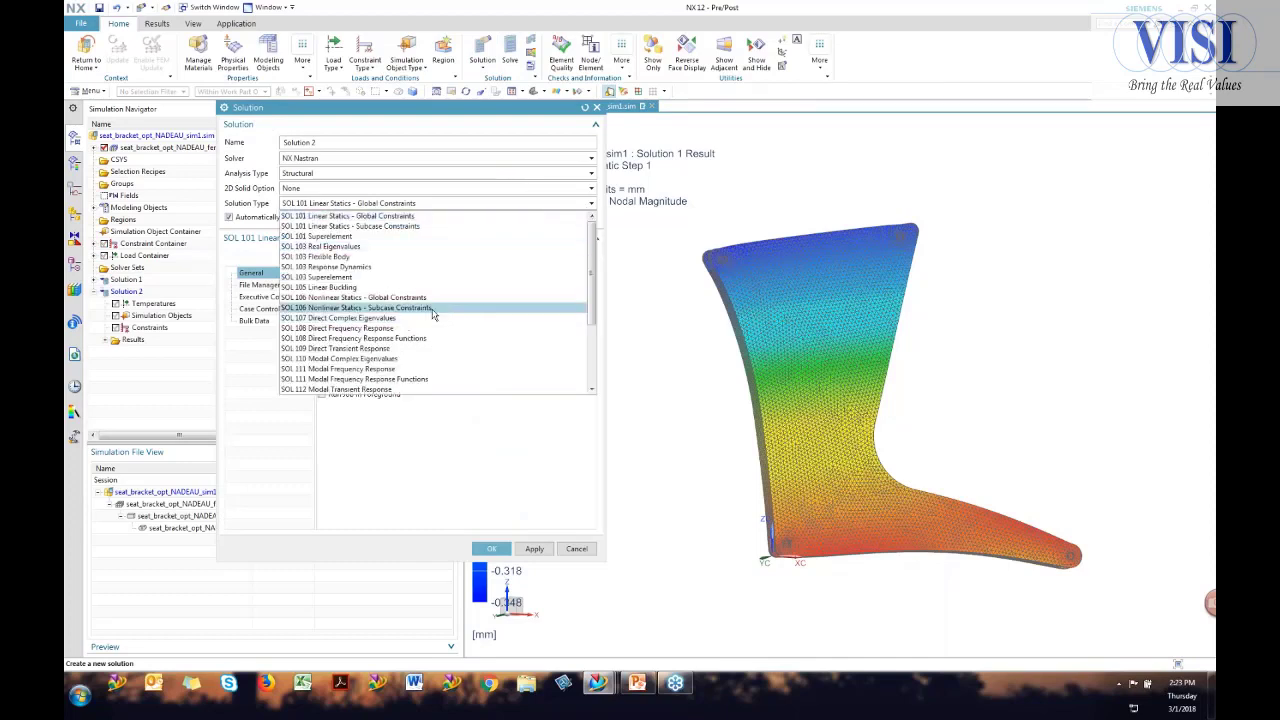
scroll(433, 314, down, 3)
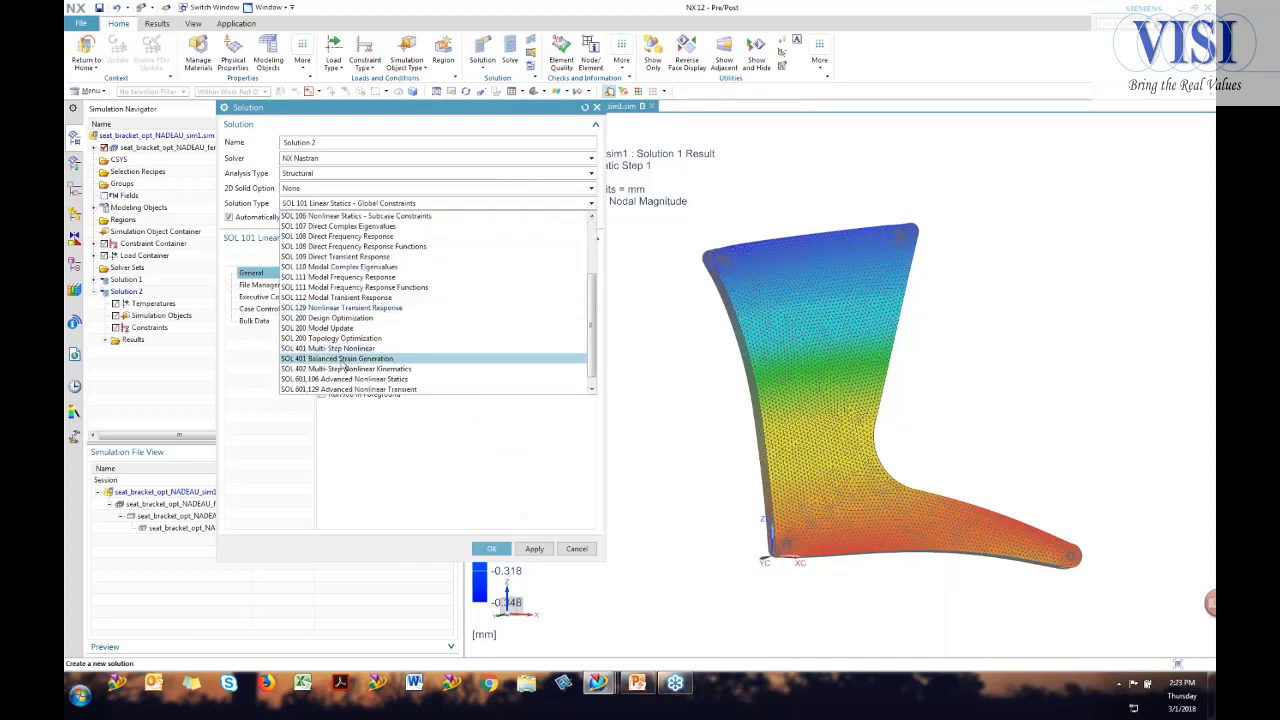
click(386, 338)
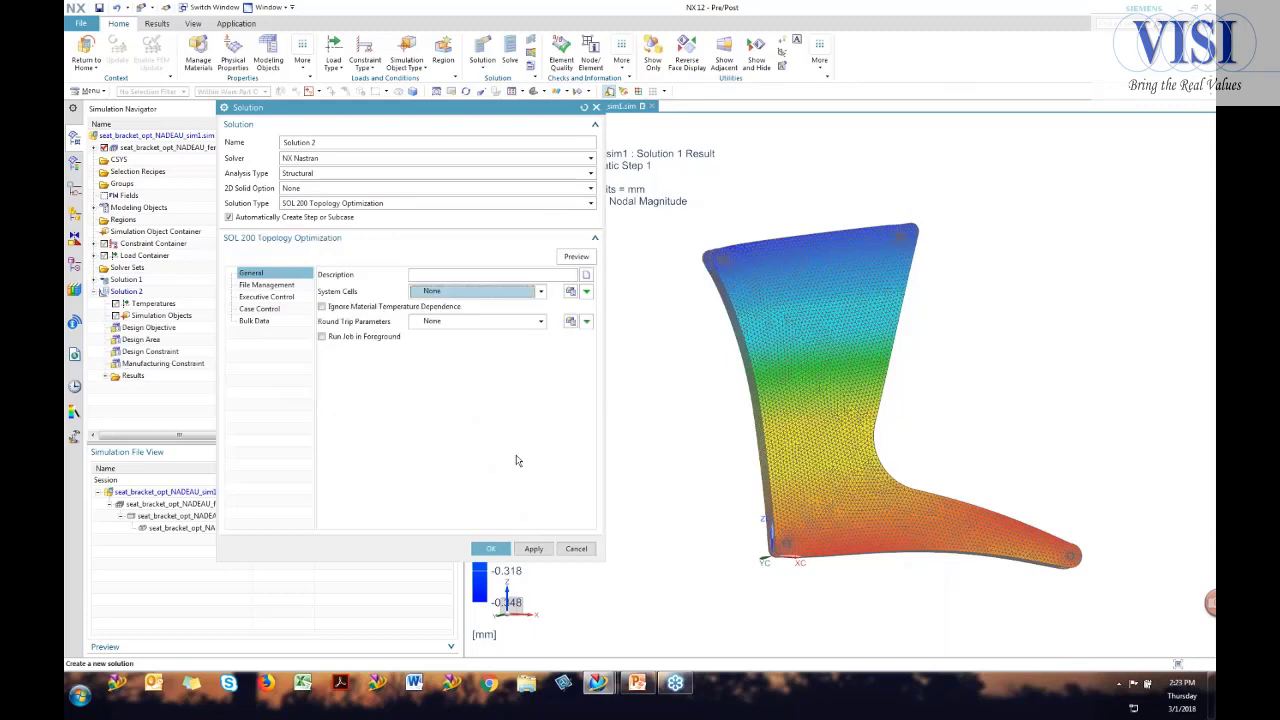
click(491, 548)
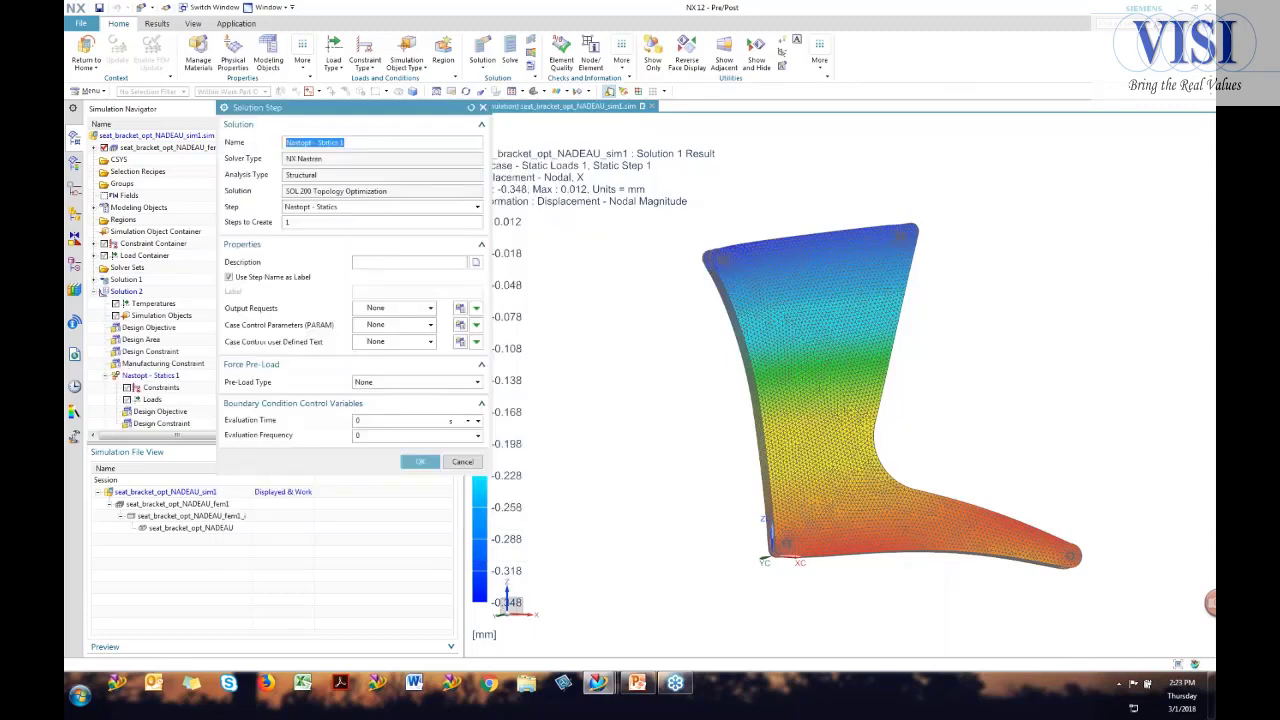
click(418, 462)
Add the existing Force(1) and Force(2) to the loads of Solution 2's statics step.
click(152, 400)
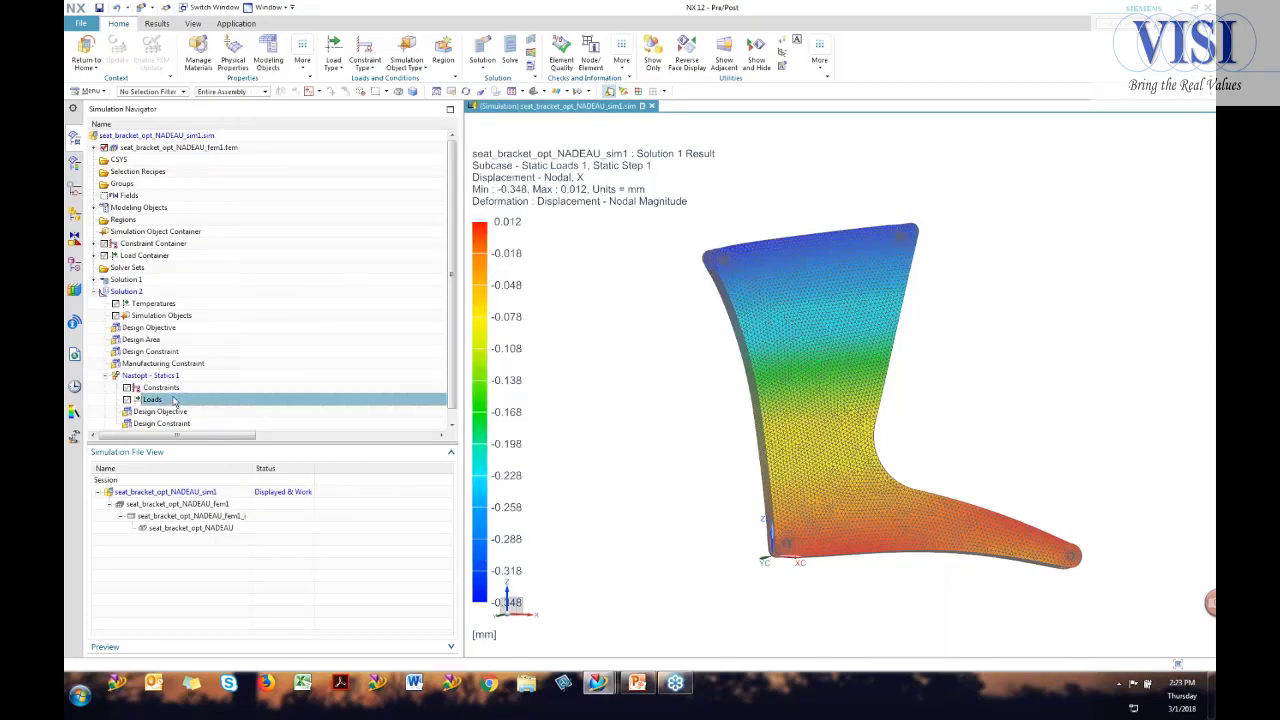
click(95, 243)
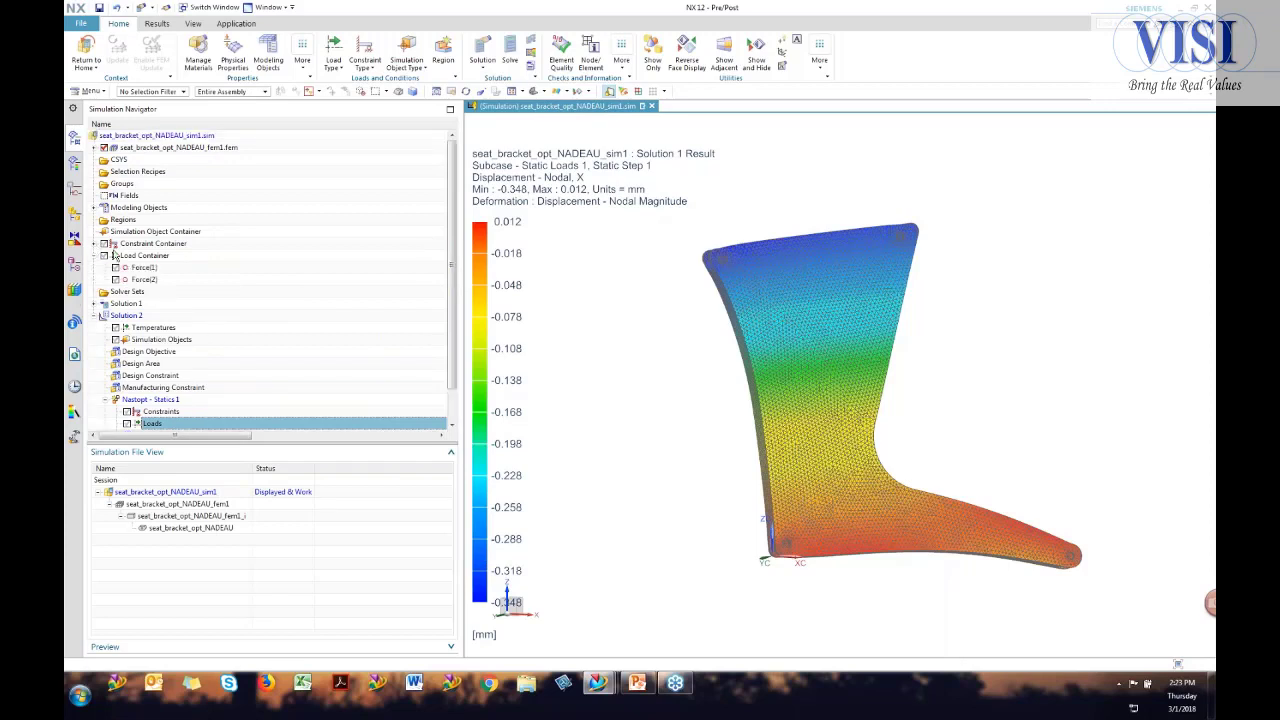
click(144, 268)
ctrl+click(148, 281)
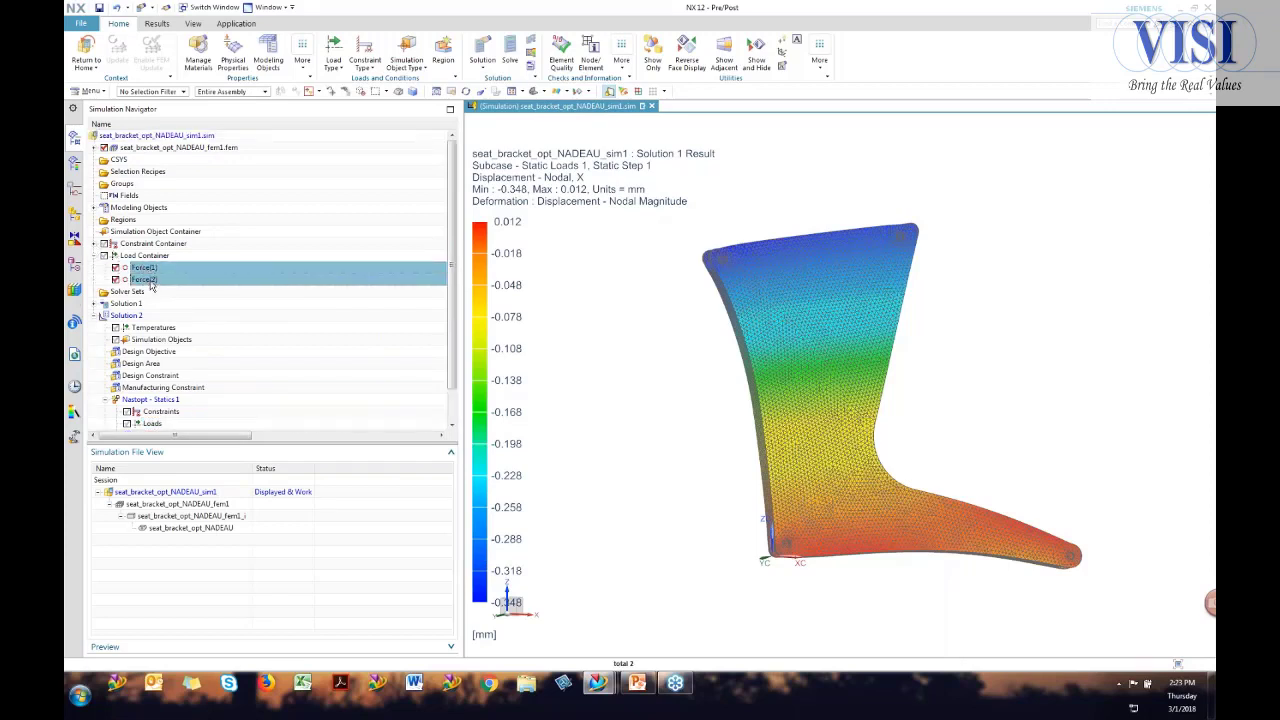
drag(148, 282, 153, 424)
Add the existing NoTrans(1) constraint to Solution 2's statics step and check the step's constraints and loads.
click(95, 207)
click(148, 231)
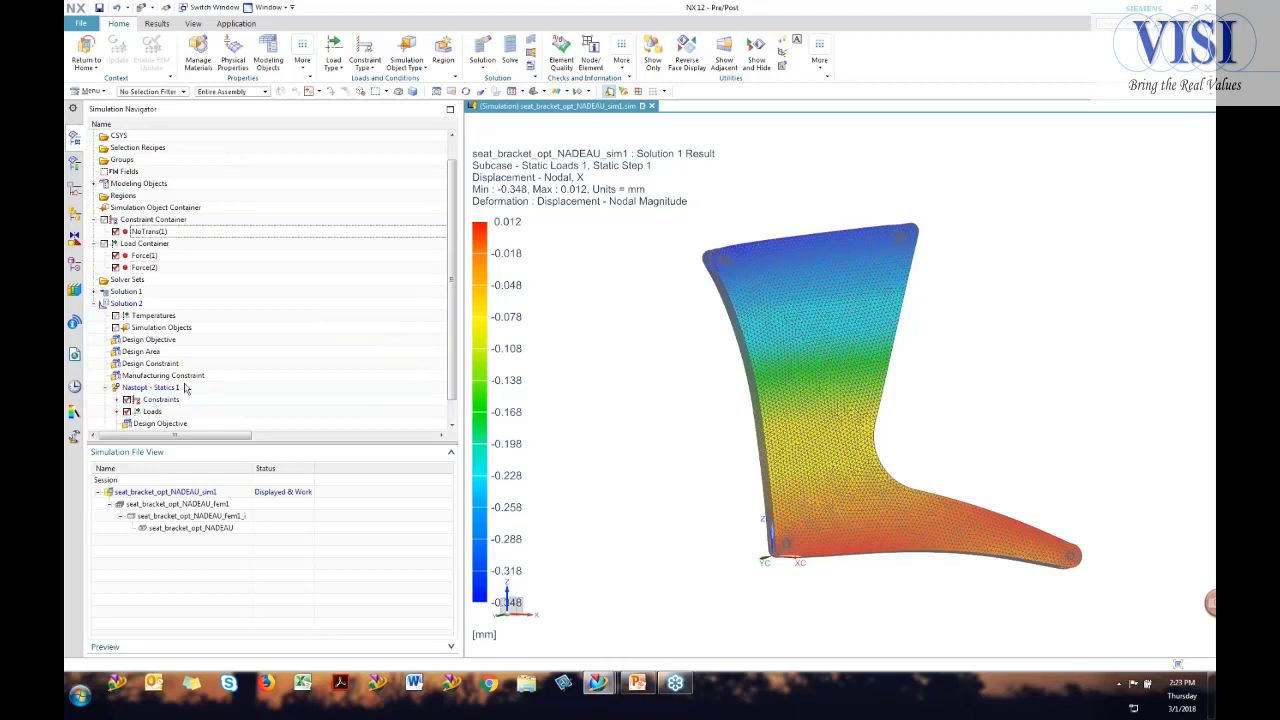
drag(185, 388, 162, 399)
click(116, 423)
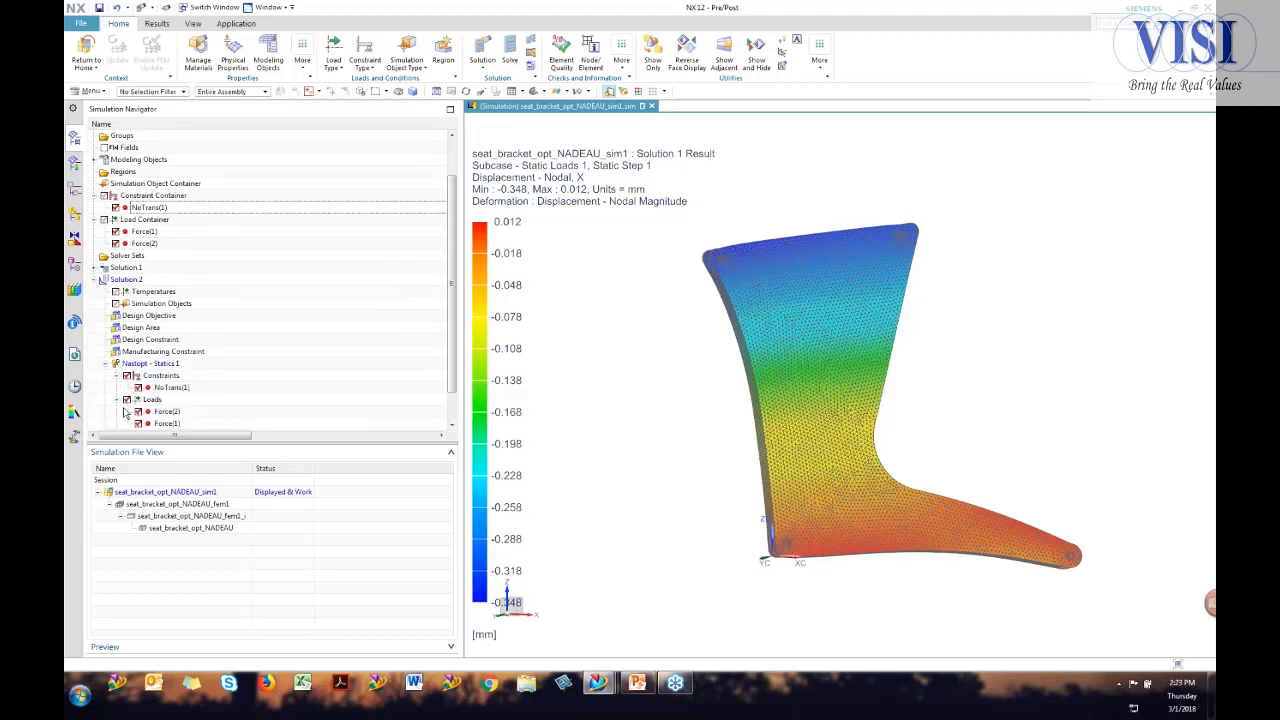
scroll(145, 356, down, 1)
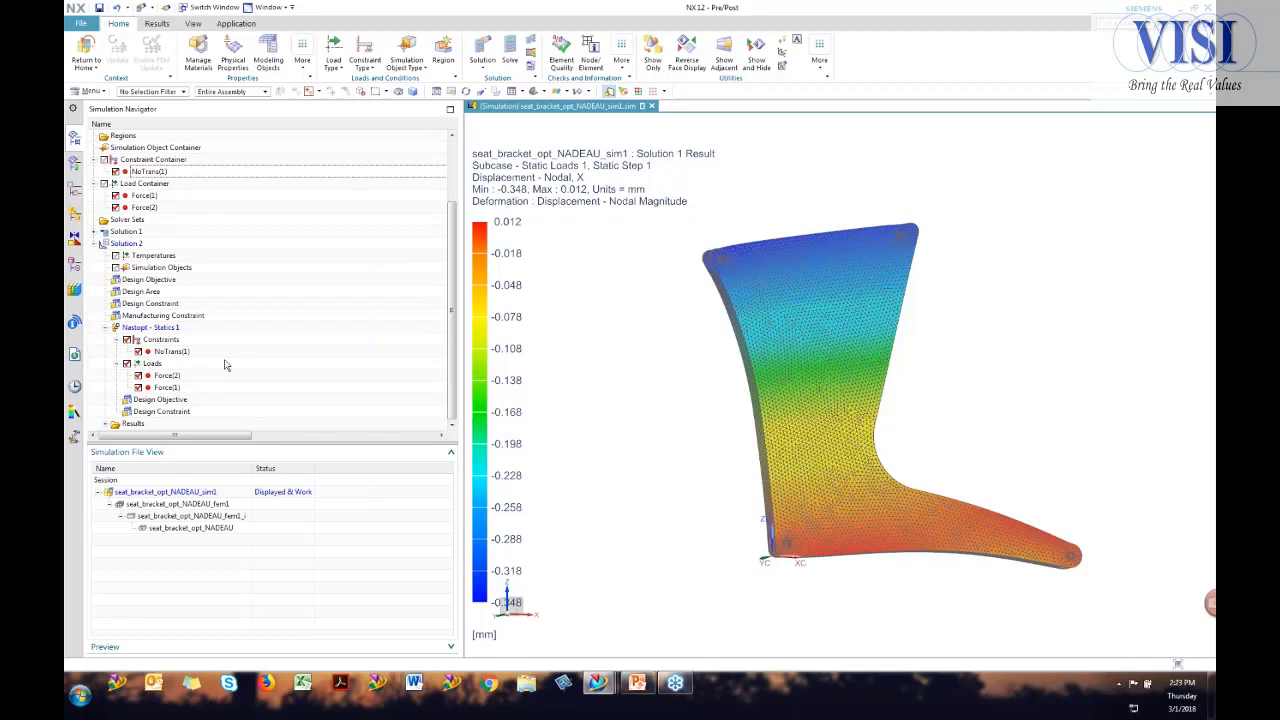
click(105, 327)
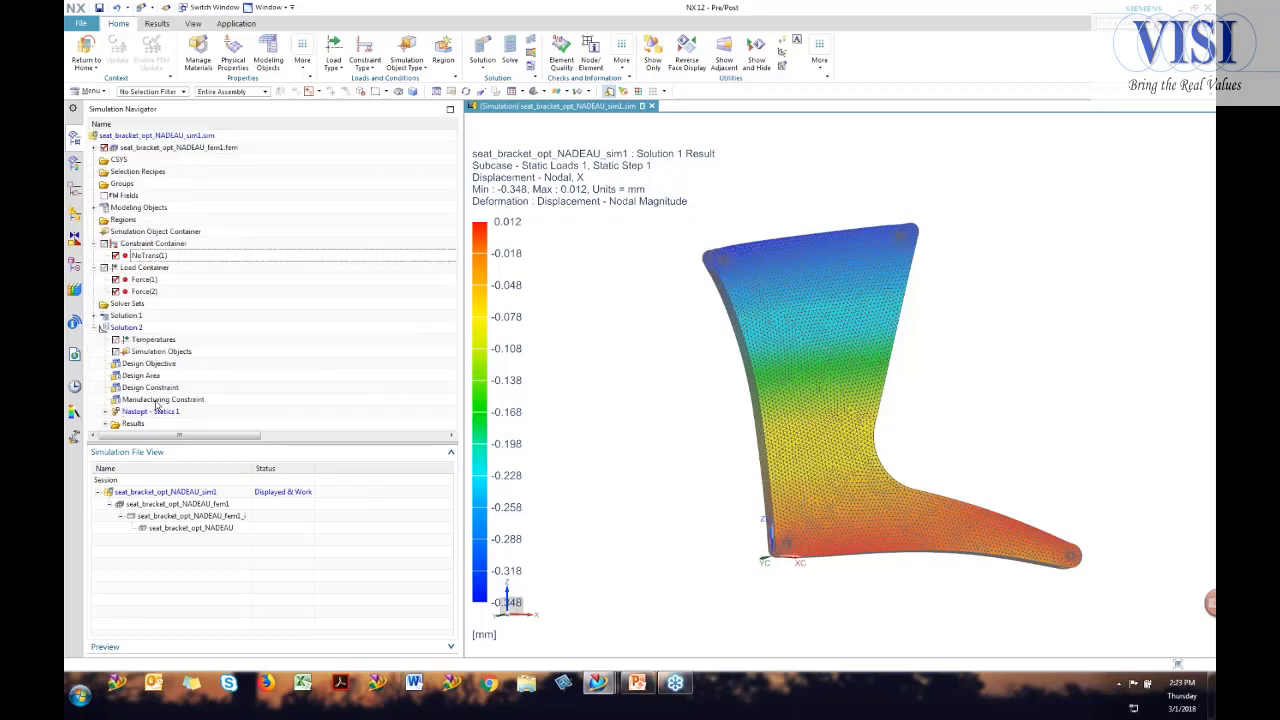
Define Solution 2's design objective with response type Compliance (CMPLNCE) and method MIN.
click(163, 366)
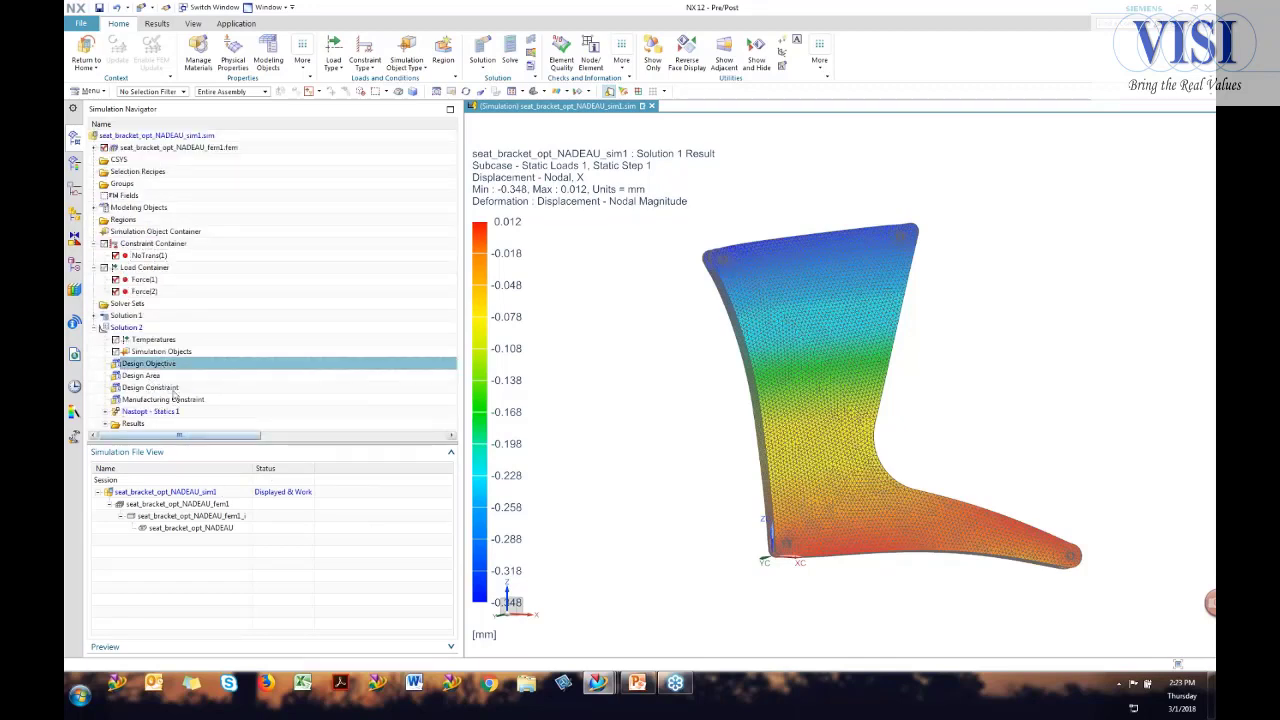
right_click(163, 366)
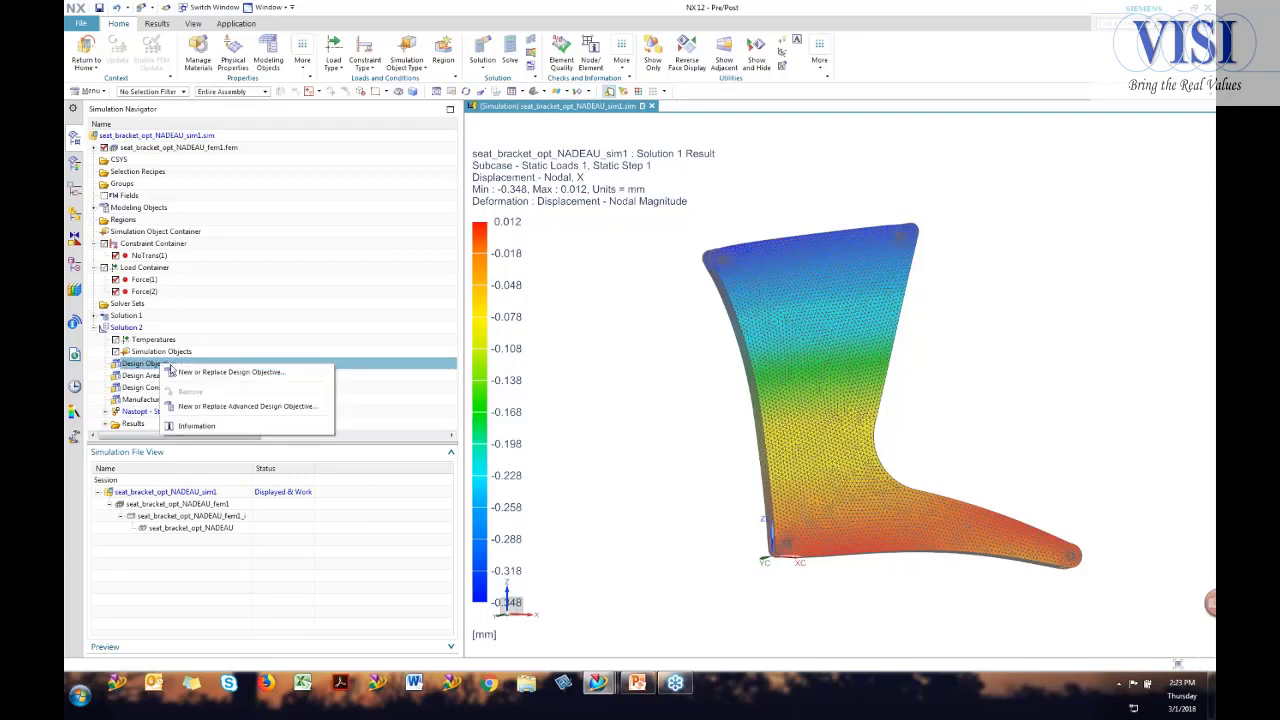
click(181, 372)
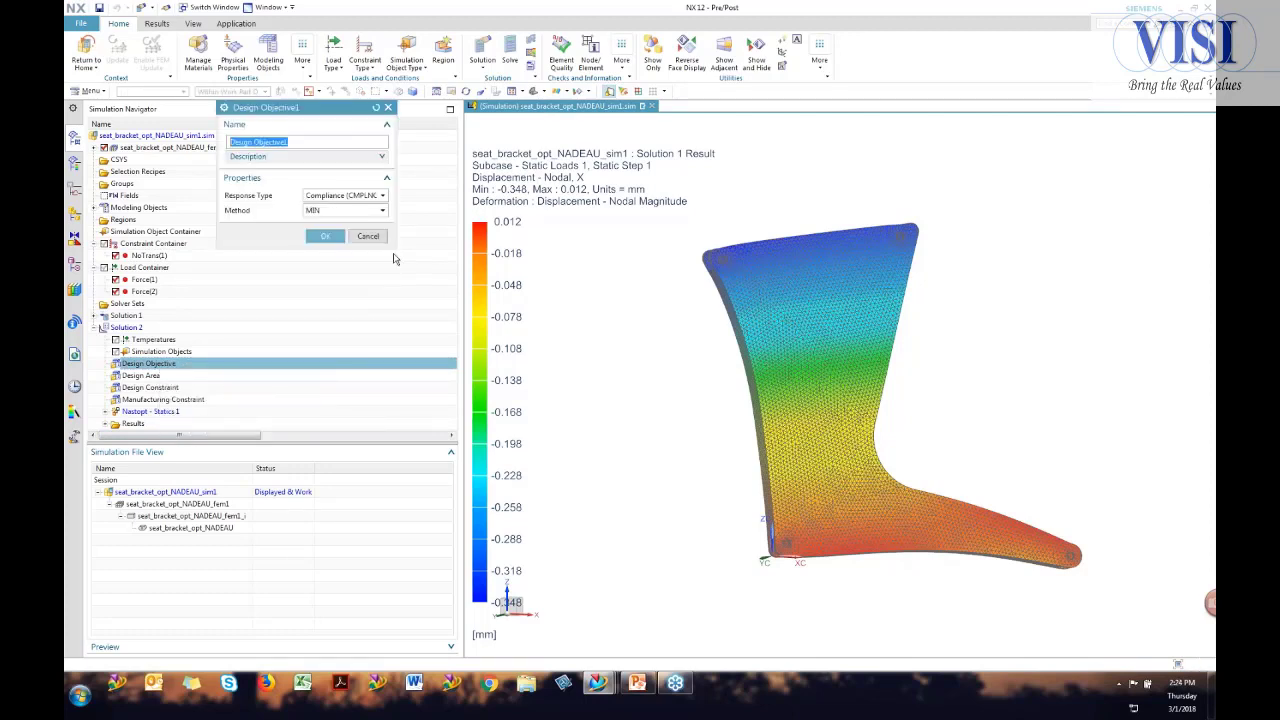
drag(394, 246, 487, 231)
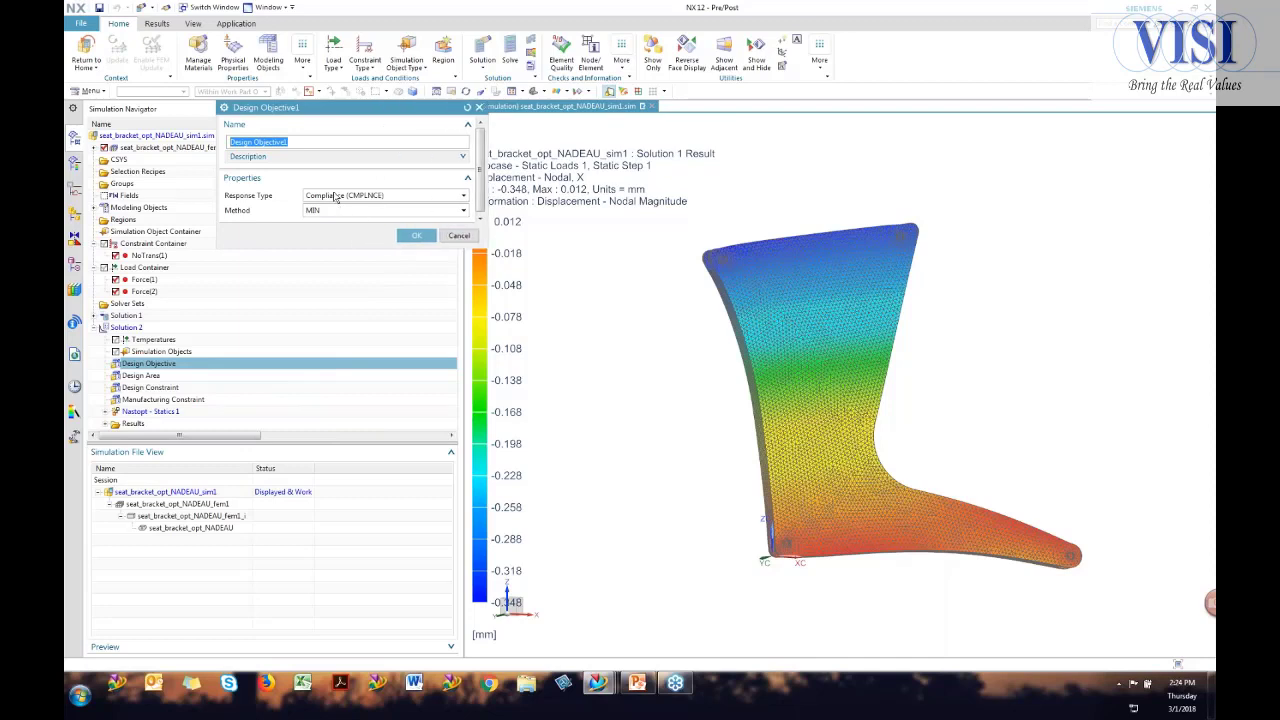
click(414, 237)
click(138, 380)
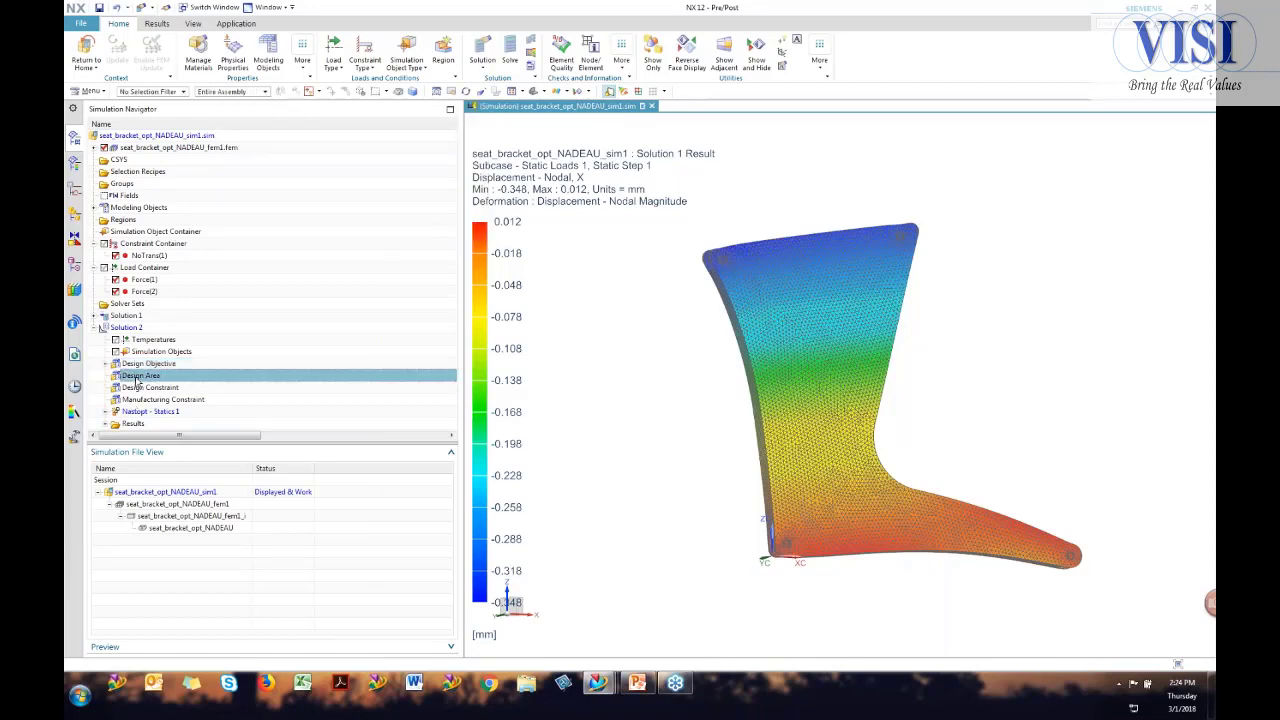
right_click(138, 382)
click(155, 387)
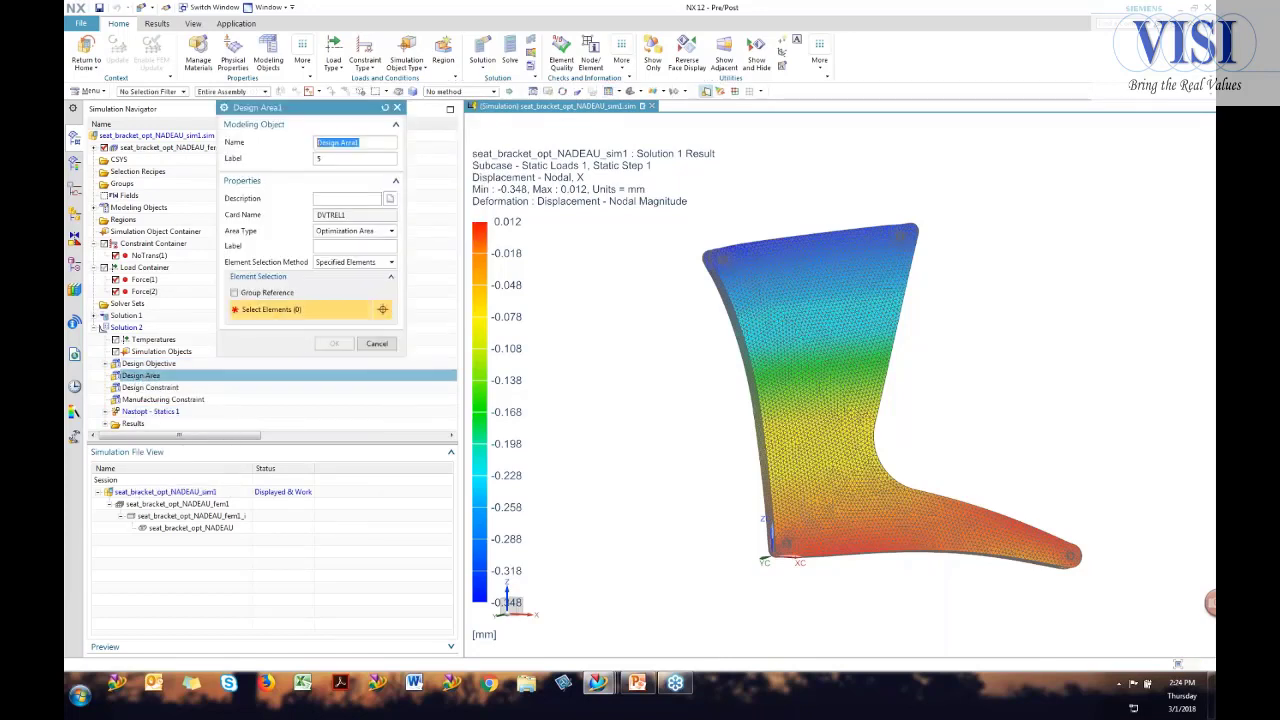
click(377, 343)
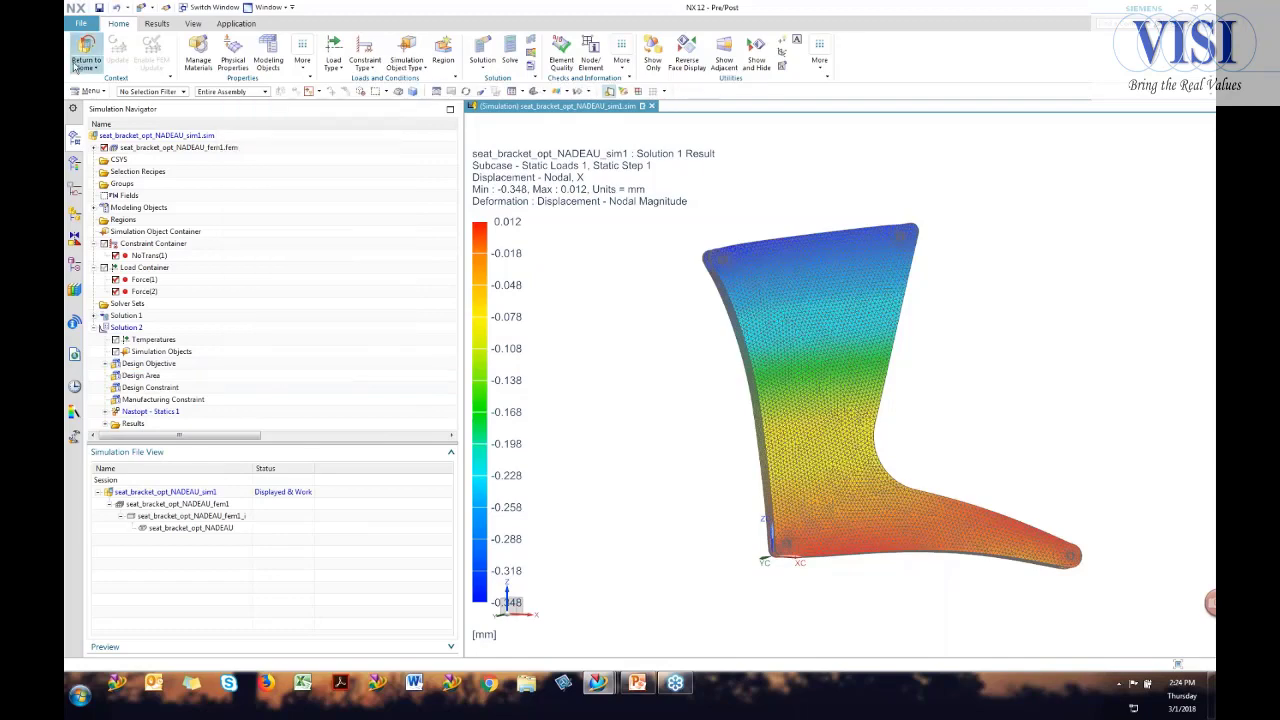
Leave the results display and create an Optimization Area design area named OPT from the bracket's main body.
click(86, 46)
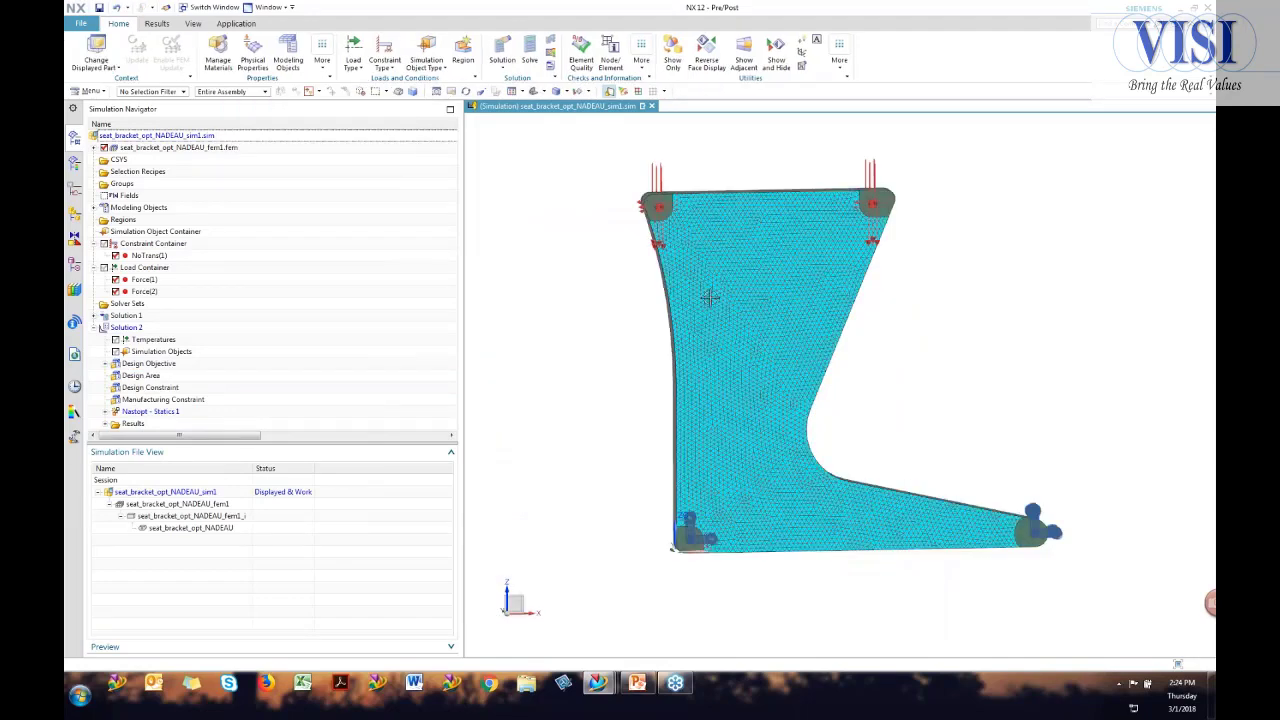
click(150, 377)
right_click(150, 377)
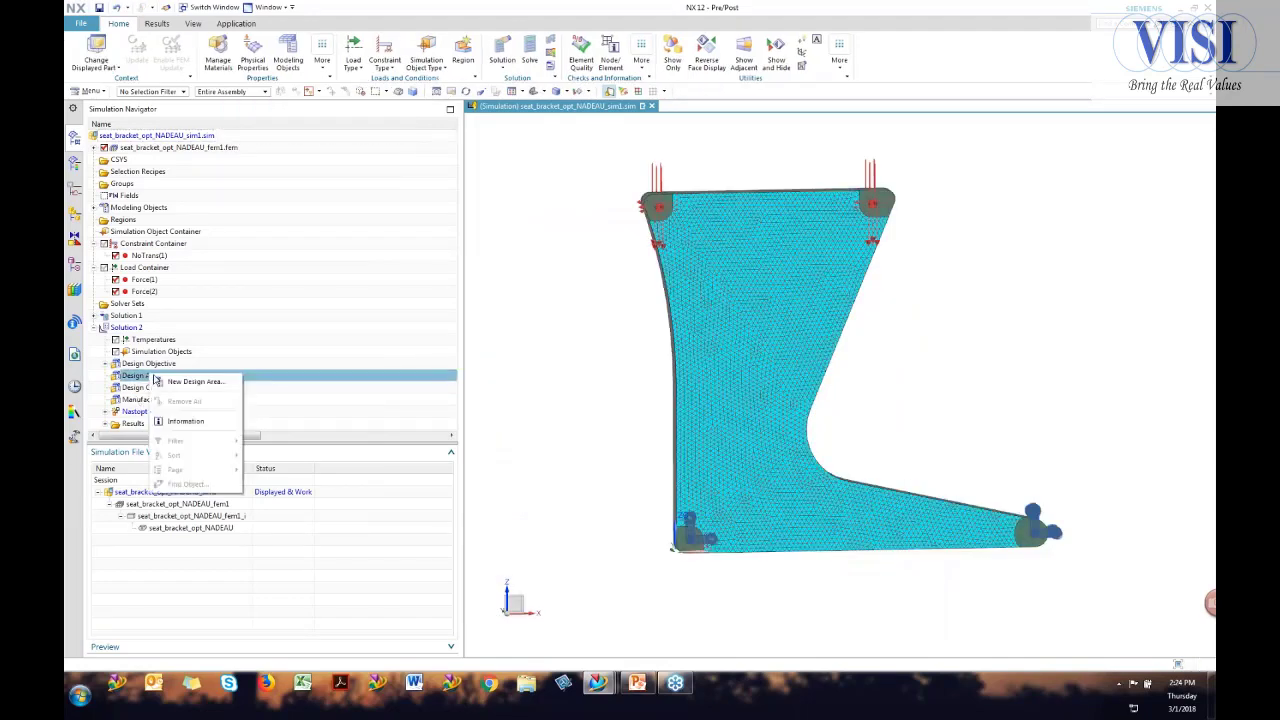
click(167, 382)
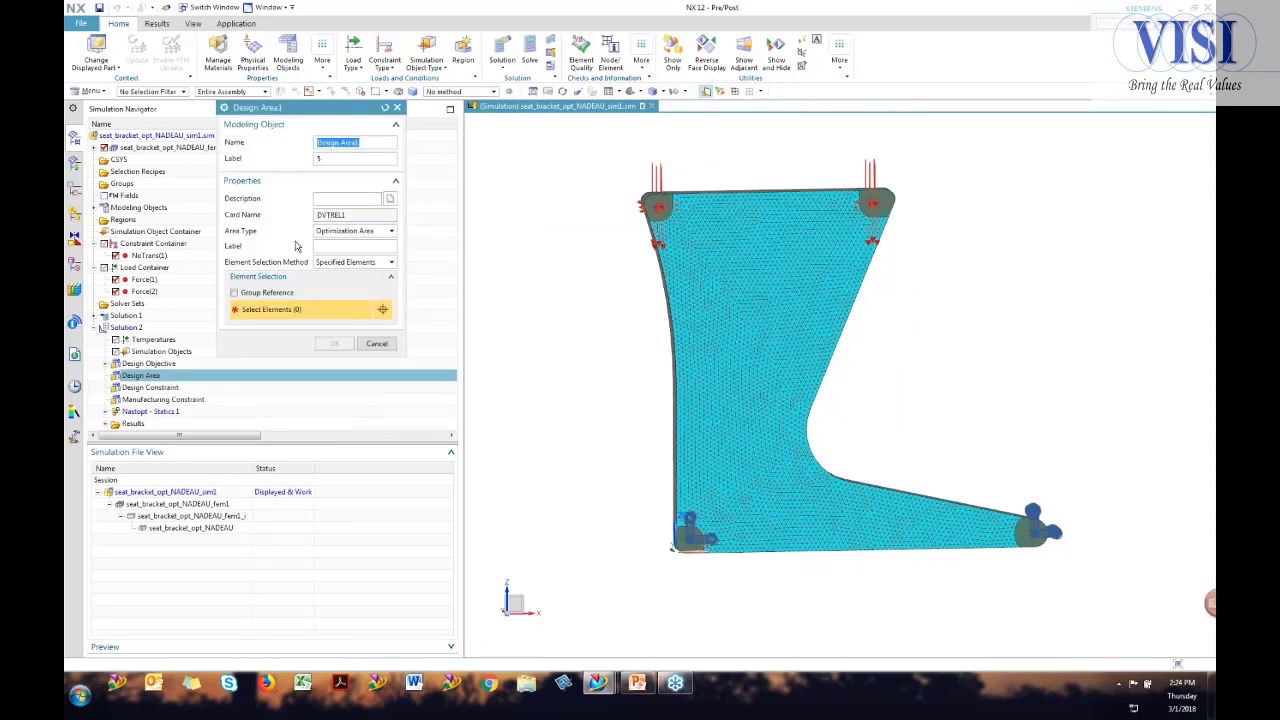
text(OPT)
click(688, 287)
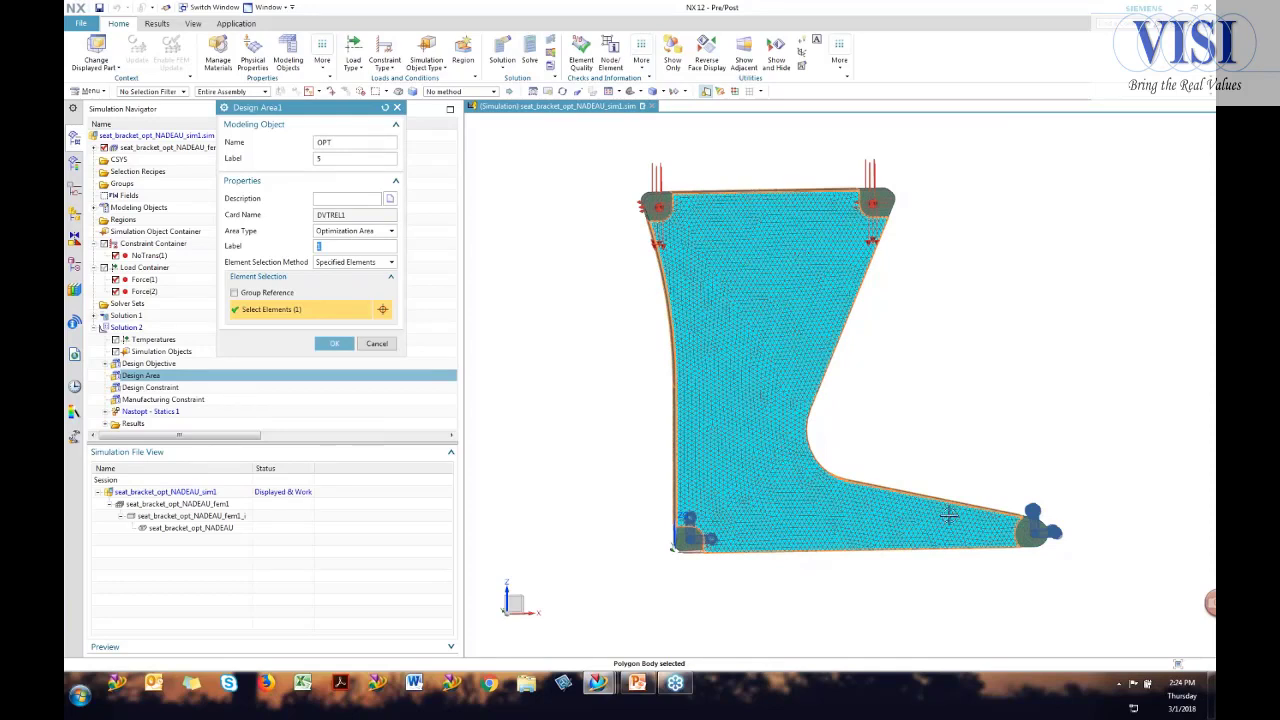
click(332, 343)
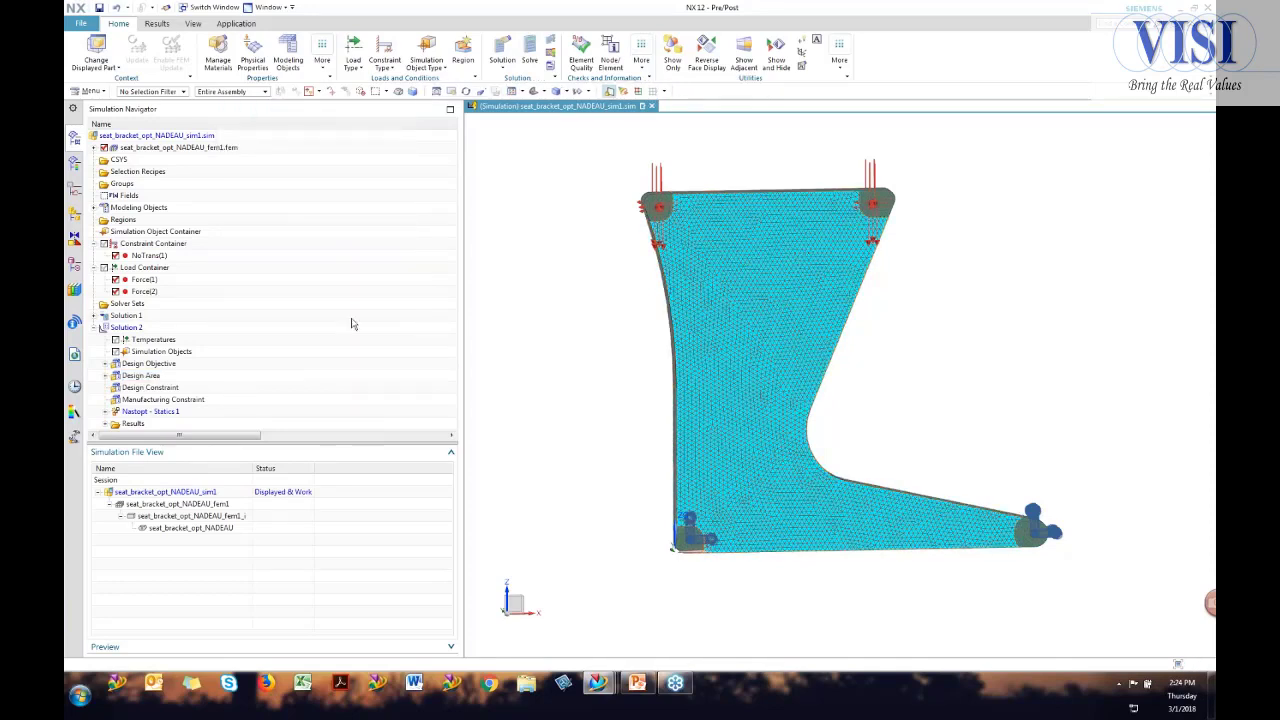
Start a new design area in Solution 2 named FRZ with area type Frozen Area.
click(105, 375)
click(140, 375)
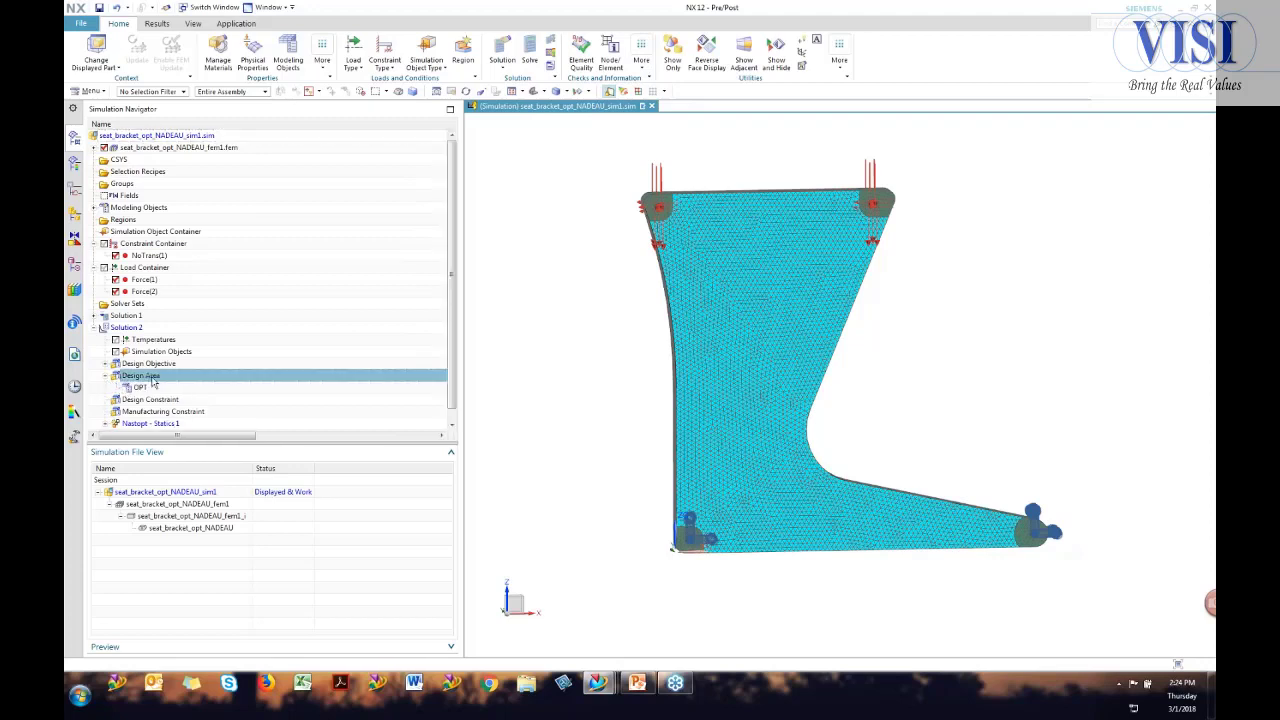
right_click(152, 377)
click(178, 388)
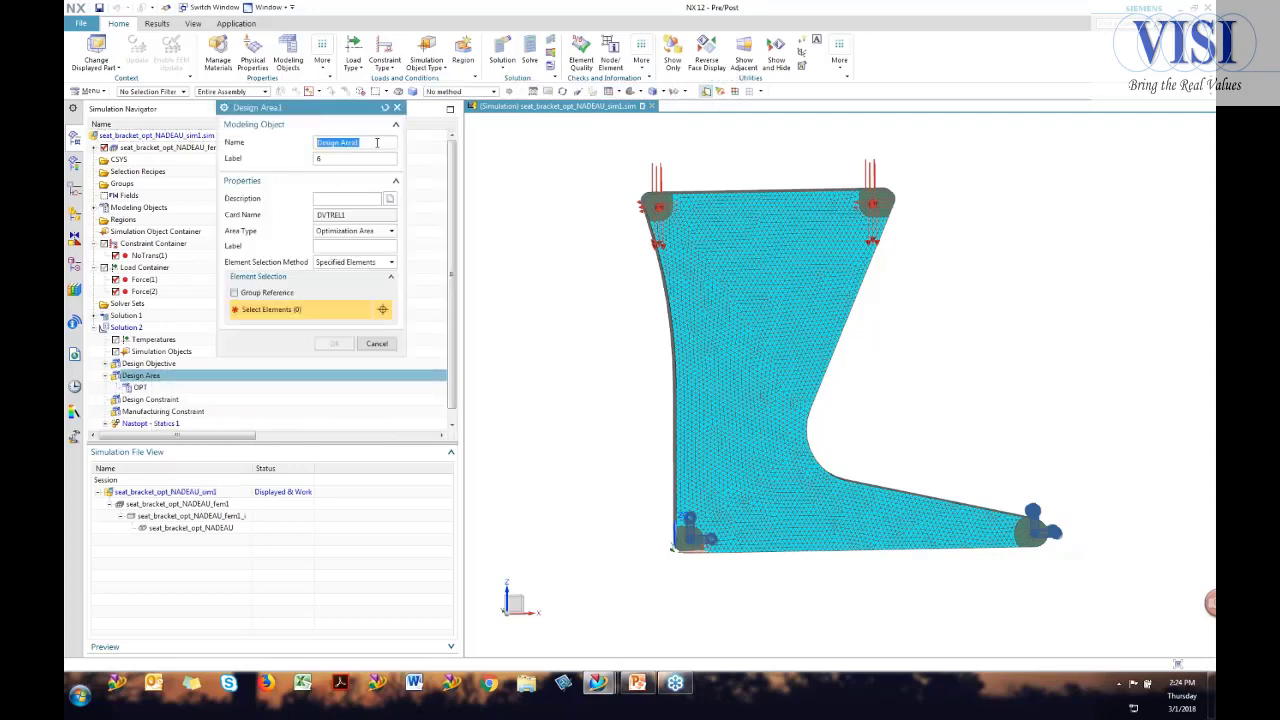
text(FRZ)
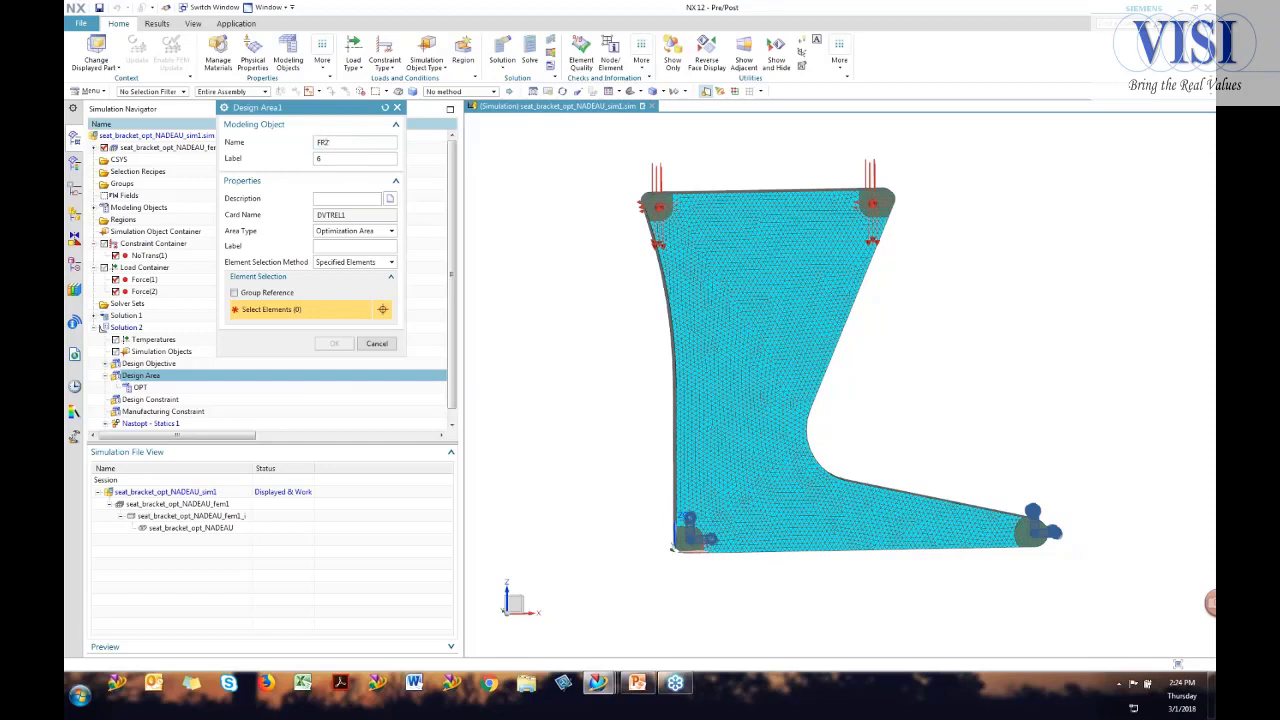
click(388, 231)
click(358, 254)
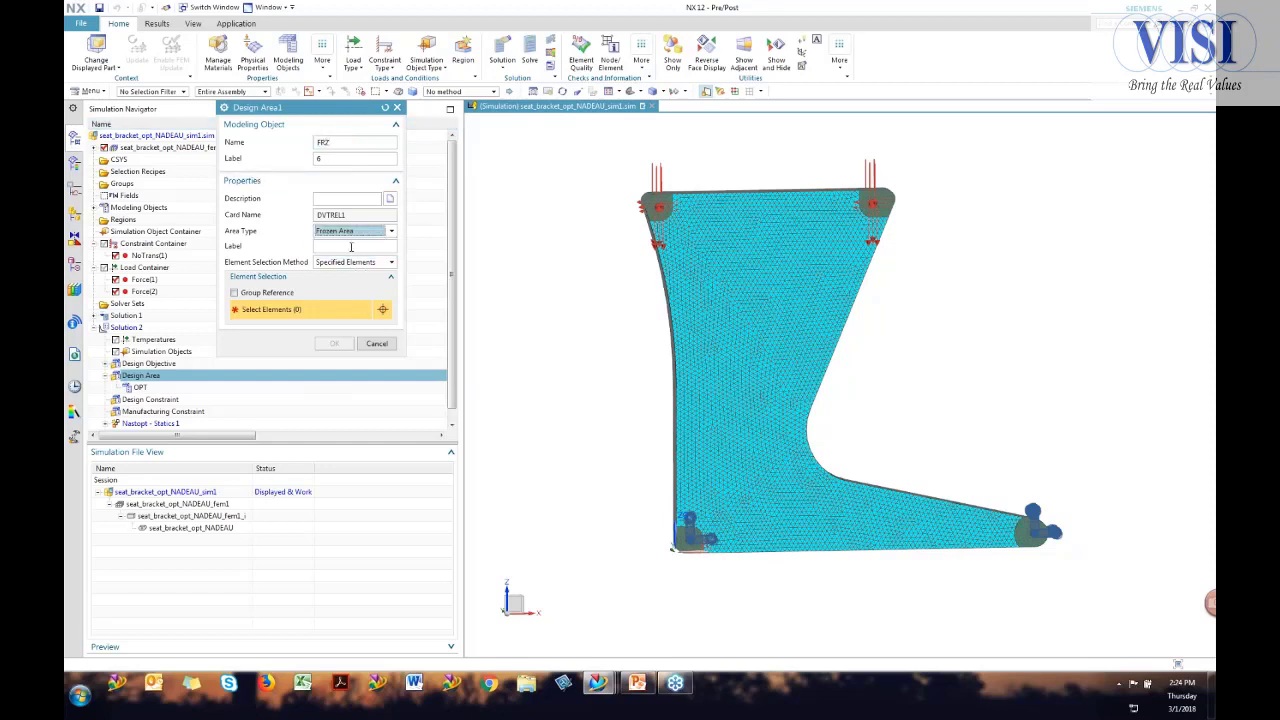
Assign the four corner pad bodies to the frozen area with label 2, create it, and check the bodies covered by OPT and FRZ.
click(657, 210)
click(880, 212)
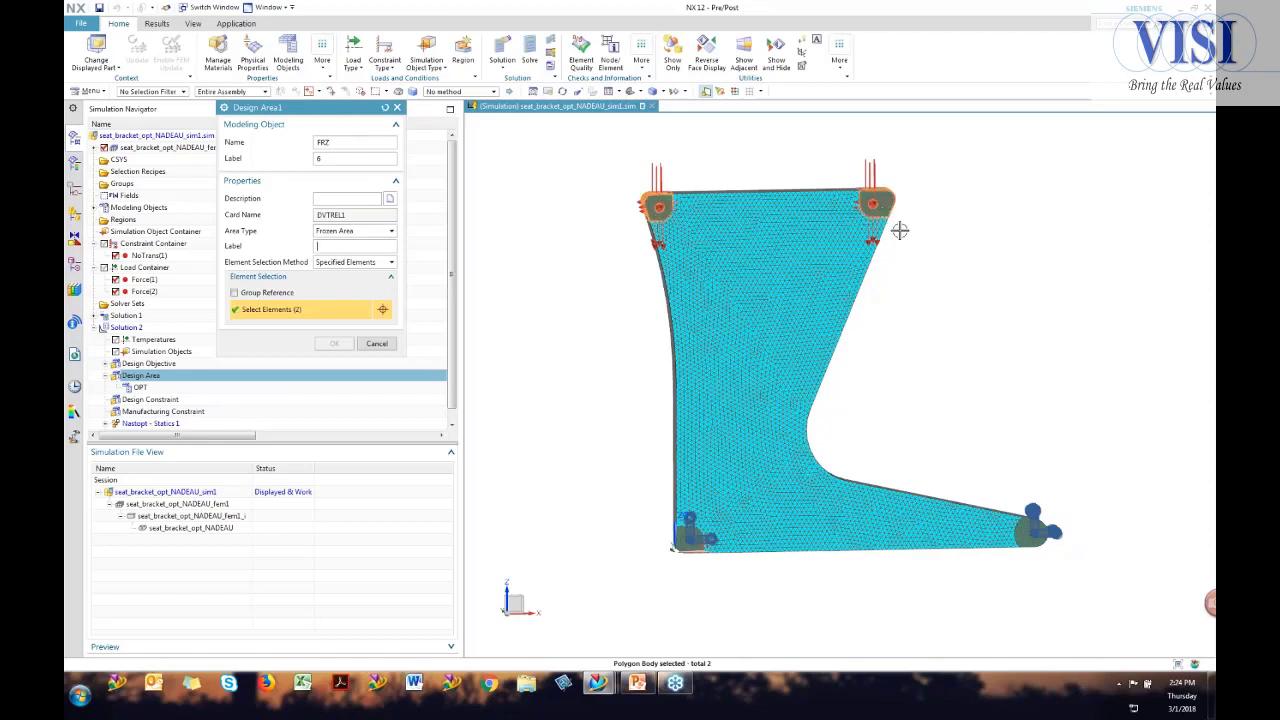
click(1034, 526)
click(688, 540)
text(2)
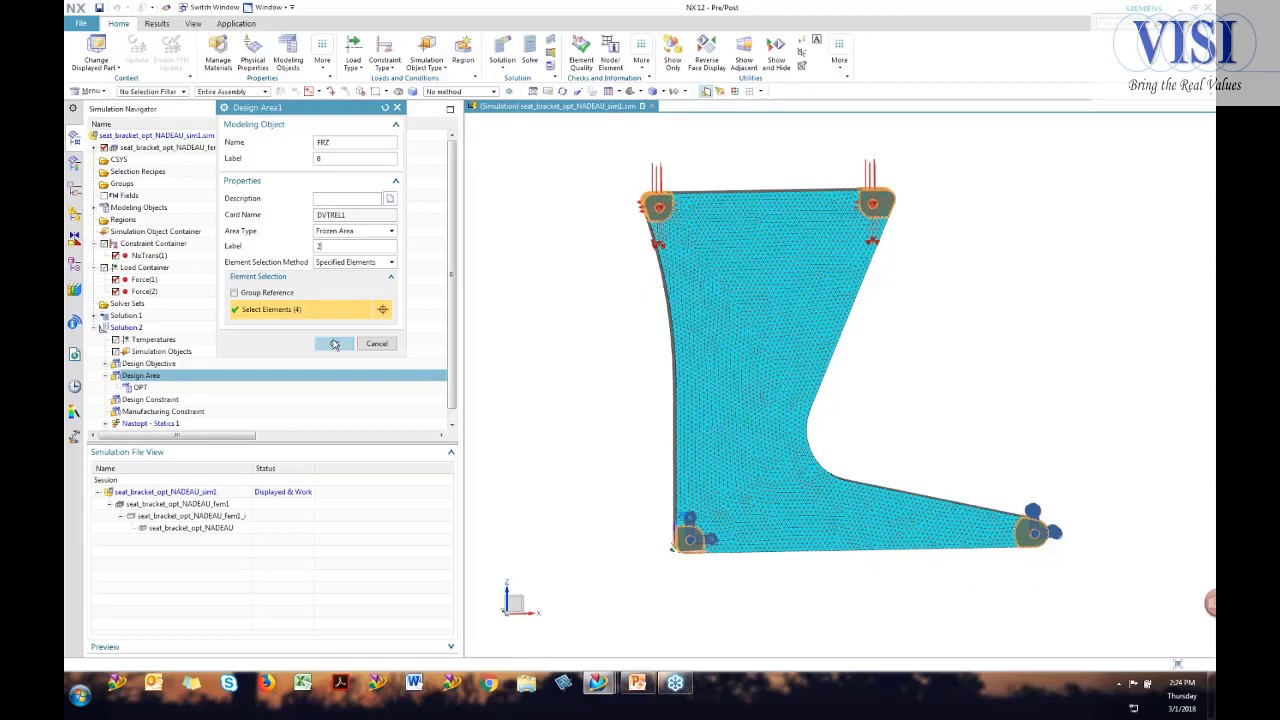
click(335, 343)
click(145, 391)
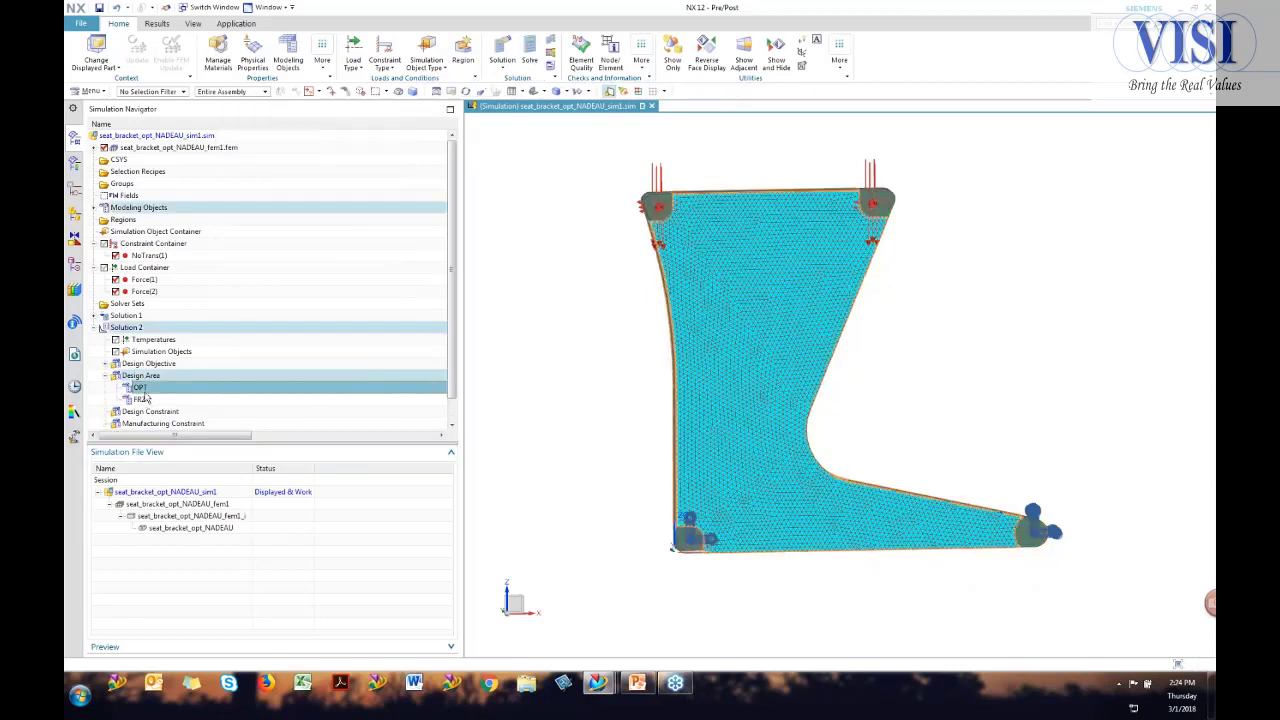
click(141, 400)
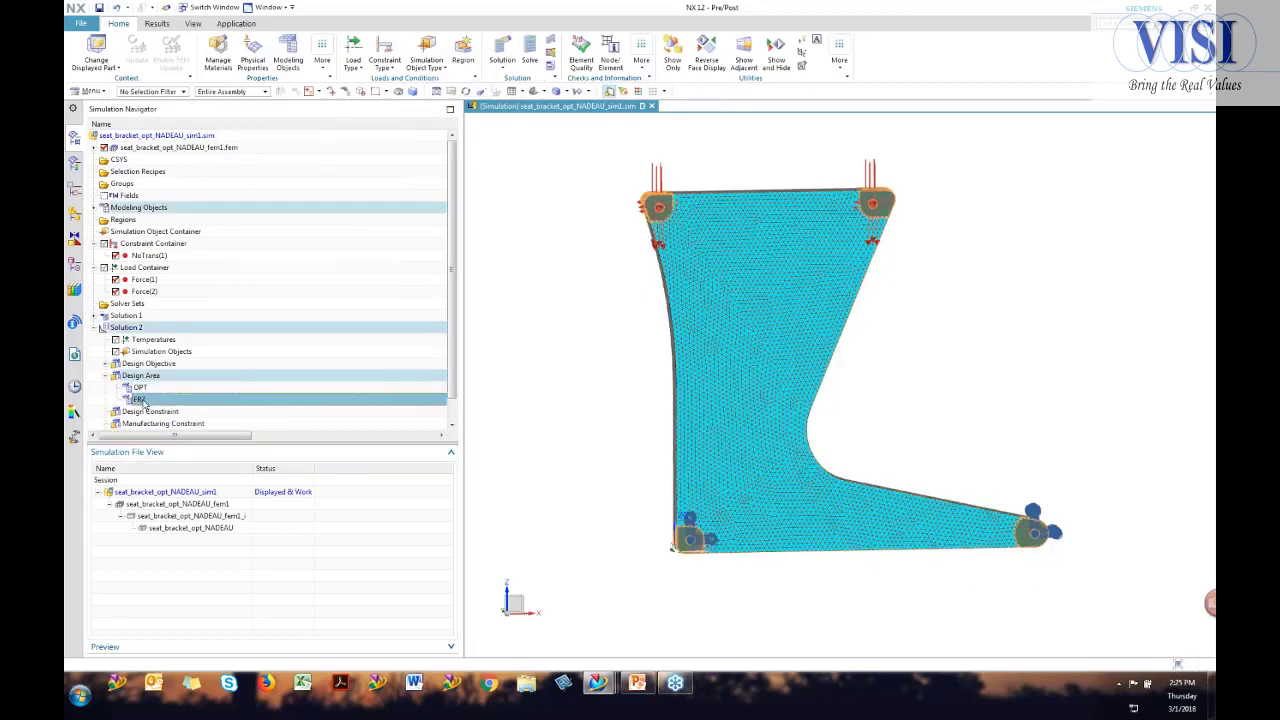
Create a design constraint for Solution 2 with response type Total Model Weight (WEIGHT).
click(201, 412)
scroll(170, 400, down, 1)
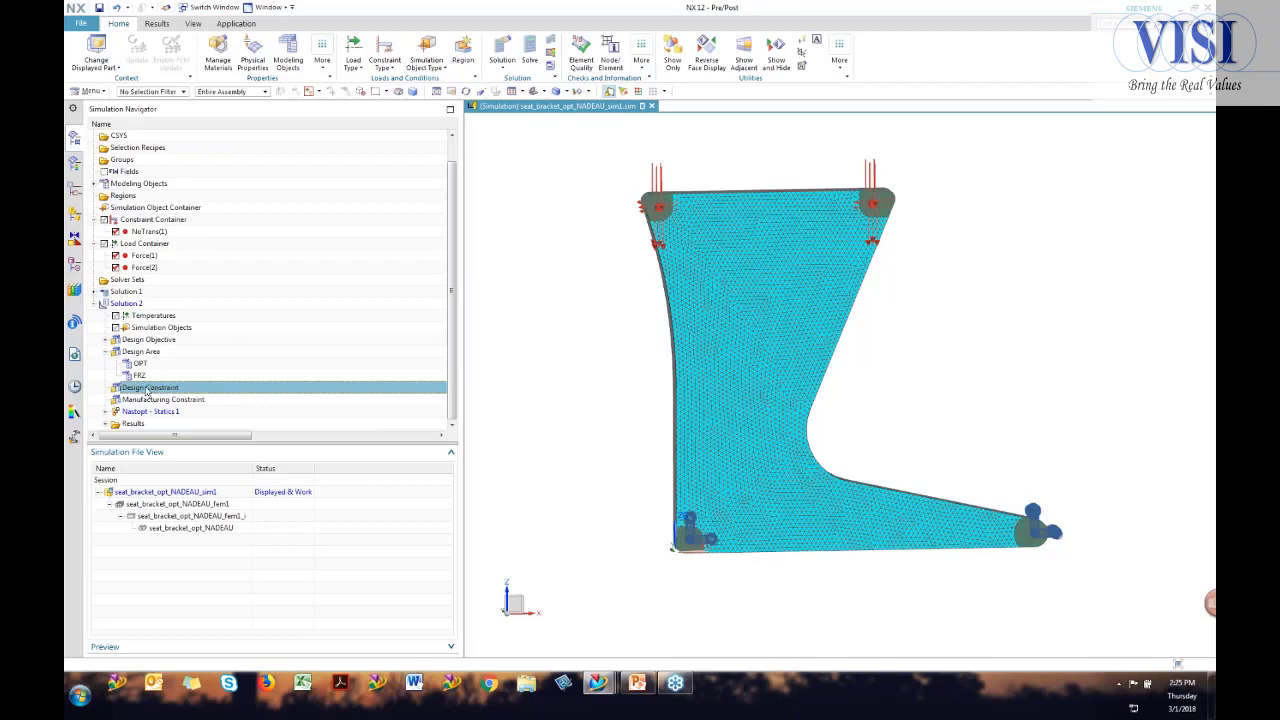
right_click(148, 391)
click(190, 395)
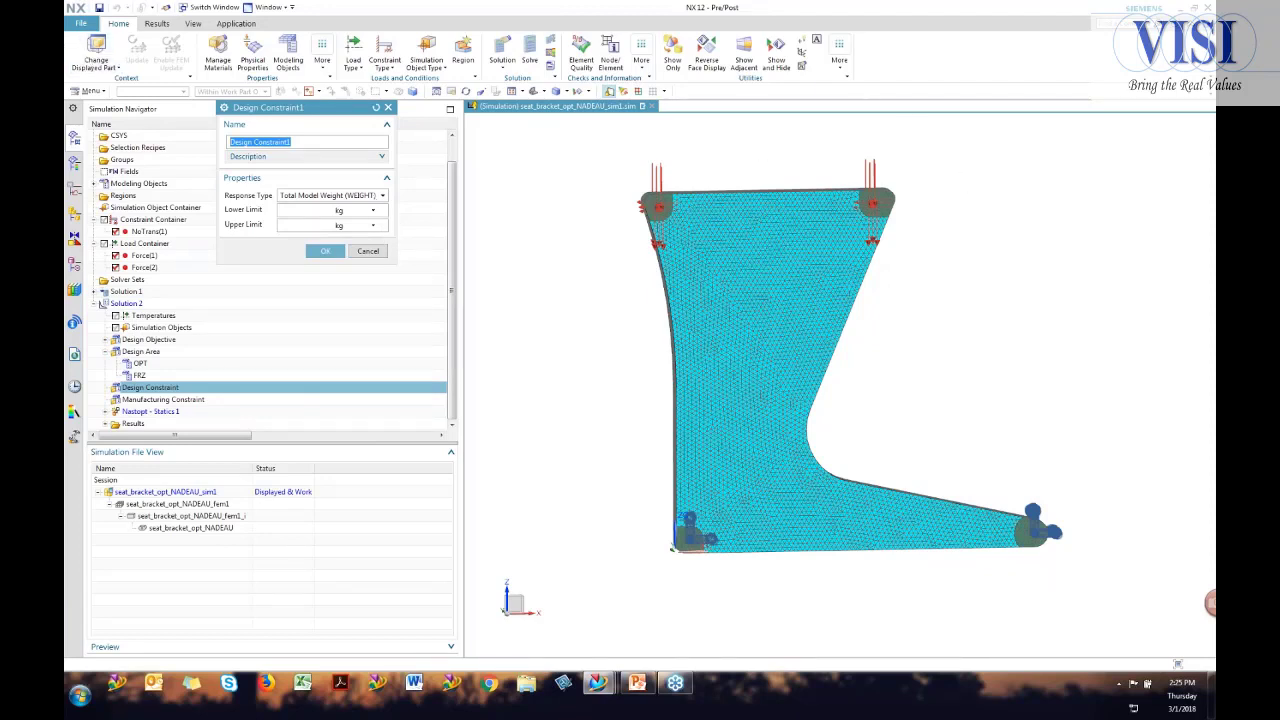
click(291, 211)
click(325, 251)
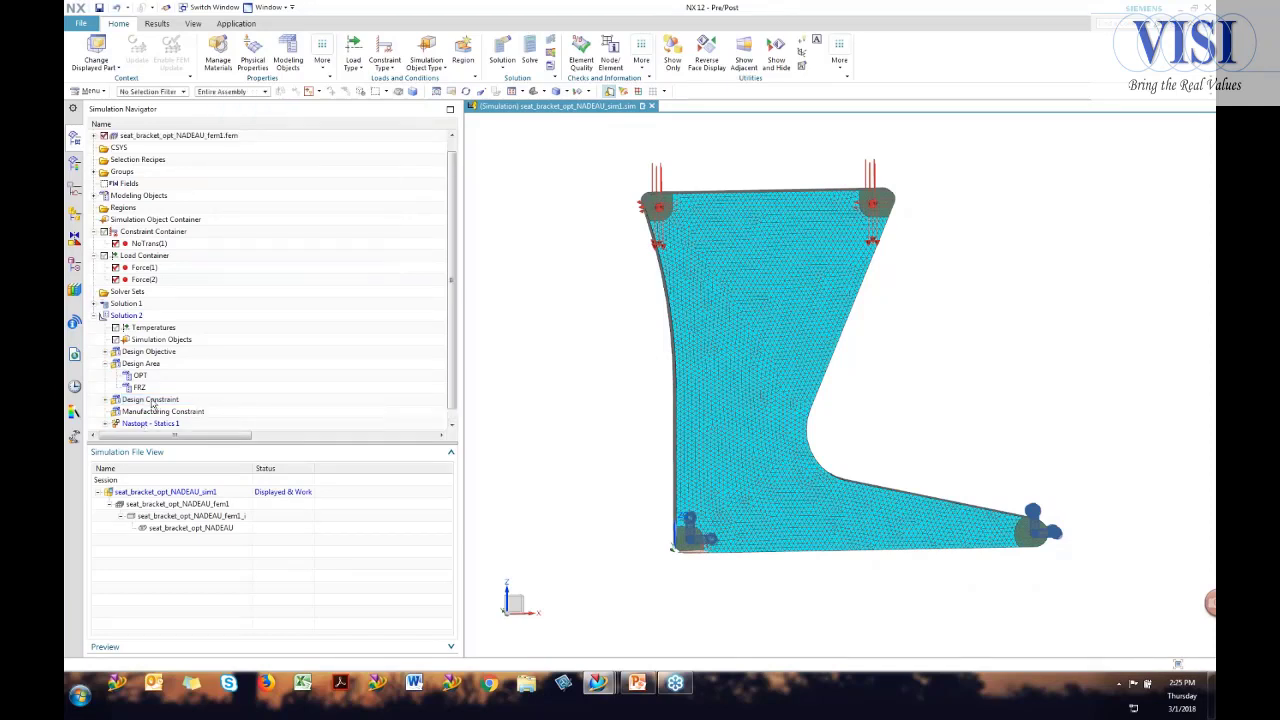
Start a Planar Symmetry manufacturing constraint with its plane point at the midpoint of the thickness edge below the upper pad's slot.
click(168, 401)
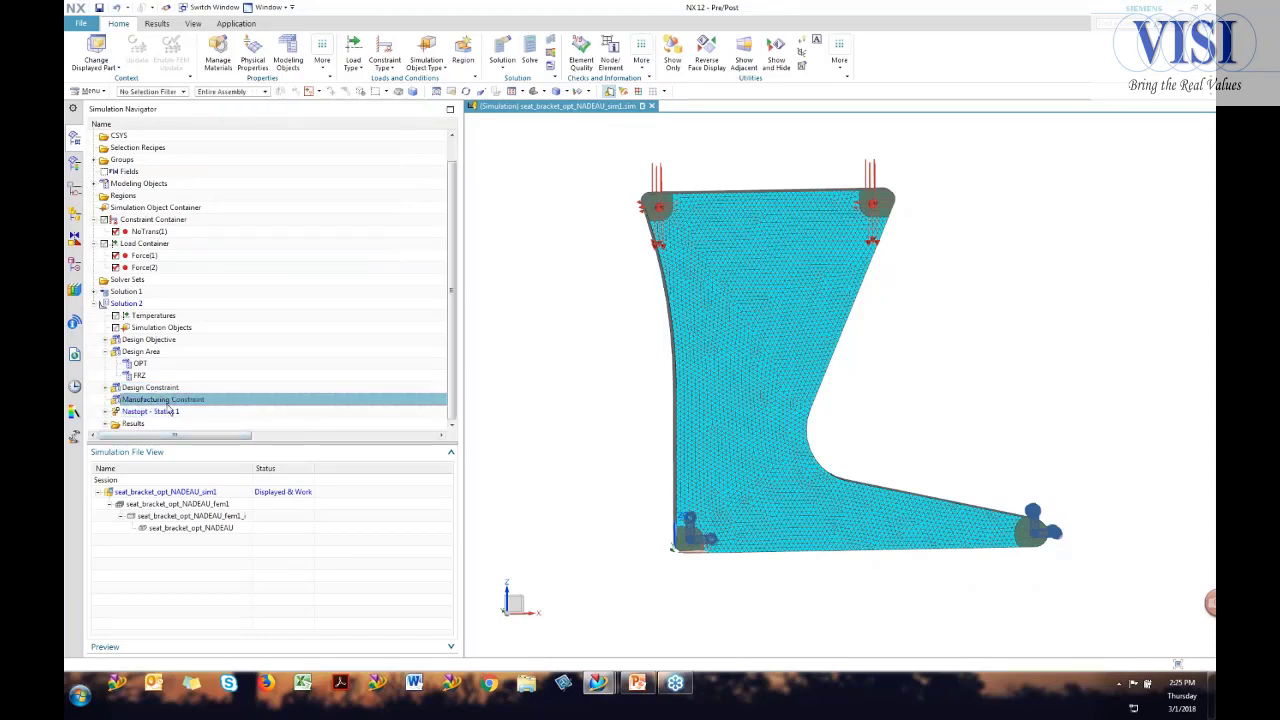
right_click(170, 410)
click(268, 413)
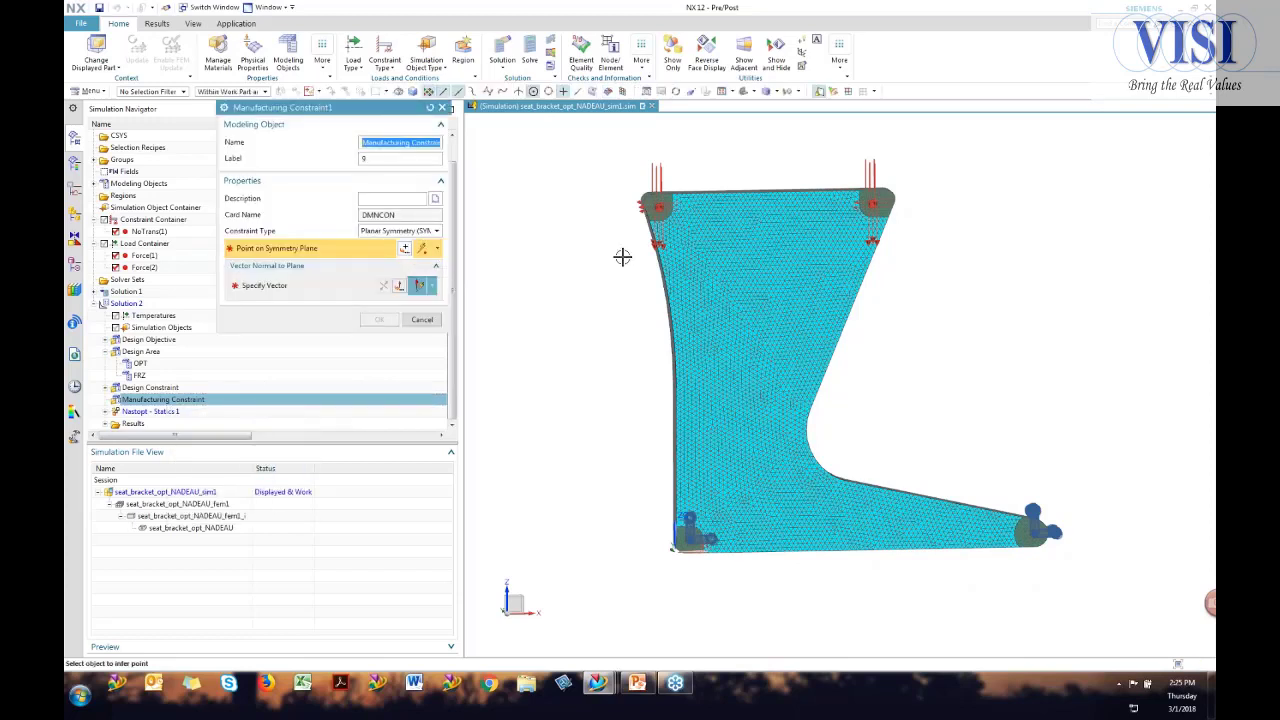
middle_drag(636, 254, 826, 331)
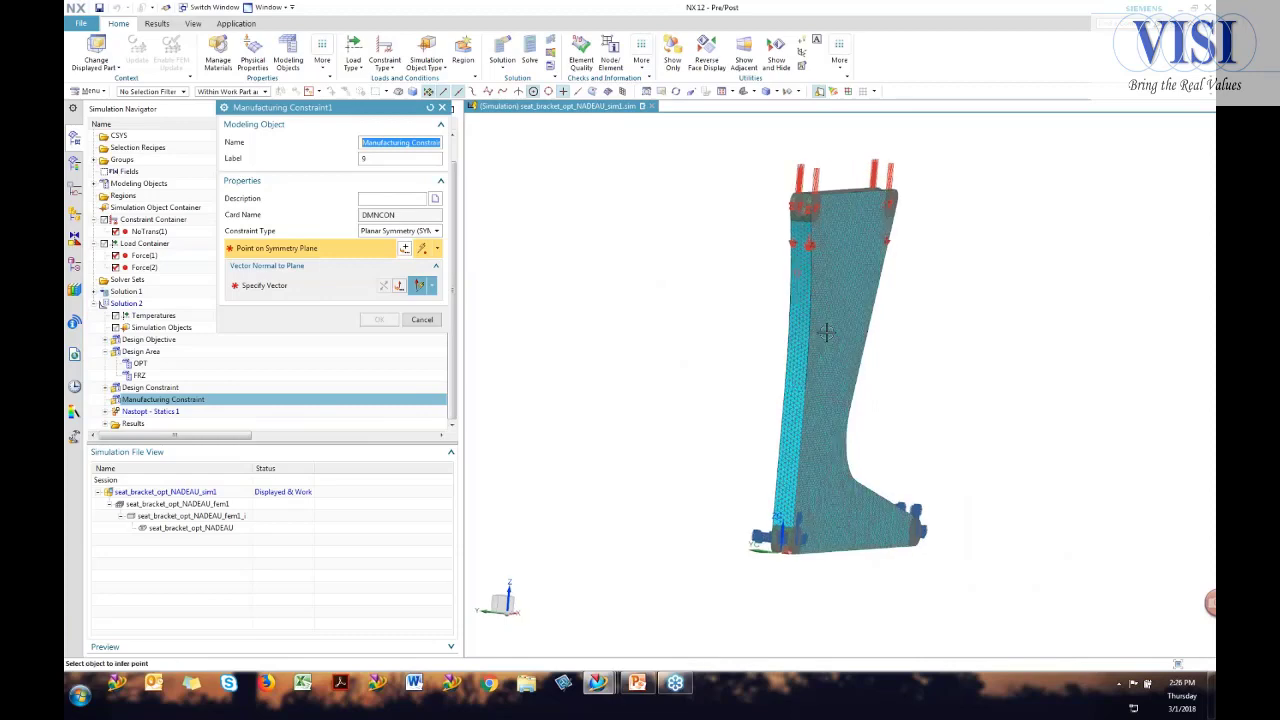
scroll(855, 418, up, 3)
scroll(855, 418, up, 2)
ctrl+middle_drag(749, 205, 755, 268)
shift+middle_drag(737, 179, 737, 535)
scroll(745, 160, up, 2)
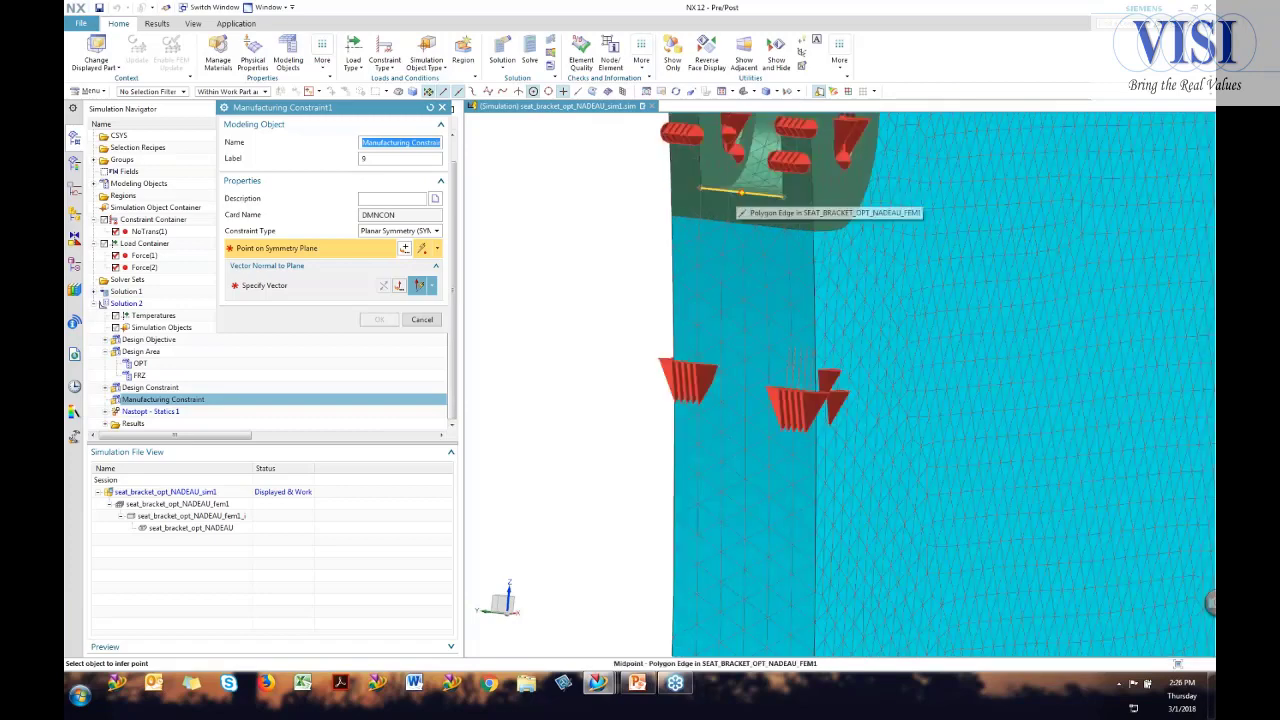
scroll(741, 192, up, 2)
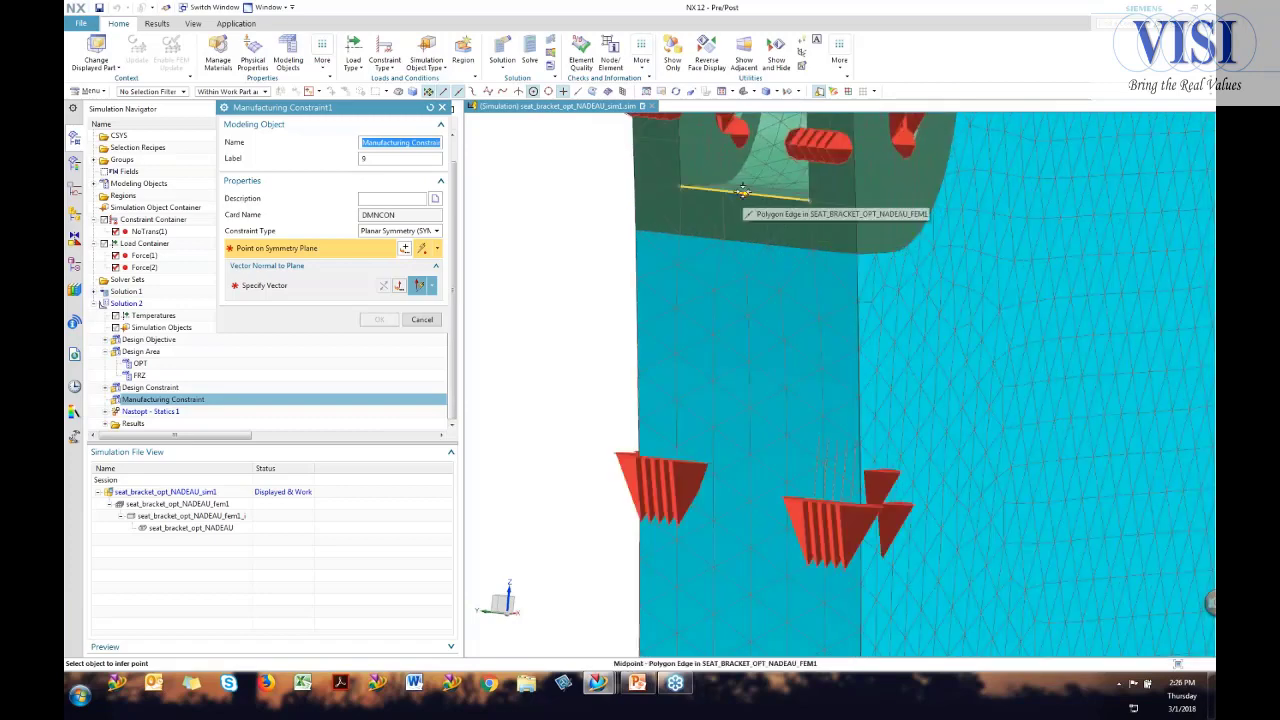
click(741, 192)
click(826, 207)
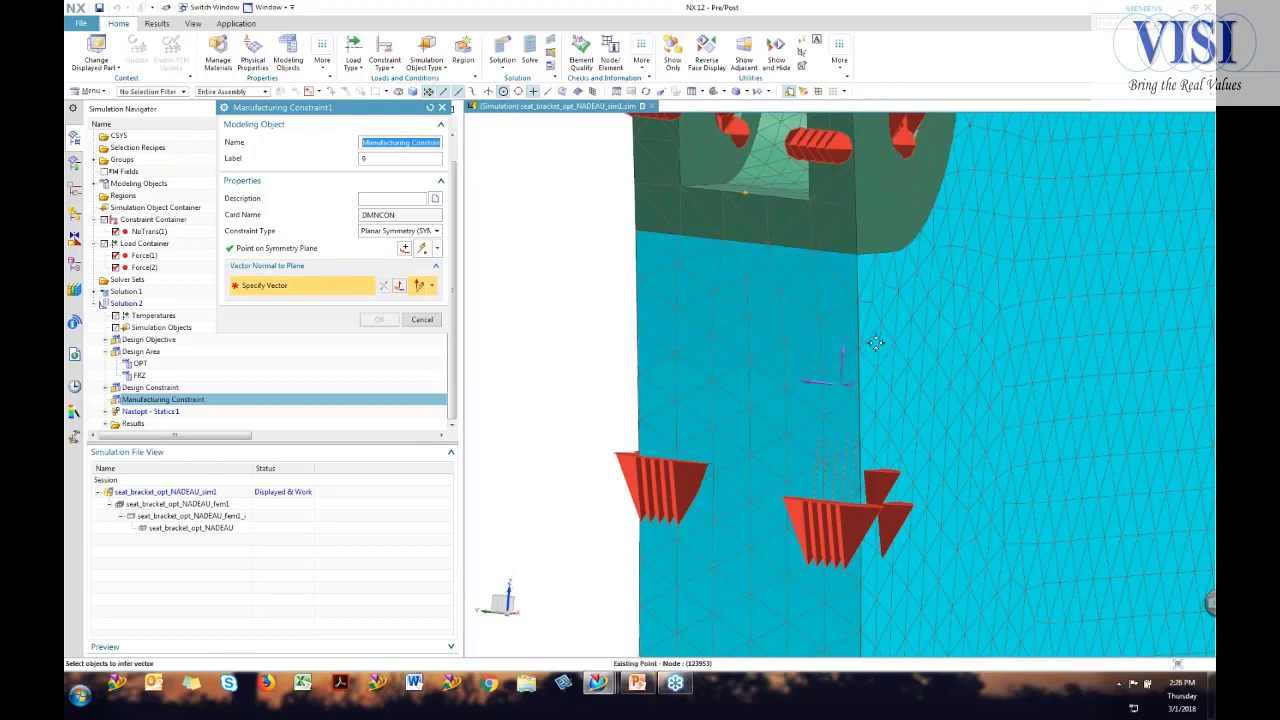
Set the symmetry plane's normal vector along the Y axis and create the manufacturing constraint.
middle_drag(860, 344, 892, 343)
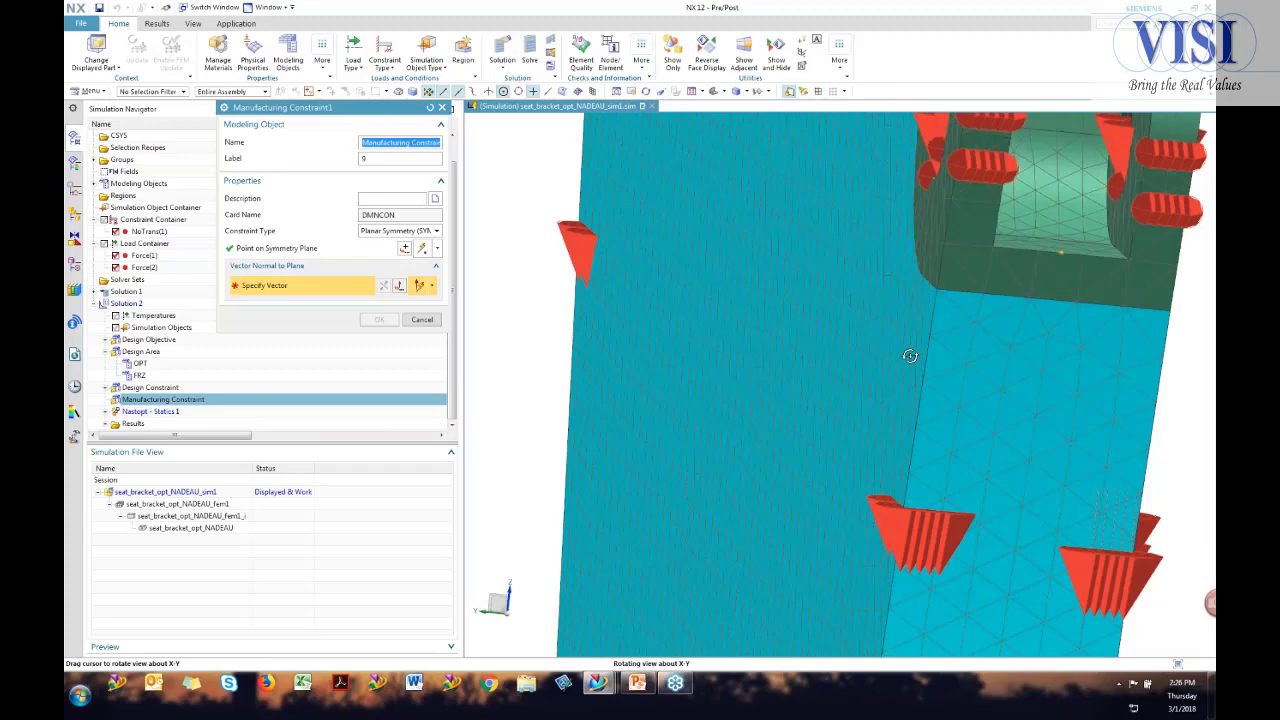
middle_drag(910, 356, 860, 345)
scroll(860, 345, down, 5)
click(685, 271)
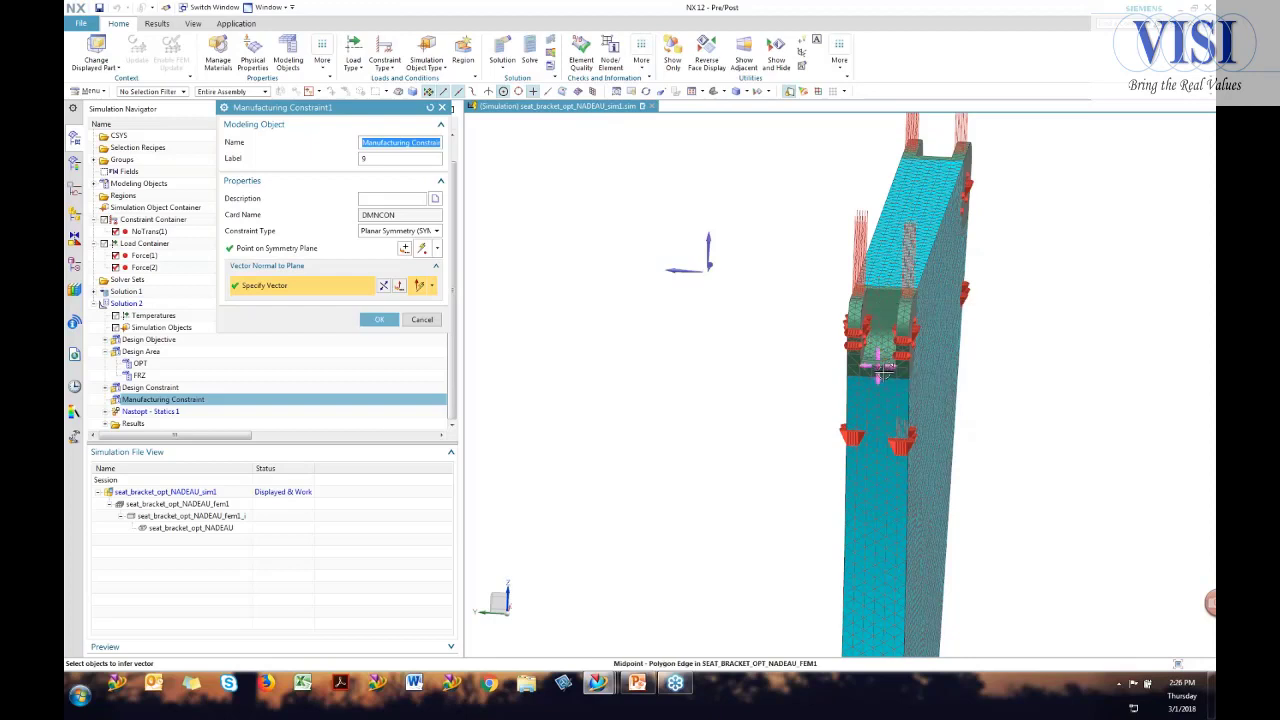
click(381, 319)
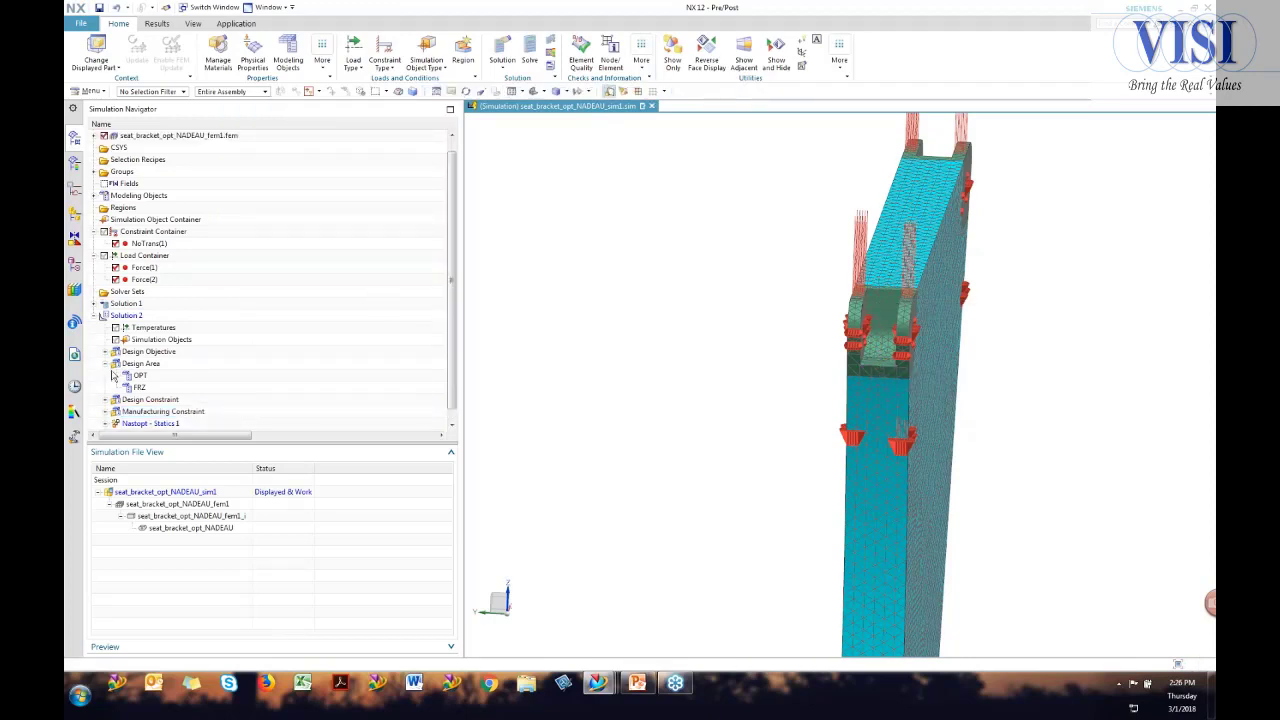
Review Solution 2's optimization definitions and expand Nastopt - Statics 1 to examine its constraints, loads and design entries.
click(191, 399)
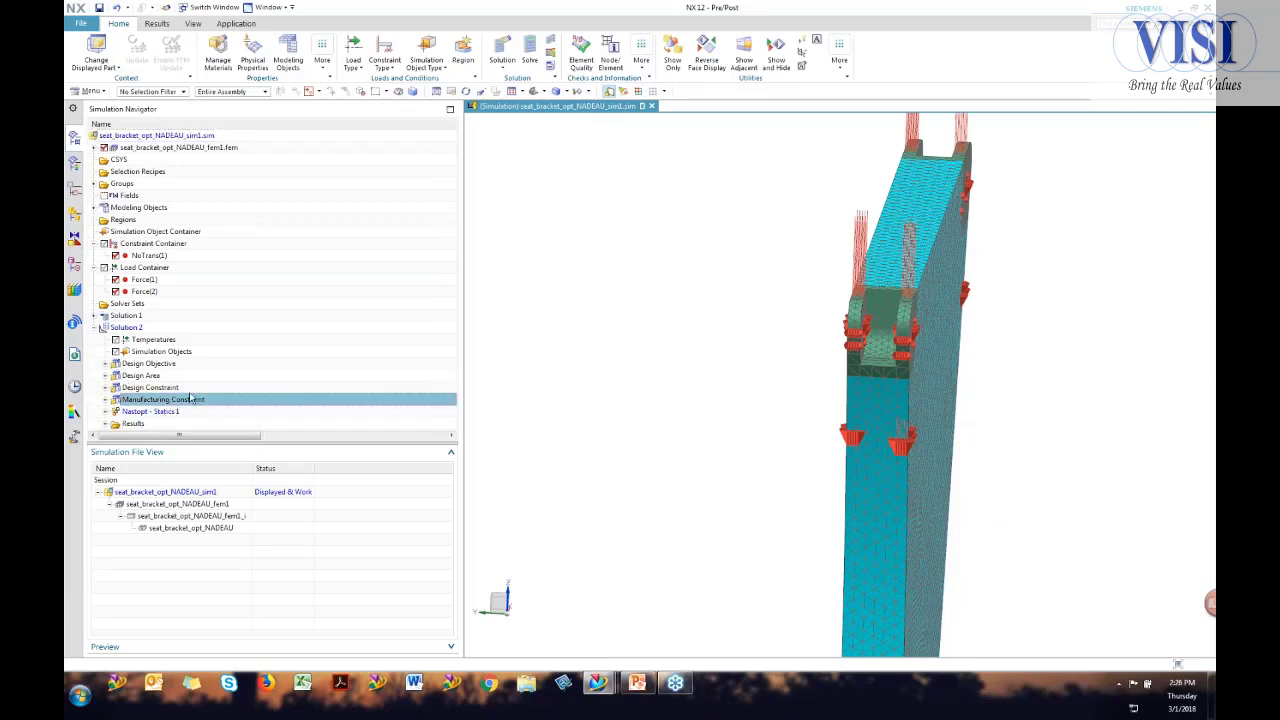
click(183, 411)
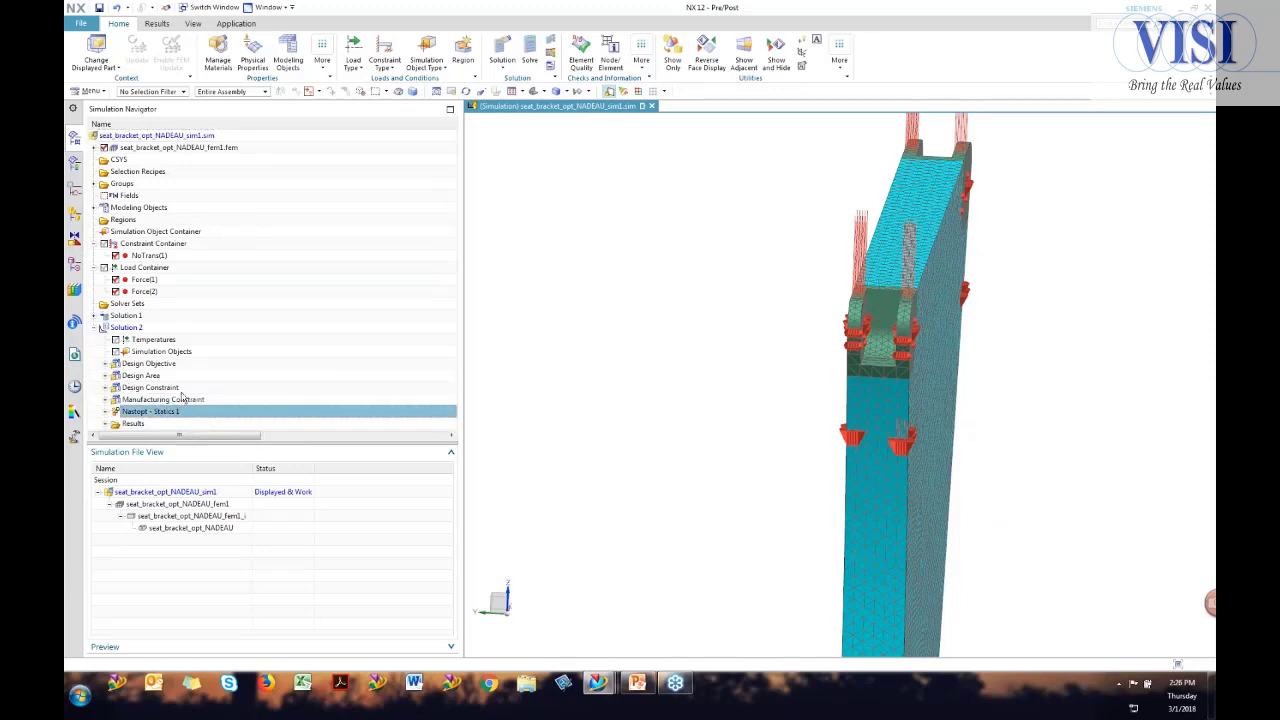
click(165, 400)
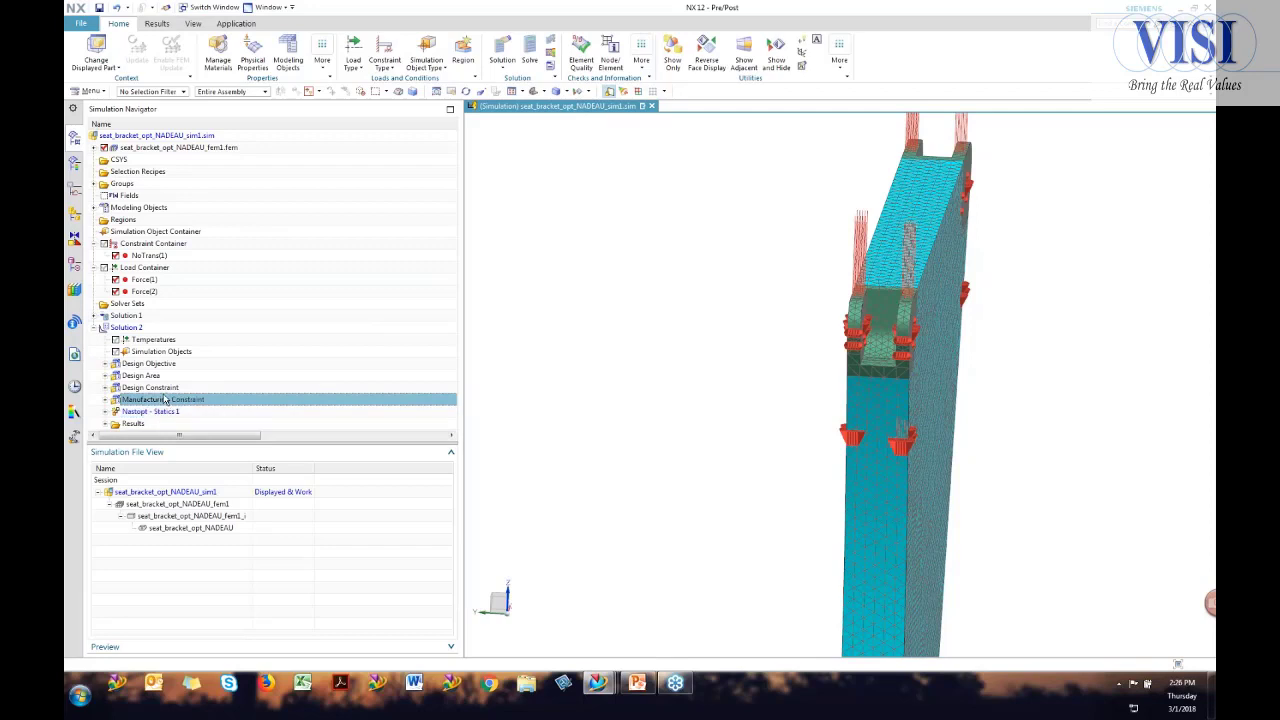
click(102, 412)
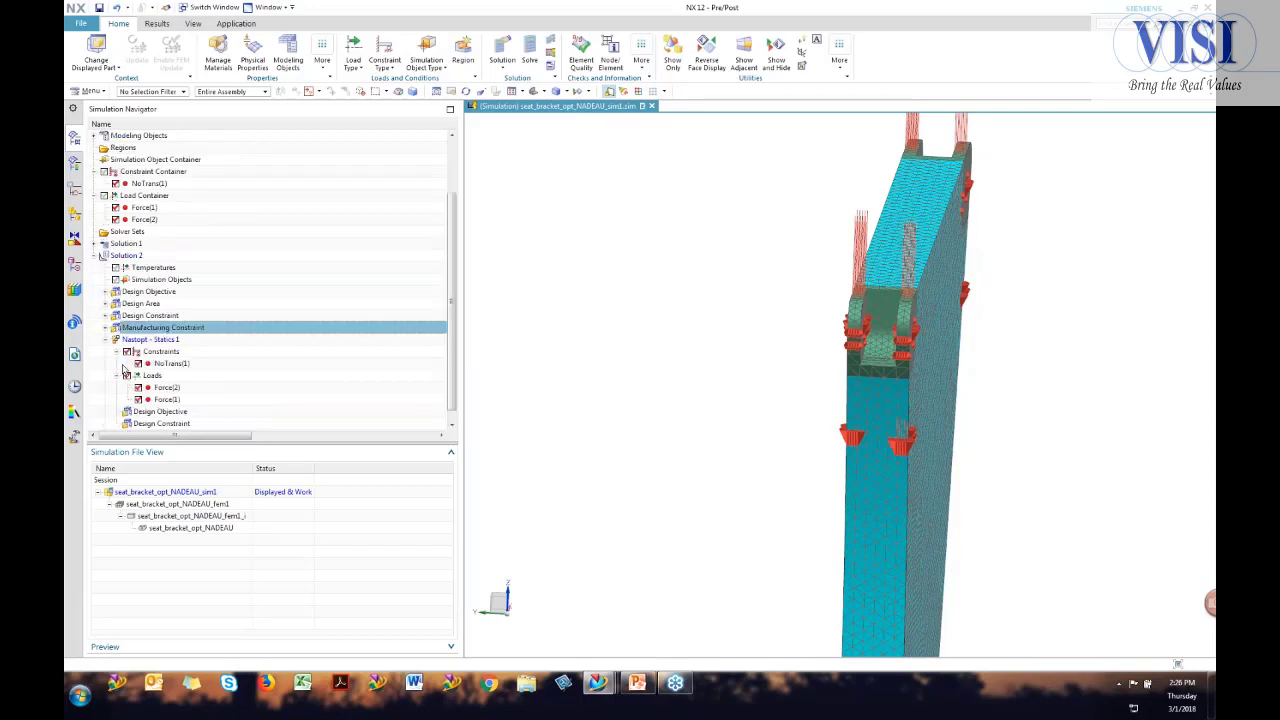
click(126, 374)
right_click(188, 413)
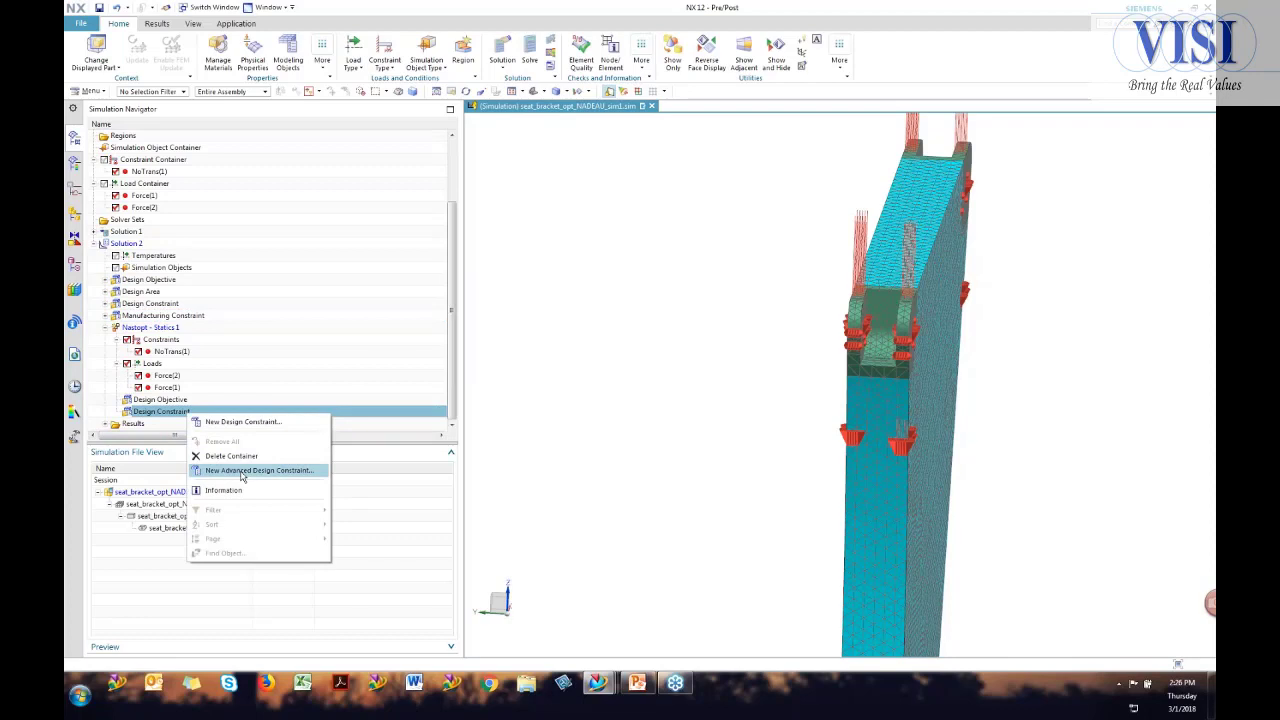
click(245, 421)
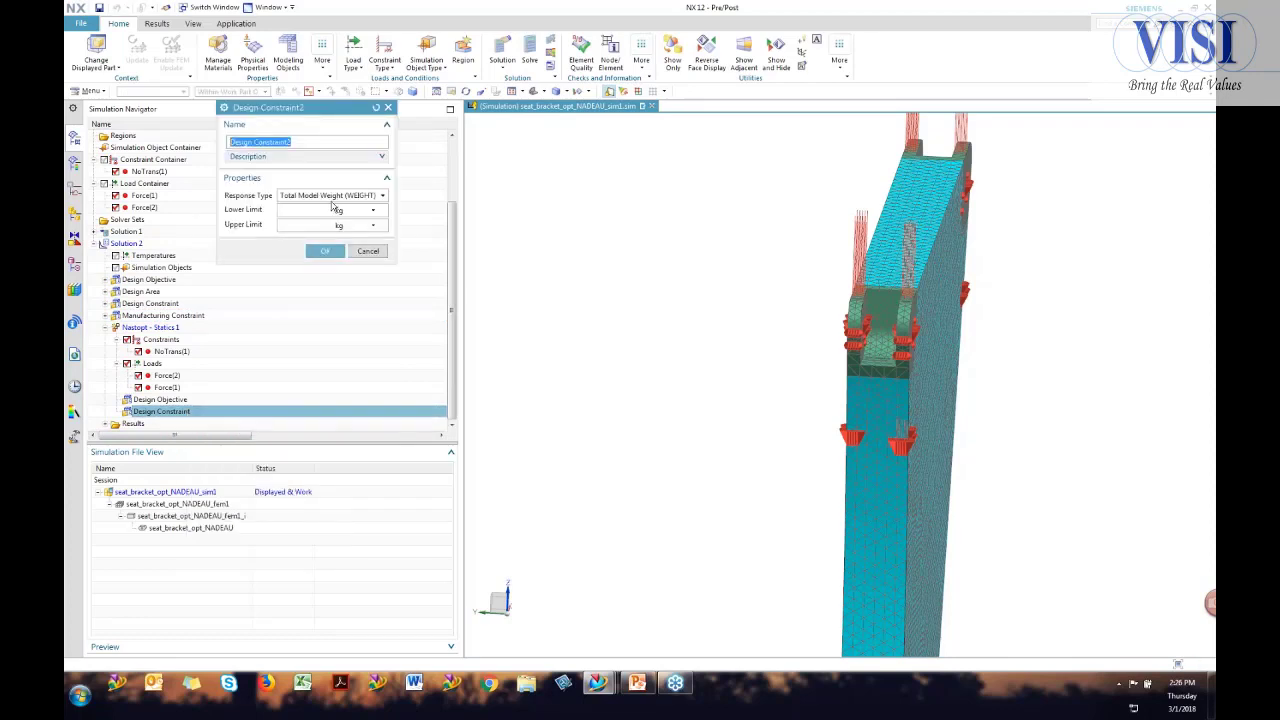
click(351, 204)
click(343, 231)
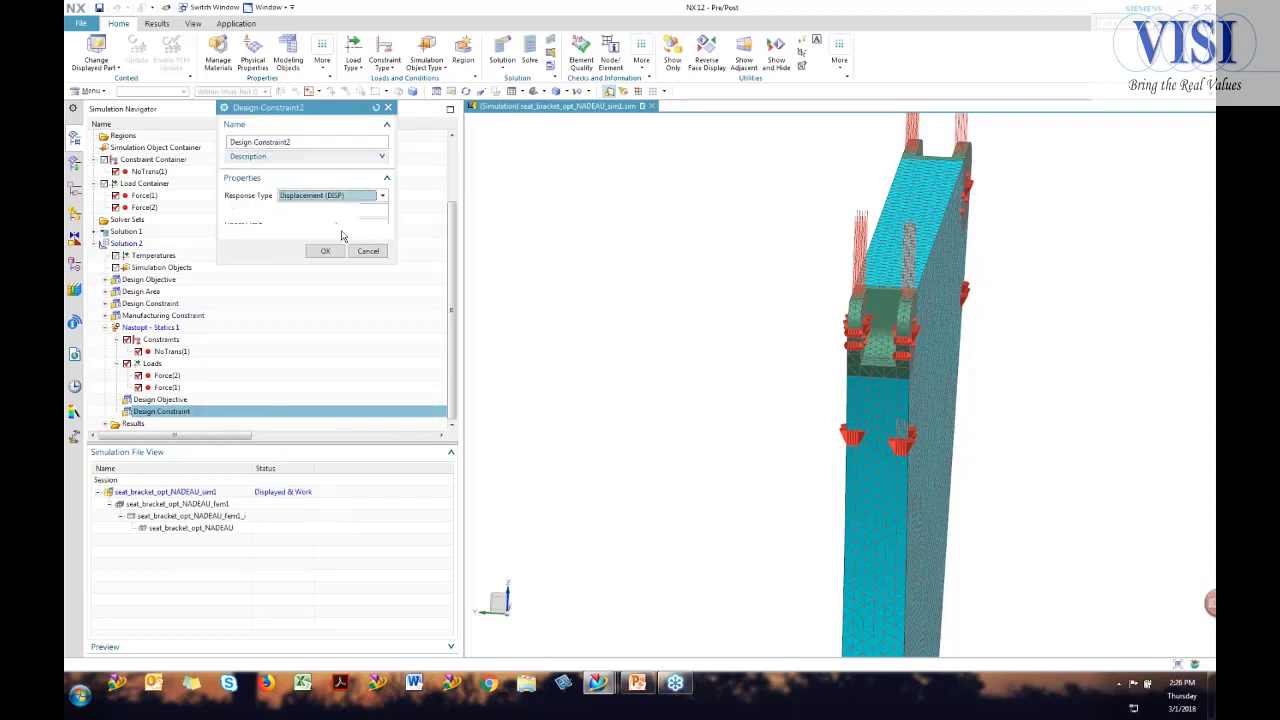
click(888, 280)
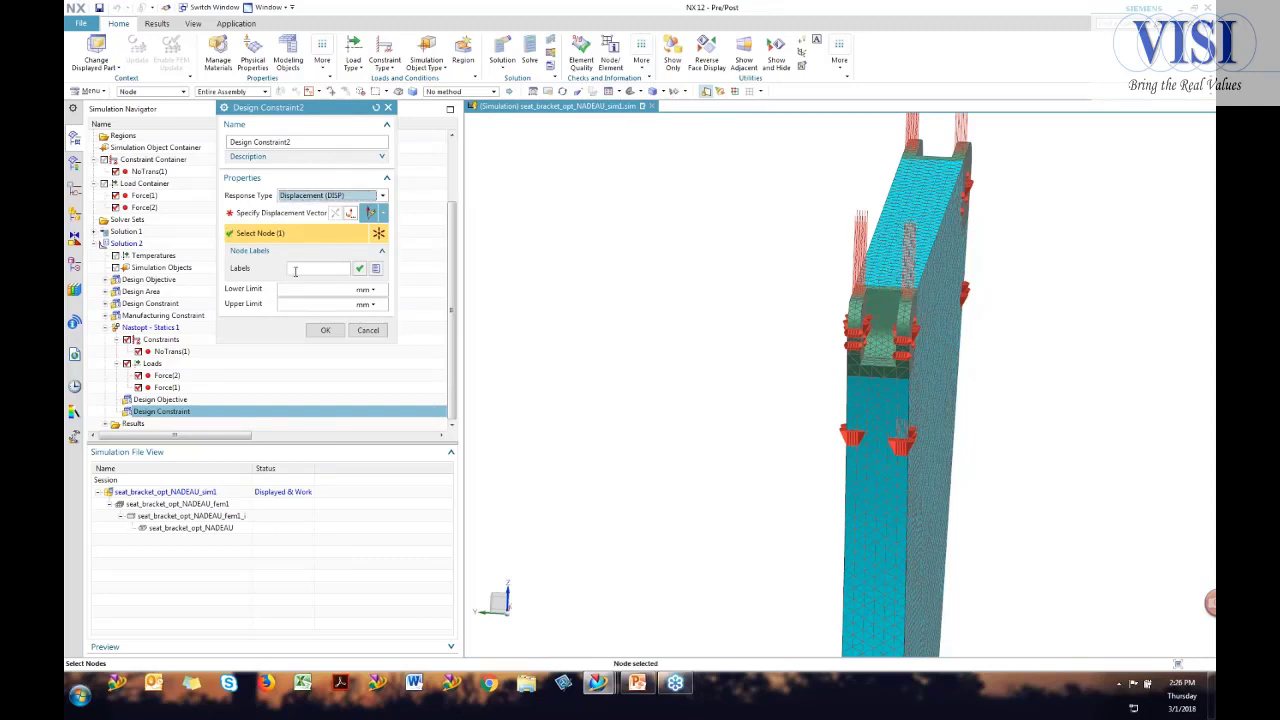
click(293, 288)
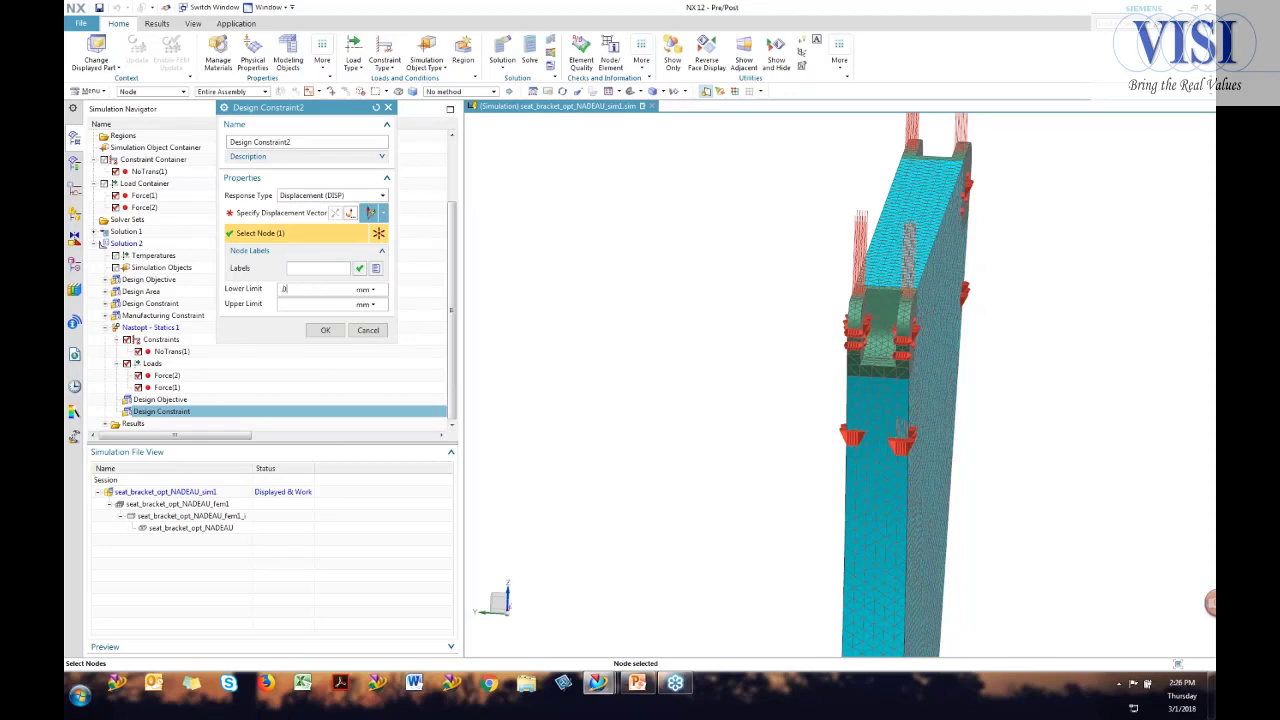
click(293, 304)
click(377, 333)
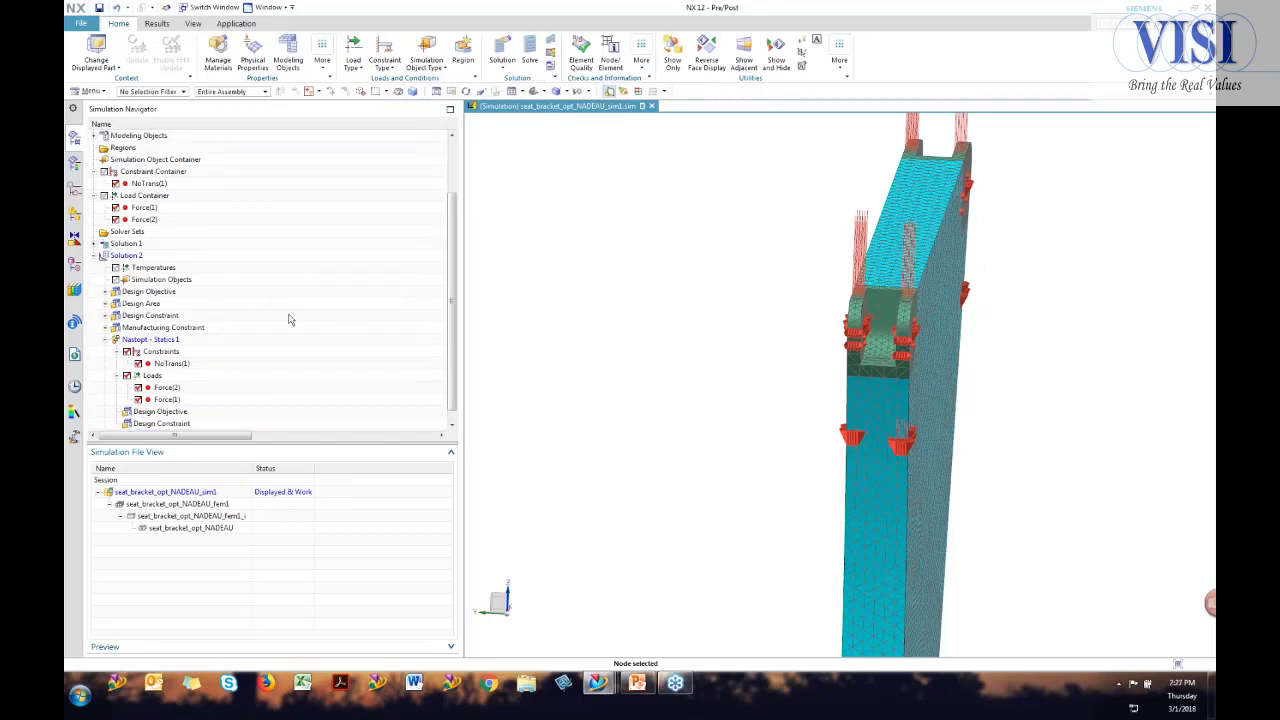
Try an advanced design constraint for the Nastopt - Statics 1 subcase with a Stress (STRESS) response based on a PBAR property.
right_click(167, 424)
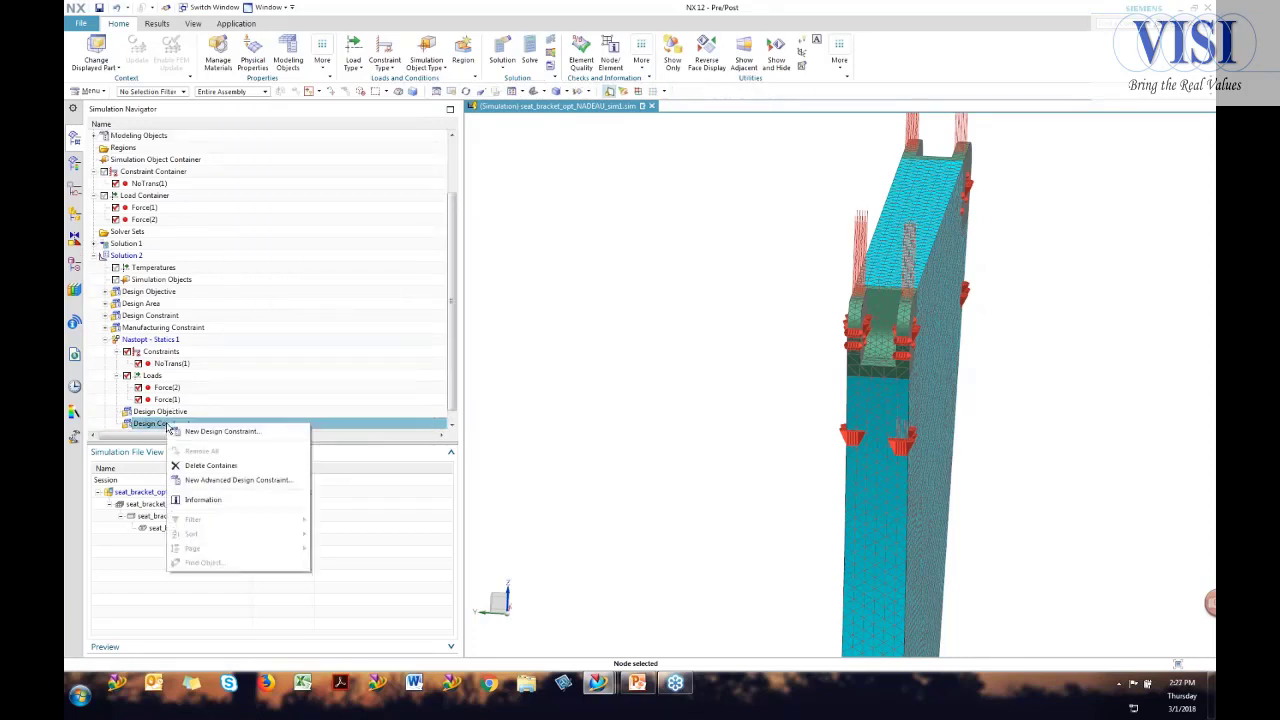
click(237, 480)
click(432, 232)
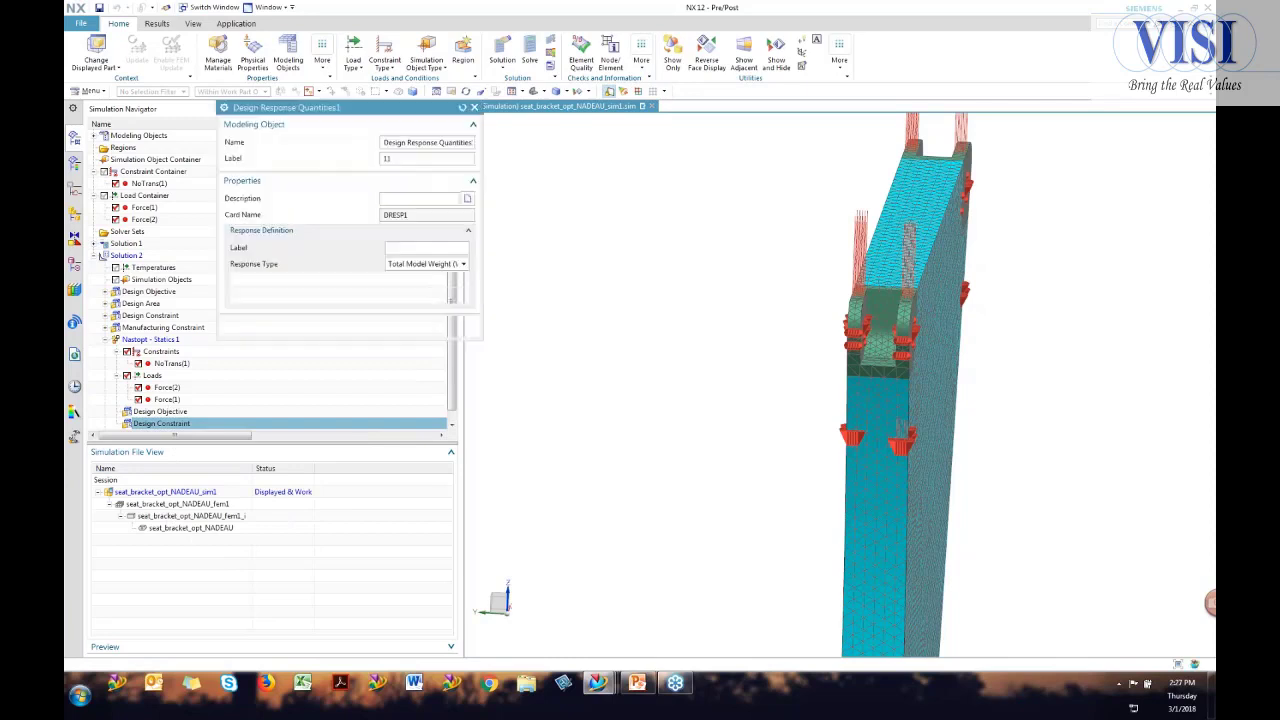
click(463, 264)
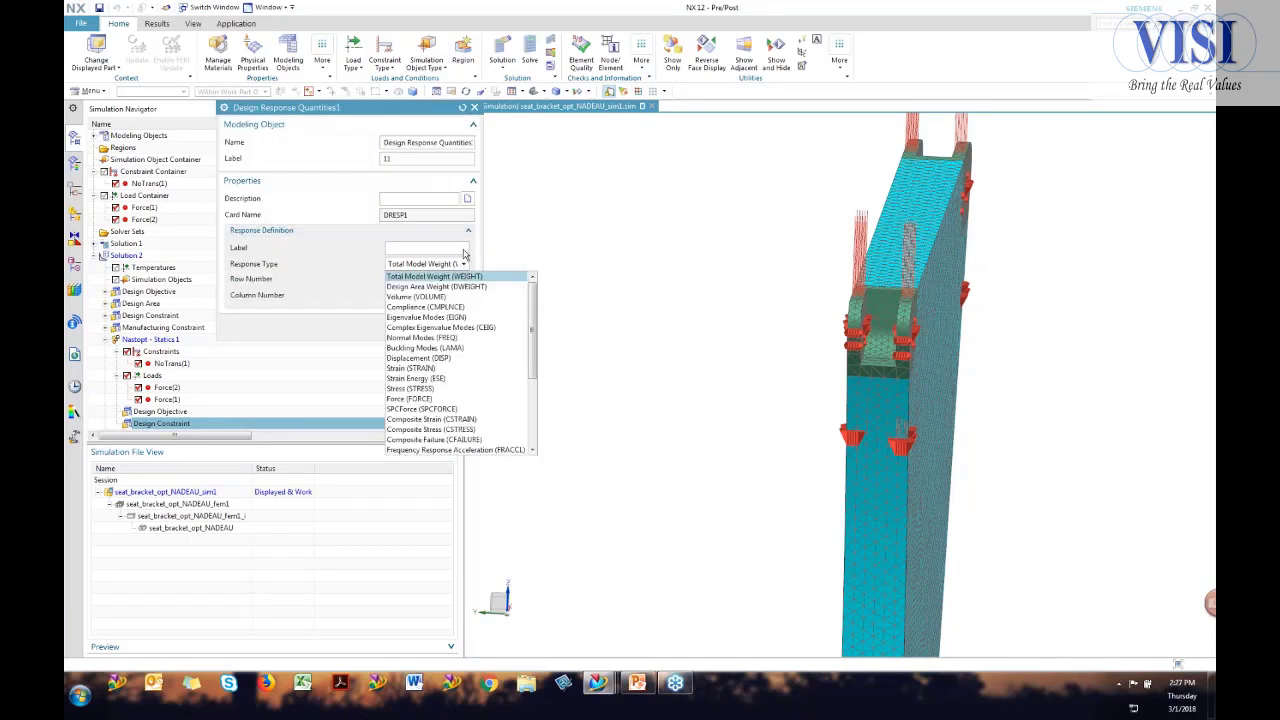
click(428, 388)
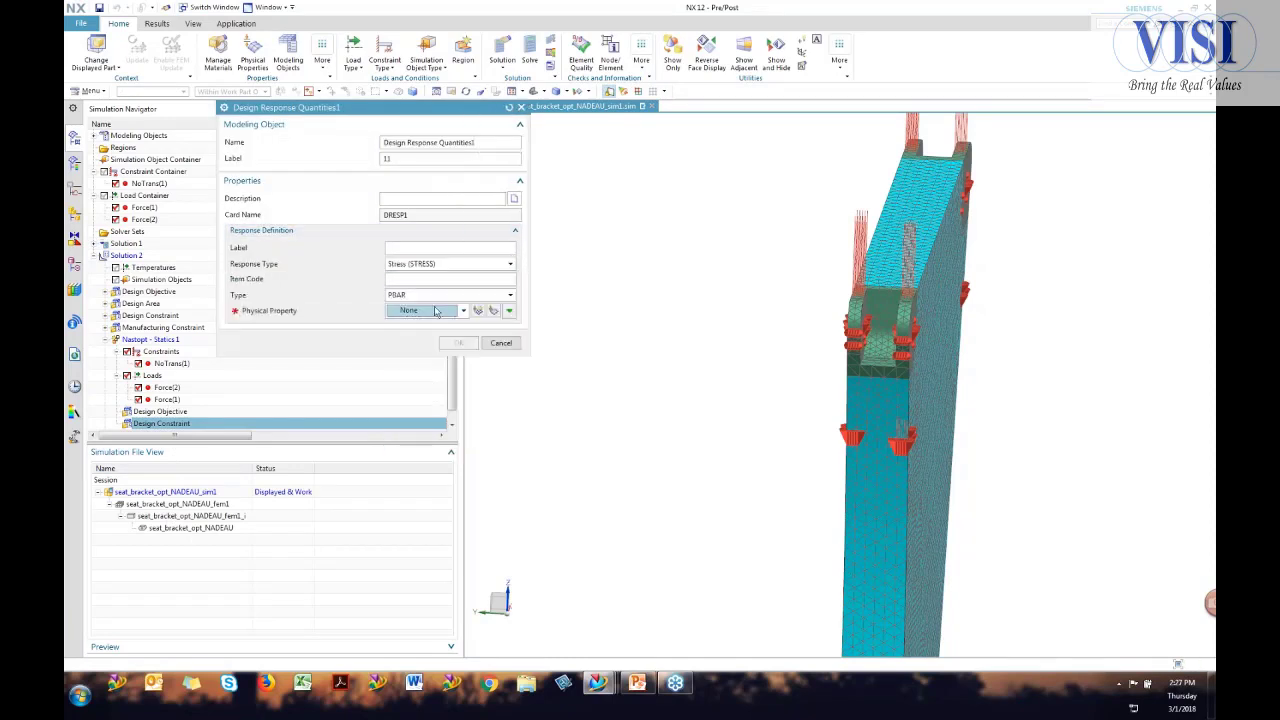
click(493, 311)
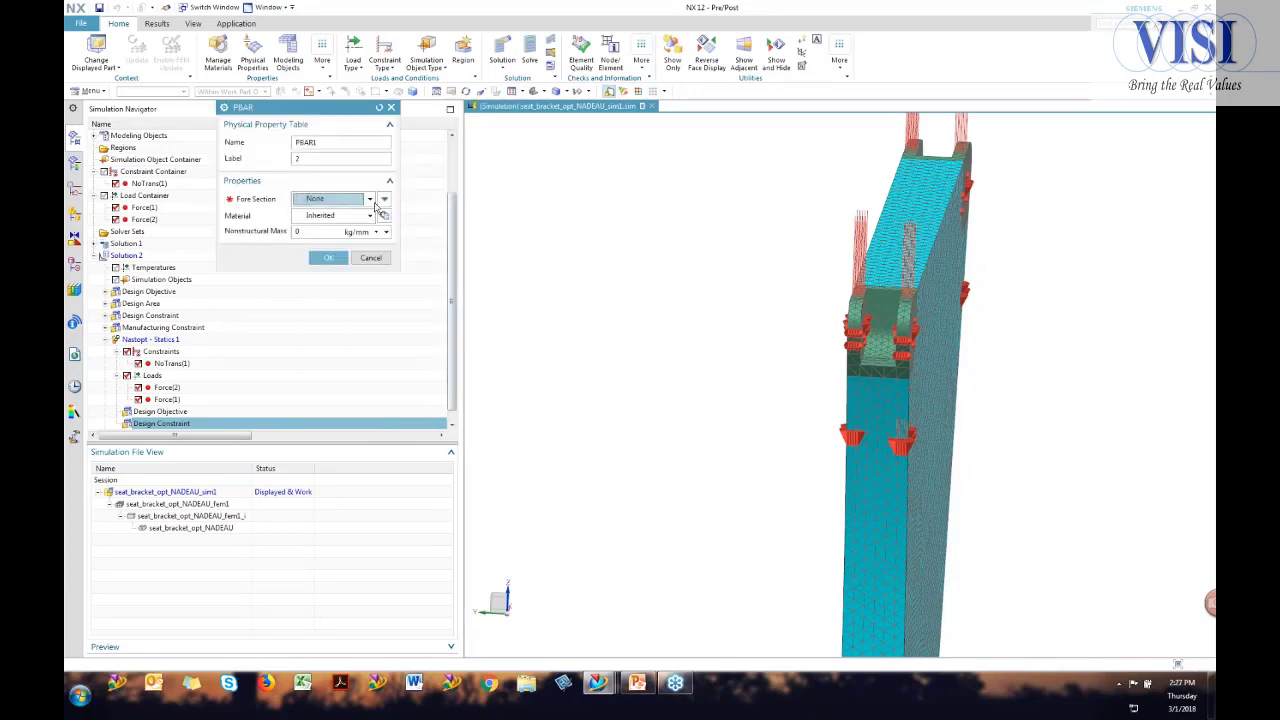
click(366, 260)
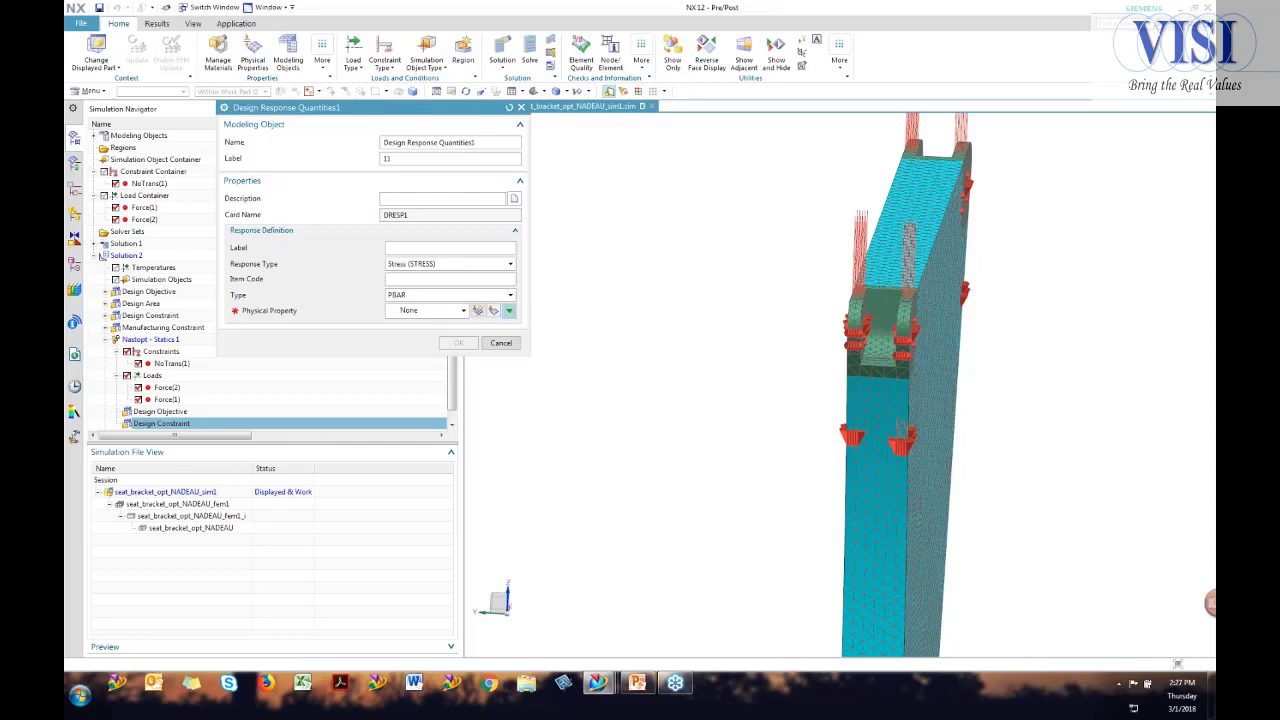
click(501, 343)
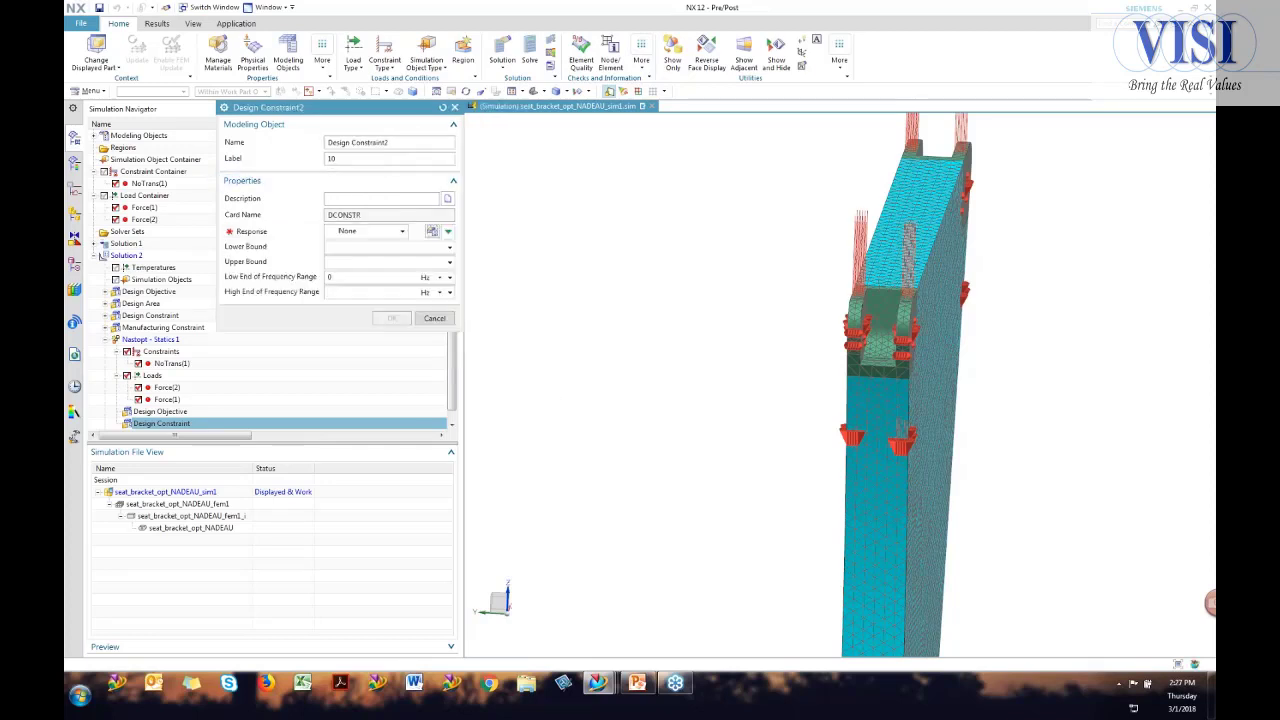
click(434, 319)
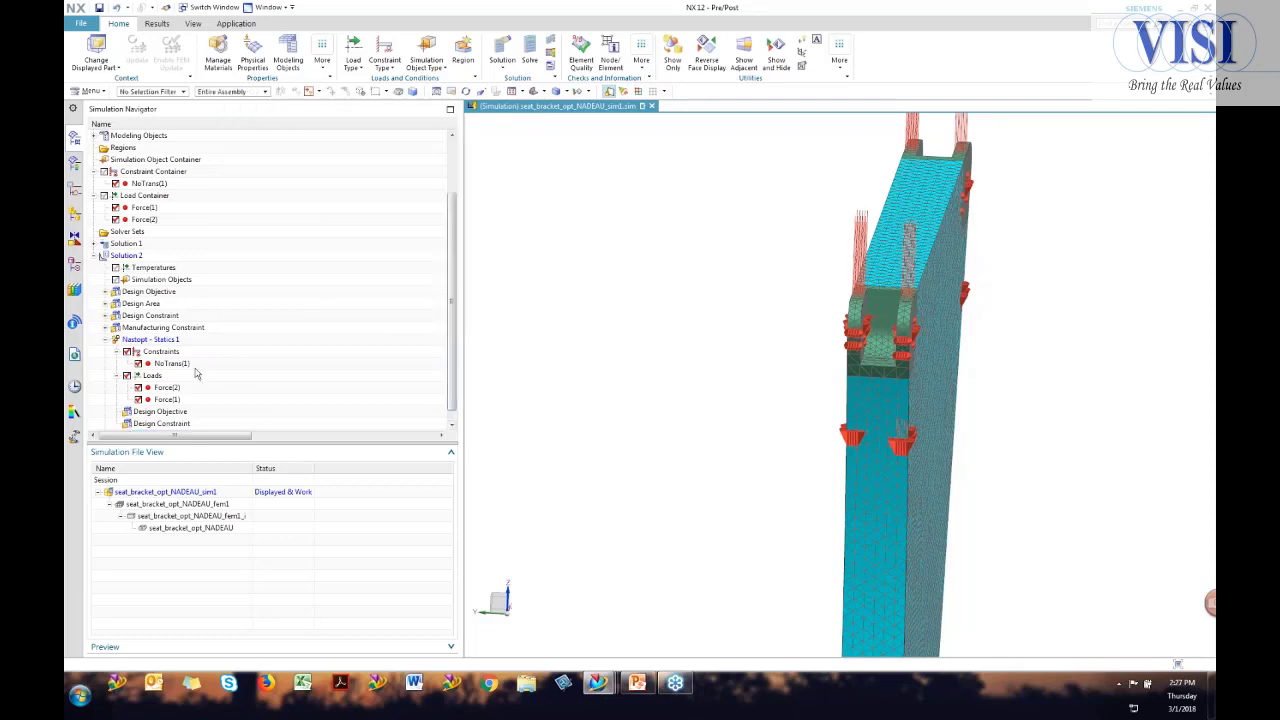
Collapse the Nastopt - Statics 1 subcase and review Solution 2's bulk data optimization parameters, including the recovery option and penalty law choices.
scroll(112, 346, down, 1)
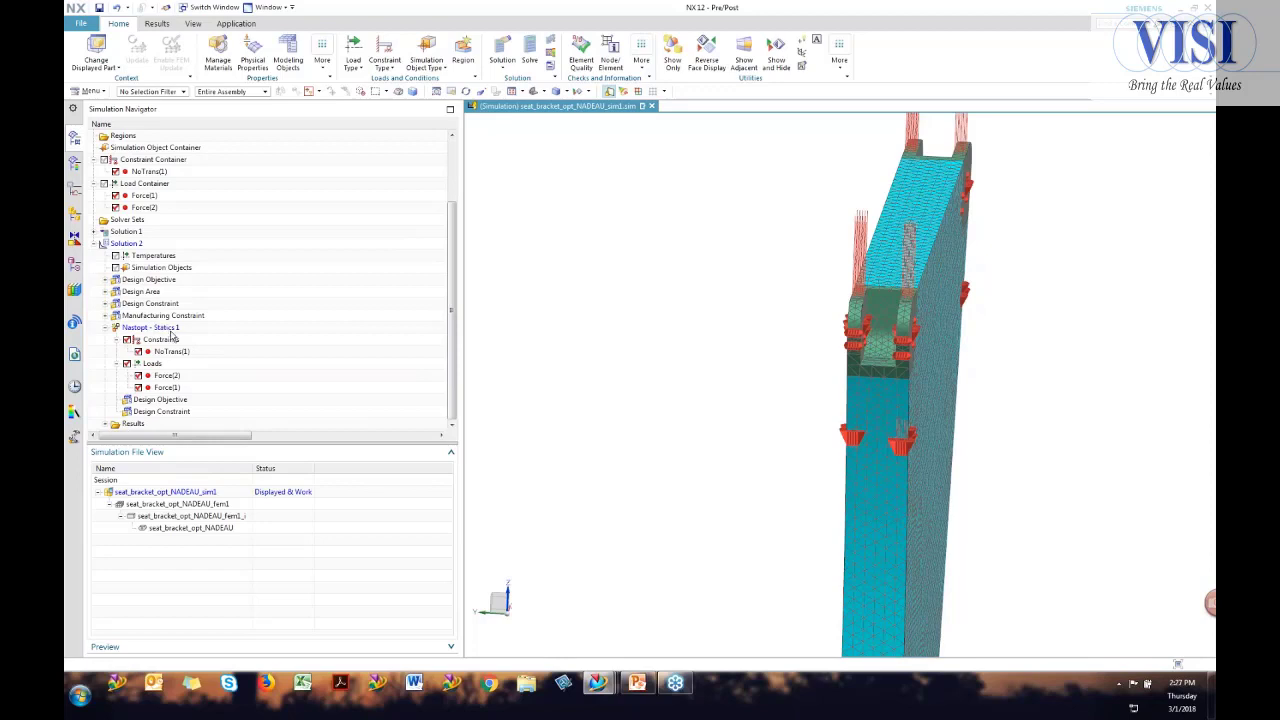
click(116, 329)
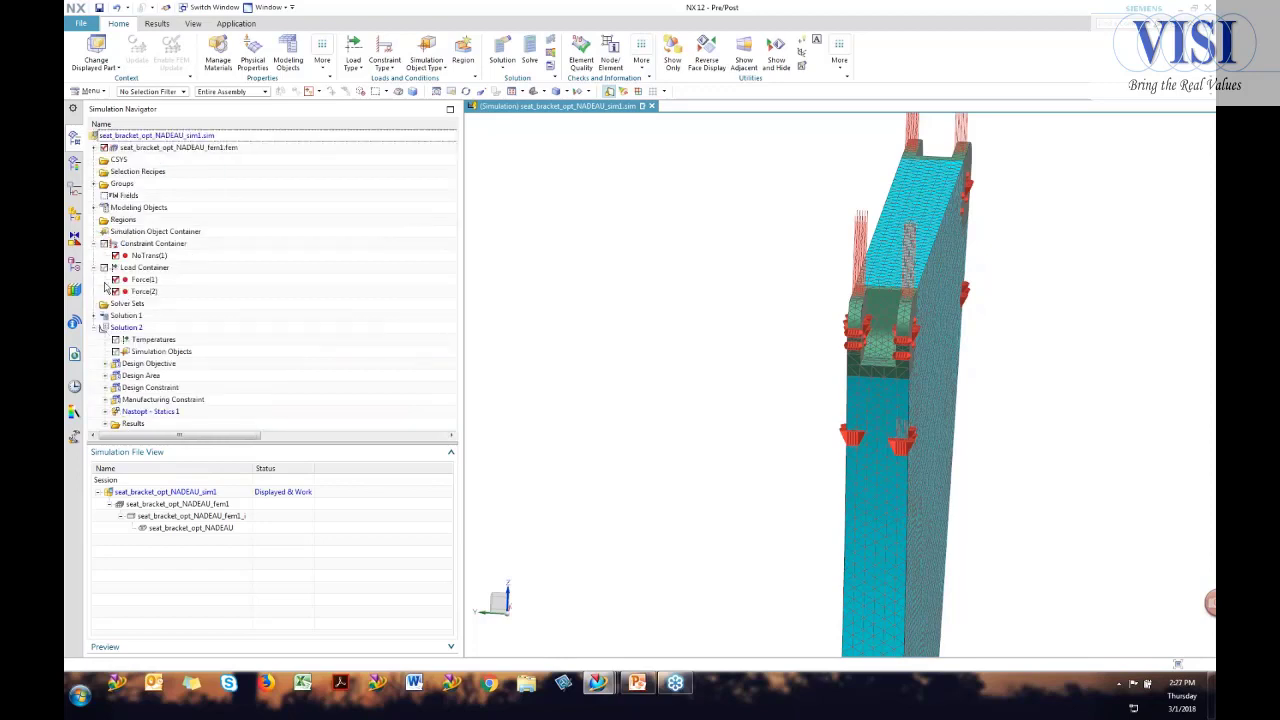
click(127, 328)
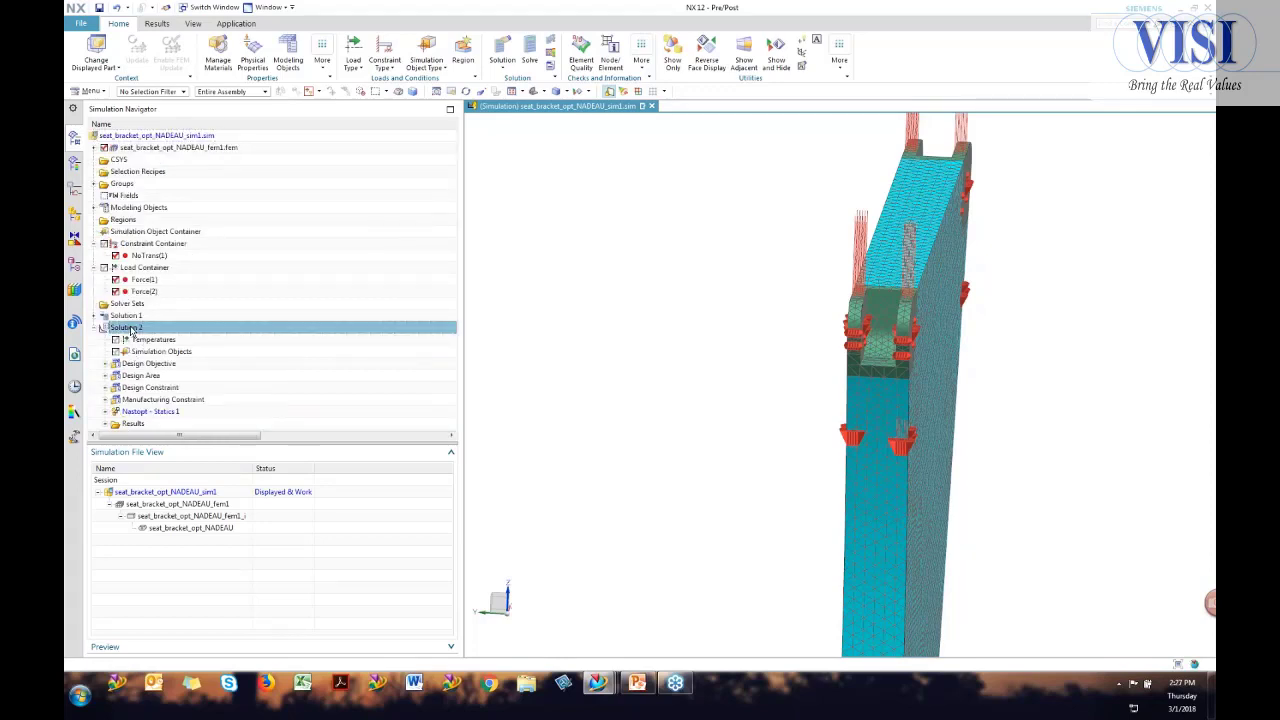
right_click(127, 330)
click(165, 346)
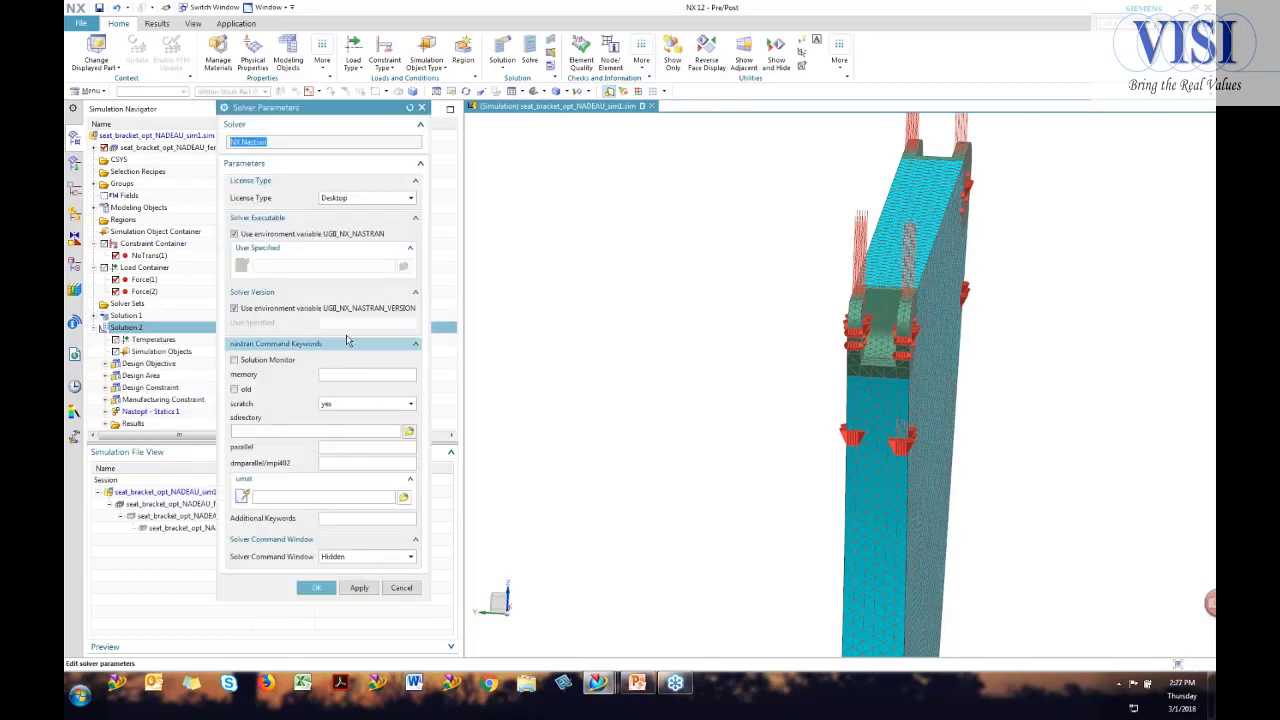
click(401, 587)
right_click(125, 333)
click(155, 347)
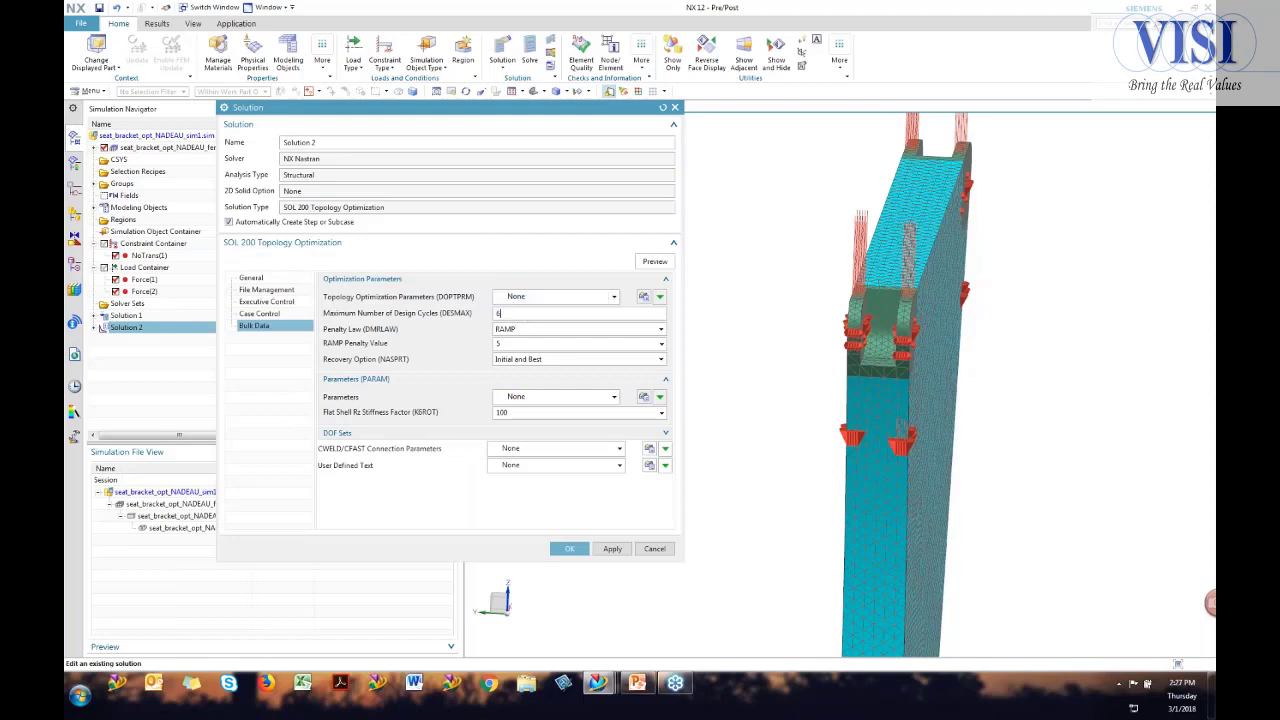
click(561, 360)
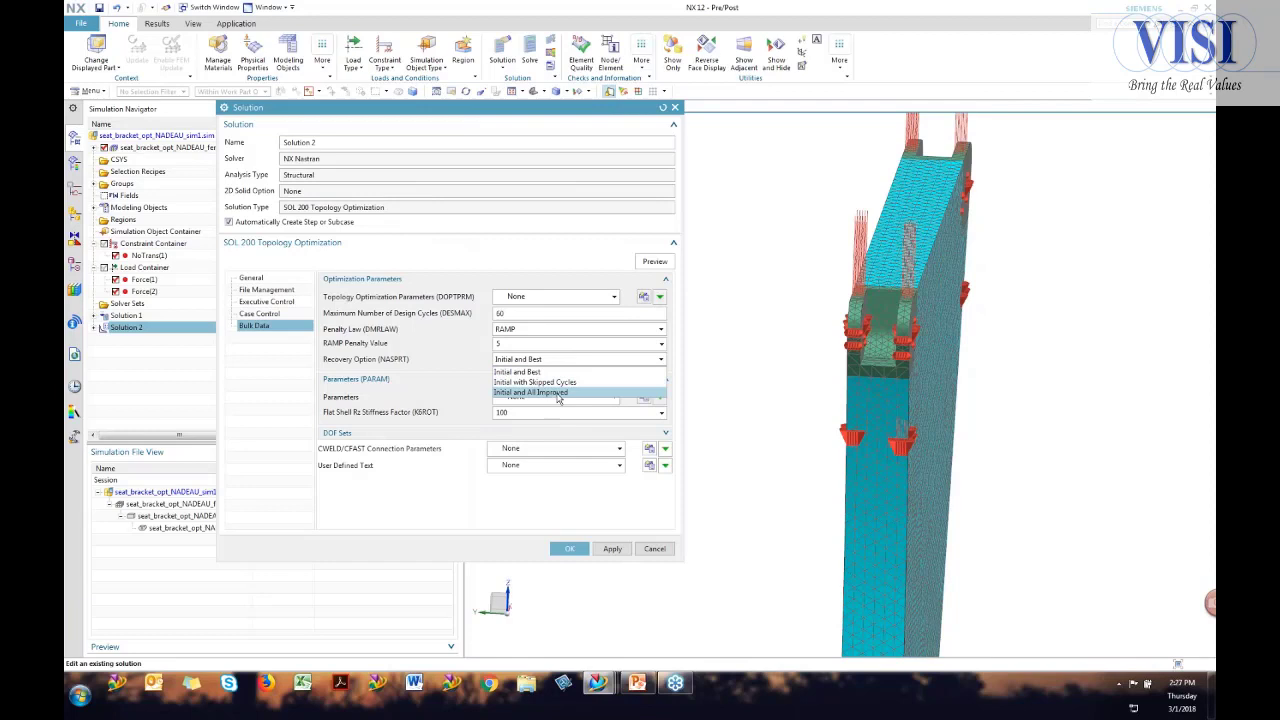
click(656, 557)
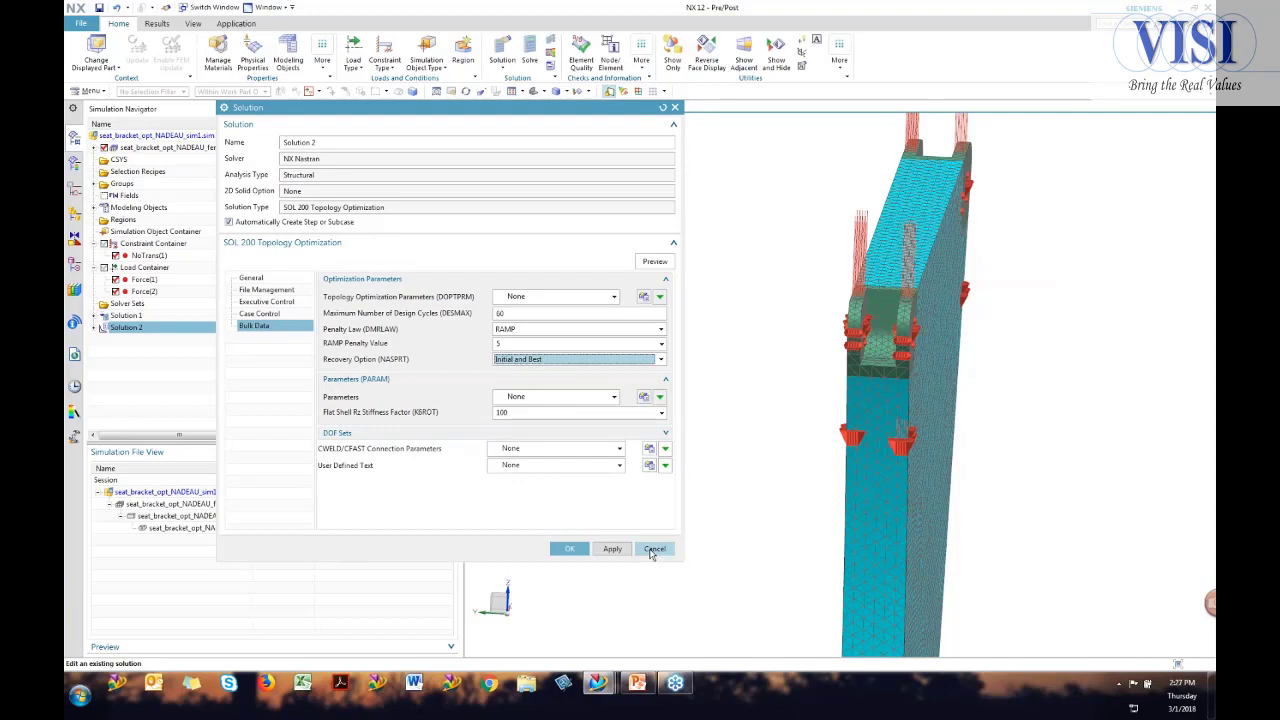
click(660, 332)
click(660, 334)
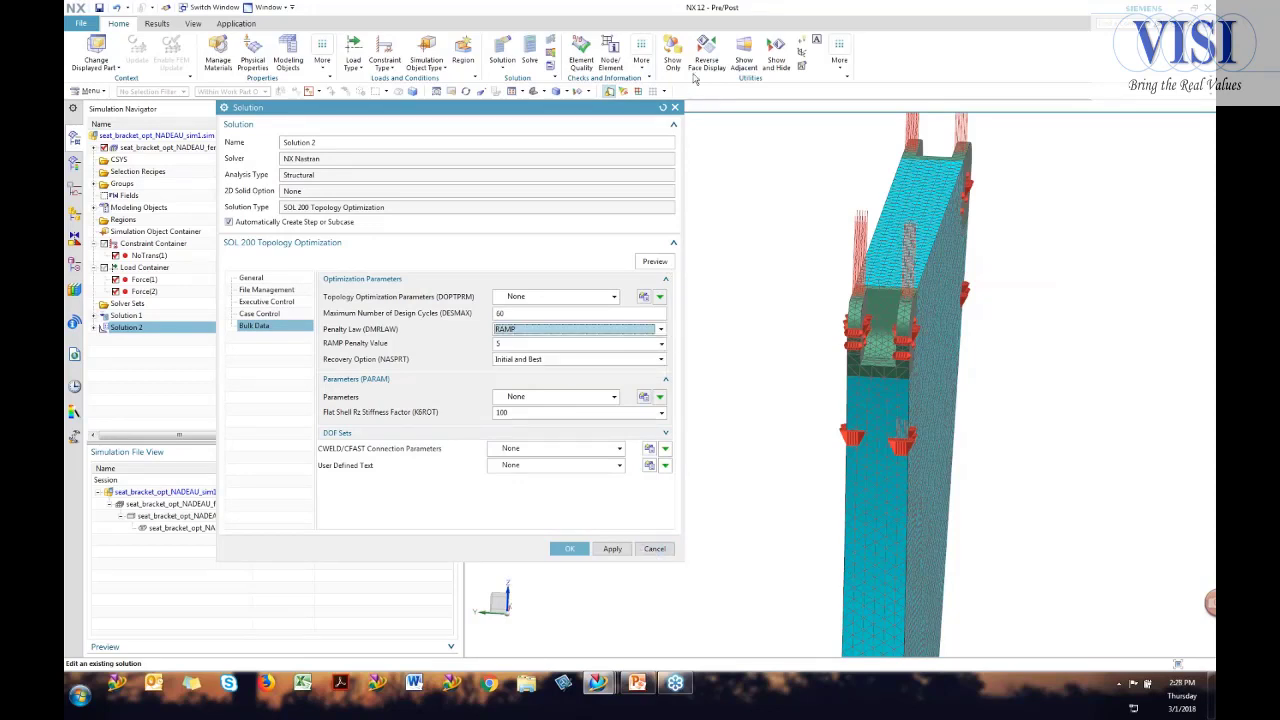
click(674, 107)
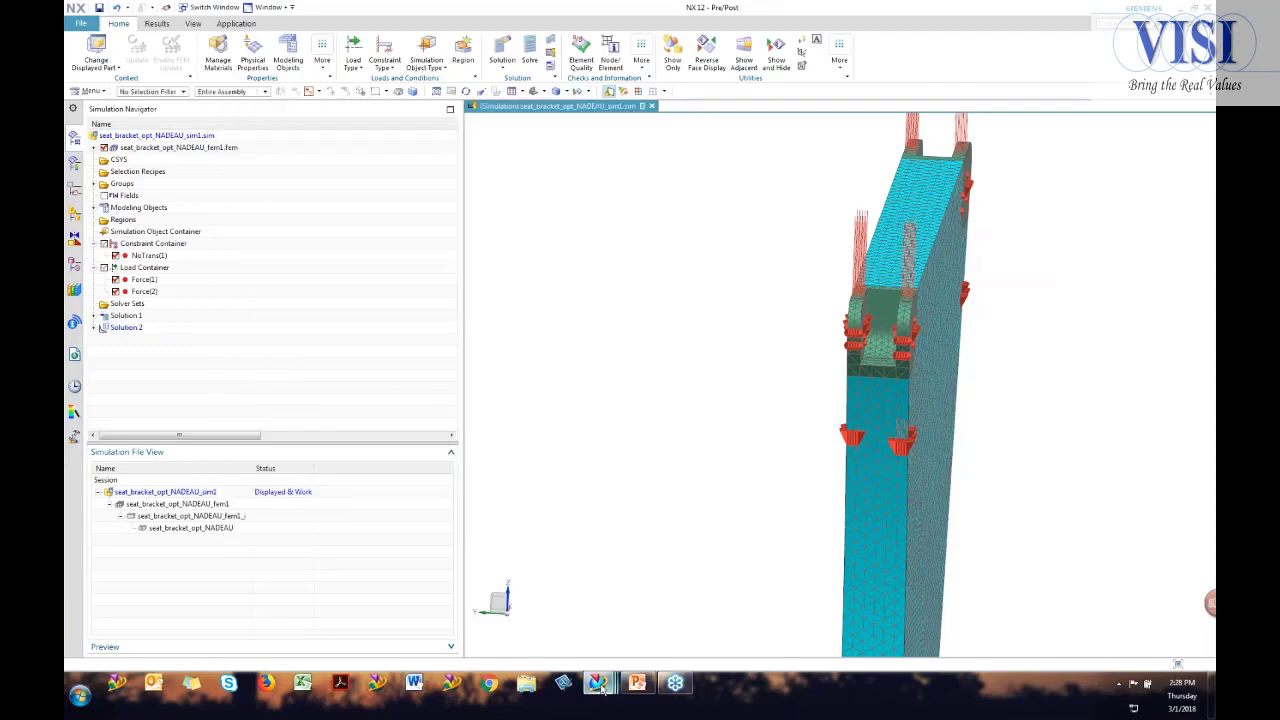
Switch to the NX session with the solved bracket and examine the design cycles in the SOL 200 - TOP OPT compliance results.
mouse_move(600, 688)
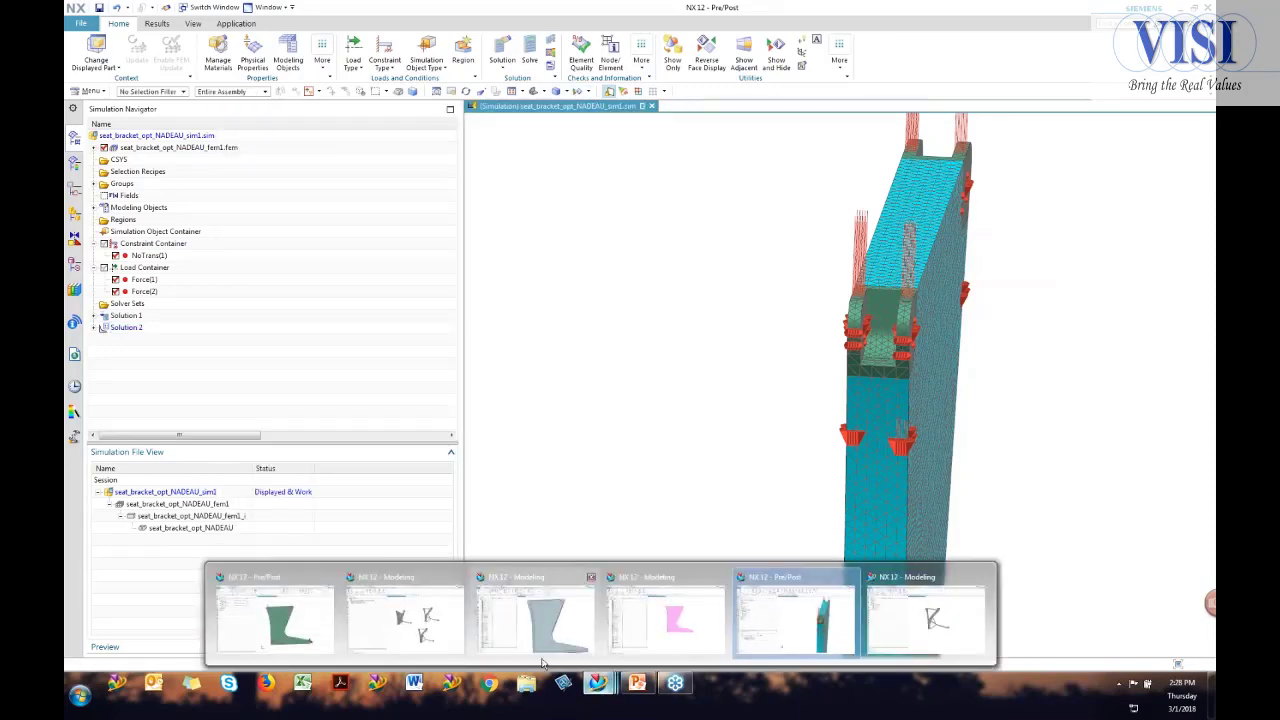
click(290, 620)
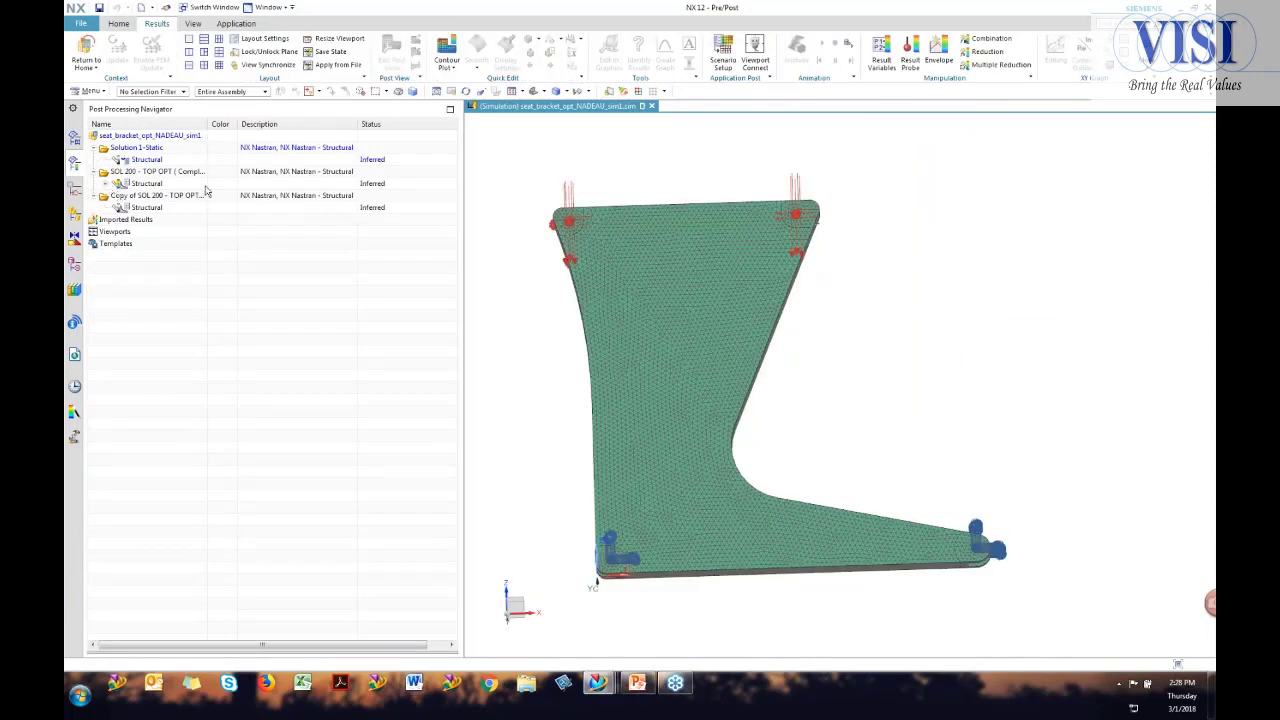
click(108, 184)
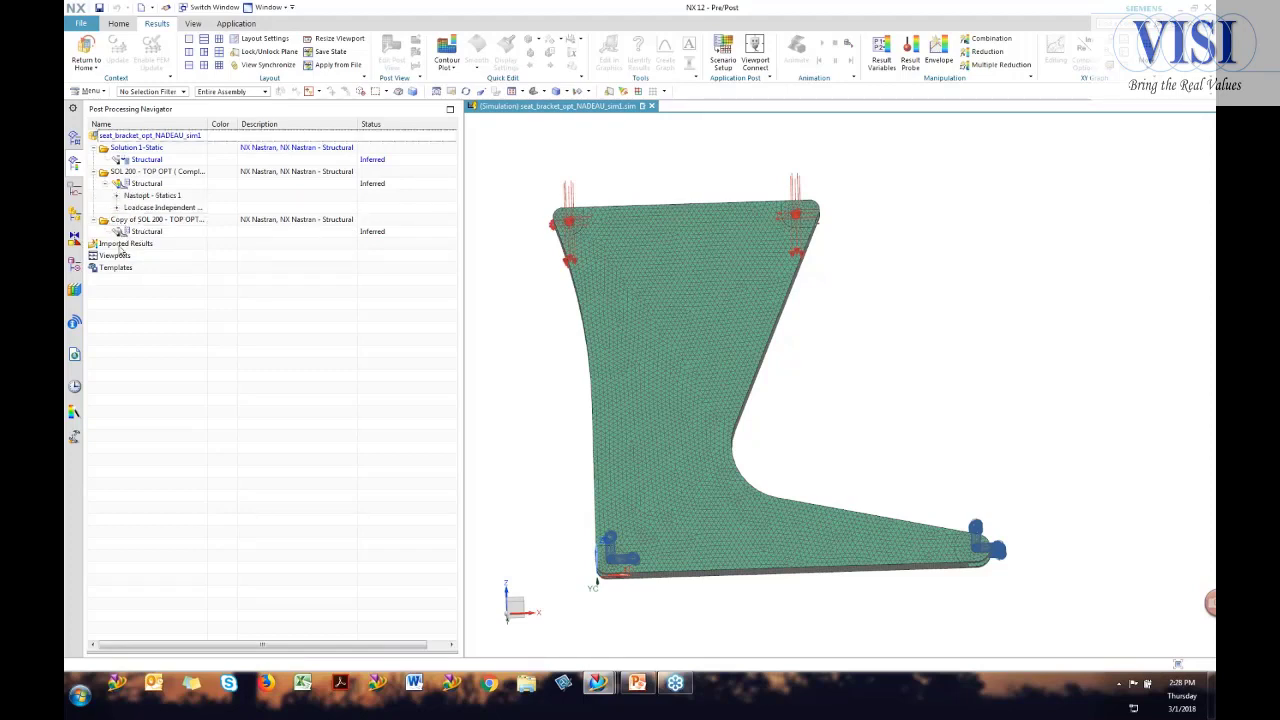
click(117, 196)
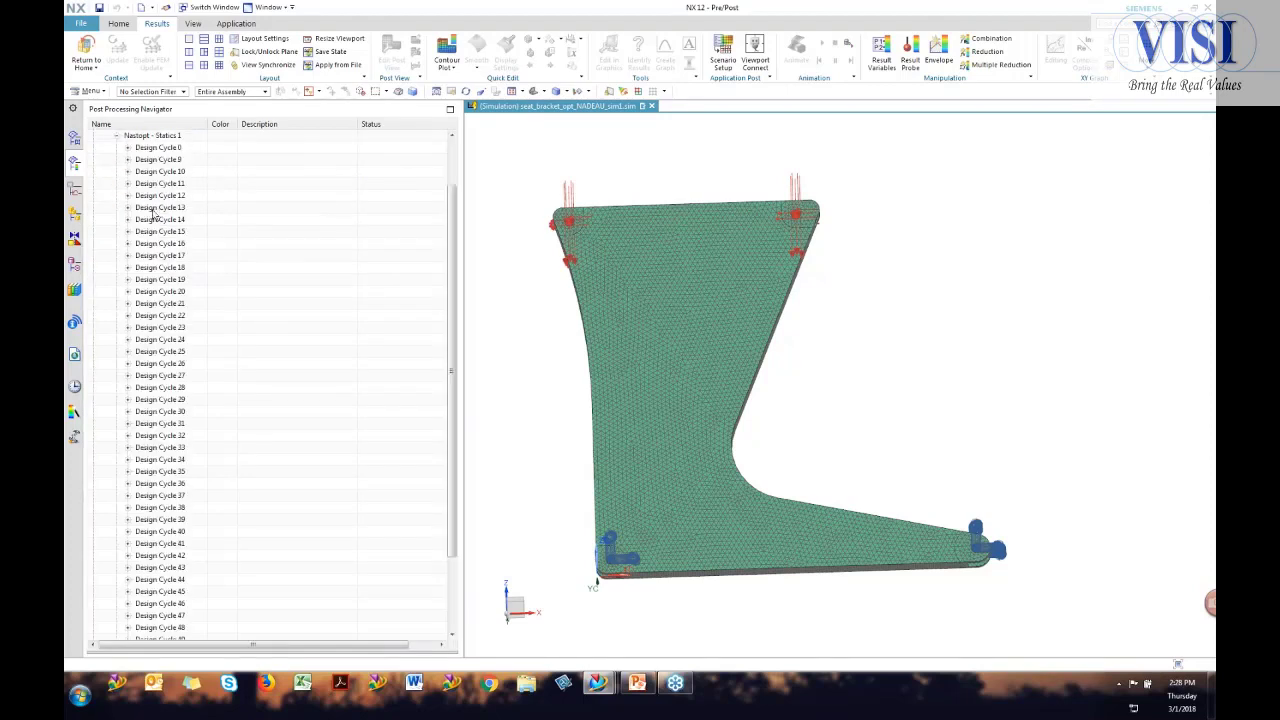
scroll(171, 200, down, 3)
scroll(167, 553, up, 5)
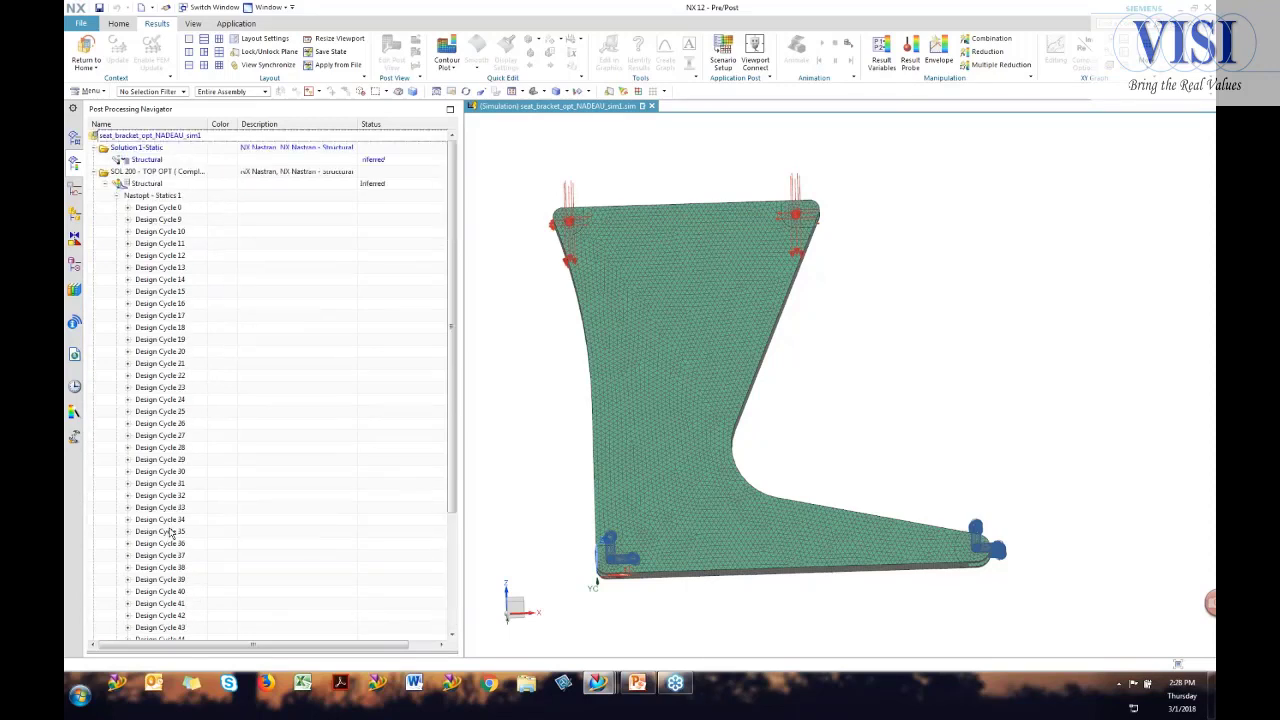
click(117, 196)
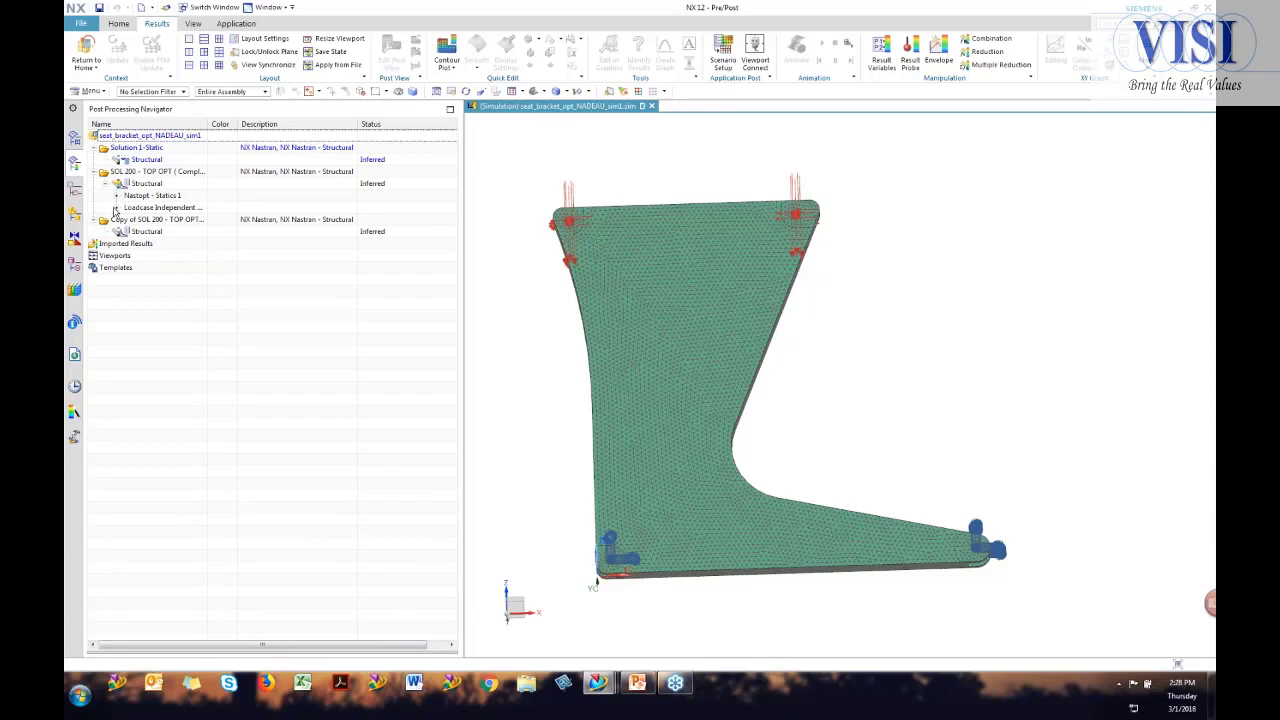
Plot the scalar Normalized Material Density of Design Cycle 15 from the loadcase independent results and collapse the result list.
click(116, 208)
click(127, 231)
click(139, 243)
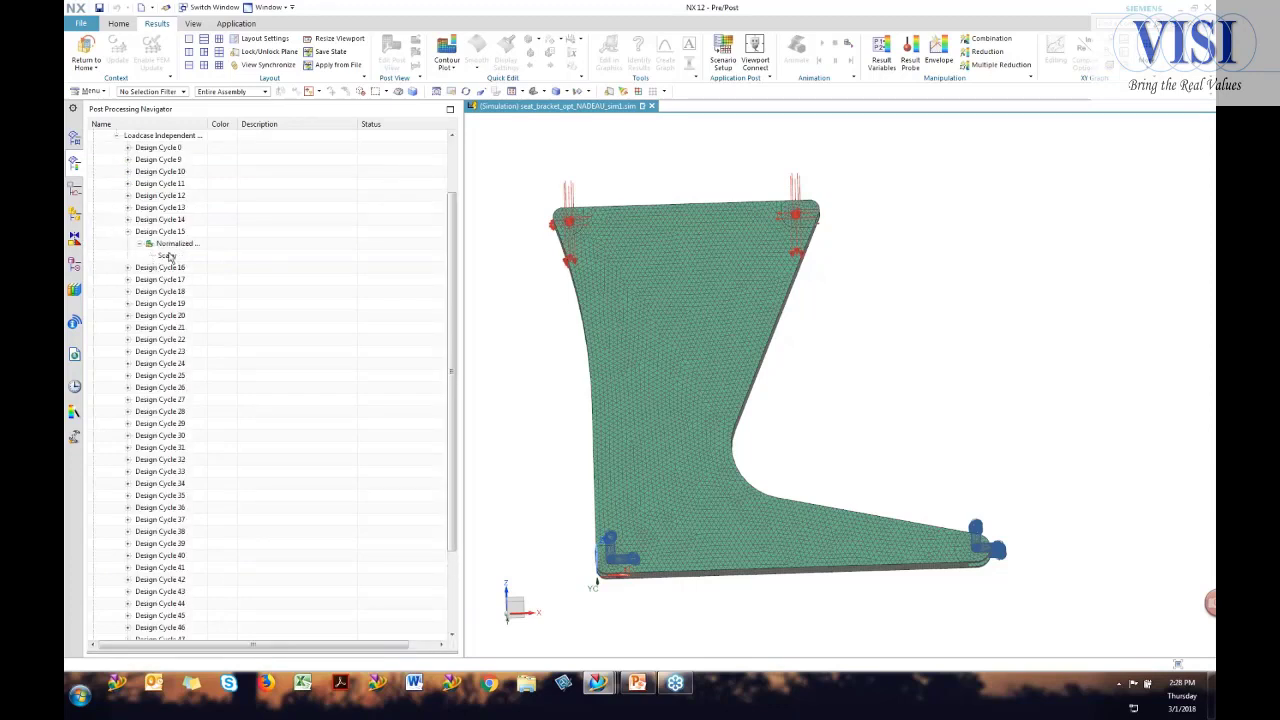
double_click(168, 256)
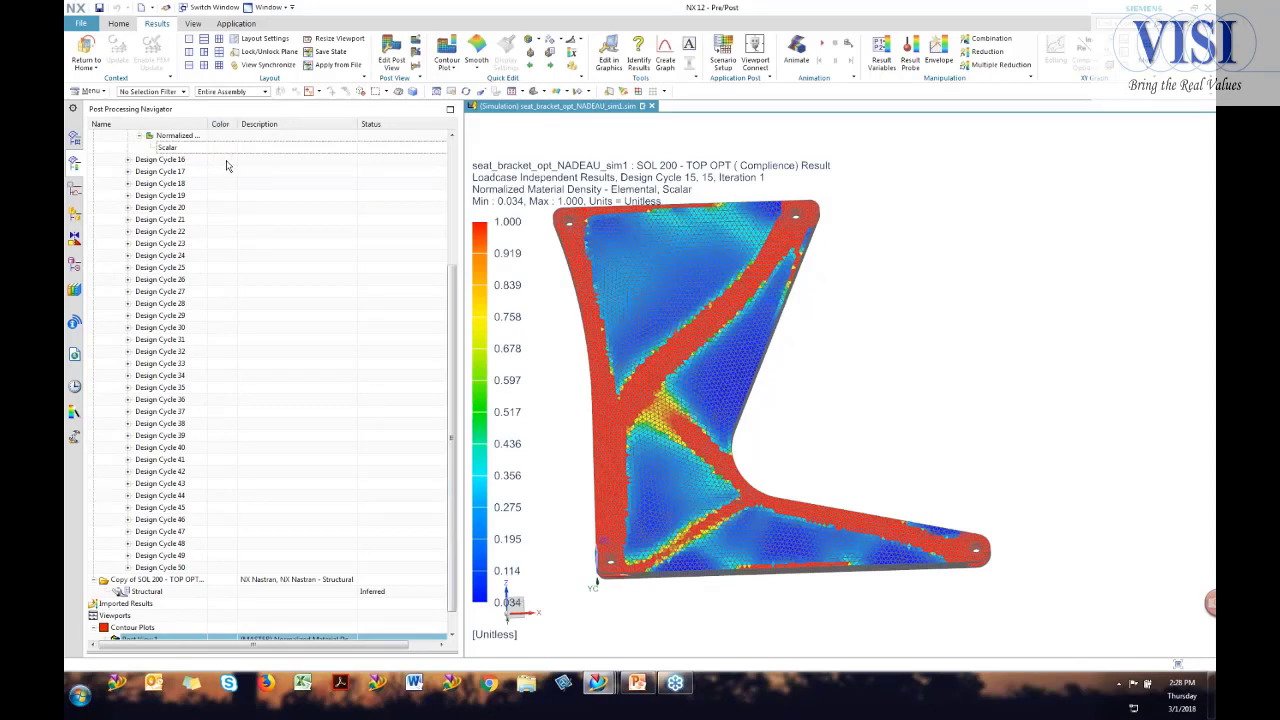
scroll(240, 182, up, 1)
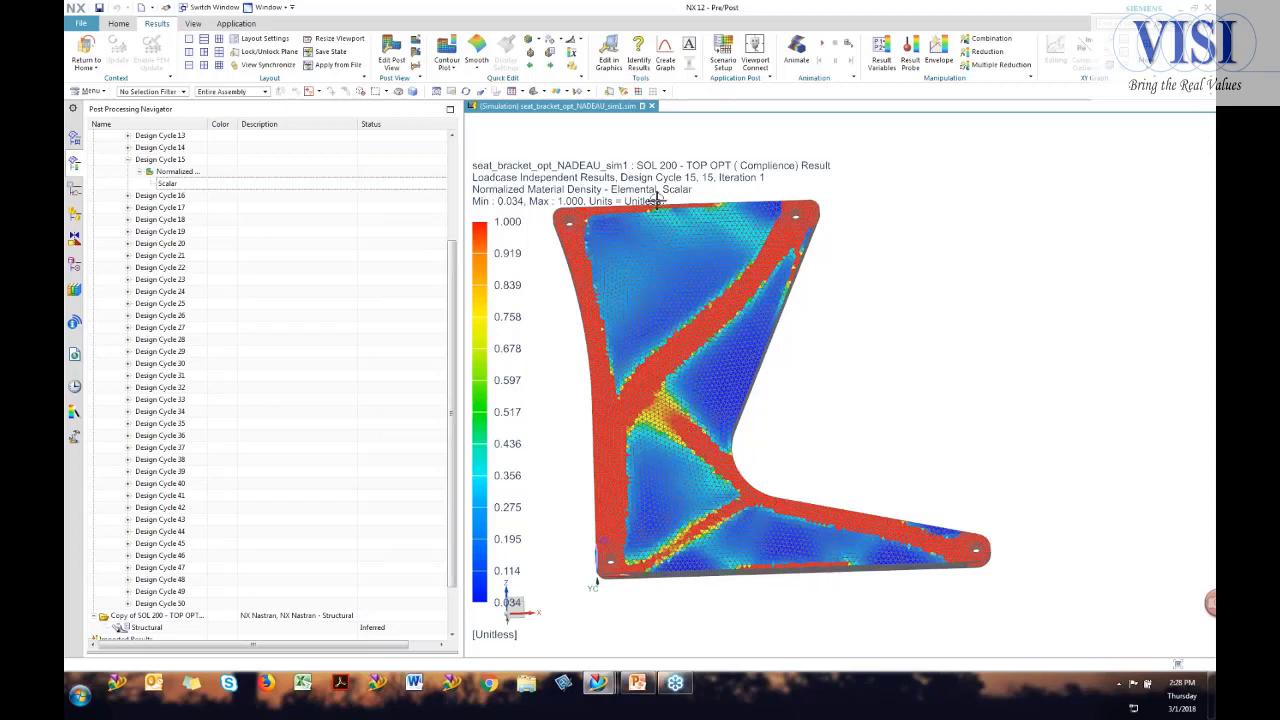
click(128, 160)
scroll(201, 195, up, 2)
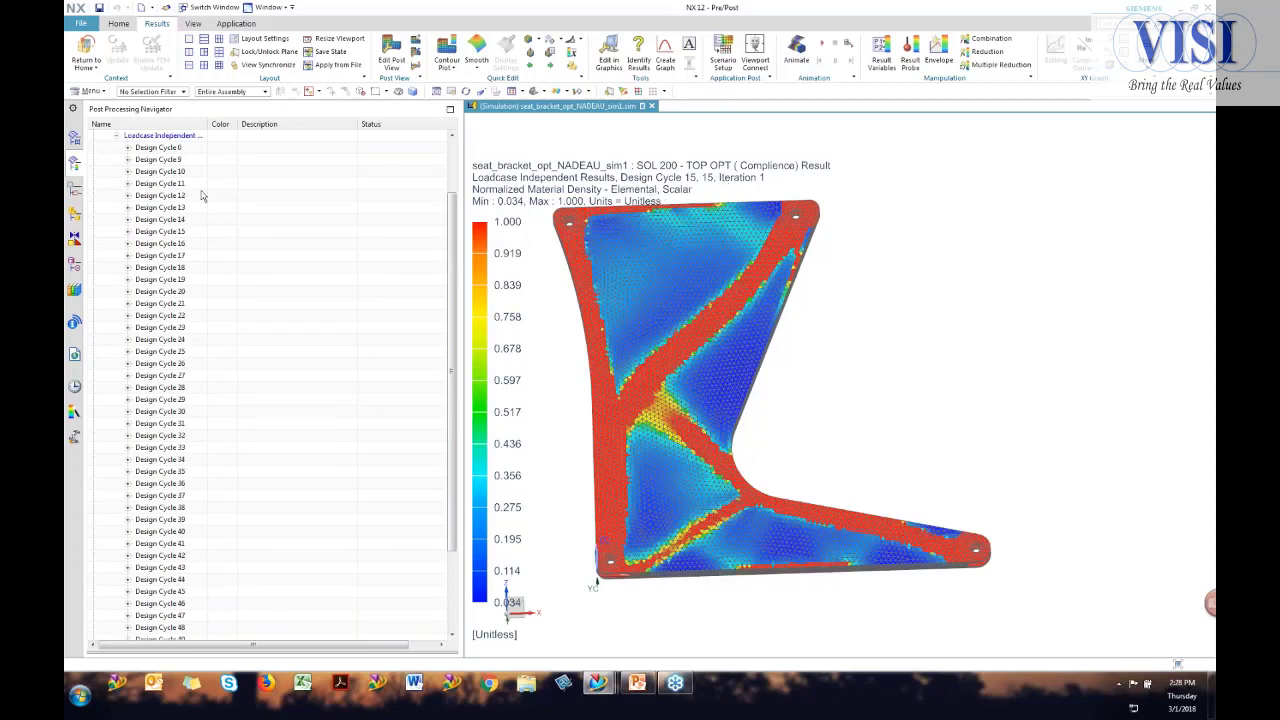
scroll(201, 195, up, 2)
click(116, 207)
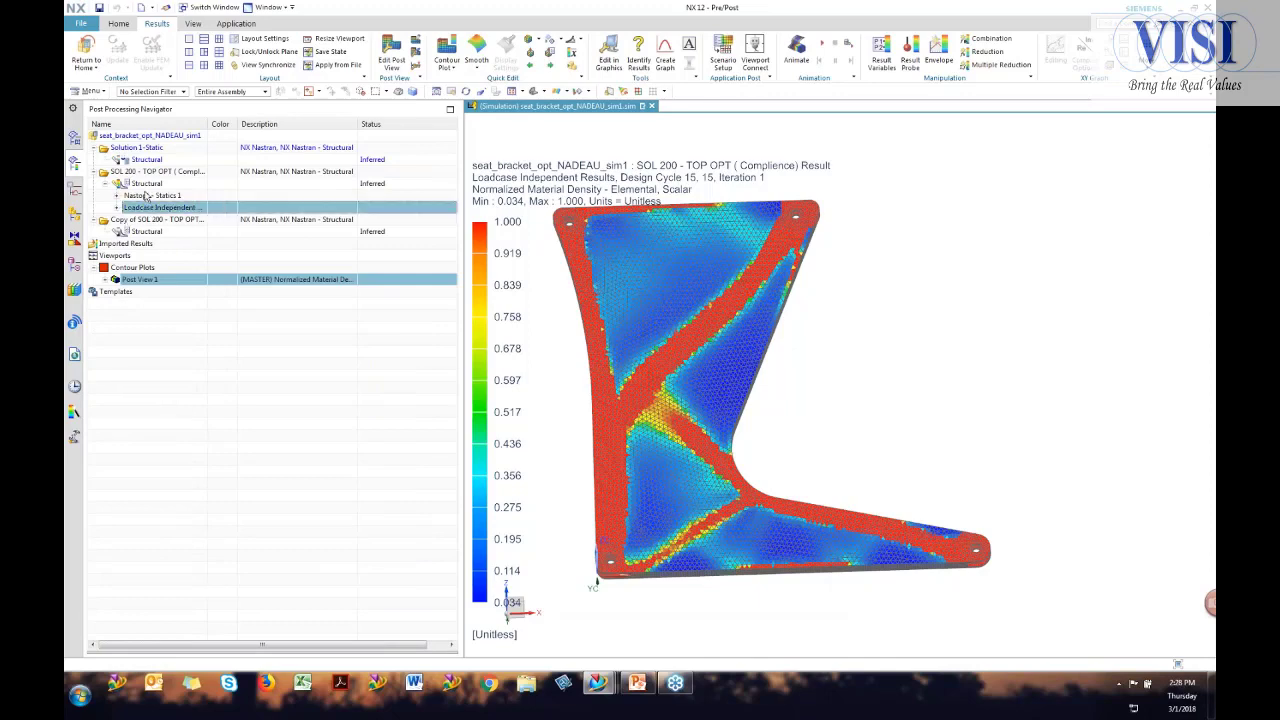
Display the SOL 200 compliance solution's material density results for Design Cycle 50 and inspect the optimized bracket's edges up close.
right_click(150, 184)
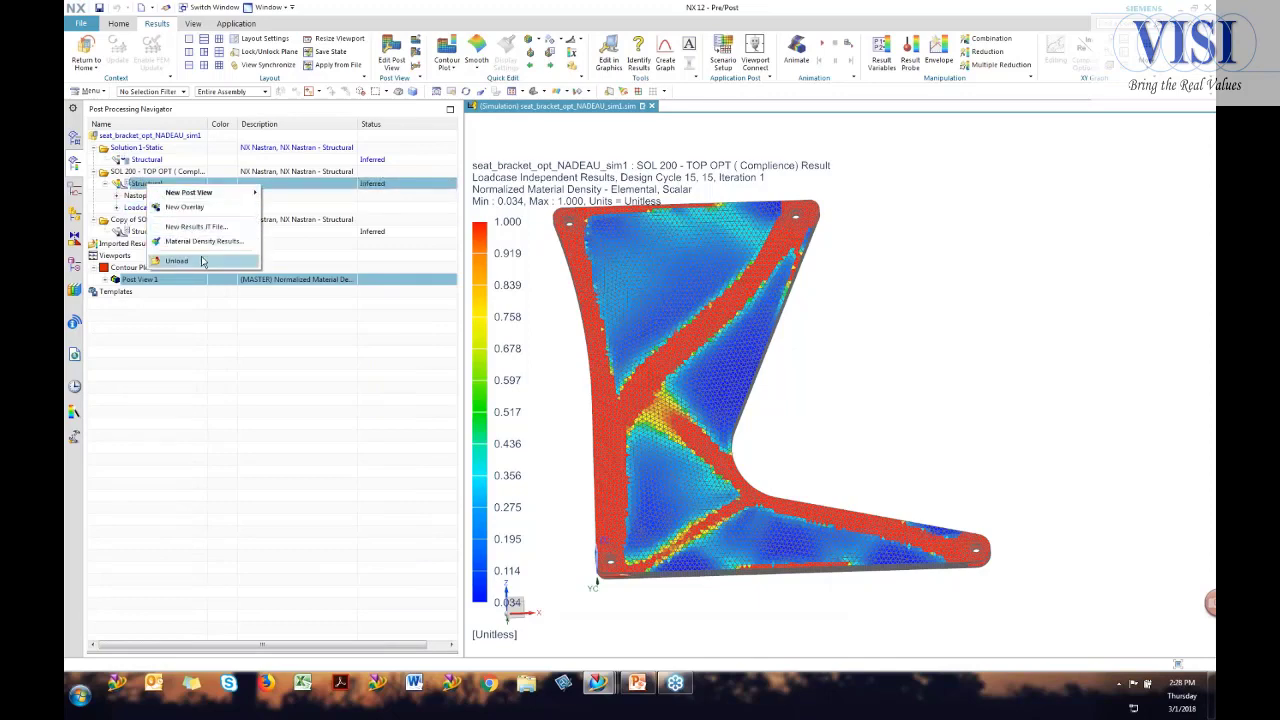
click(212, 251)
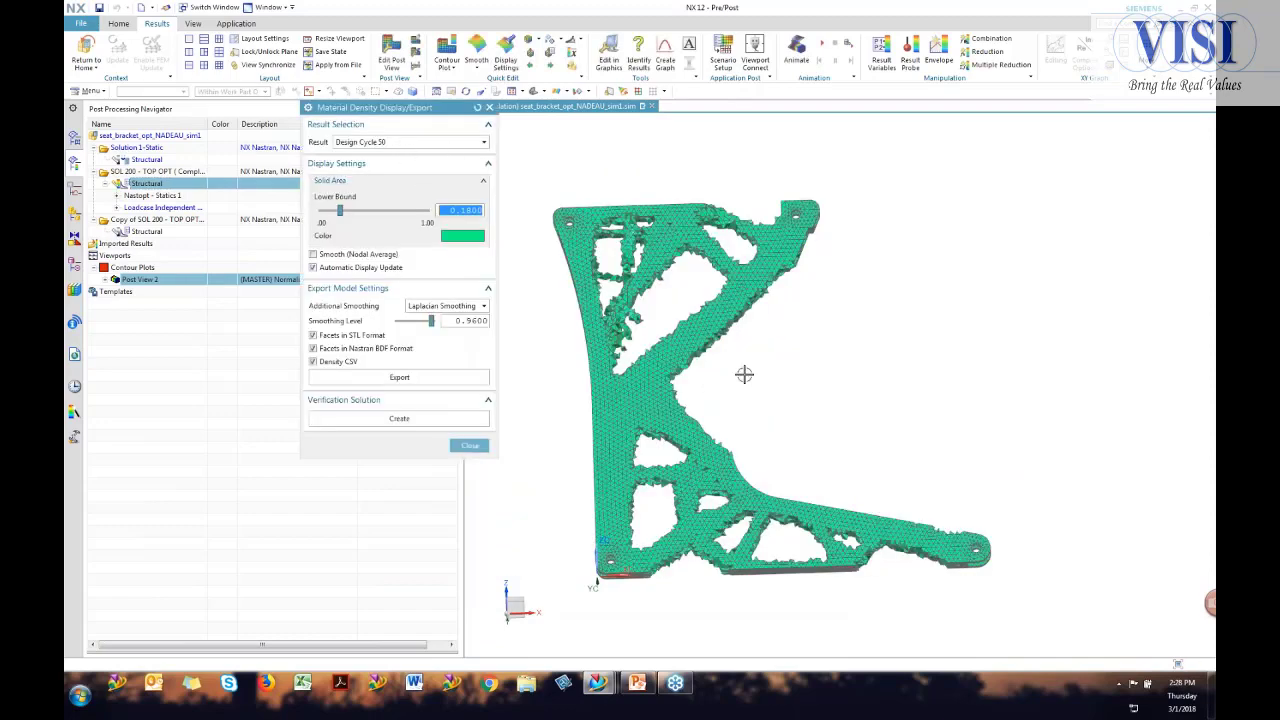
middle_drag(784, 322, 803, 297)
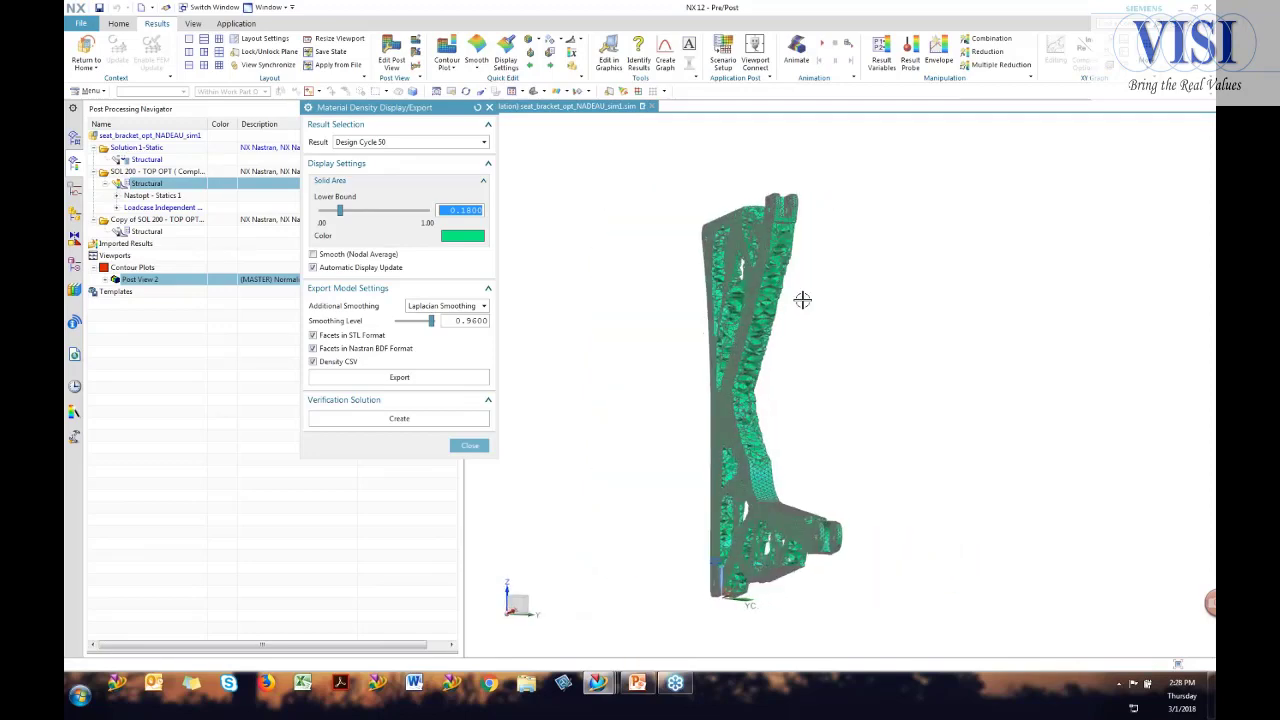
scroll(783, 266, up, 5)
scroll(713, 238, up, 3)
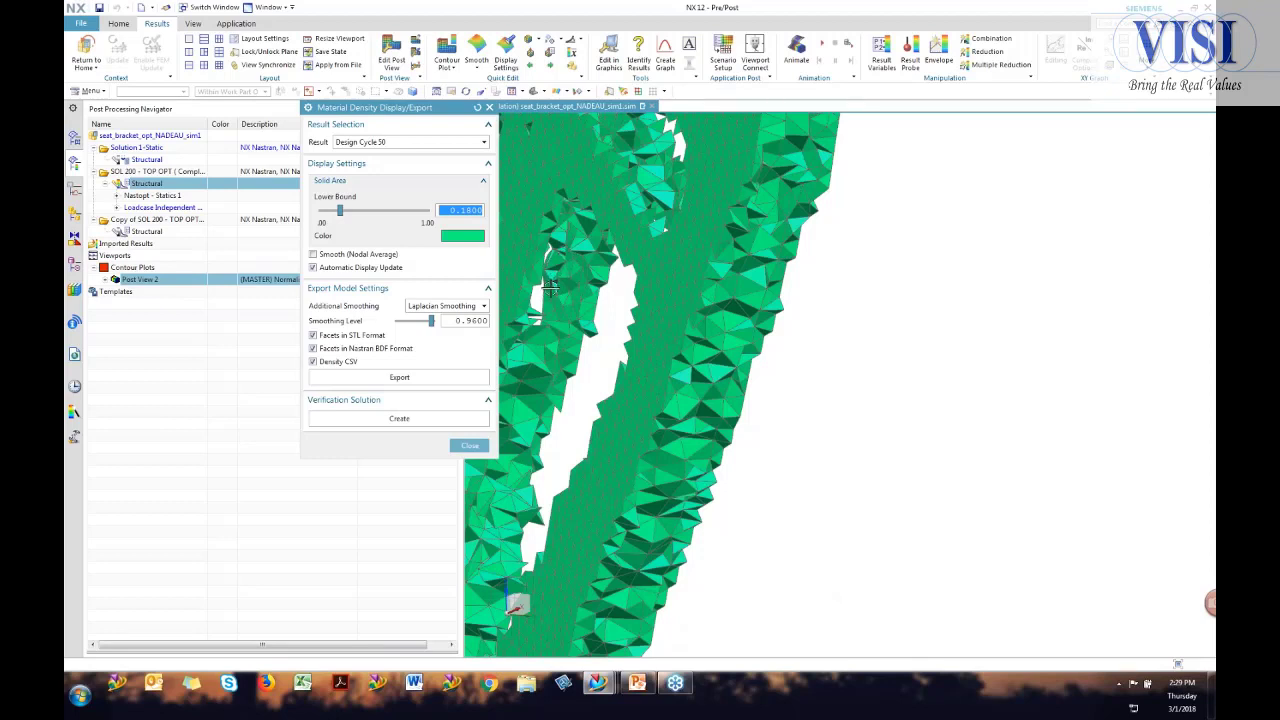
scroll(571, 321, down, 3)
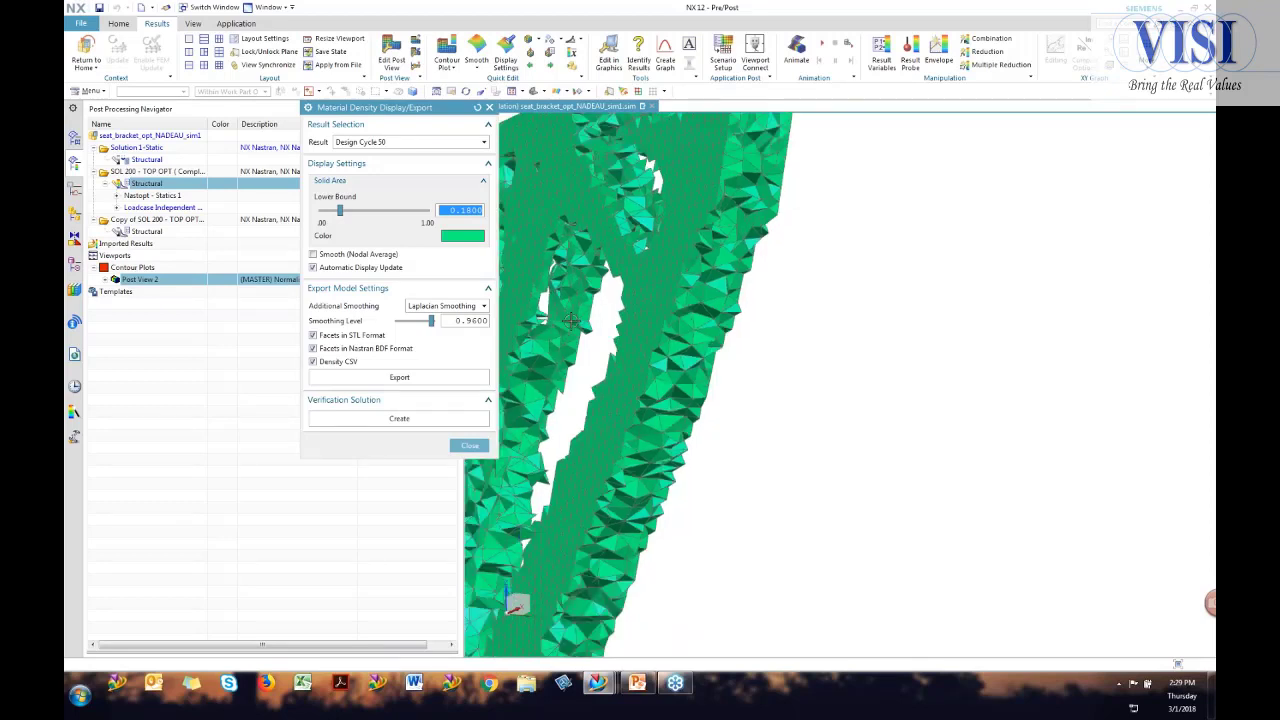
middle_drag(571, 321, 720, 374)
Smooth the displayed material density shape by nodal averaging and view the whole bracket.
click(314, 254)
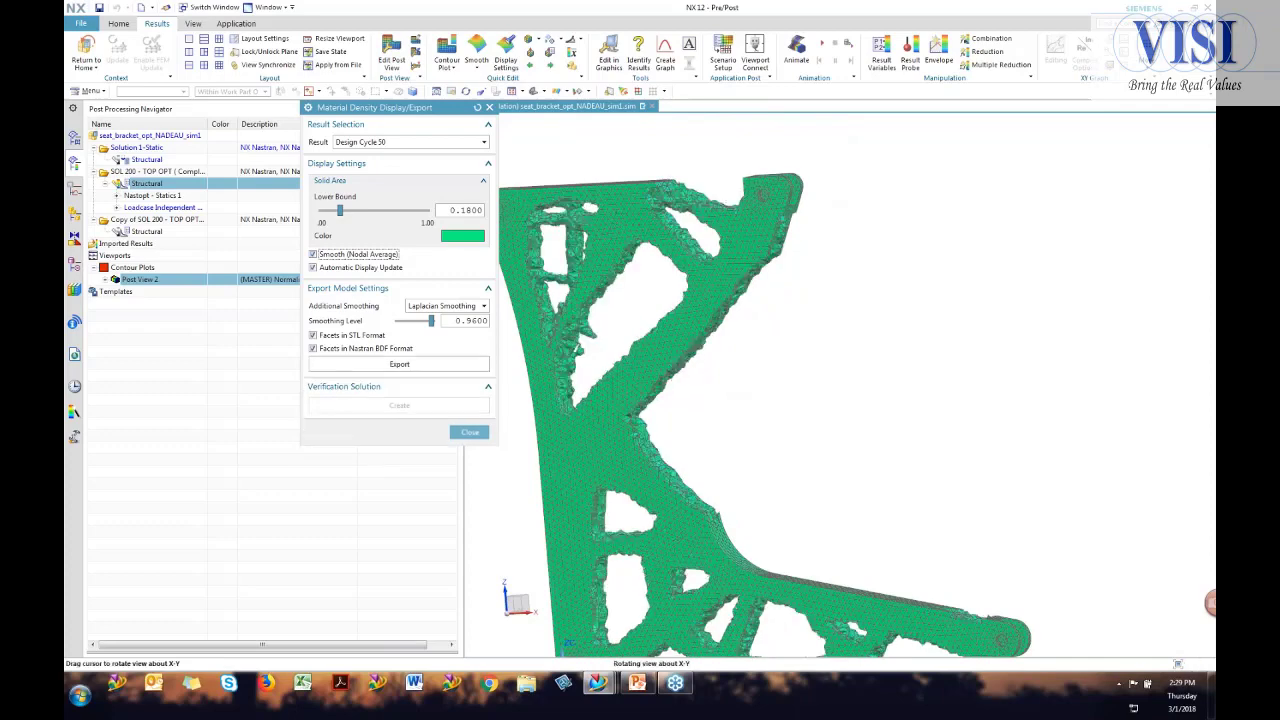
scroll(711, 341, down, 2)
shift+middle_drag(697, 356, 760, 353)
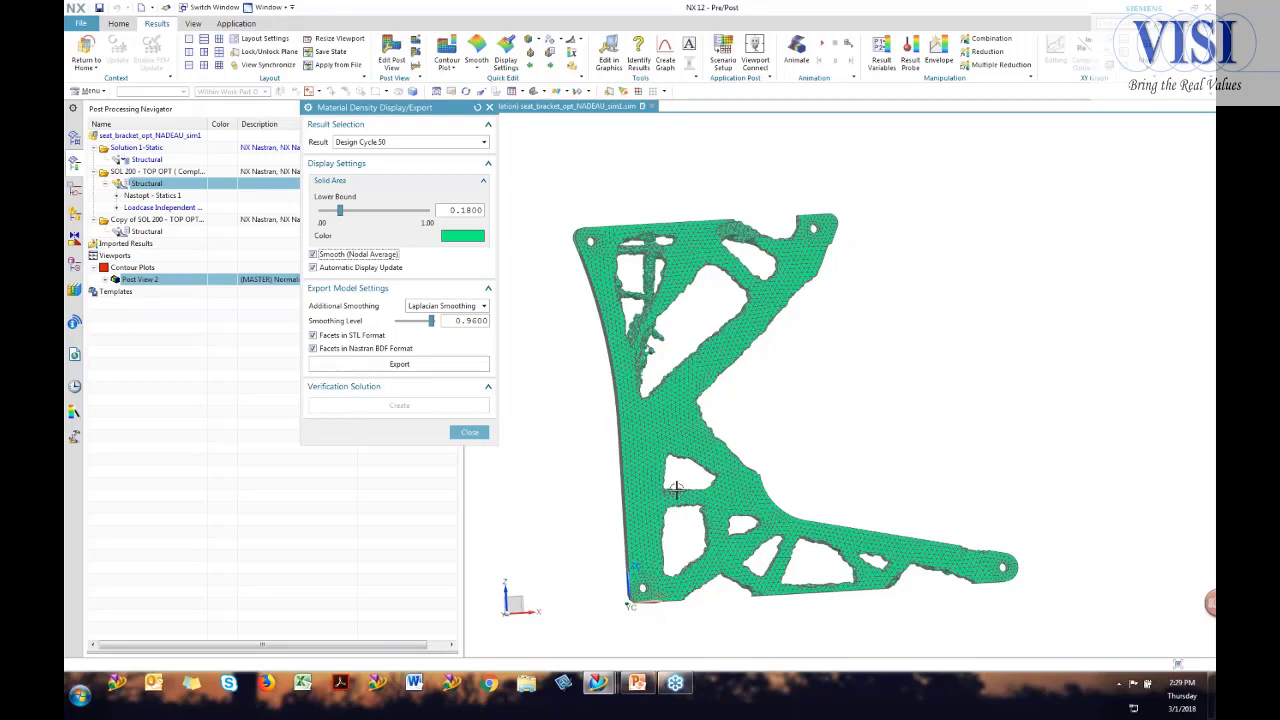
Turn off nodal-average smoothing of the Design Cycle 50 density shape and close the material density display.
click(313, 254)
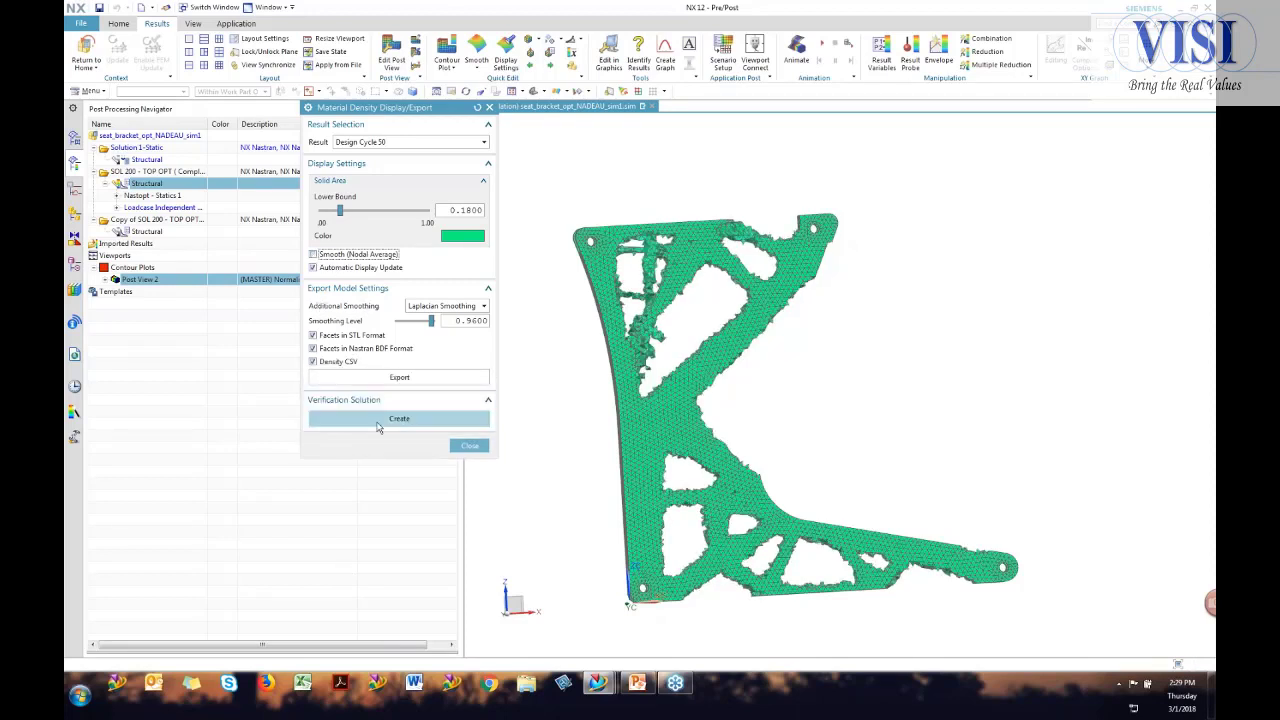
click(476, 446)
Examine the contents of the copied SOL 200 - TOP OPT verification solution in the simulation model.
click(74, 140)
click(99, 329)
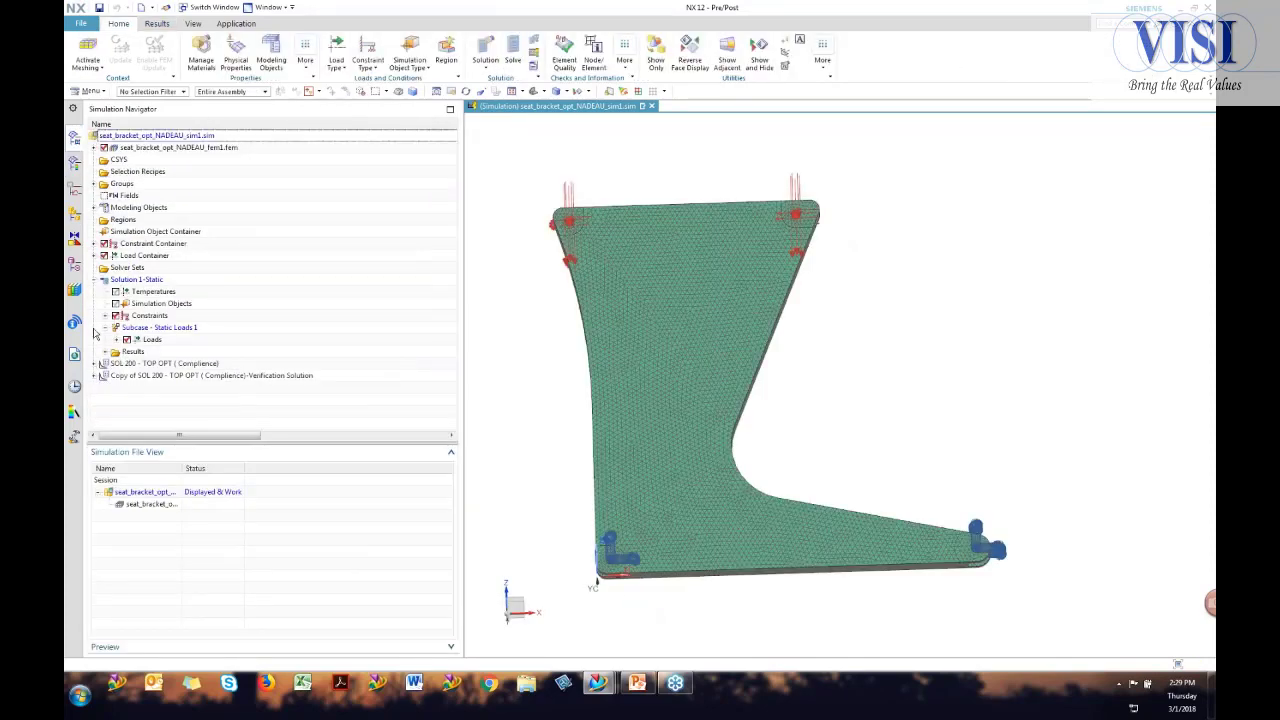
click(190, 377)
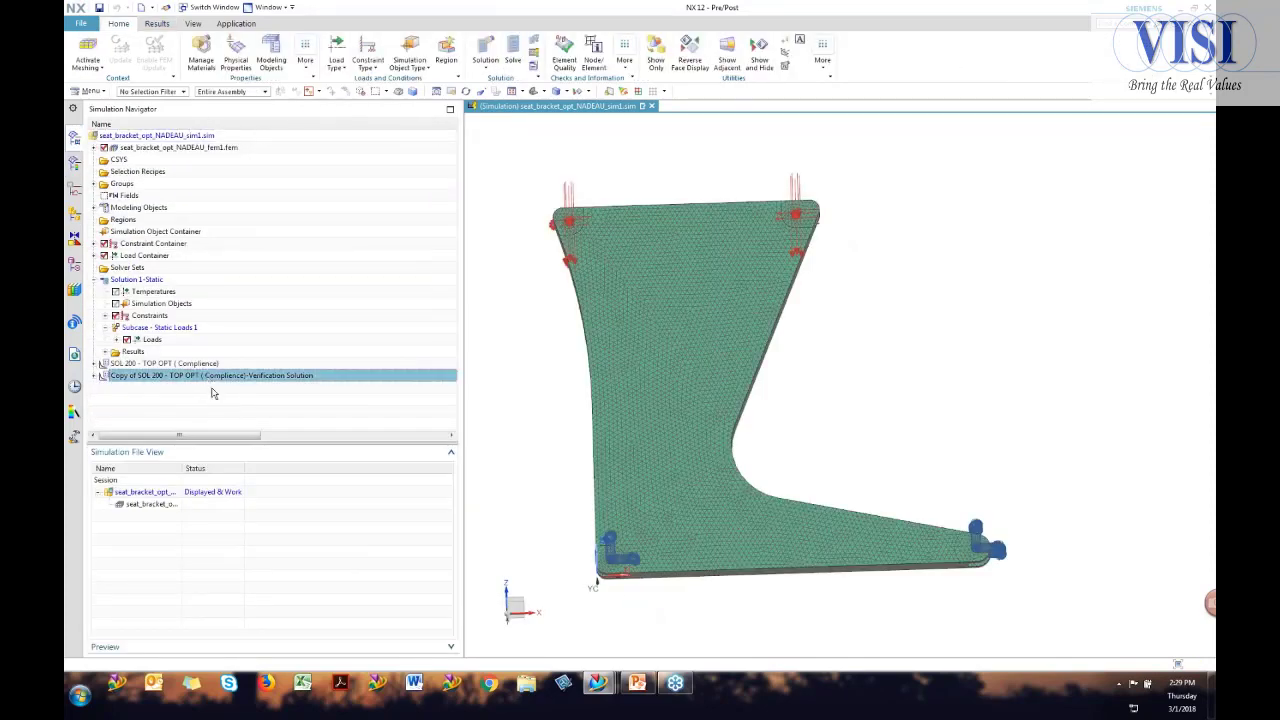
click(96, 376)
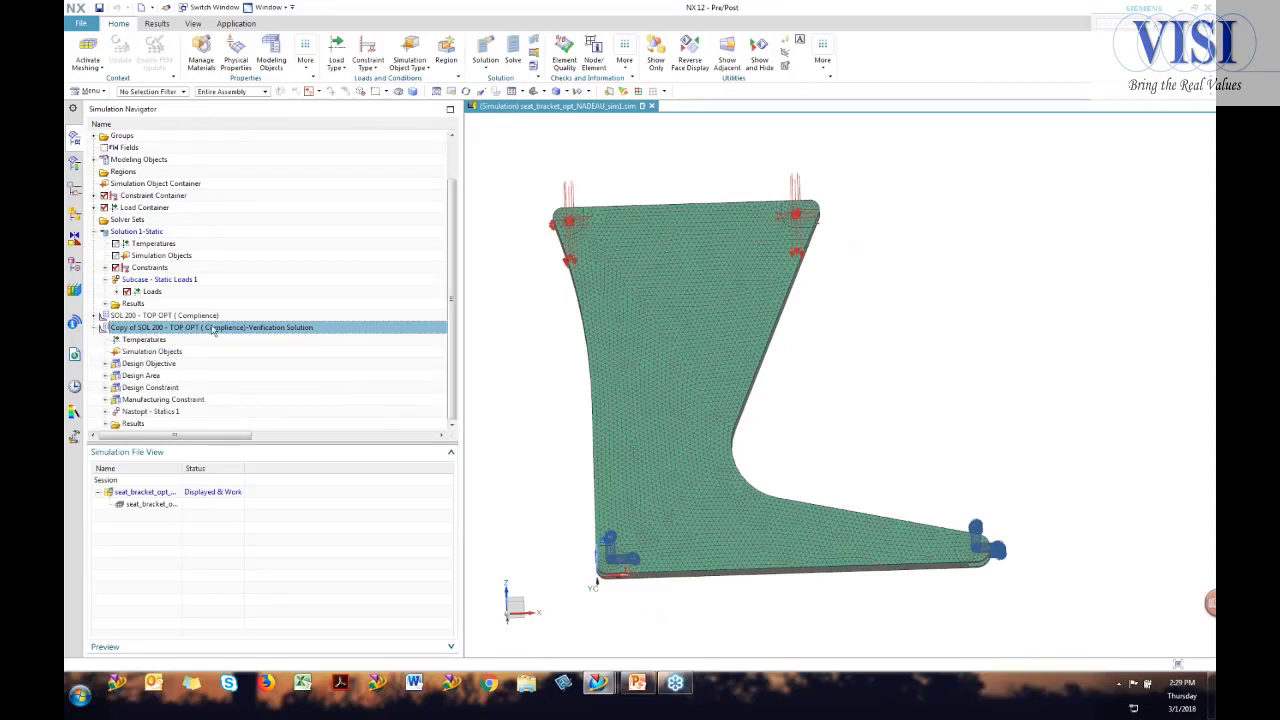
click(97, 328)
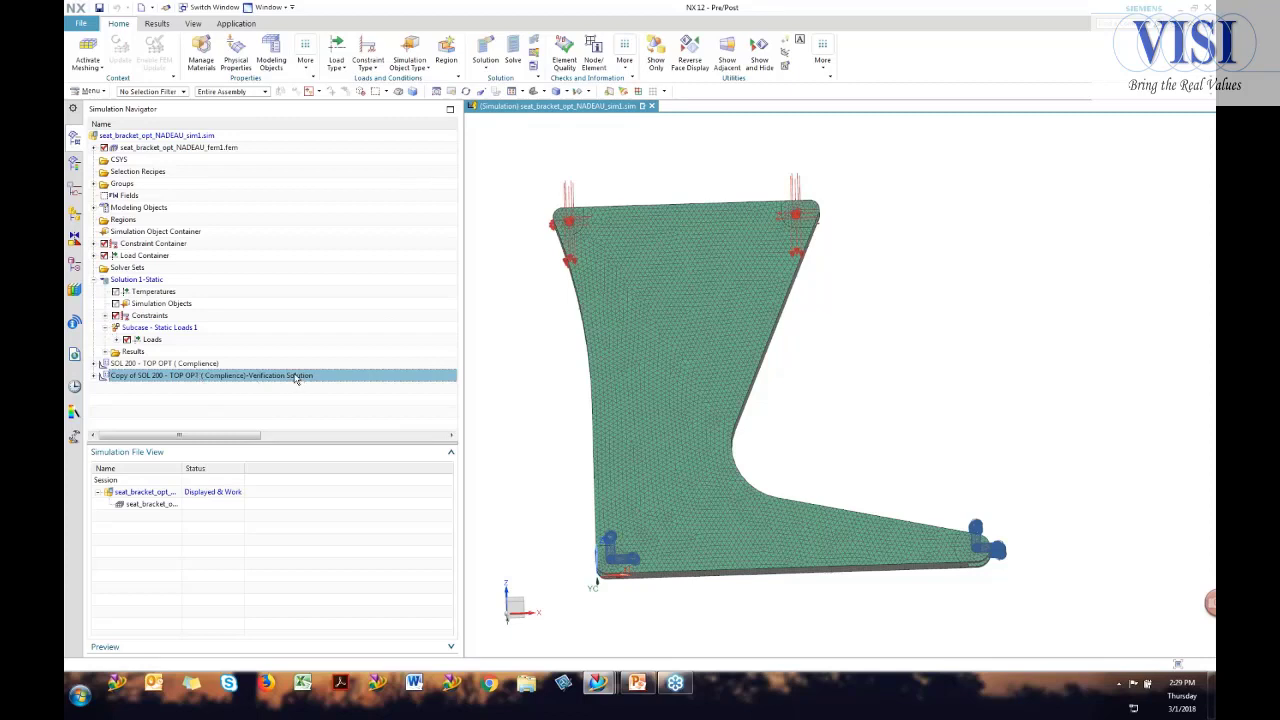
Display the SOL 200 compliance solution's unsmoothed material density for Design Cycle 50, inspect the jagged ribs up close, and close the display.
click(74, 162)
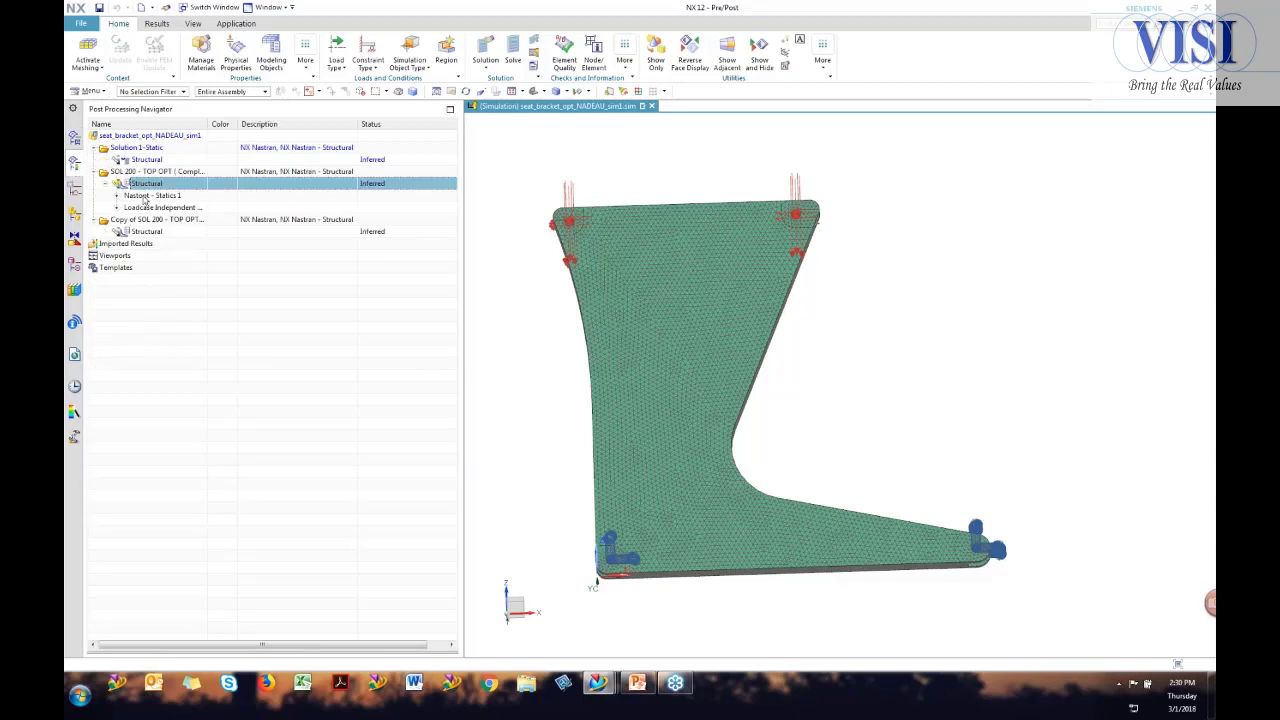
right_click(150, 186)
click(200, 240)
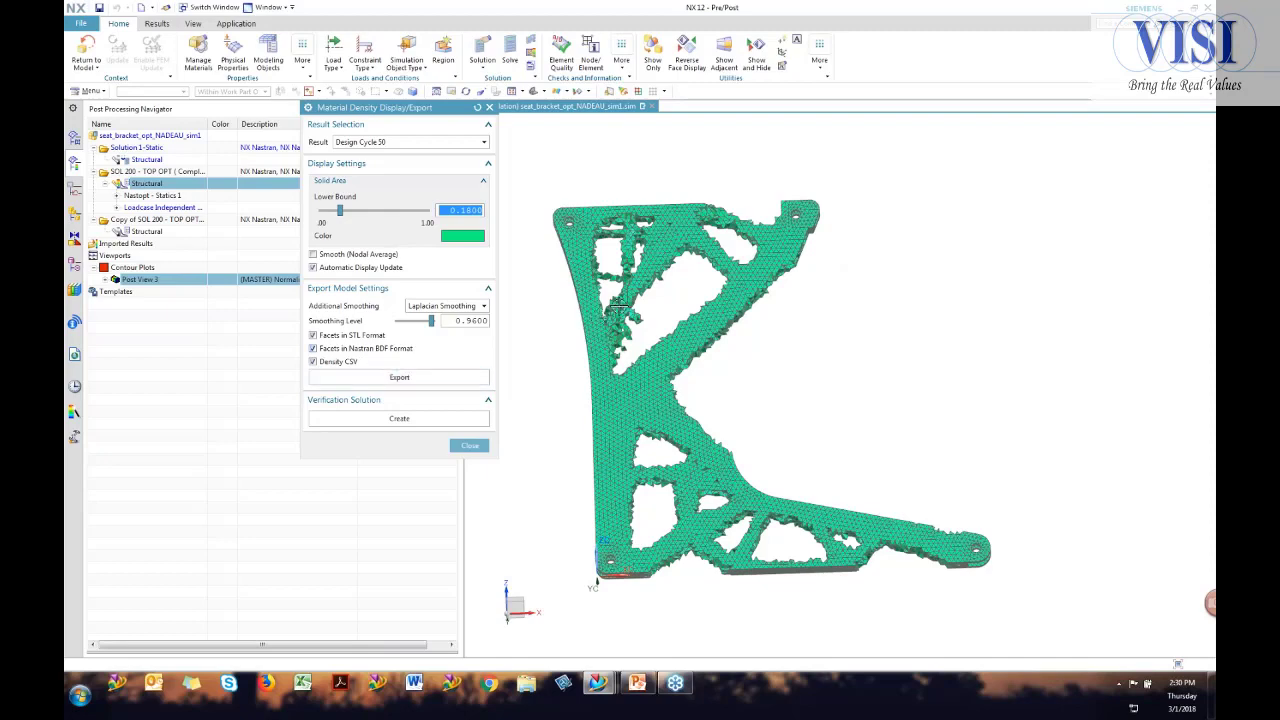
scroll(618, 307, up, 5)
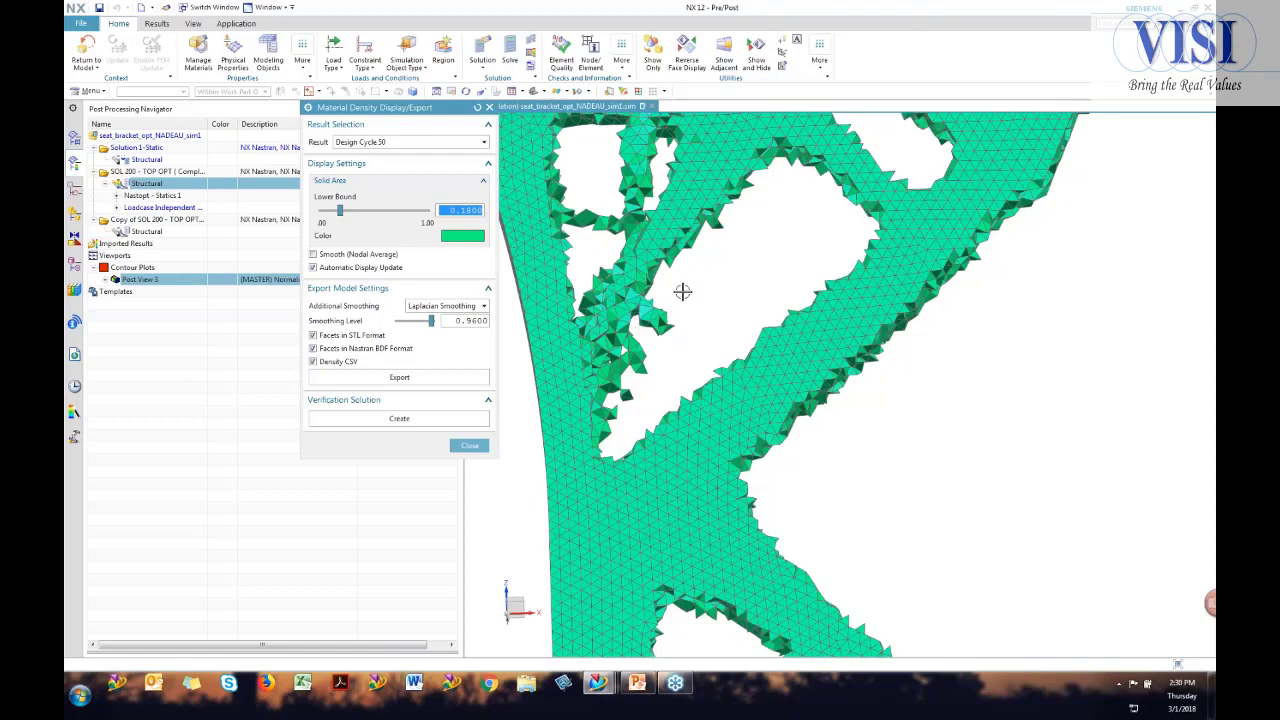
scroll(682, 291, down, 5)
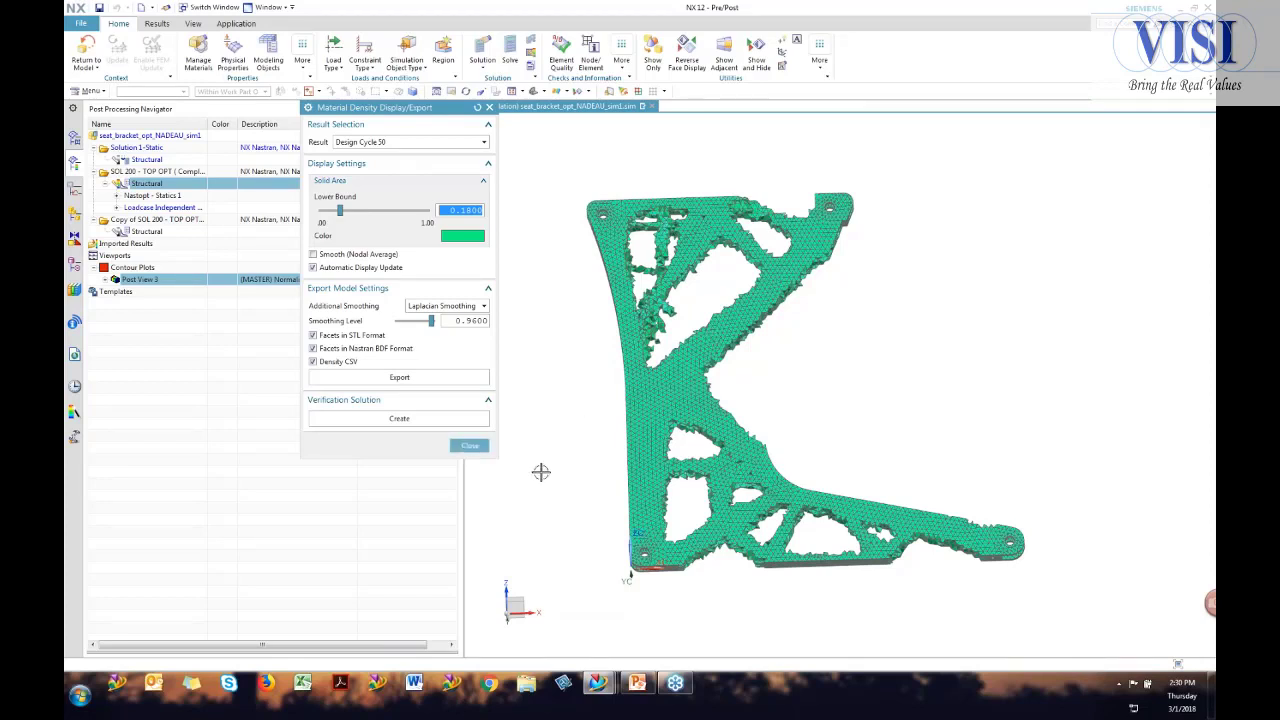
click(470, 445)
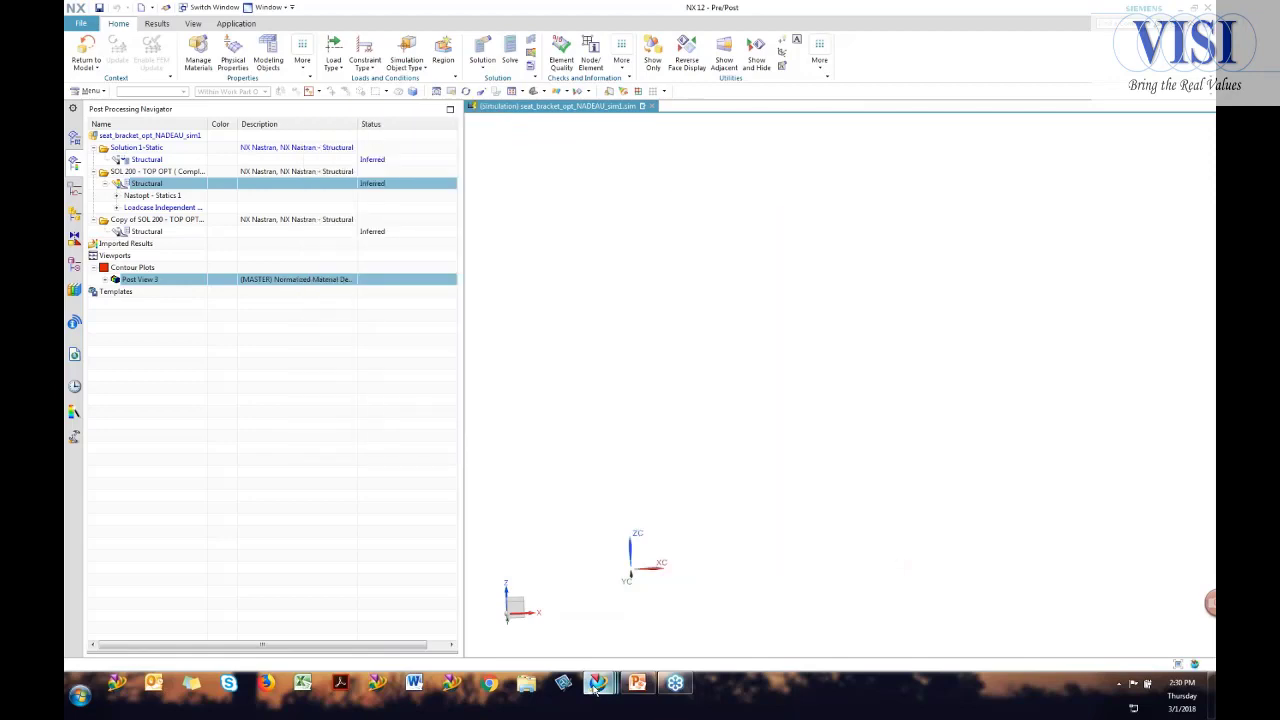
Switch to the NX Modeling session with the seat_bracket_opt-DESIGNEROPT-START part and view the bracket at an angle.
mouse_move(597, 685)
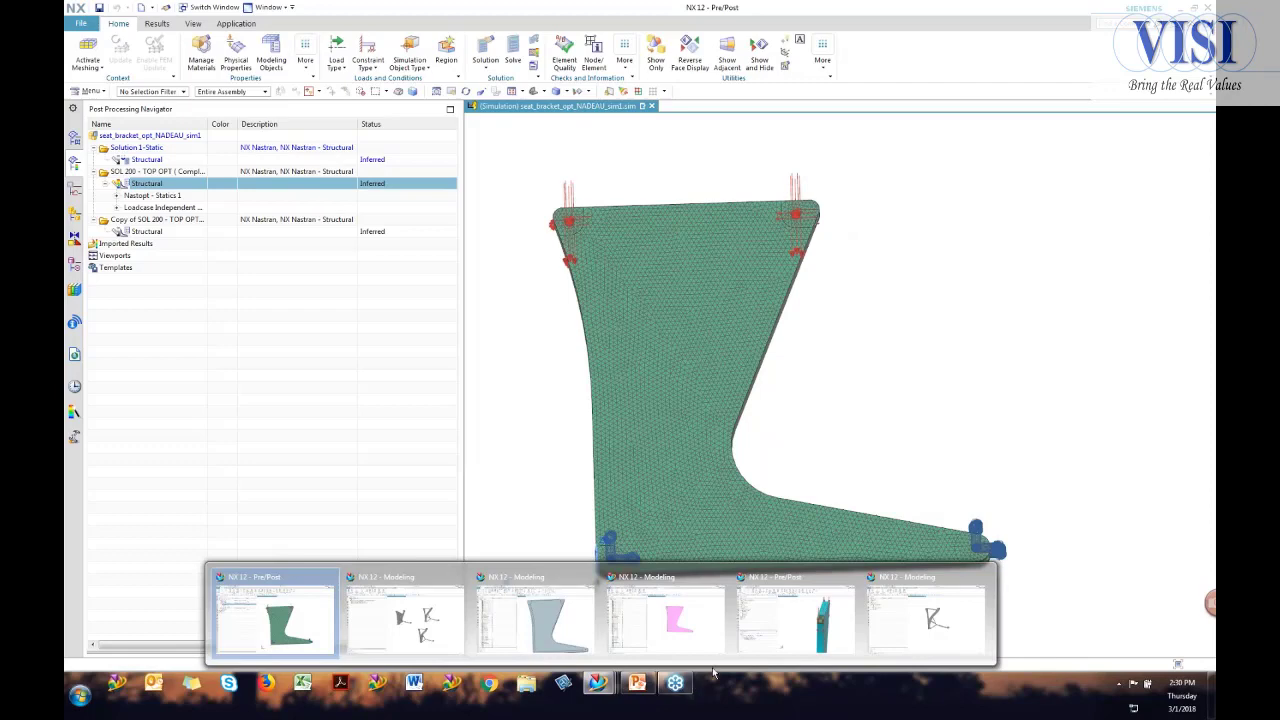
click(665, 615)
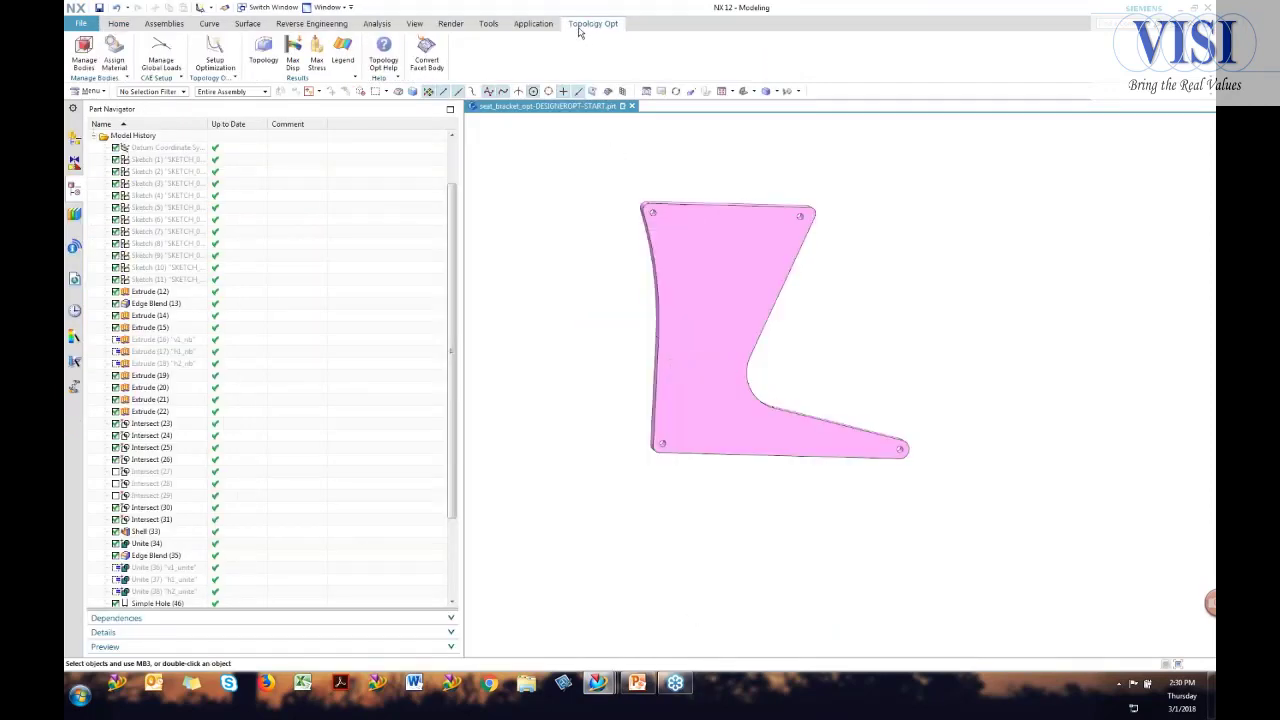
middle_drag(663, 270, 611, 351)
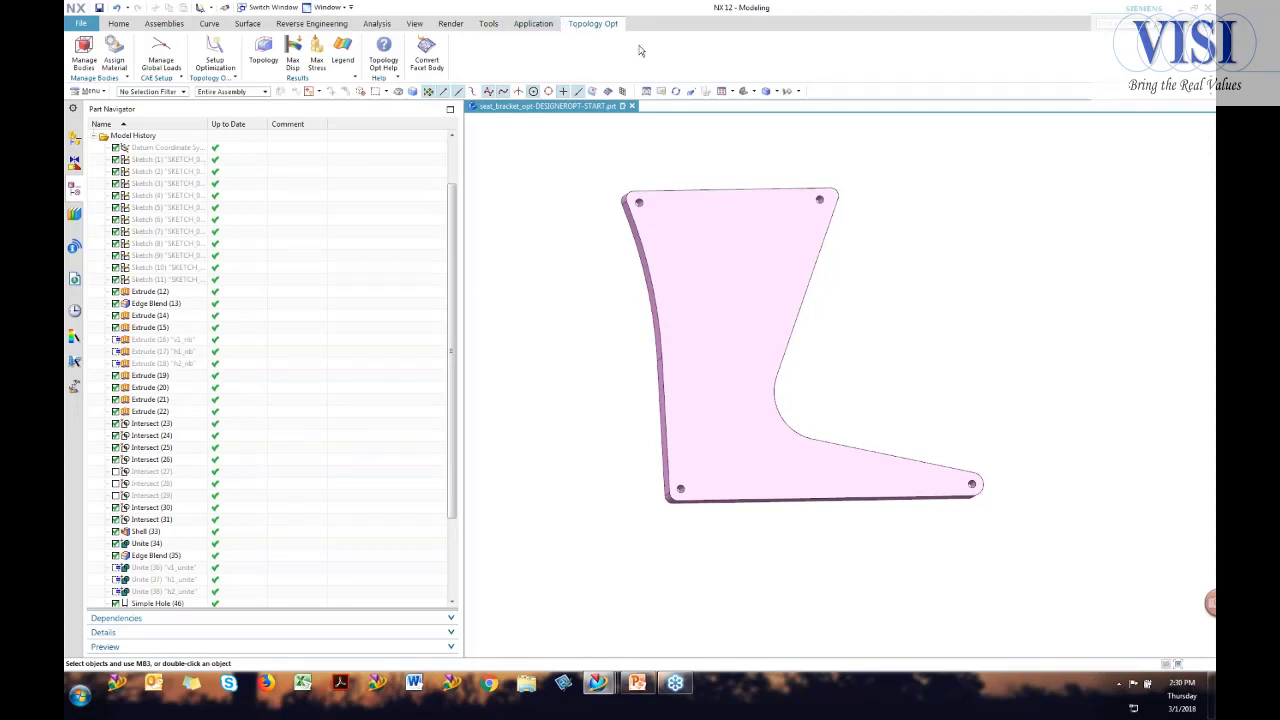
Assign the library material Aluminum_6061 to the seat bracket body.
click(116, 55)
click(621, 288)
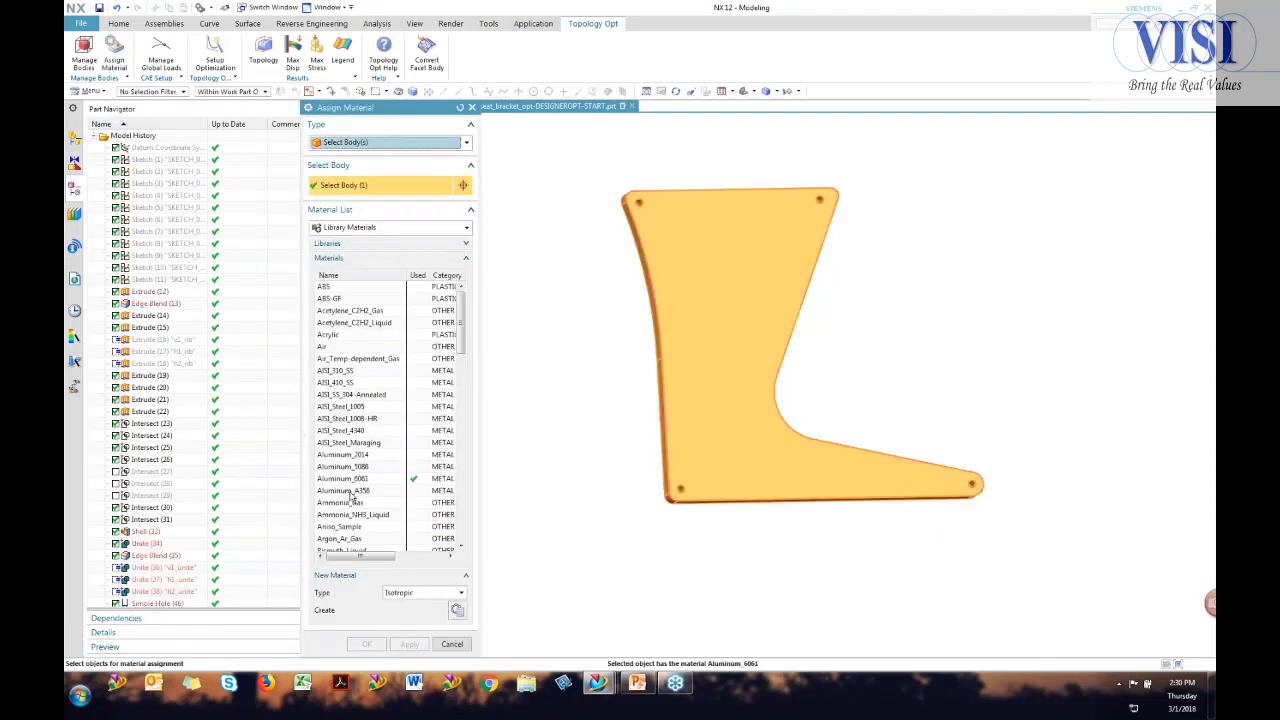
click(360, 480)
click(366, 644)
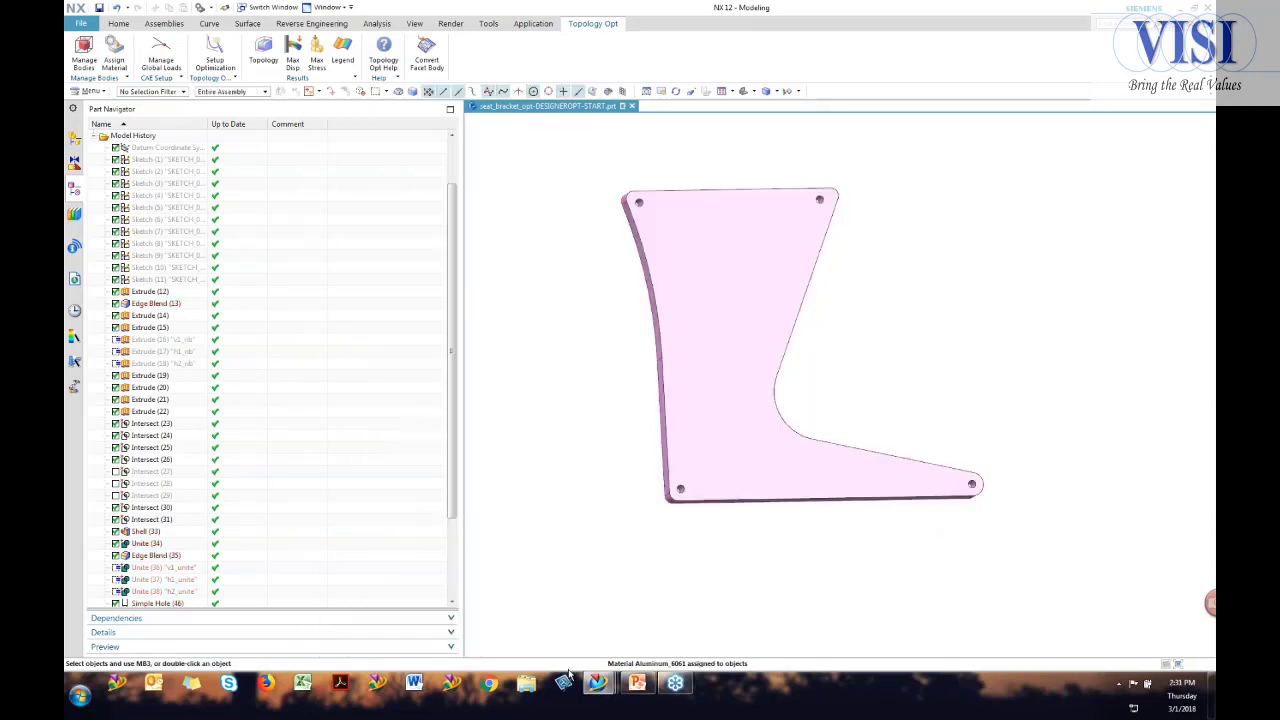
Reset the part's existing topology optimization workflow and accept the cleared body setup.
click(86, 50)
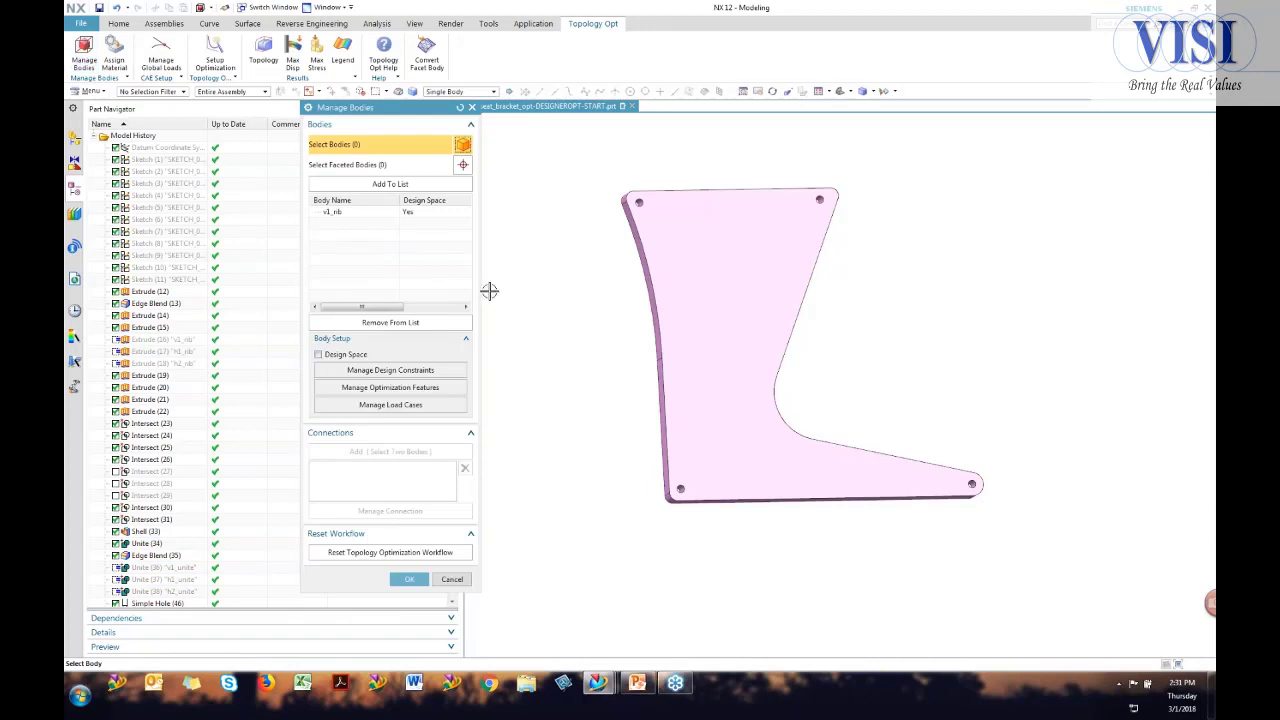
click(390, 552)
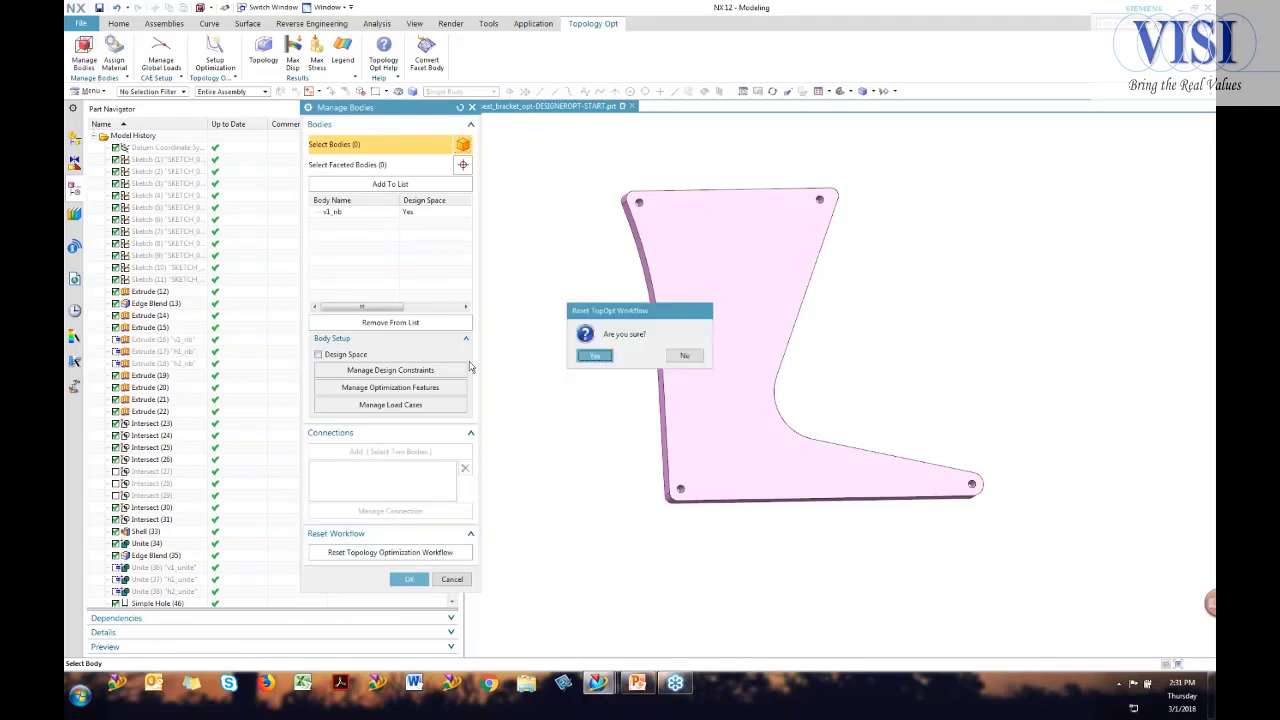
click(595, 358)
click(409, 579)
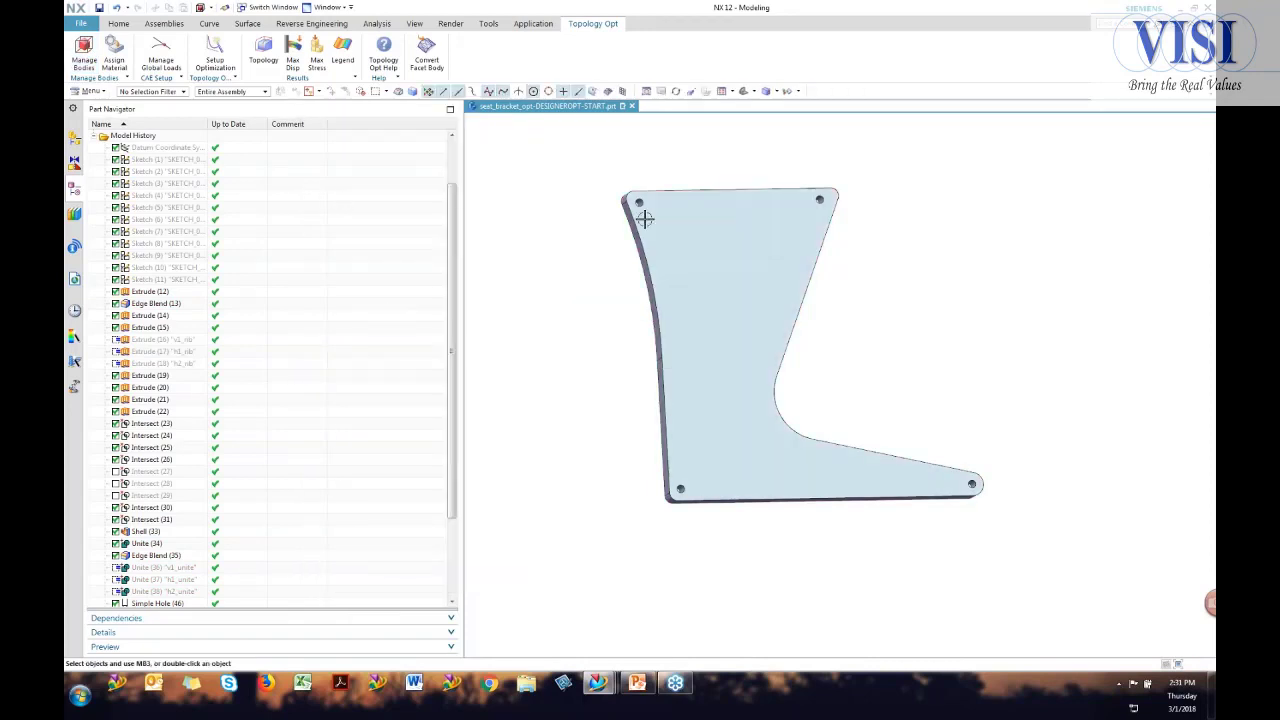
Add the bracket body to the managed bodies list as a design space and widen the list to show its material.
click(86, 50)
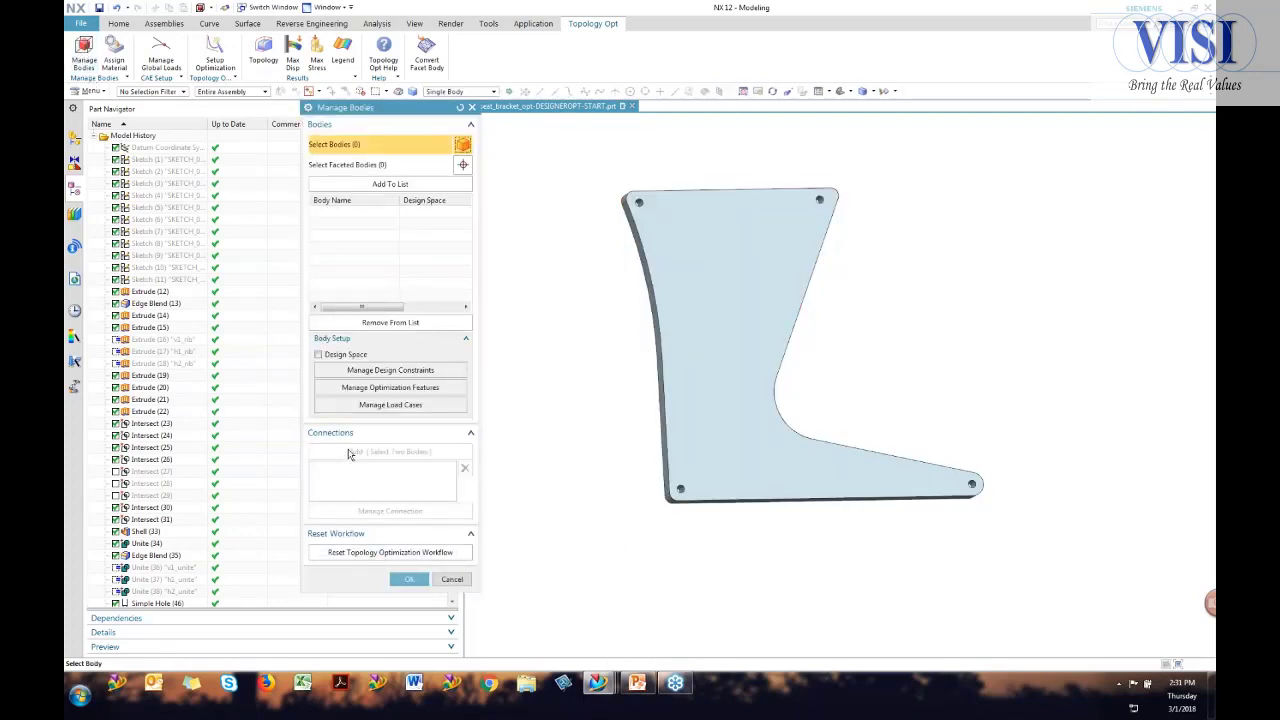
click(680, 249)
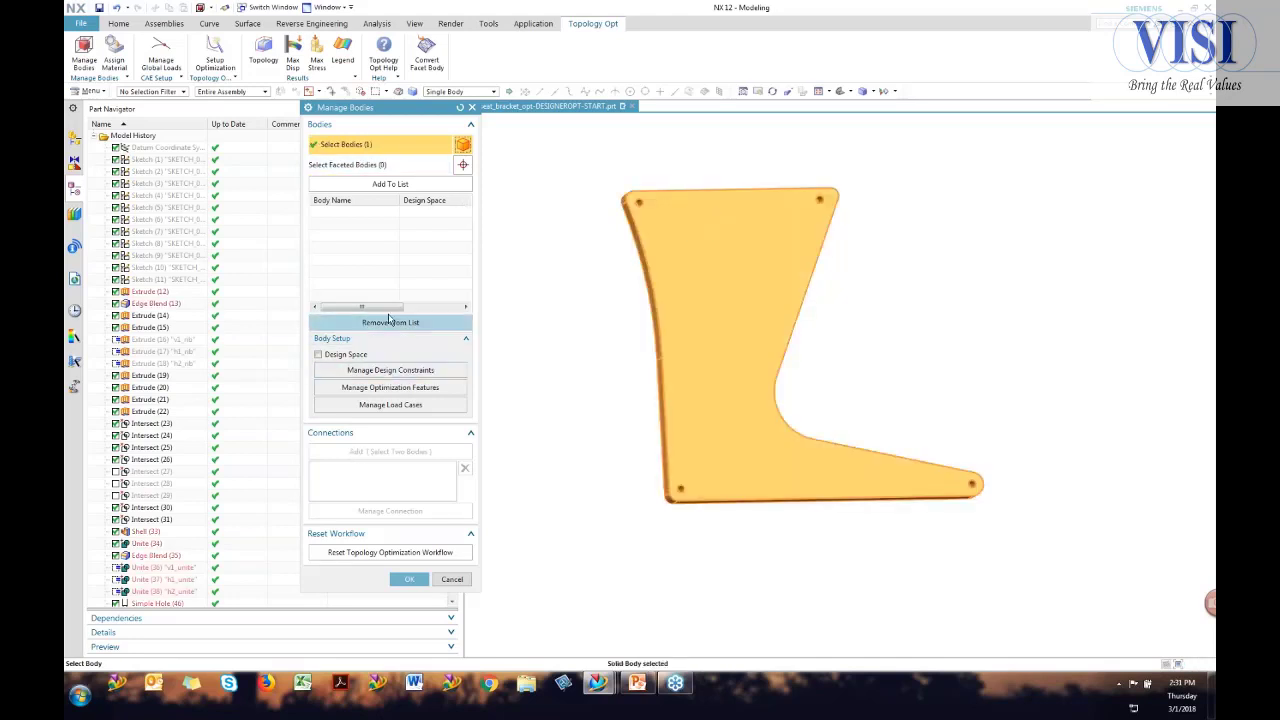
click(390, 184)
click(384, 214)
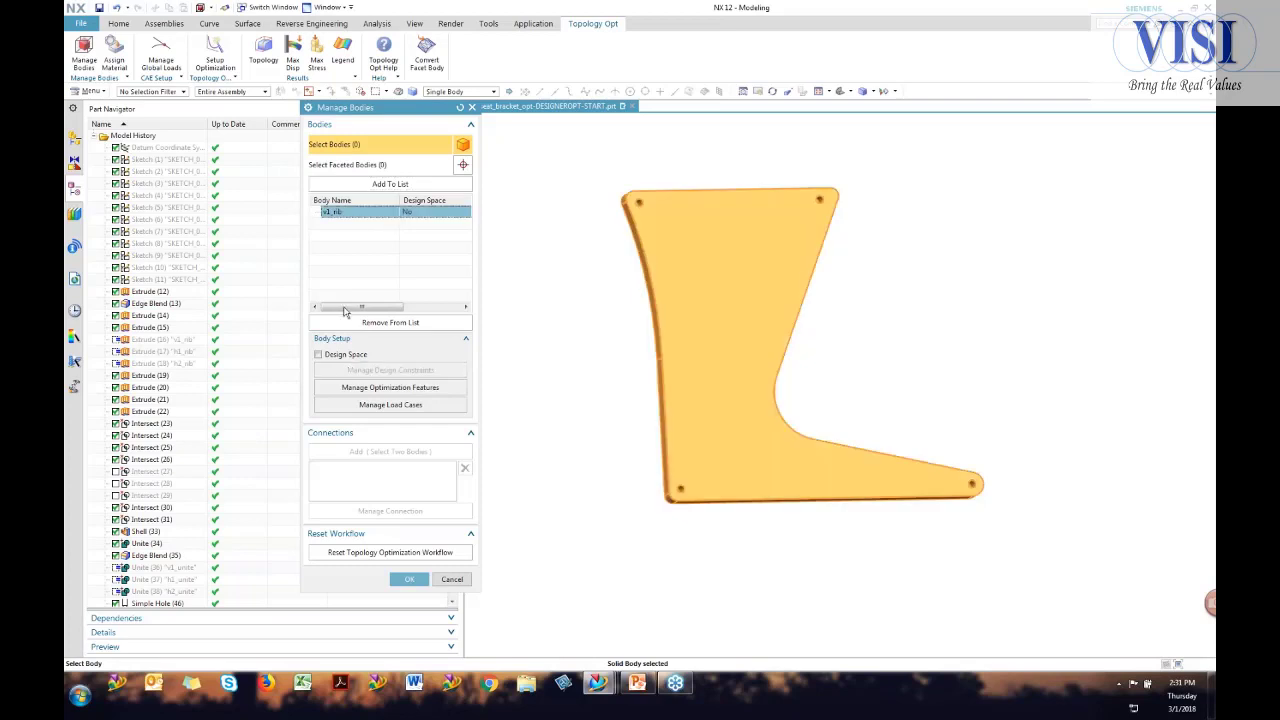
click(326, 356)
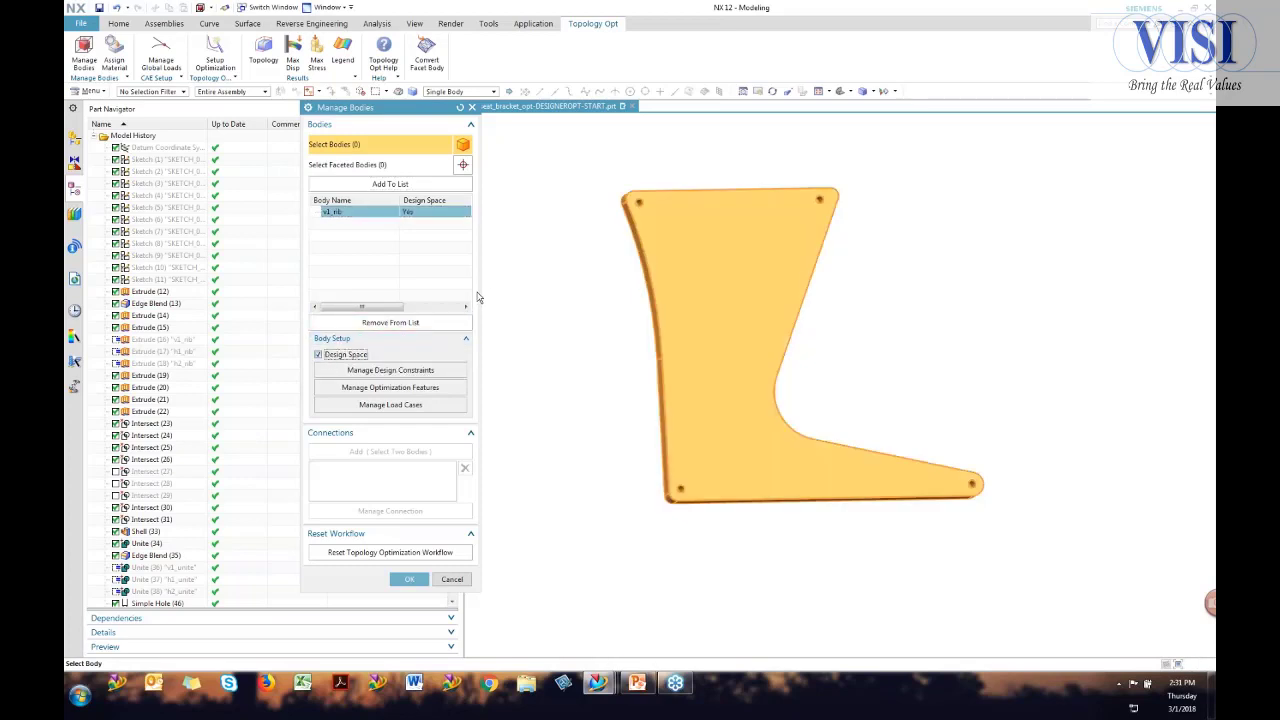
drag(480, 284, 621, 292)
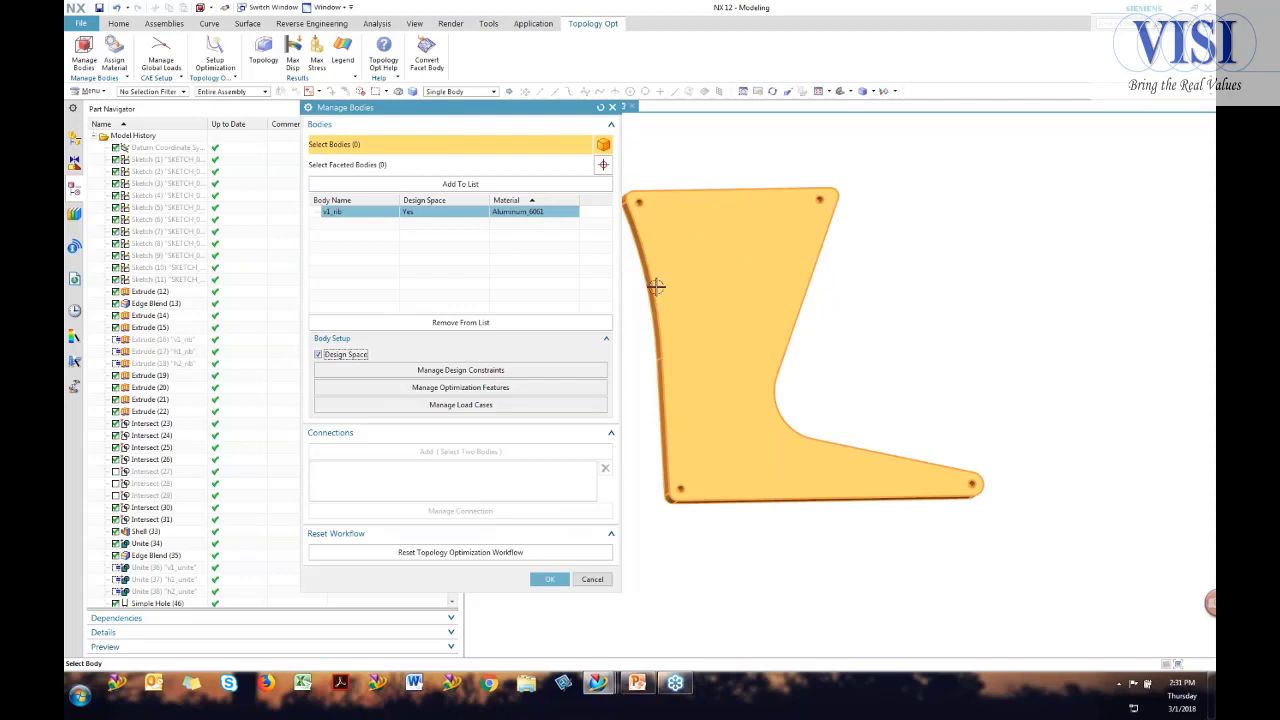
middle_drag(823, 369, 665, 367)
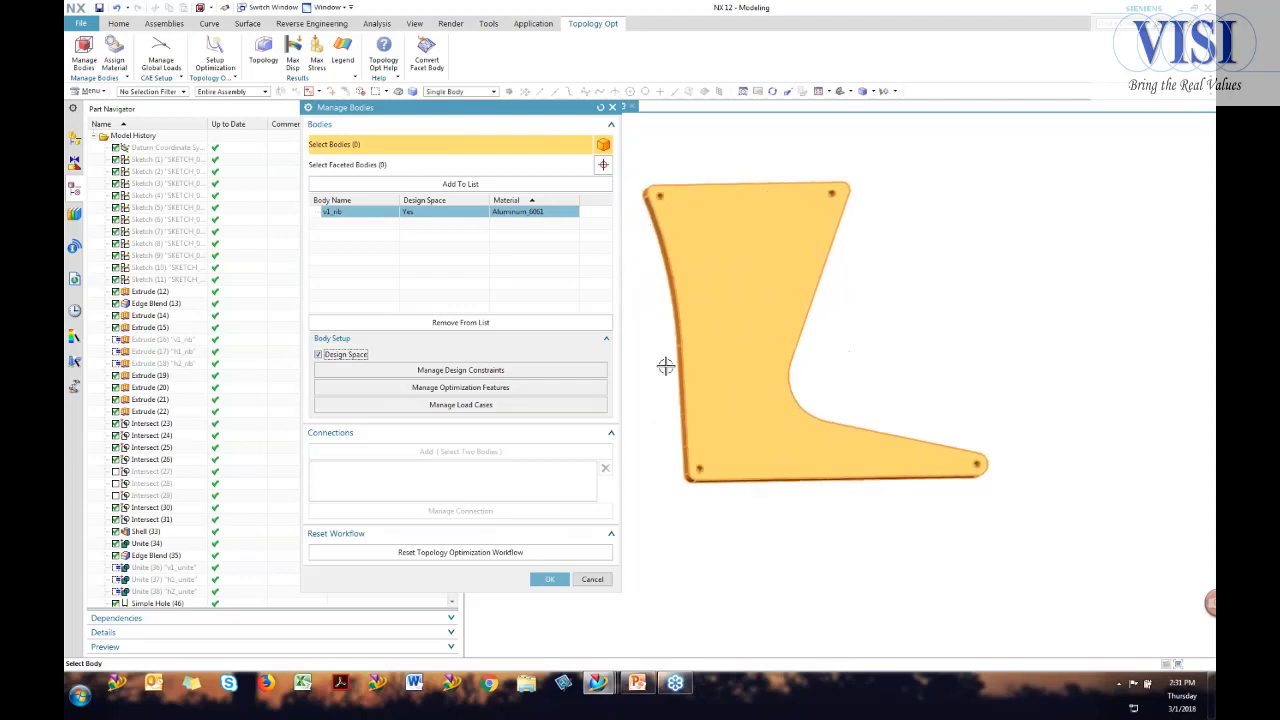
Open the design constraints of the bracket's design space body and show the available constraint types.
click(468, 370)
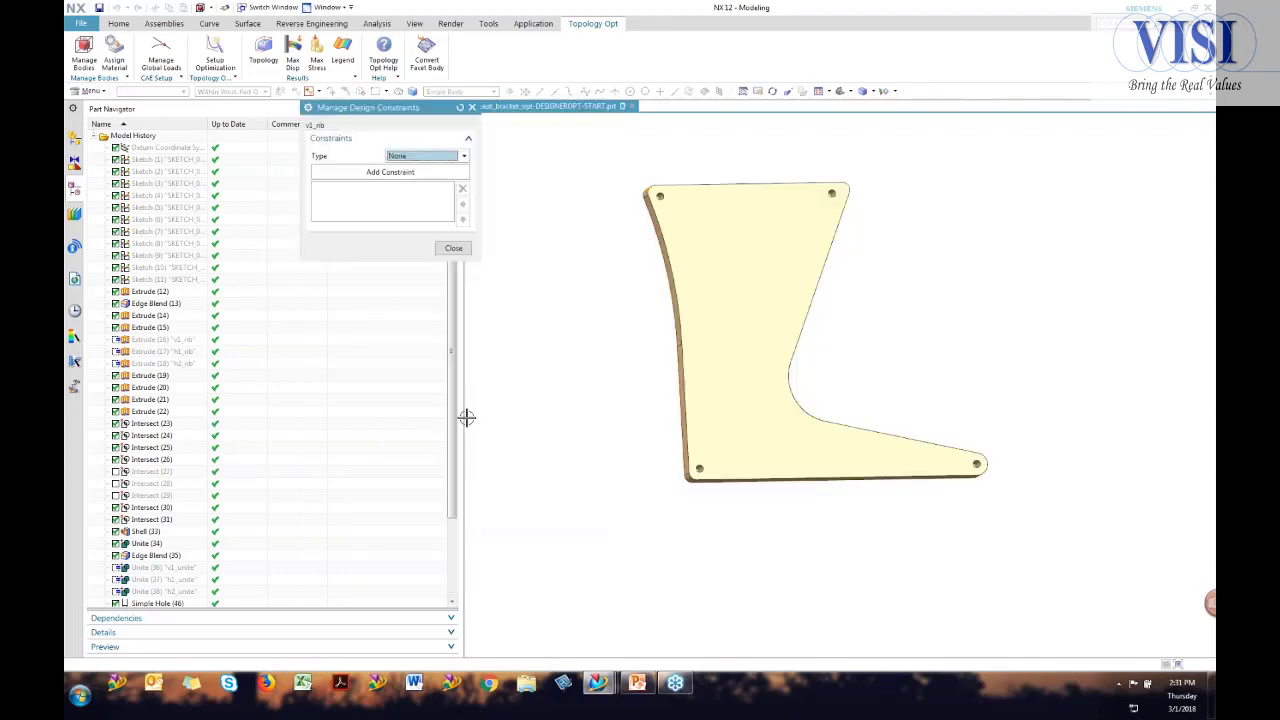
click(462, 157)
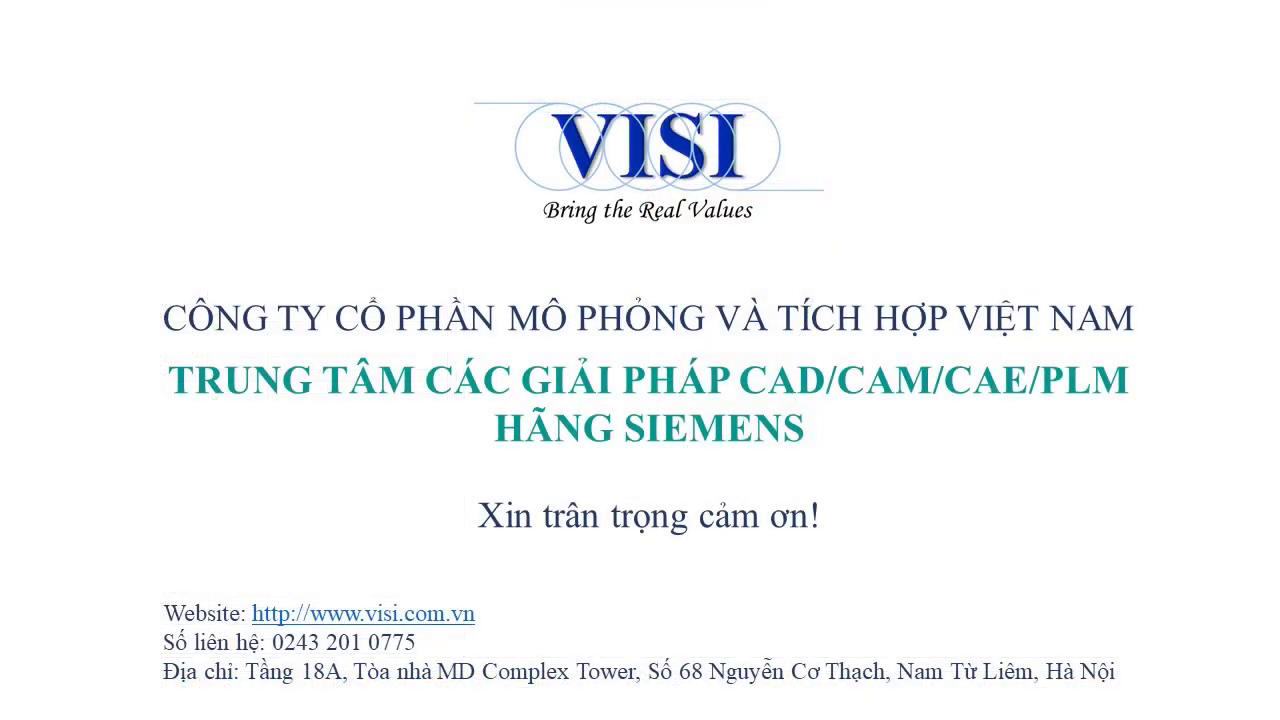